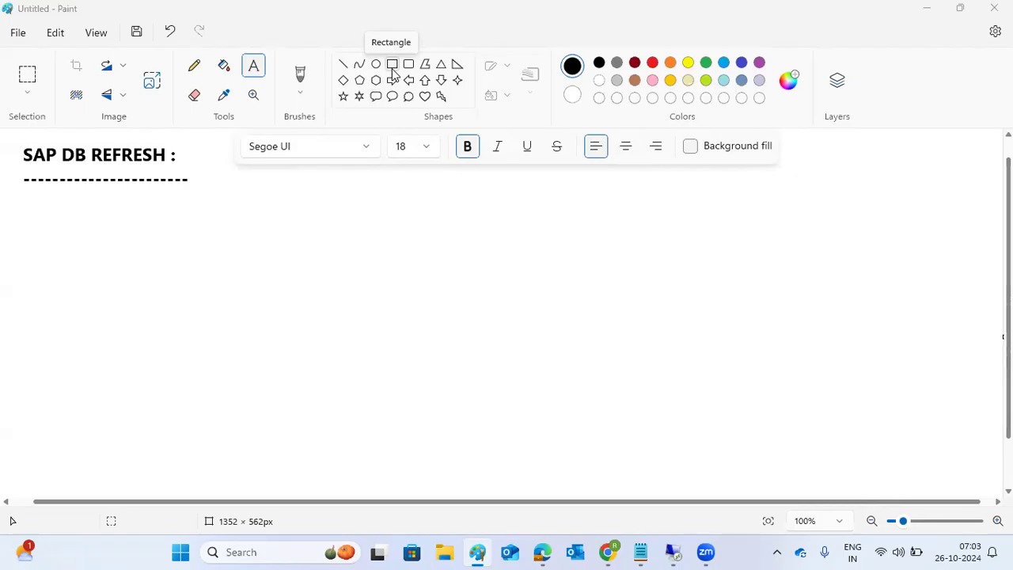
Step: Draw three empty rectangles in a row to the right of the SAP DB REFRESH heading
{"action": "left_click", "coordinate": [393, 68]}
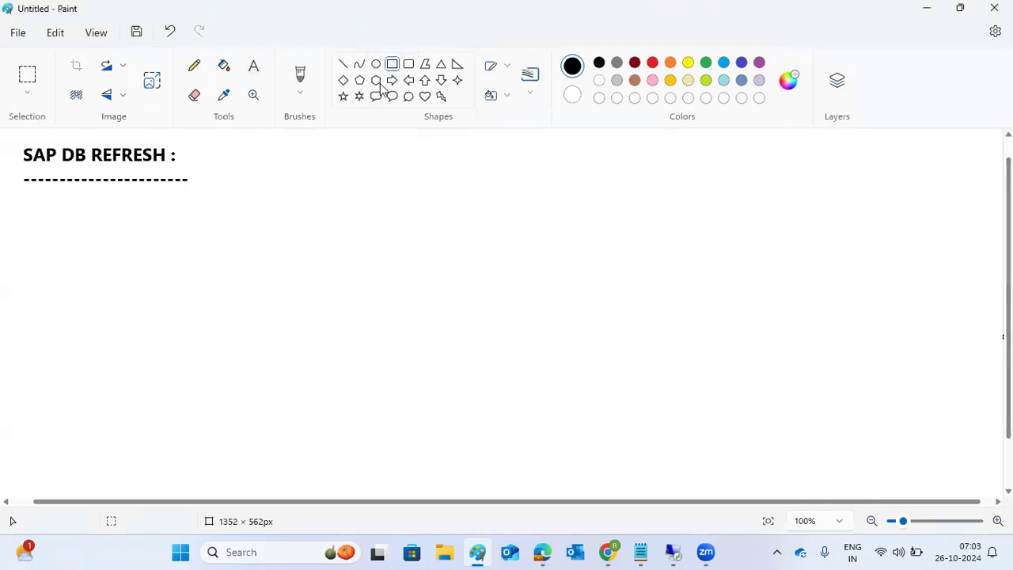
{"action": "mouse_move", "coordinate": [246, 151]}
{"action": "left_mouse_down"}
{"action": "mouse_move", "coordinate": [315, 251]}
{"action": "mouse_move", "coordinate": [364, 245]}
{"action": "left_mouse_up"}
{"action": "mouse_move", "coordinate": [502, 152]}
{"action": "left_mouse_down"}
{"action": "mouse_move", "coordinate": [563, 233]}
{"action": "mouse_move", "coordinate": [603, 245]}
{"action": "left_mouse_up"}
{"action": "left_click_drag", "start_coordinate": [772, 152], "coordinate": [884, 248]}
Step: Write DEV, QAS and PROD inside the left, middle and right boxes
{"action": "left_click", "coordinate": [254, 66]}
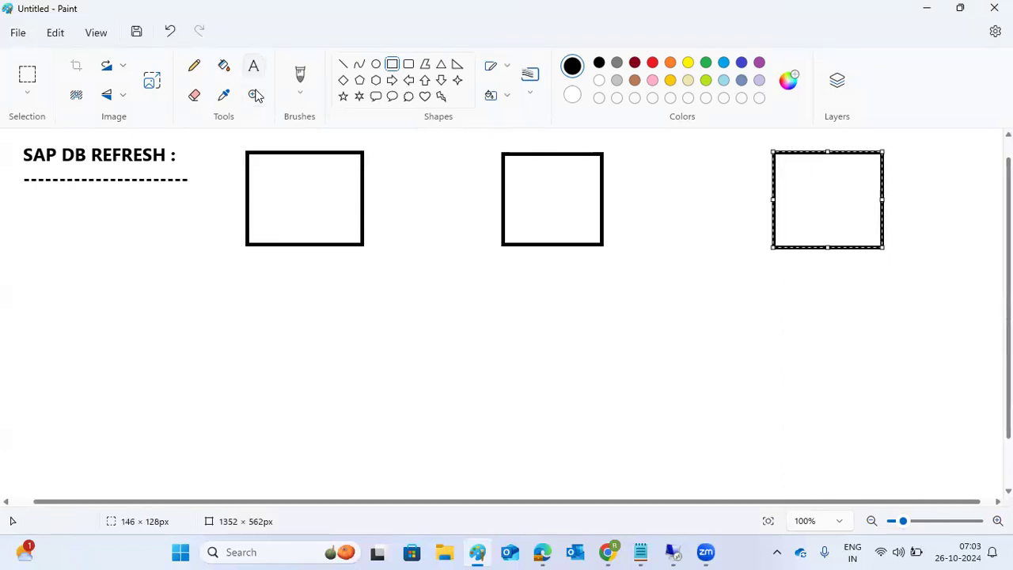
{"action": "left_click", "coordinate": [275, 183]}
{"action": "type", "text": "DEV"}
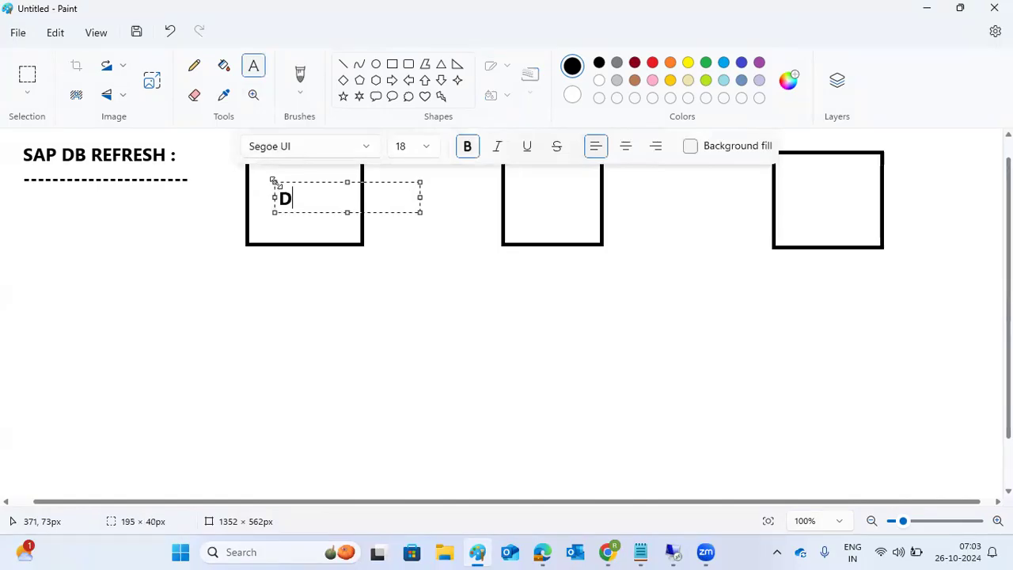
{"action": "left_click", "coordinate": [517, 194]}
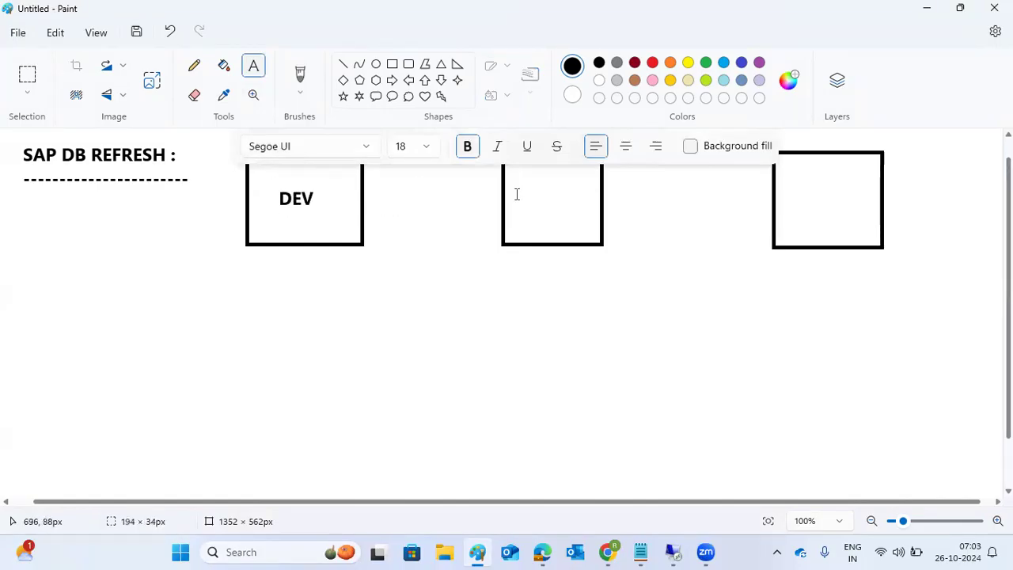
{"action": "left_click", "coordinate": [522, 287]}
{"action": "left_click", "coordinate": [526, 190]}
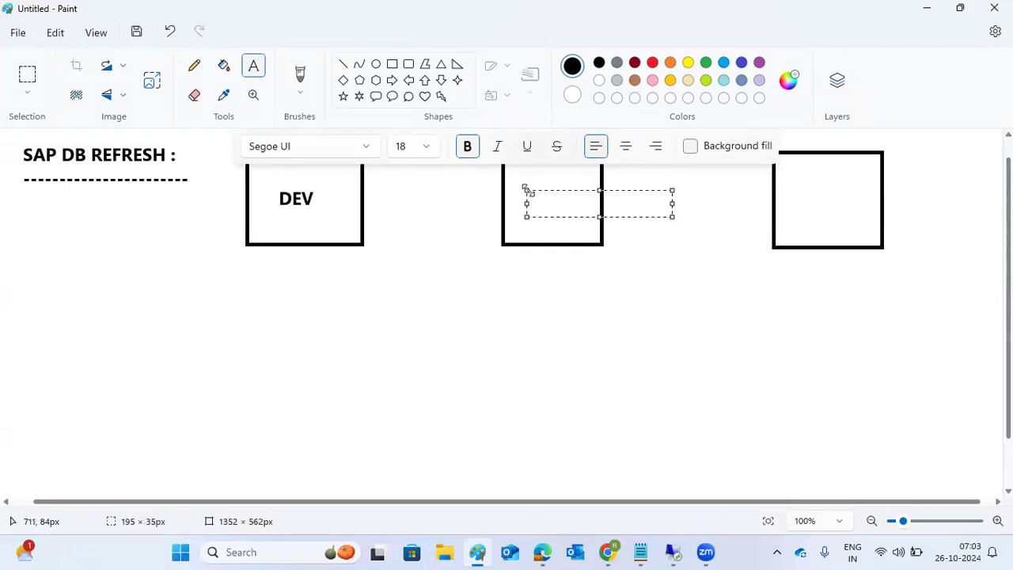
{"action": "type", "text": "QAS"}
{"action": "left_click", "coordinate": [803, 185]}
{"action": "left_click", "coordinate": [803, 181]}
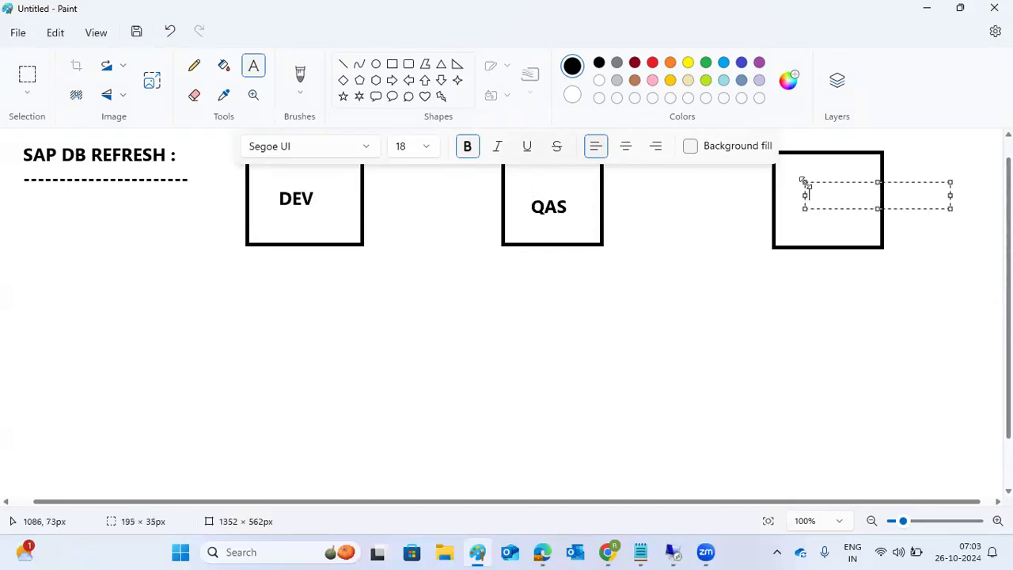
{"action": "type", "text": "PROD"}
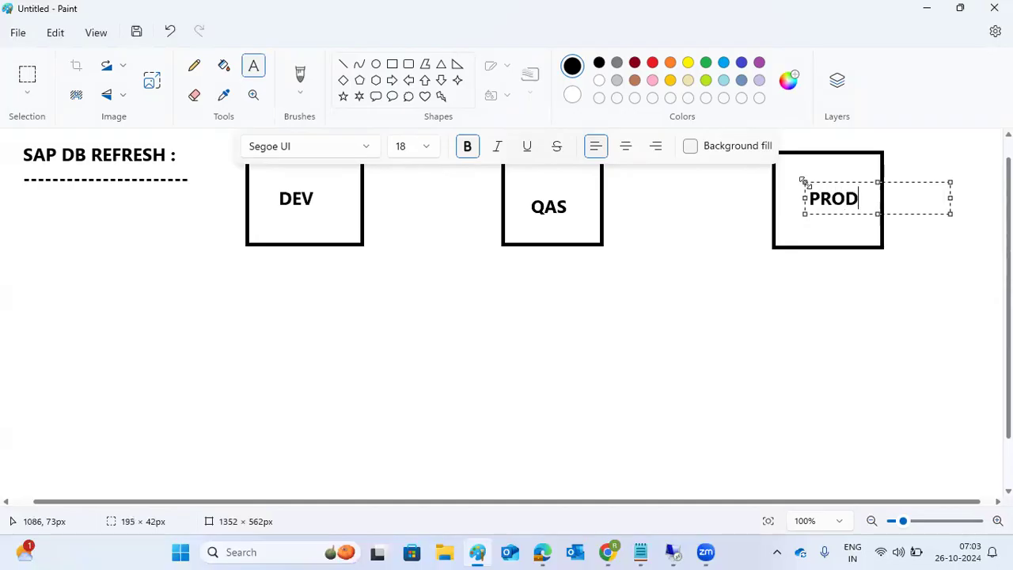
{"action": "left_click", "coordinate": [732, 232]}
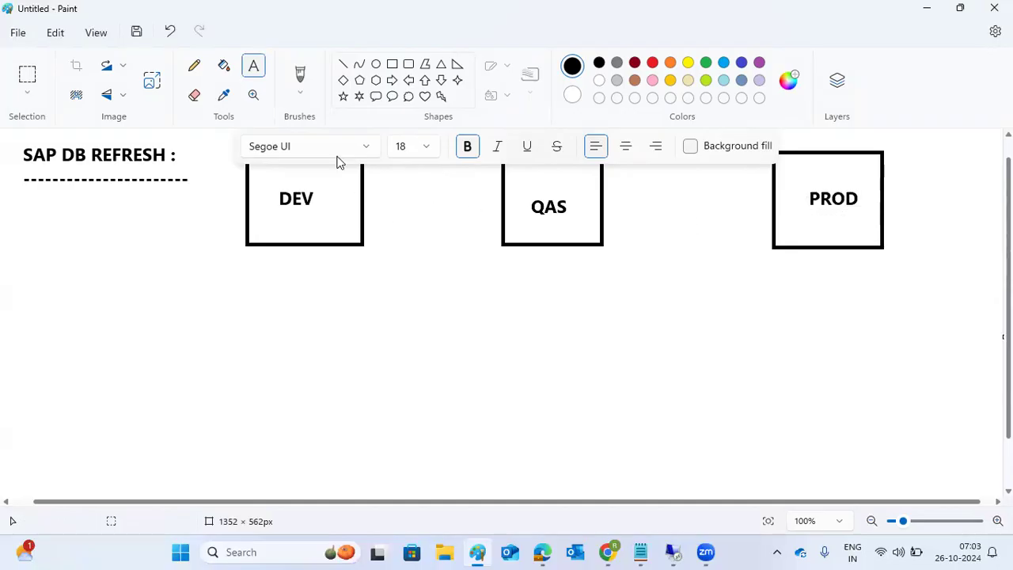
{"action": "left_click", "coordinate": [343, 64]}
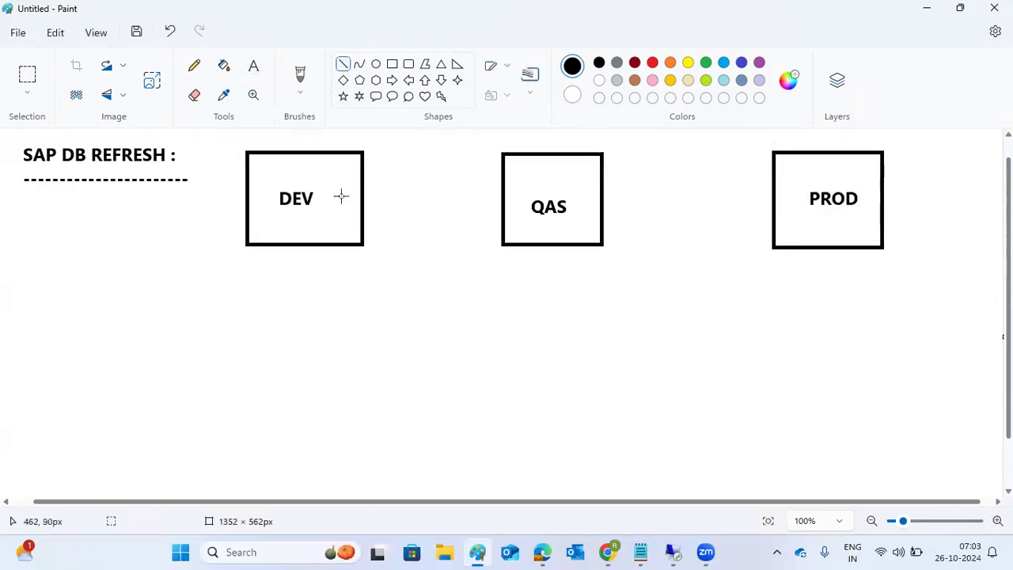
Step: Draw a line from DEV to QAS and an arrow from QAS into PROD
{"action": "left_click_drag", "start_coordinate": [320, 203], "coordinate": [519, 207]}
{"action": "mouse_move", "coordinate": [582, 222]}
{"action": "left_mouse_down"}
{"action": "mouse_move", "coordinate": [792, 211]}
{"action": "mouse_move", "coordinate": [792, 199]}
{"action": "mouse_move", "coordinate": [804, 204]}
{"action": "mouse_move", "coordinate": [796, 228]}
{"action": "mouse_move", "coordinate": [804, 205]}
{"action": "left_mouse_up"}
{"action": "left_click", "coordinate": [753, 191]}
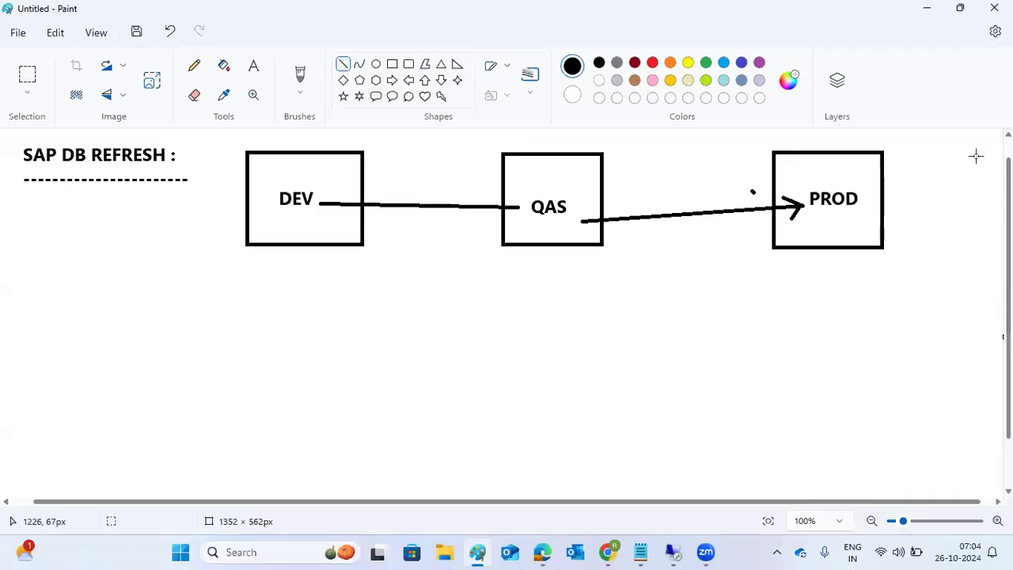
Step: Draw several short strokes radiating around the PROD box
{"action": "left_click_drag", "start_coordinate": [983, 138], "coordinate": [869, 164]}
{"action": "left_click_drag", "start_coordinate": [985, 163], "coordinate": [877, 187]}
{"action": "left_click_drag", "start_coordinate": [963, 180], "coordinate": [874, 207]}
{"action": "left_click_drag", "start_coordinate": [955, 207], "coordinate": [872, 226]}
{"action": "mouse_move", "coordinate": [889, 274]}
{"action": "left_mouse_down"}
{"action": "mouse_move", "coordinate": [863, 240]}
{"action": "mouse_move", "coordinate": [818, 242]}
{"action": "left_mouse_up"}
{"action": "mouse_move", "coordinate": [855, 140]}
{"action": "left_mouse_down"}
{"action": "mouse_move", "coordinate": [855, 158]}
{"action": "mouse_move", "coordinate": [837, 144]}
{"action": "mouse_move", "coordinate": [844, 163]}
{"action": "left_mouse_up"}
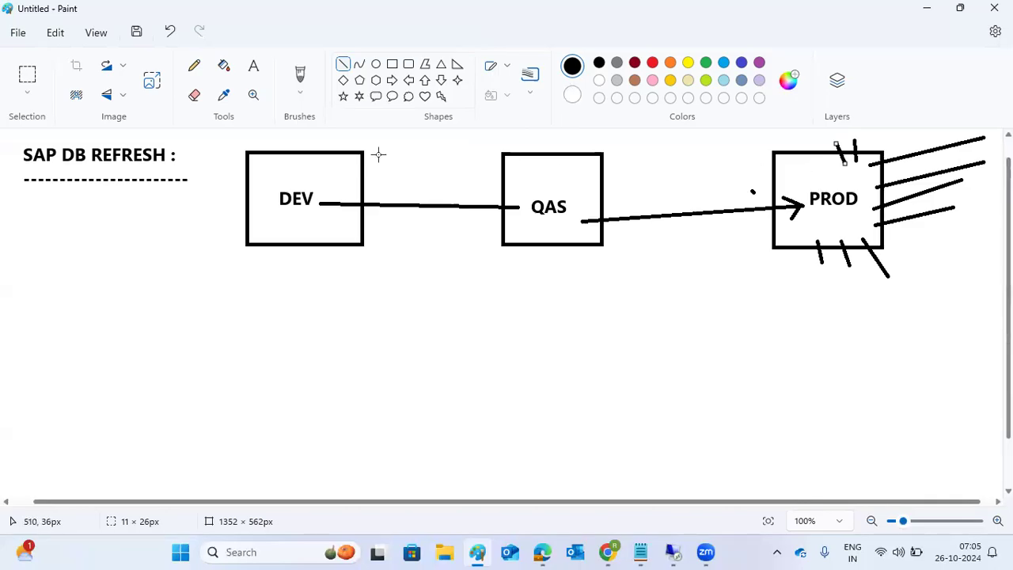
Step: In red, draw a line down out of PROD and another back up into QAS
{"action": "left_click", "coordinate": [656, 151]}
{"action": "left_click", "coordinate": [653, 63]}
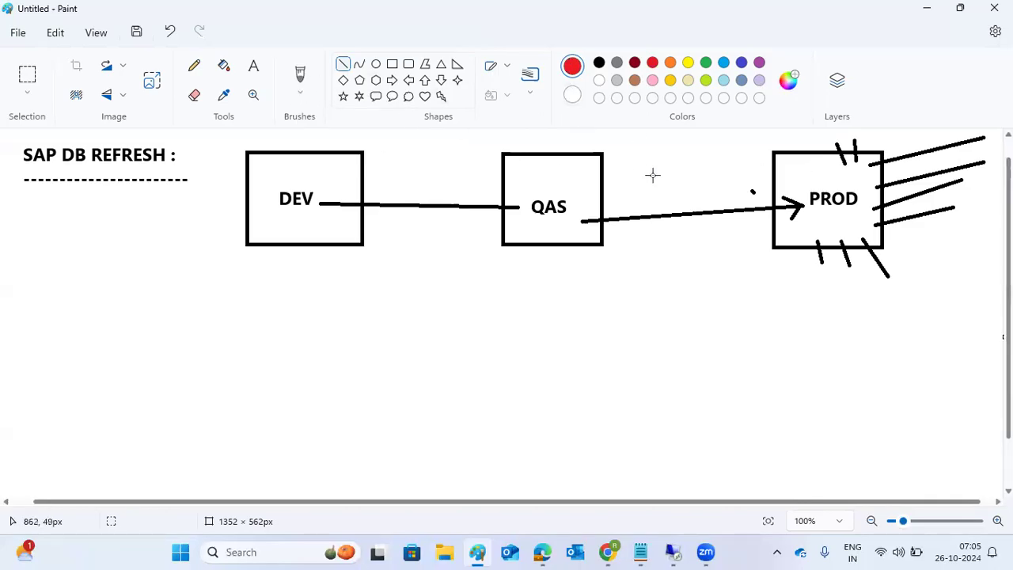
{"action": "mouse_move", "coordinate": [842, 222]}
{"action": "left_mouse_down"}
{"action": "mouse_move", "coordinate": [846, 293]}
{"action": "mouse_move", "coordinate": [860, 277]}
{"action": "mouse_move", "coordinate": [846, 293]}
{"action": "left_mouse_up"}
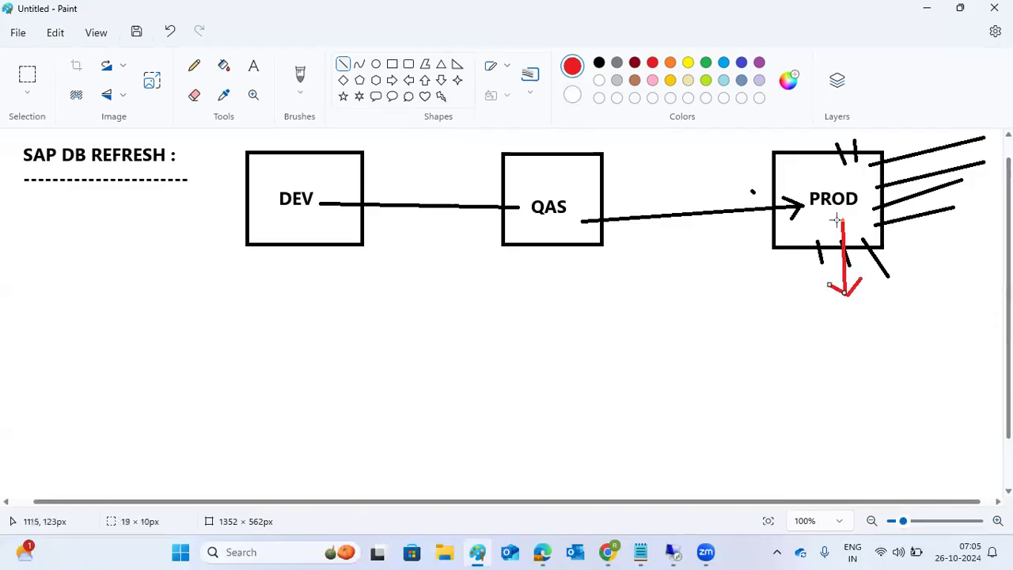
{"action": "mouse_move", "coordinate": [837, 304]}
{"action": "left_mouse_down"}
{"action": "mouse_move", "coordinate": [660, 244]}
{"action": "mouse_move", "coordinate": [551, 232]}
{"action": "left_mouse_up"}
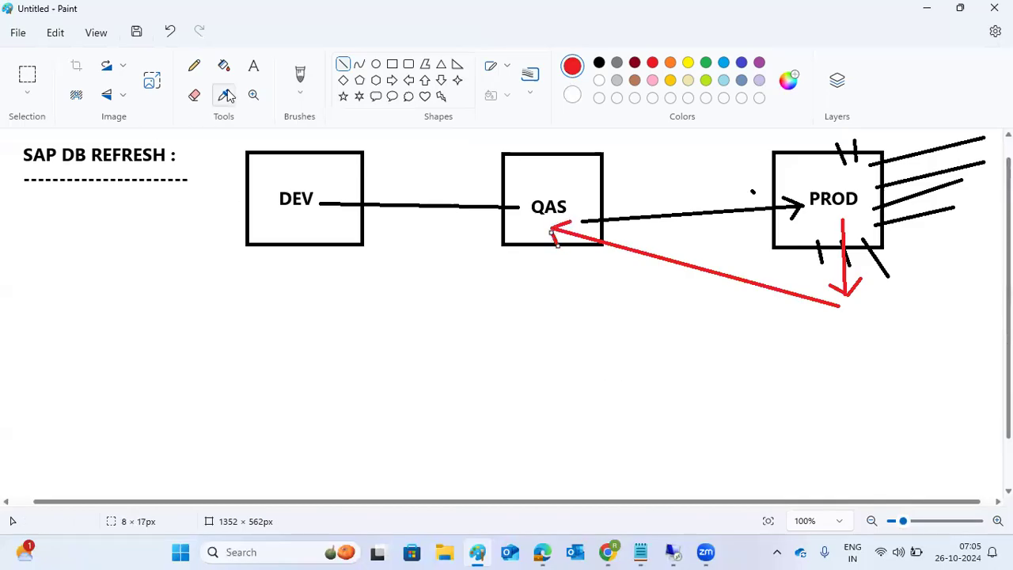
Step: Label the red arrow tip below PROD with 'BACKUP'
{"action": "left_click", "coordinate": [253, 66]}
{"action": "left_click", "coordinate": [847, 306]}
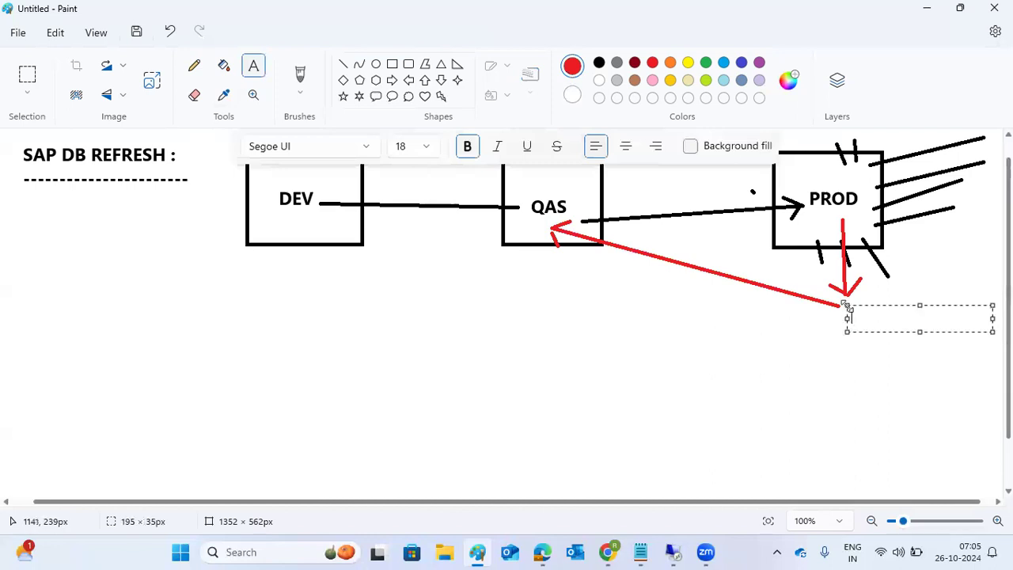
{"action": "type", "text": "BACKUP"}
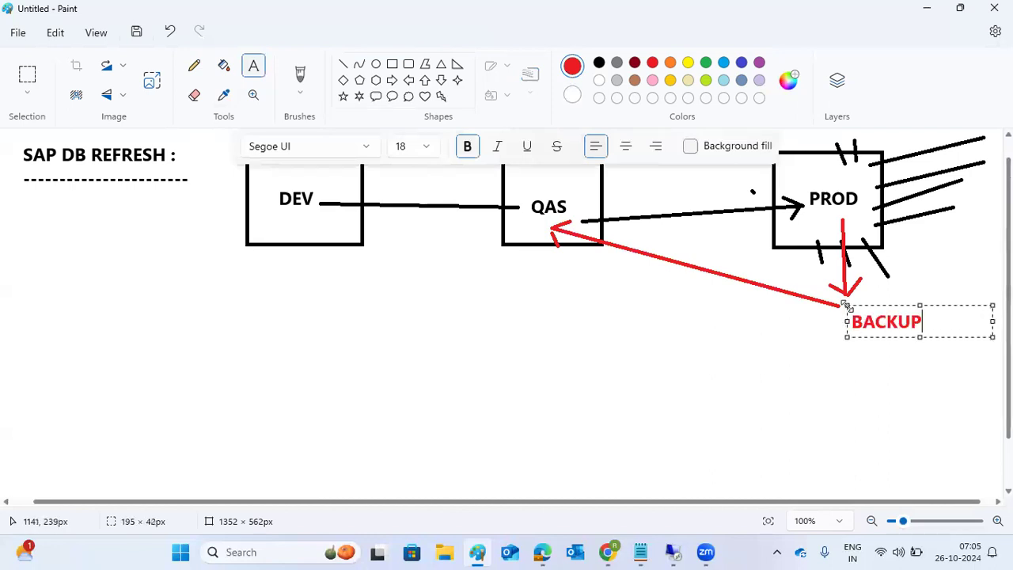
{"action": "left_click", "coordinate": [531, 241]}
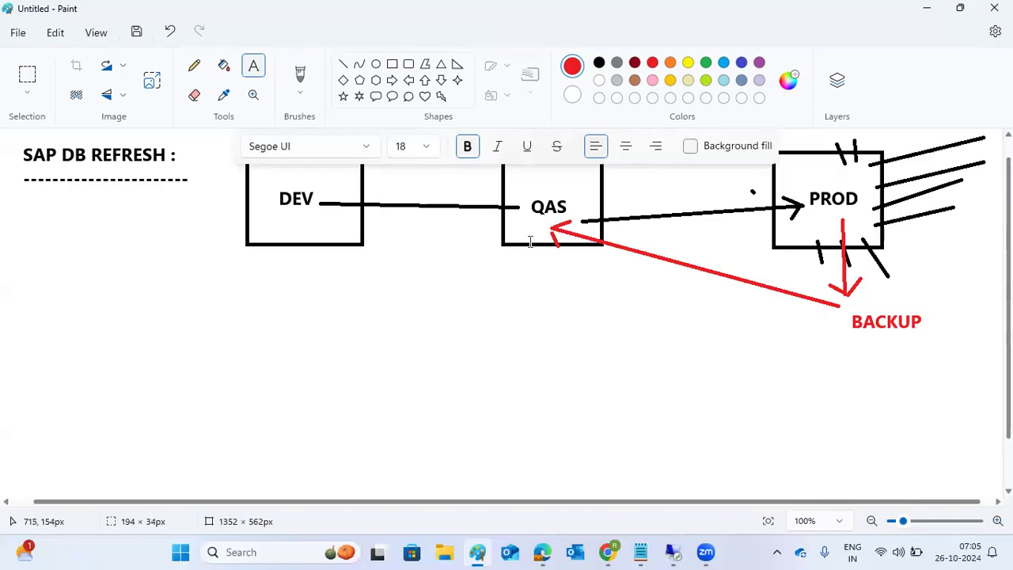
Step: Add the label 'RESTORE' in a text box beneath QAS
{"action": "left_click", "coordinate": [491, 306]}
{"action": "left_click_drag", "start_coordinate": [538, 245], "coordinate": [657, 279]}
{"action": "left_click_drag", "start_coordinate": [500, 257], "coordinate": [672, 270]}
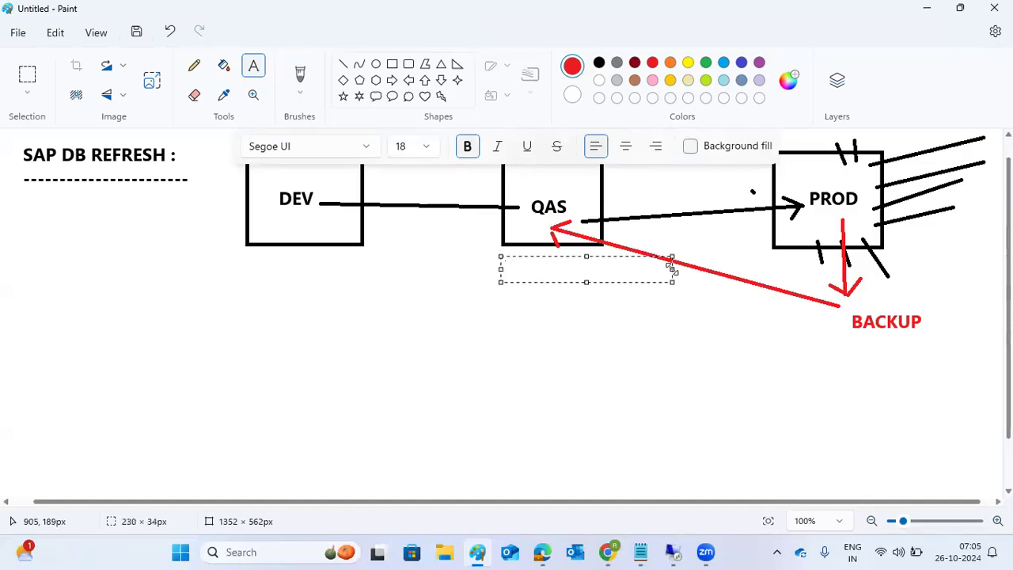
{"action": "type", "text": "RESTORE"}
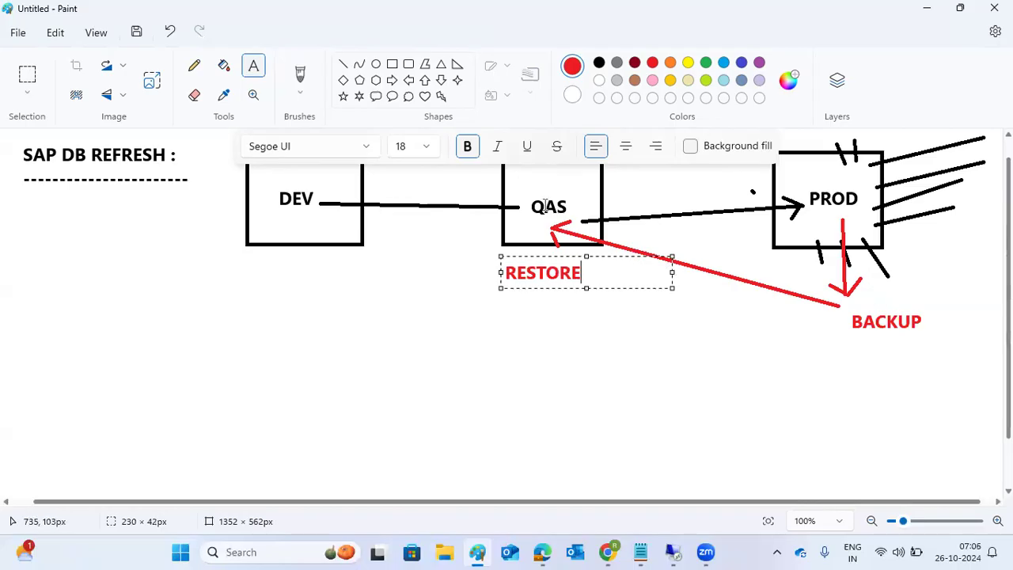
{"action": "left_click", "coordinate": [582, 317]}
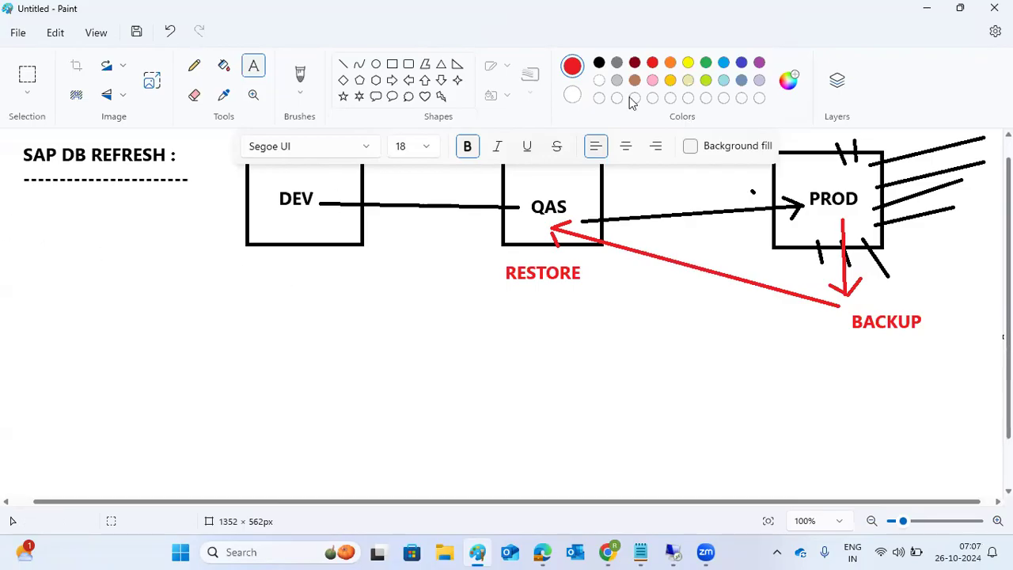
Step: In green text across the lower canvas, write '1)PROD - take the full DB backup'
{"action": "left_click", "coordinate": [706, 62]}
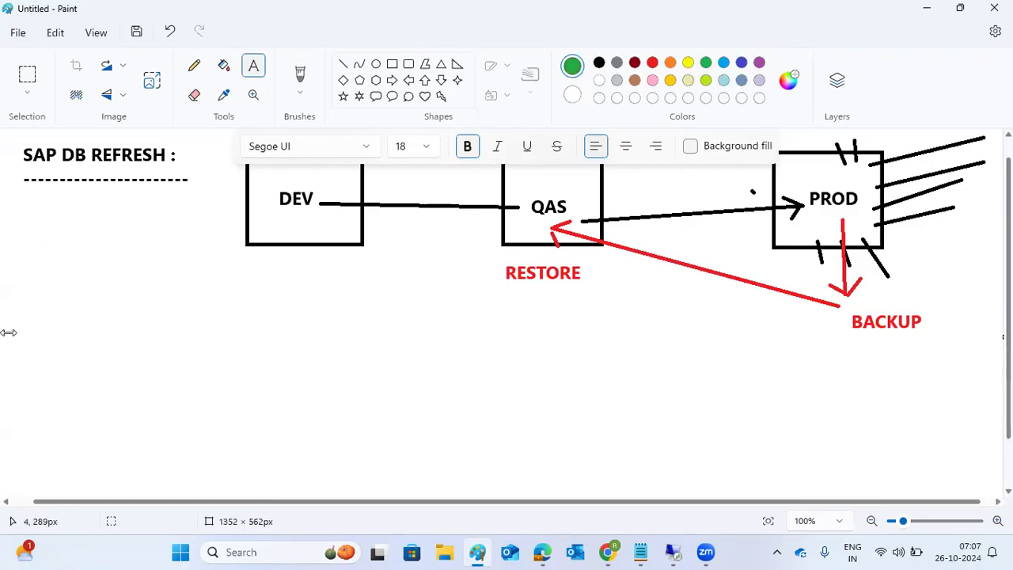
{"action": "left_click_drag", "start_coordinate": [10, 257], "coordinate": [978, 483]}
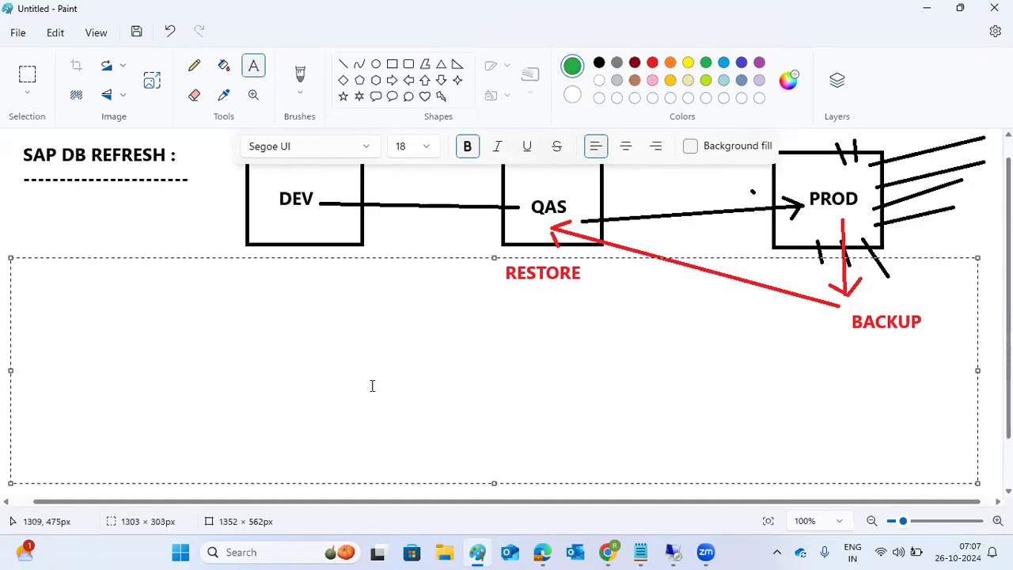
{"action": "type", "text": "1)PROD - take the full DB backup"}
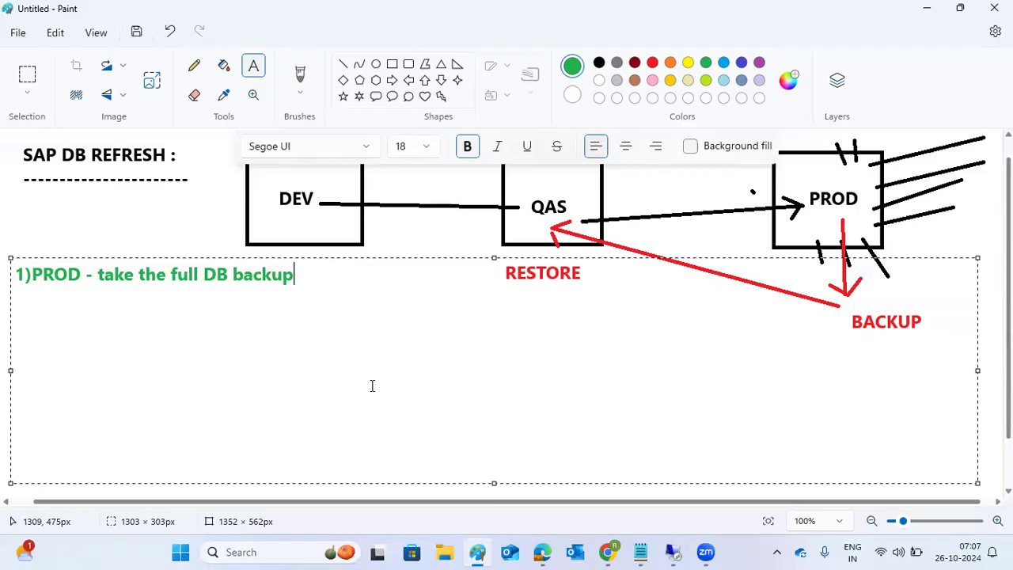
Step: Add line '2)Move the backup files to QAS system(Target system)'
{"action": "key", "text": "Return"}
{"action": "type", "text": "2)Move th"}
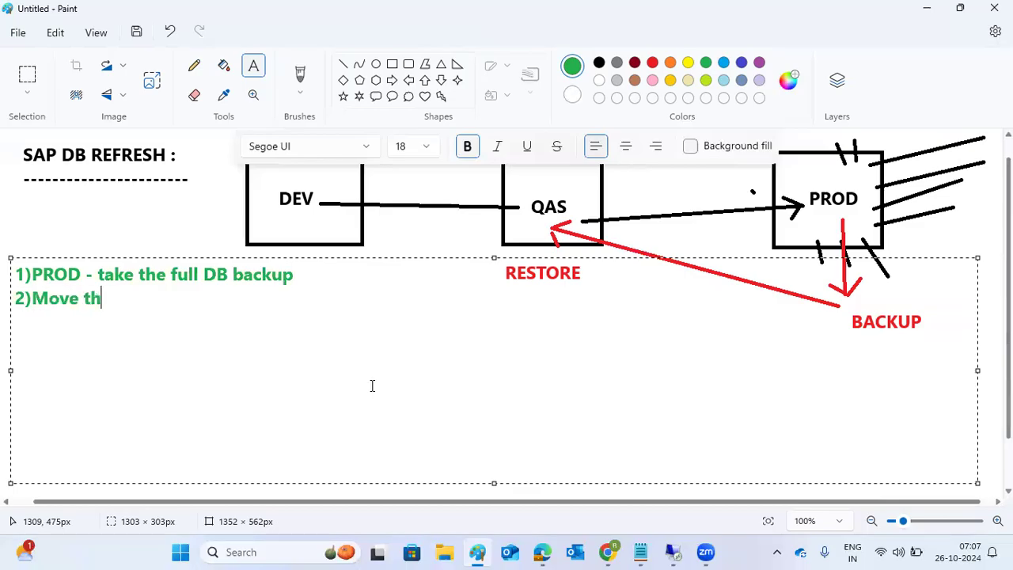
{"action": "type", "text": "e backup "}
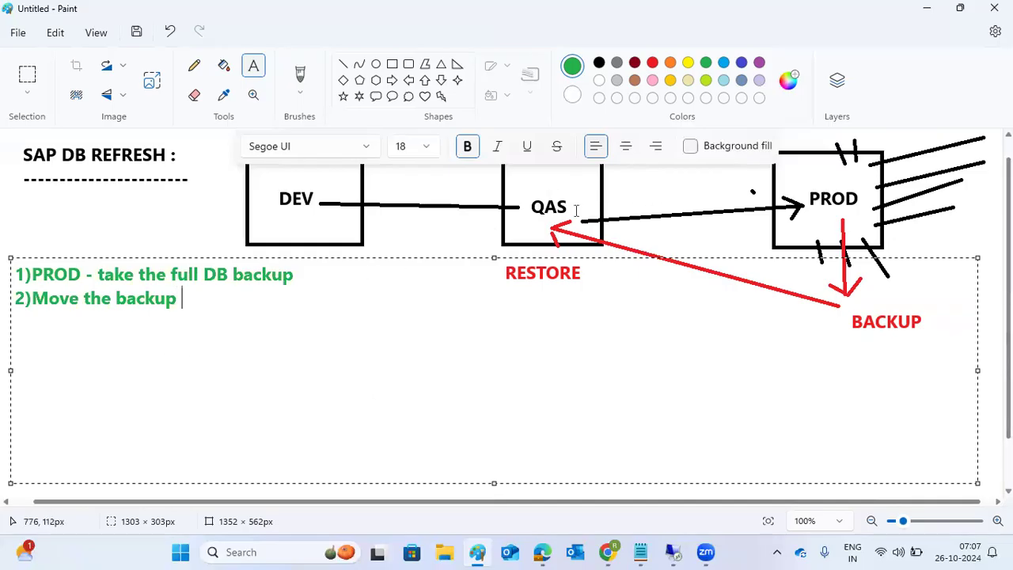
{"action": "type", "text": "fiels t"}
{"action": "key", "text": "BackSpace"}
{"action": "key", "text": "BackSpace"}
{"action": "key", "text": "BackSpace"}
{"action": "key", "text": "BackSpace"}
{"action": "key", "text": "BackSpace"}
{"action": "type", "text": "les to "}
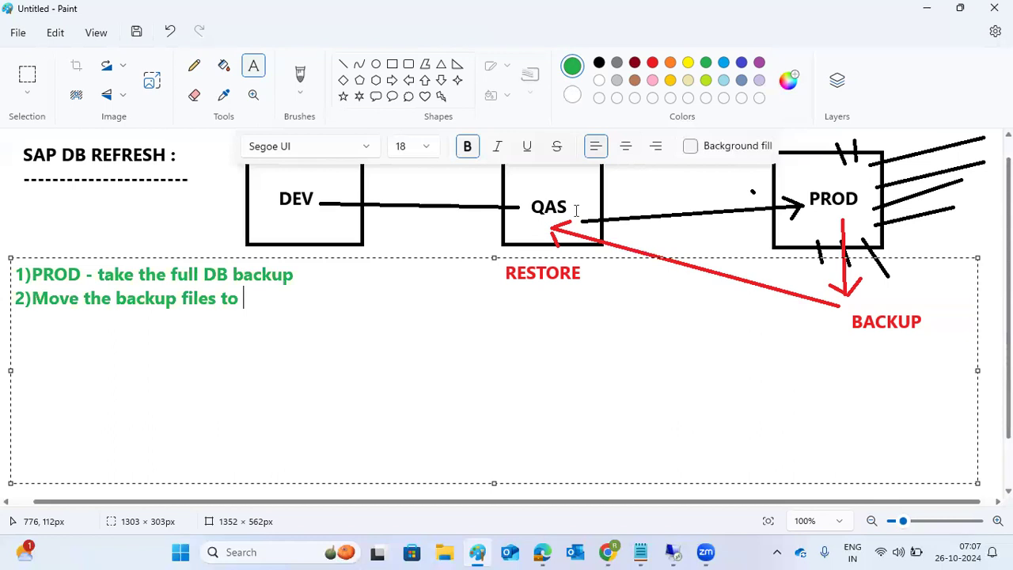
{"action": "type", "text": "QAS systenn"}
{"action": "key", "text": "BackSpace"}
{"action": "key", "text": "BackSpace"}
{"action": "type", "text": "m"}
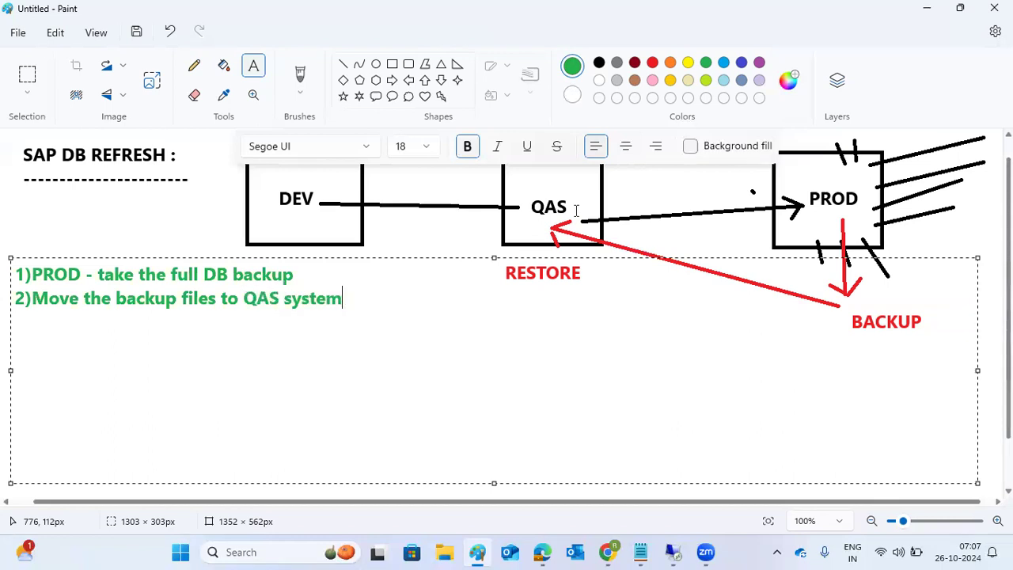
{"action": "type", "text": "(Target sys"}
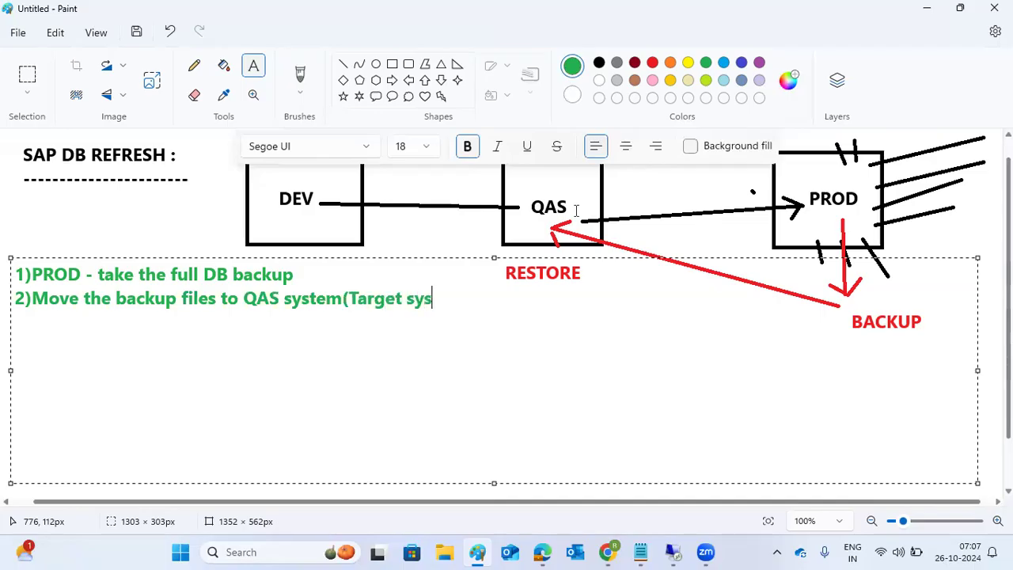
{"action": "type", "text": "tem)"}
Step: Add the heading 'QAS - Pre steps :' with a new item '1)' beneath it
{"action": "key", "text": "Return"}
{"action": "type", "text": "3)"}
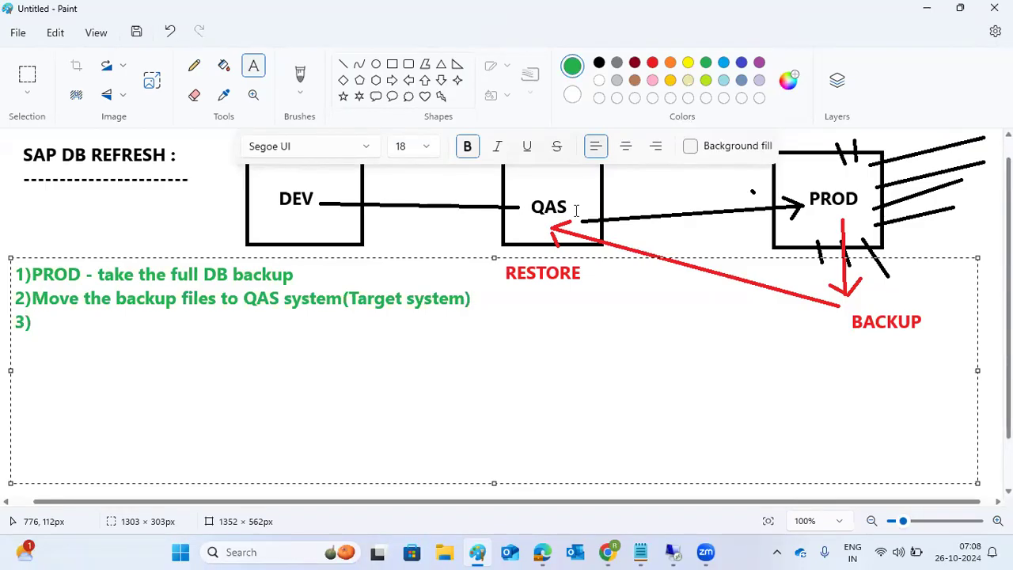
{"action": "key", "text": "BackSpace"}
{"action": "key", "text": "BackSpace"}
{"action": "type", "text": "3)Pre steps"}
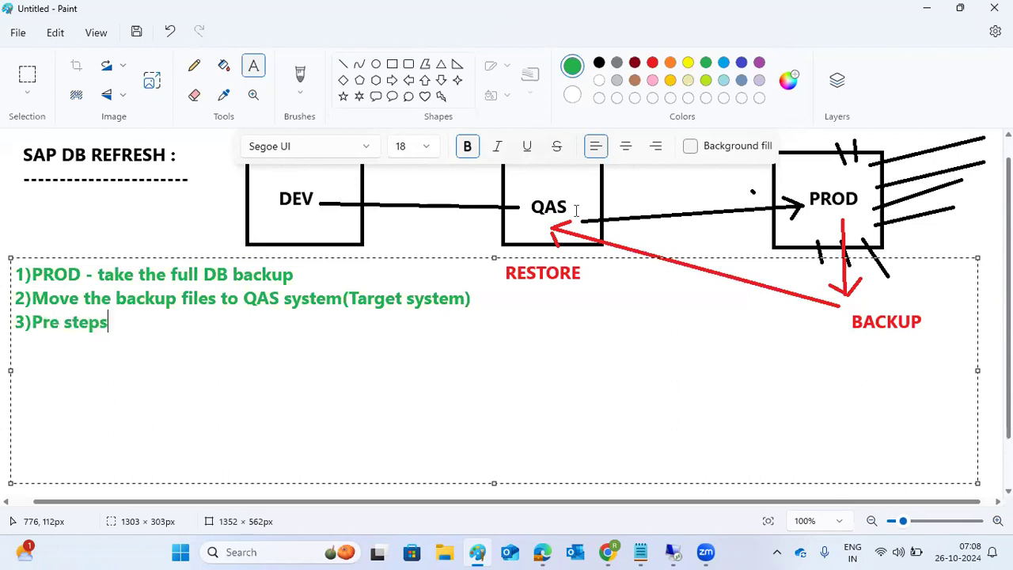
{"action": "key", "text": "BackSpace"}
{"action": "key", "text": "BackSpace"}
{"action": "key", "text": "BackSpace"}
{"action": "key", "text": "BackSpace"}
{"action": "key", "text": "BackSpace"}
{"action": "key", "text": "BackSpace"}
{"action": "key", "text": "BackSpace"}
{"action": "key", "text": "BackSpace"}
{"action": "key", "text": "BackSpace"}
{"action": "key", "text": "BackSpace"}
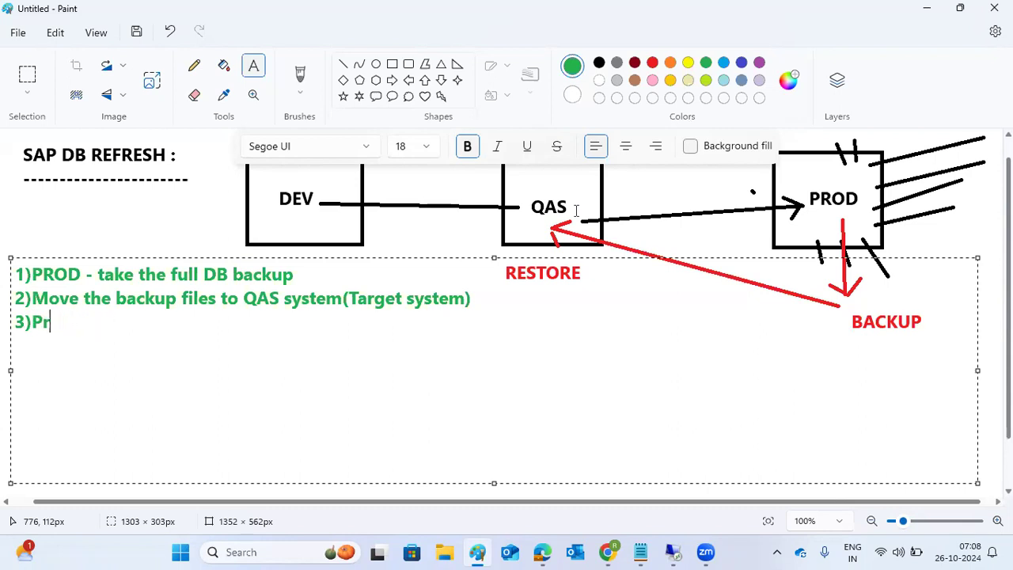
{"action": "key", "text": "BackSpace"}
{"action": "type", "text": "QAS - Pre "}
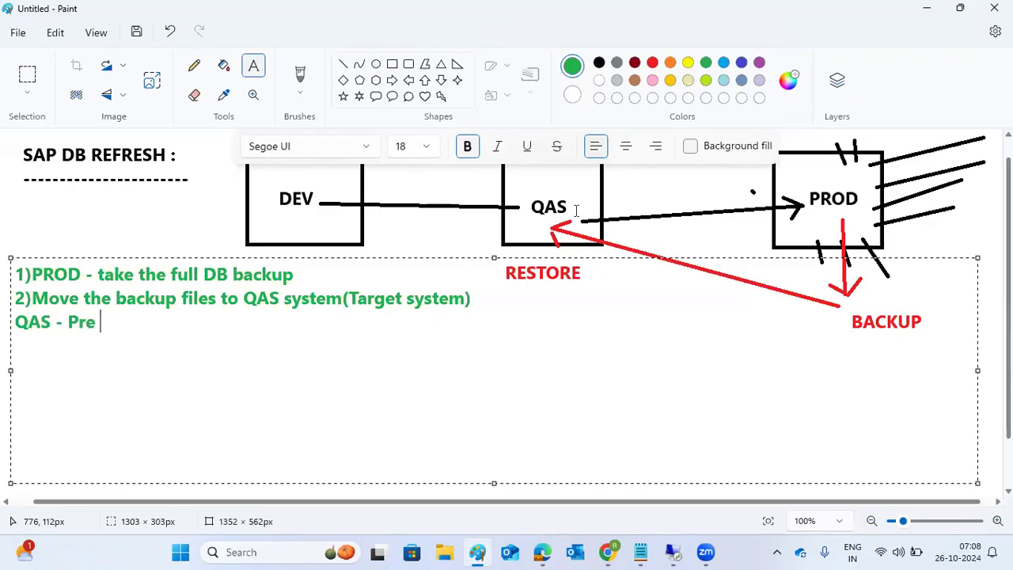
{"action": "type", "text": "steps :"}
{"action": "key", "text": "Return"}
{"action": "type", "text": "1)"}
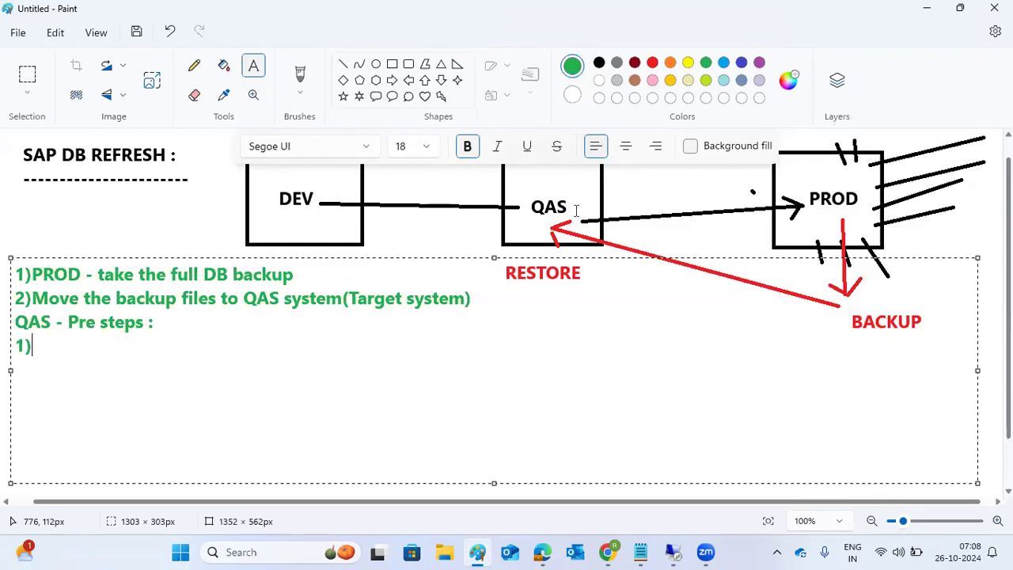
Step: Renumber the new item under the heading from 1) to 3)
{"action": "left_click", "coordinate": [16, 270]}
{"action": "type", "text": "P"}
{"action": "key", "text": "BackSpace"}
{"action": "left_click", "coordinate": [34, 298]}
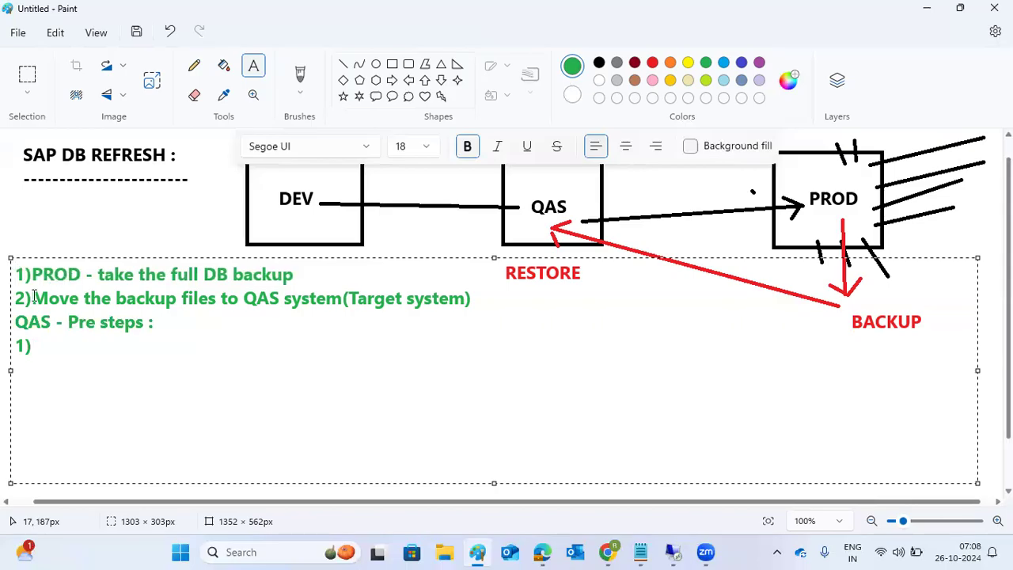
{"action": "left_click_drag", "start_coordinate": [26, 273], "coordinate": [474, 307]}
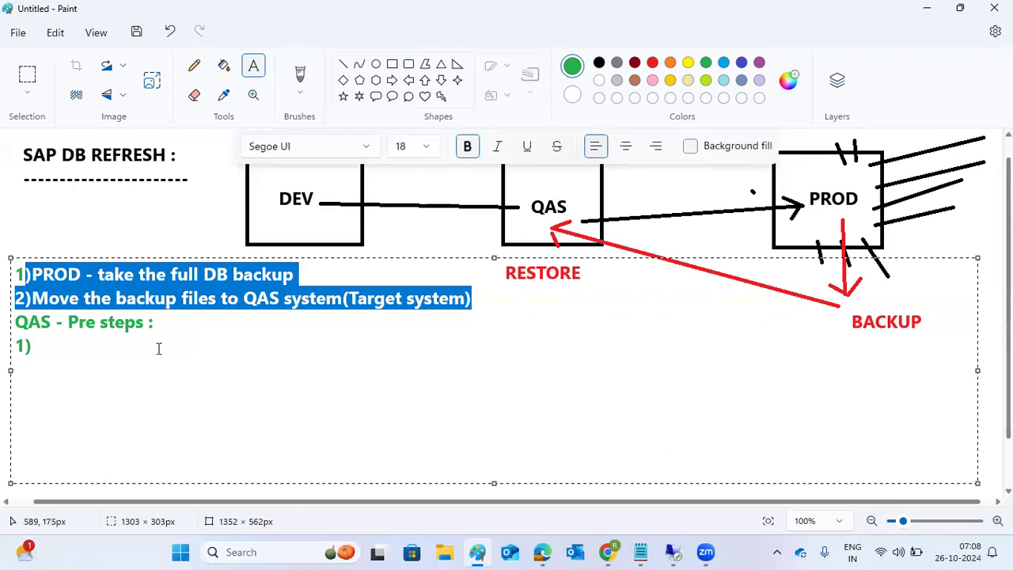
{"action": "left_click", "coordinate": [110, 351]}
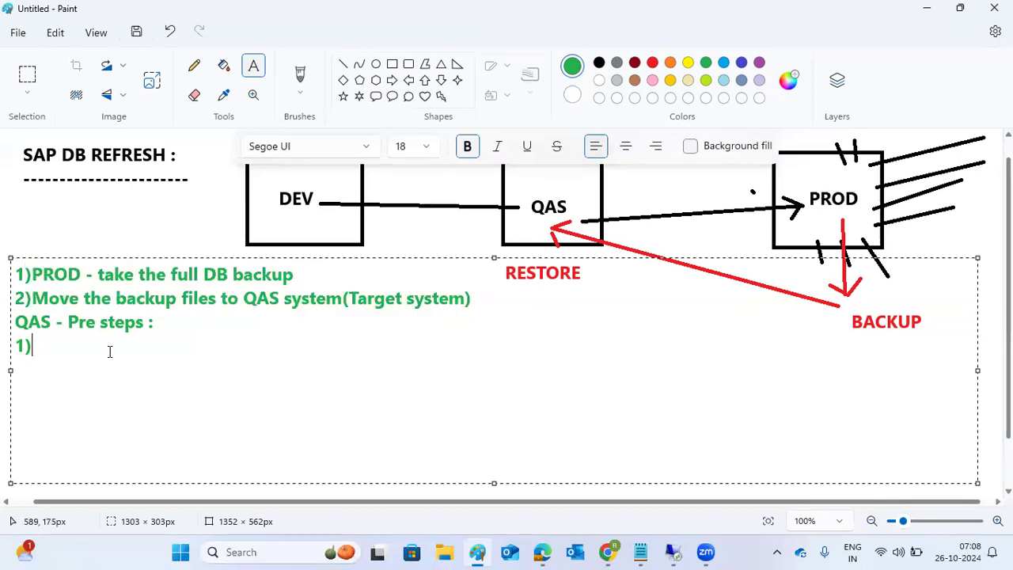
{"action": "key", "text": "Left"}
{"action": "key", "text": "BackSpace"}
{"action": "type", "text": "3"}
Step: Write 'take the export of UMR (SAP_USER)--SCC8' and begin item '4)create TOC'
{"action": "key", "text": "End"}
{"action": "type", "text": "take the e"}
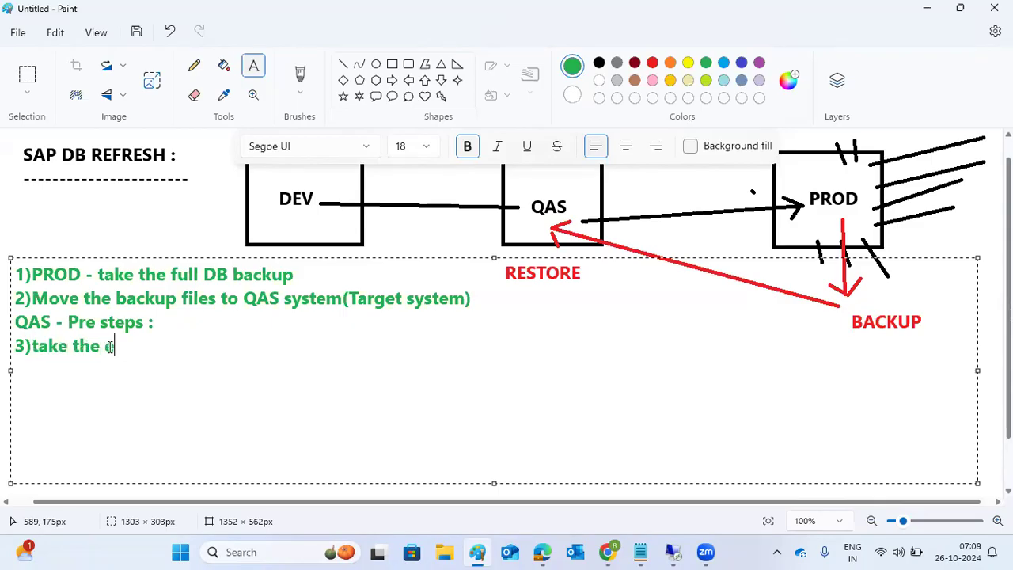
{"action": "type", "text": "xport of "}
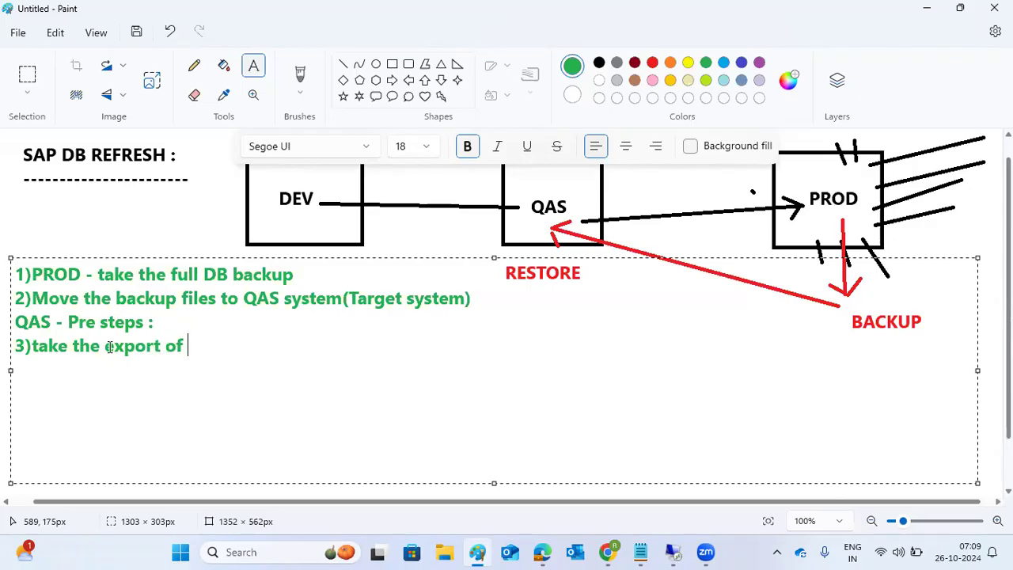
{"action": "type", "text": "UME"}
{"action": "key", "text": "BackSpace"}
{"action": "type", "text": "R"}
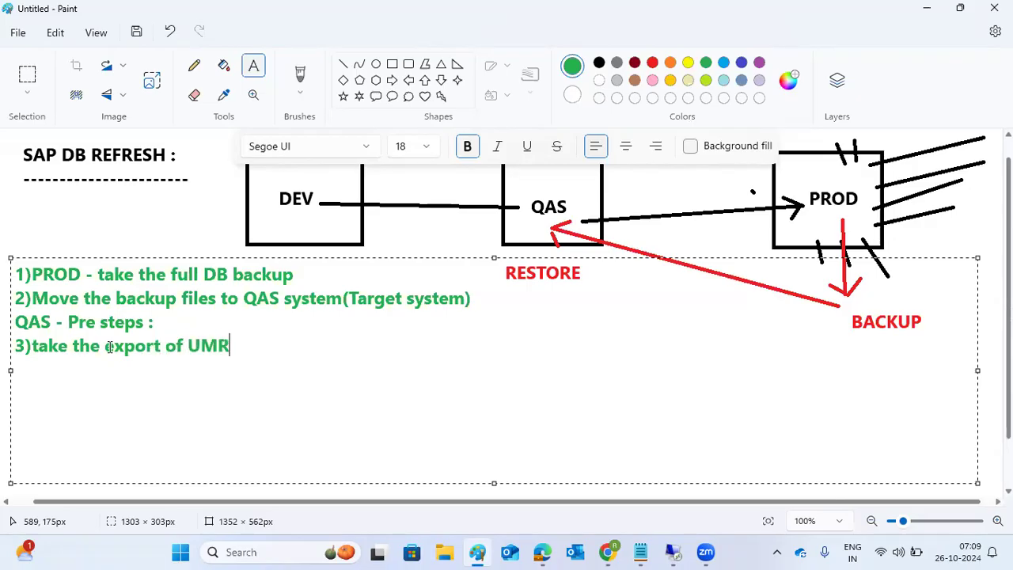
{"action": "type", "text": " (SAP_USER)"}
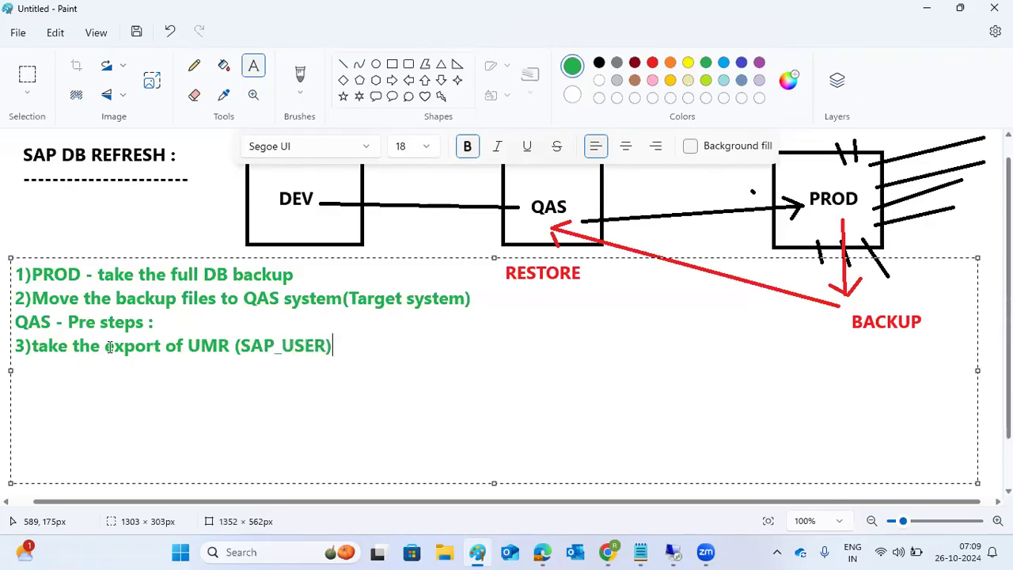
{"action": "type", "text": "--"}
{"action": "type", "text": "SCC8"}
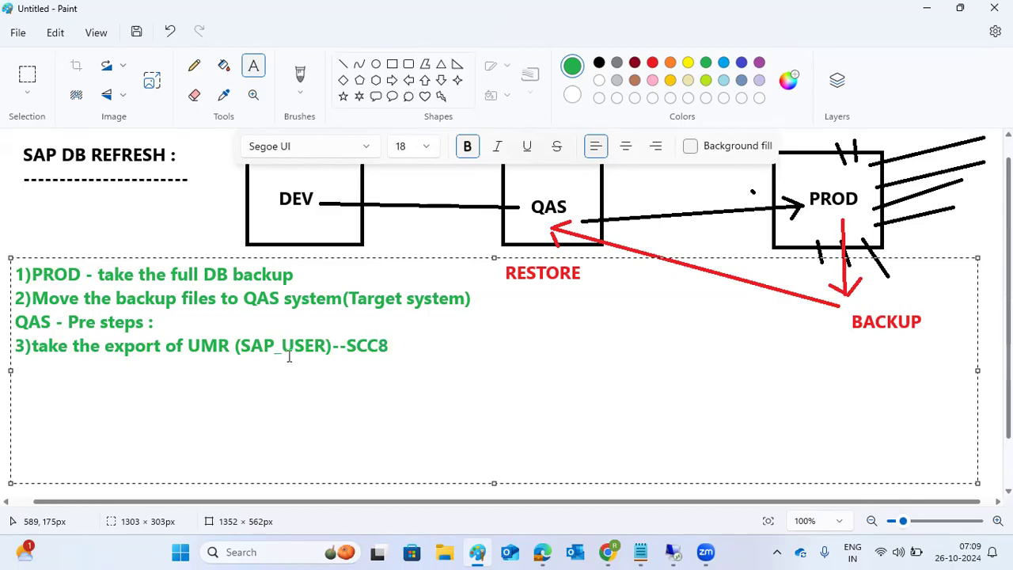
{"action": "left_click_drag", "start_coordinate": [283, 349], "coordinate": [295, 350]}
{"action": "left_click", "coordinate": [398, 349]}
{"action": "key", "text": "Return"}
{"action": "type", "text": "4)create "}
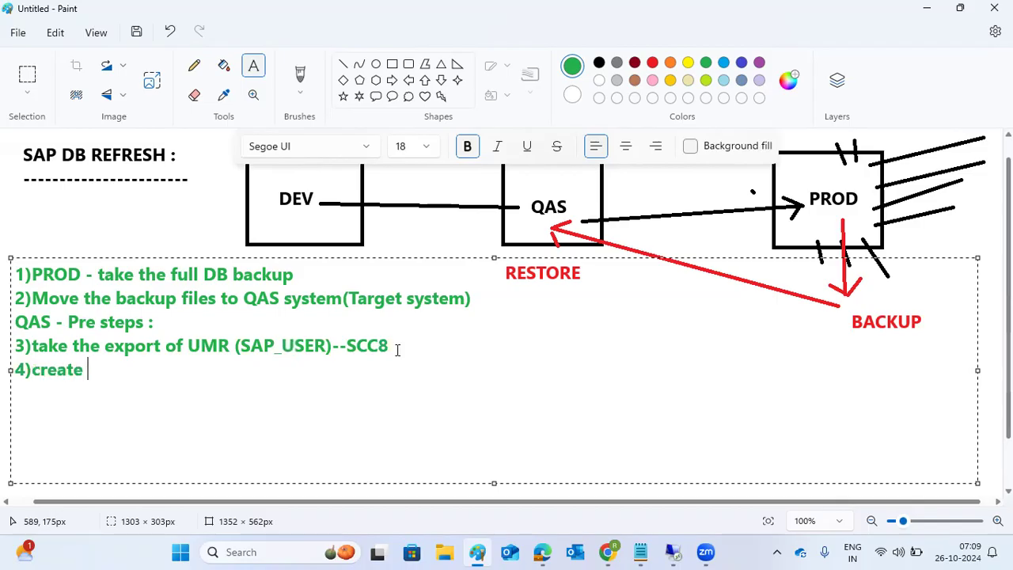
{"action": "type", "text": "TOC - add the"}
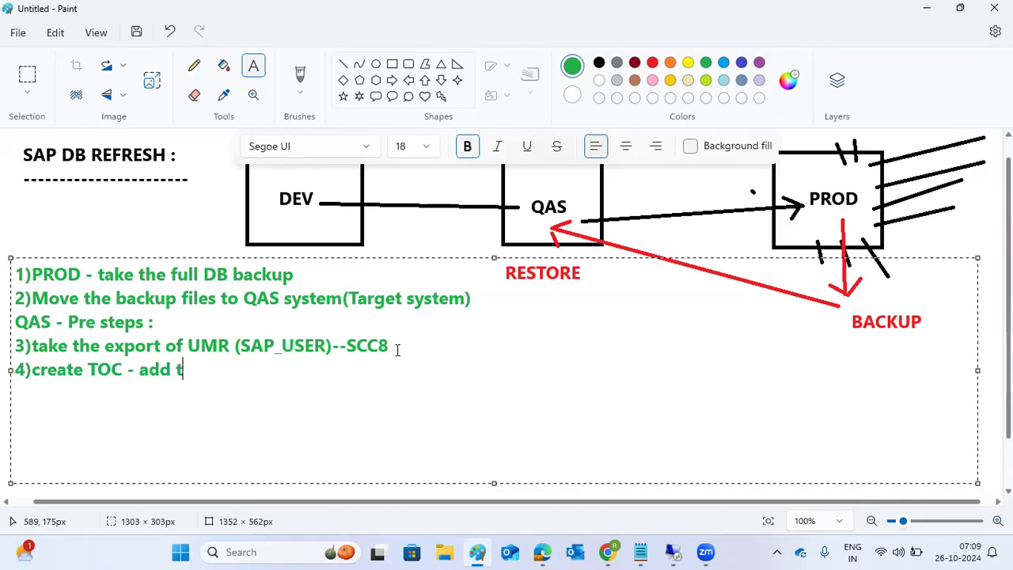
Step: Complete step 4 with 'add all RFC tables (RFCDES,RFCDEST,RFCDOC,RFCATTRIB)-release it' and begin '5)'
{"action": "key", "text": "BackSpace"}
{"action": "key", "text": "BackSpace"}
{"action": "key", "text": "BackSpace"}
{"action": "type", "text": "all RFC "}
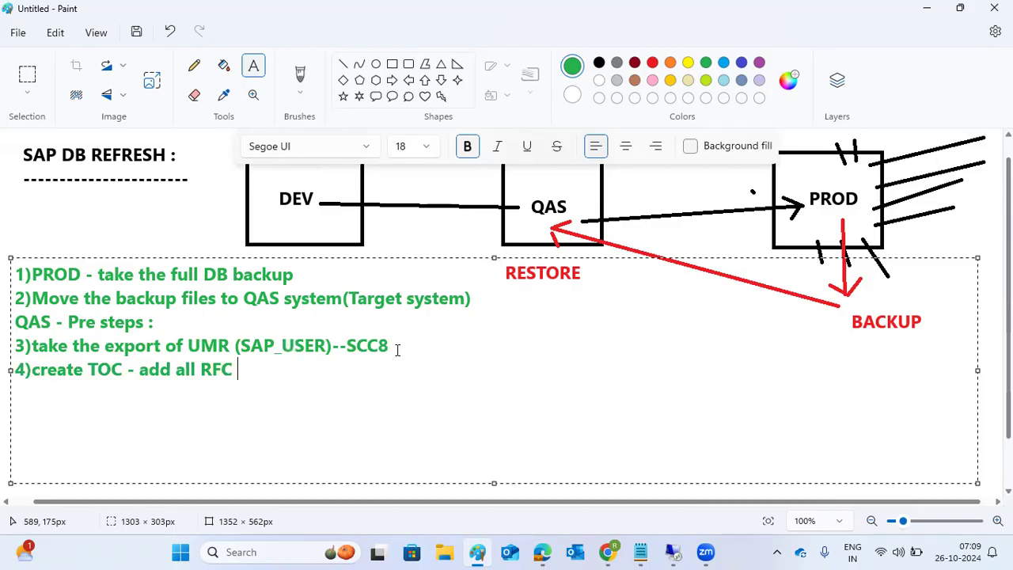
{"action": "type", "text": "tables "}
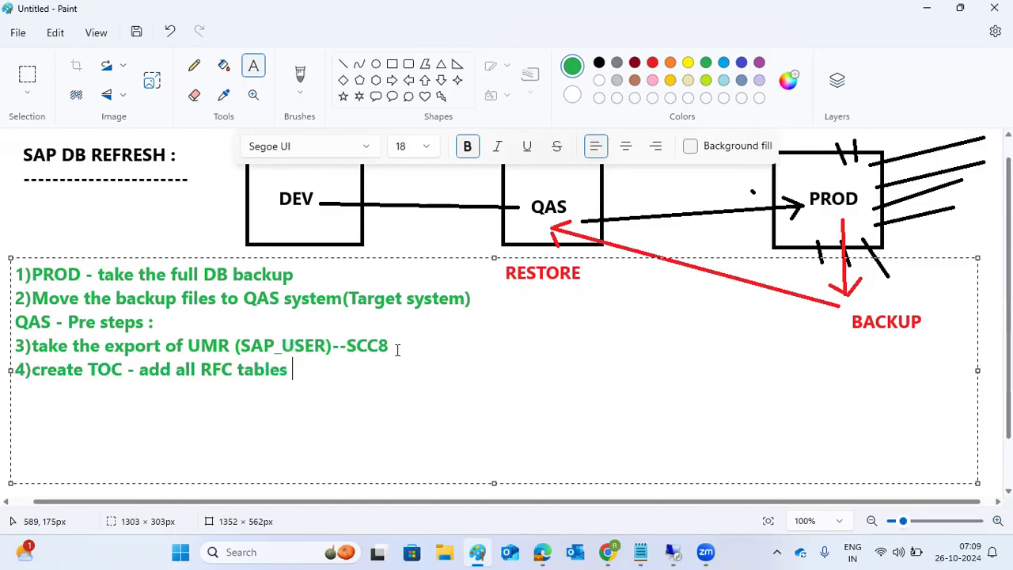
{"action": "type", "text": "(RFCD"}
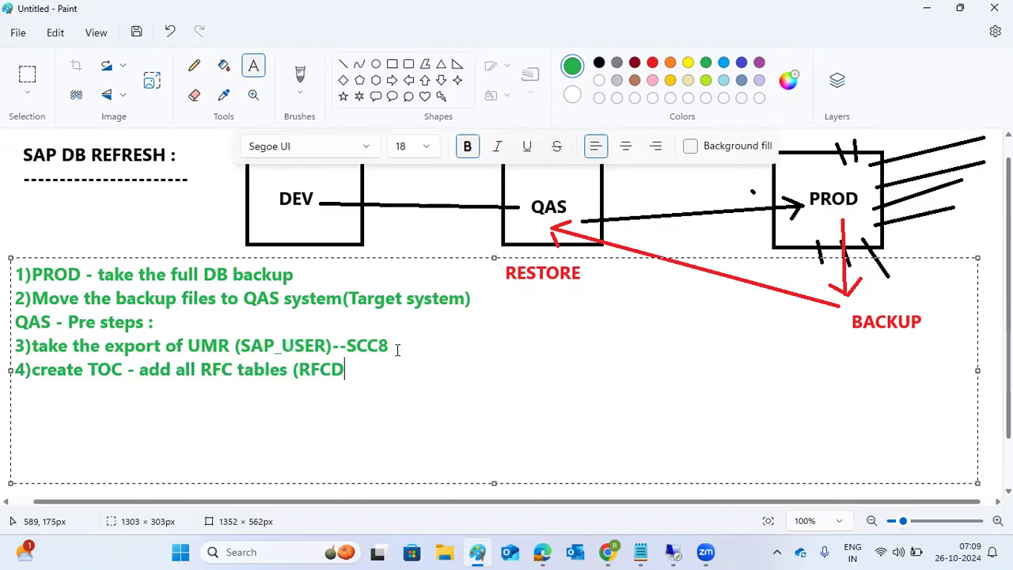
{"action": "type", "text": "ES,RFCDEST,RF"}
{"action": "key", "text": "BackSpace"}
{"action": "type", "text": "RFCDOC,RFC"}
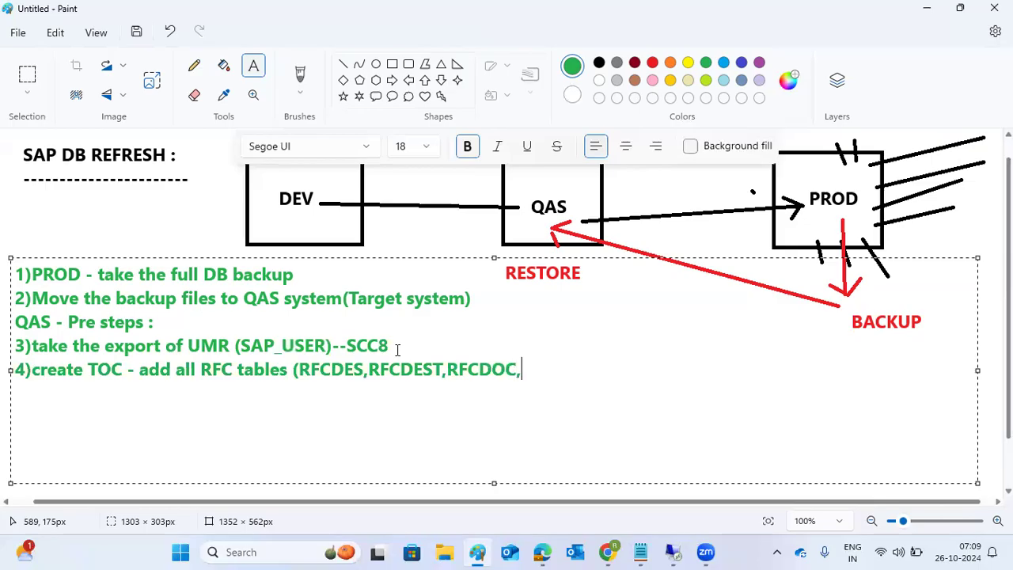
{"action": "type", "text": "ATT"}
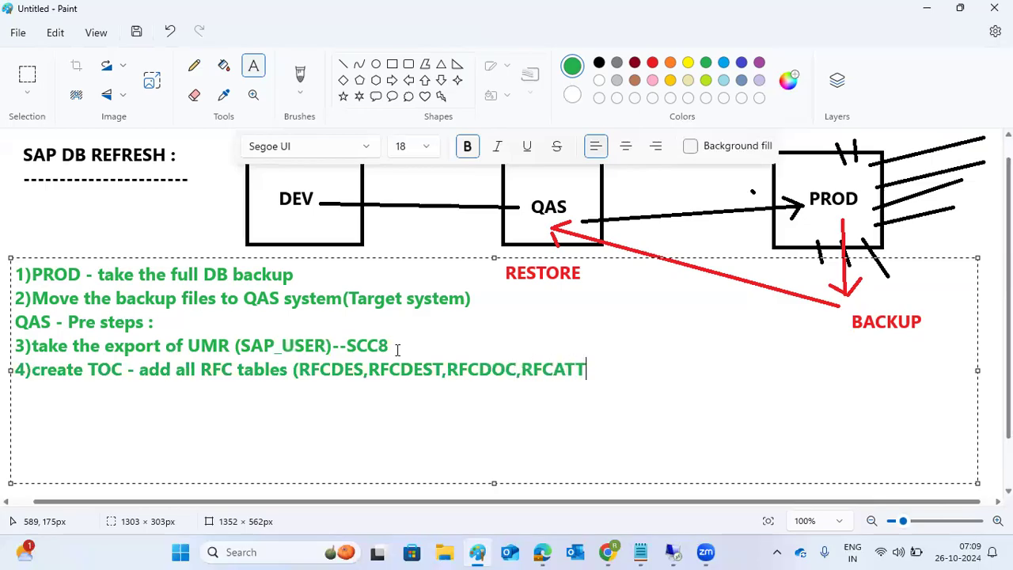
{"action": "type", "text": "R"}
{"action": "type", "text": "IB)"}
{"action": "type", "text": "-release it"}
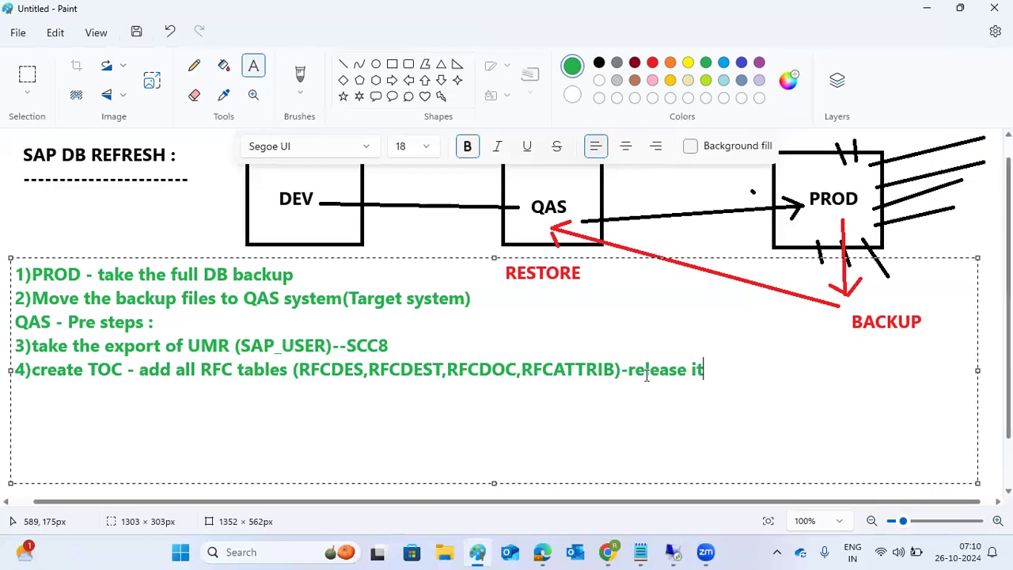
{"action": "key", "text": "Return"}
{"action": "type", "text": "5)"}
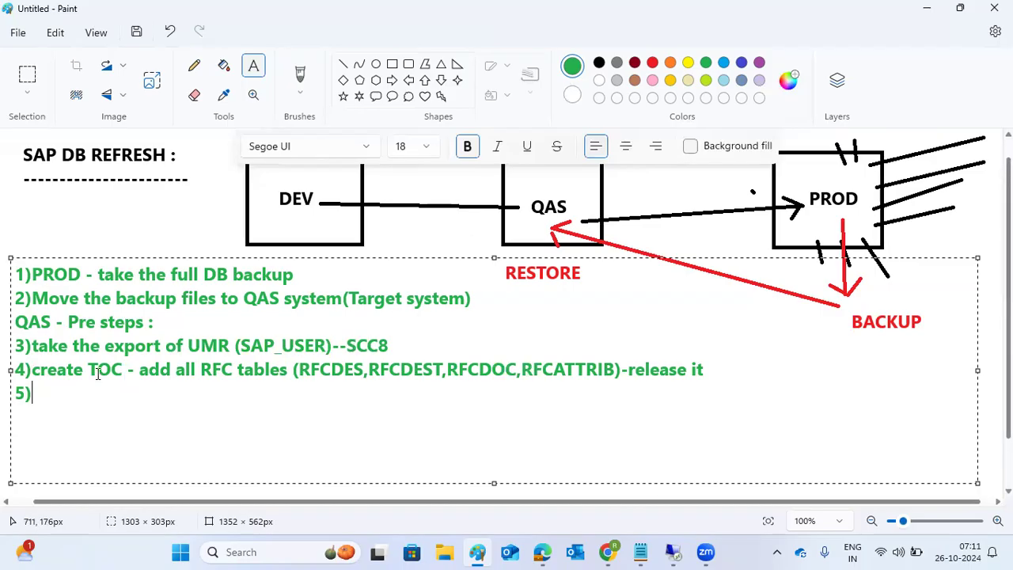
{"action": "left_click_drag", "start_coordinate": [95, 370], "coordinate": [7, 339]}
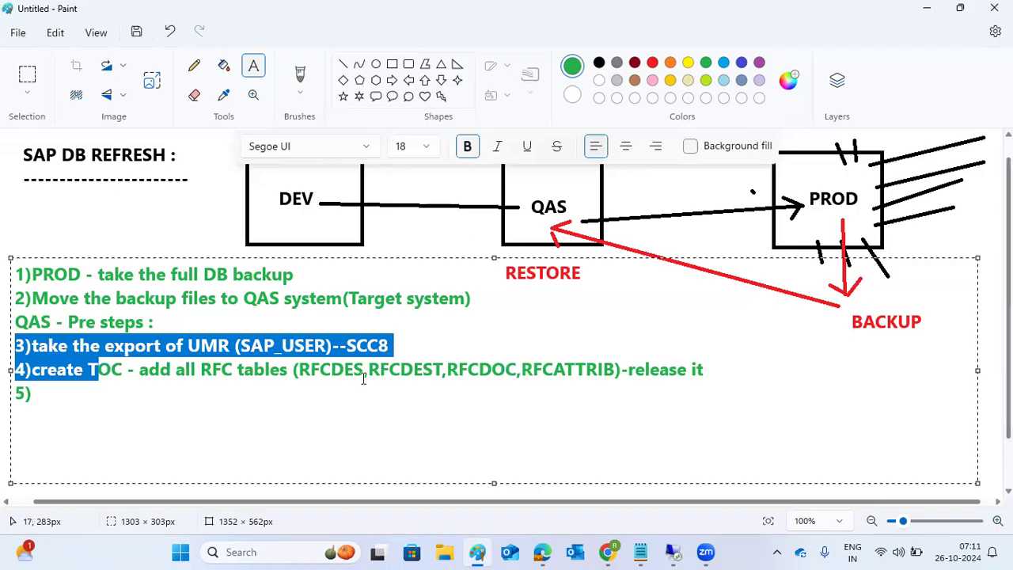
{"action": "left_click", "coordinate": [173, 394]}
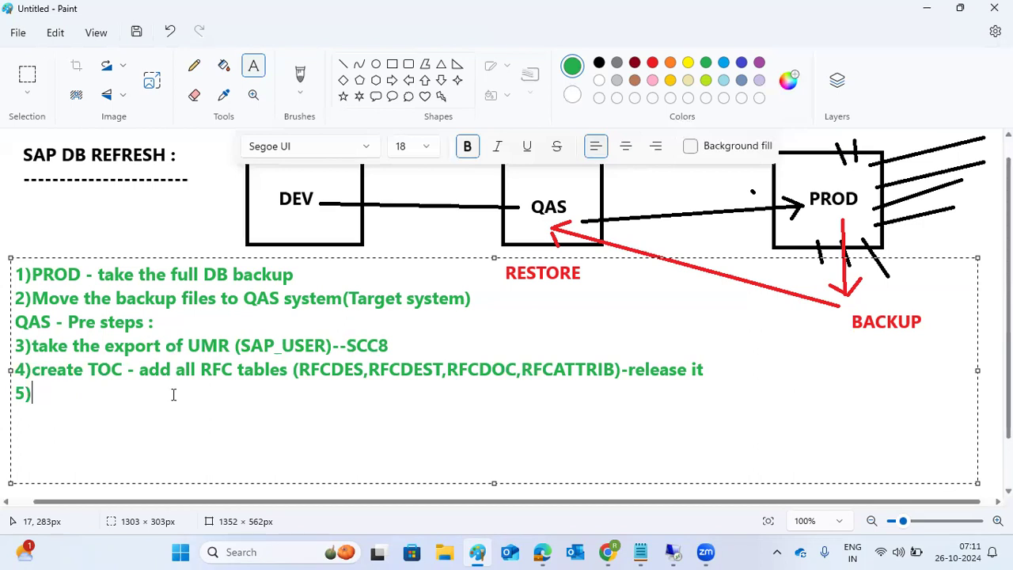
Step: Finish step 5 with 'WE20/WE21 tables', add '6)AL11', and list step 7 transactions ending 'SPRO -if any customer specific conf'
{"action": "type", "text": "WE20"}
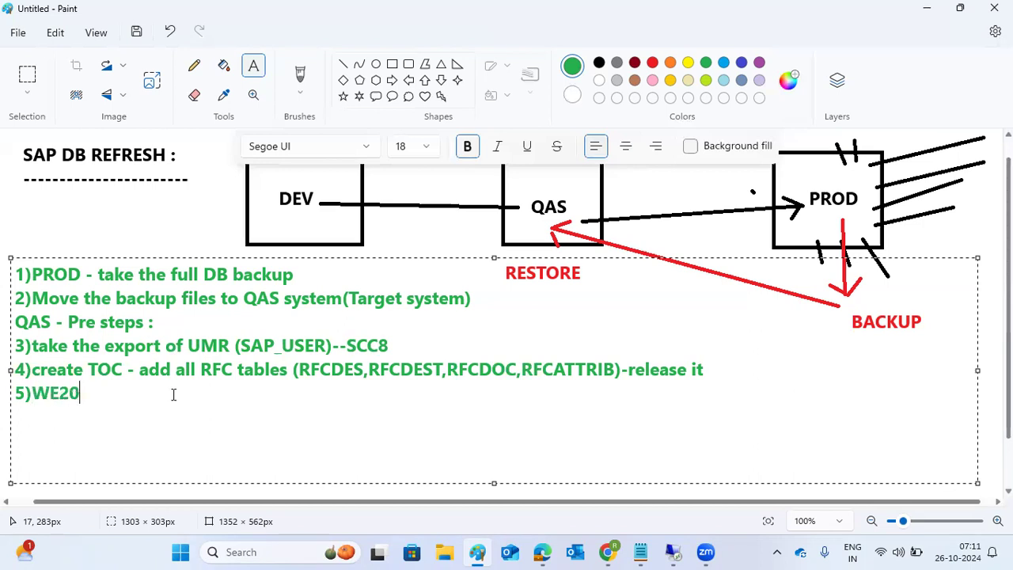
{"action": "type", "text": "/WE21 tables"}
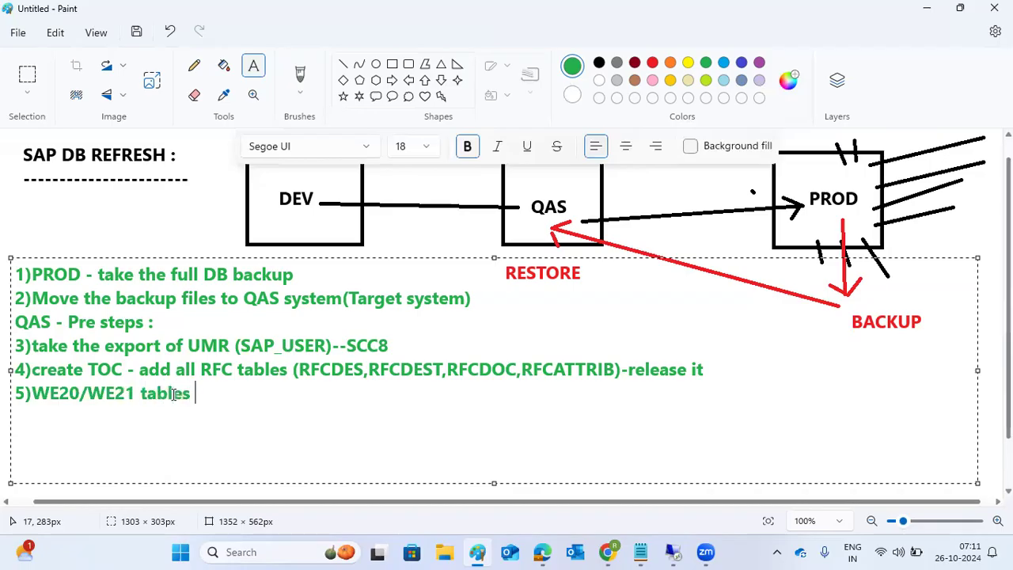
{"action": "key", "text": "Return"}
{"action": "type", "text": "6)AL11"}
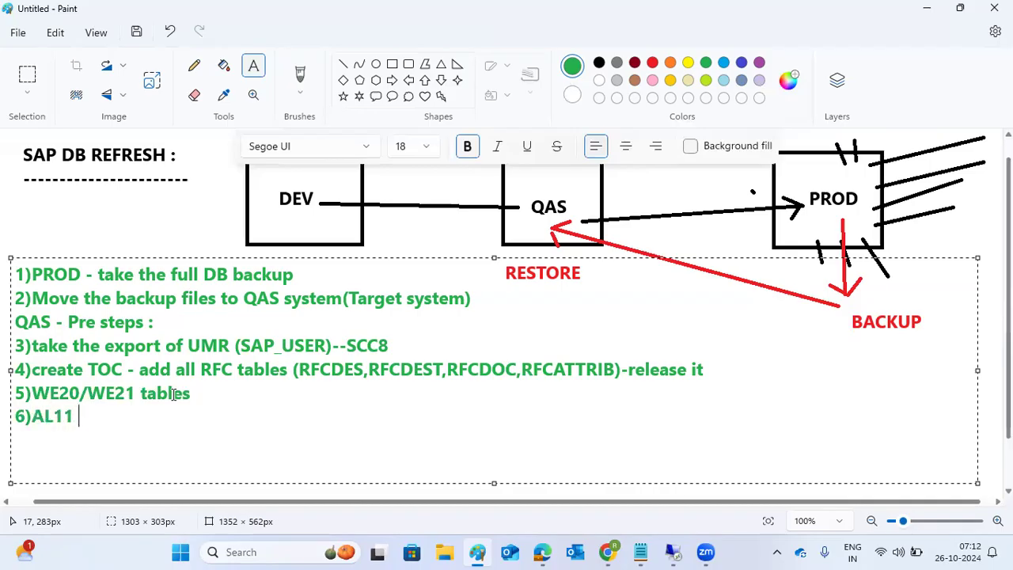
{"action": "type", "text": " 7)RZ70,"}
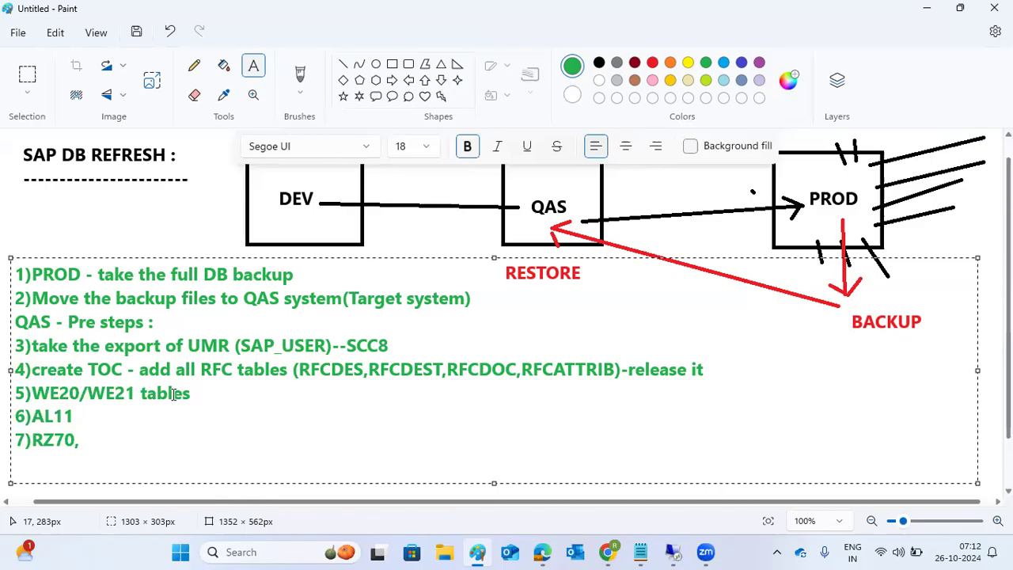
{"action": "type", "text": "SLDAPICUST,SMQR,SMQS,SMLG,RZ12,"}
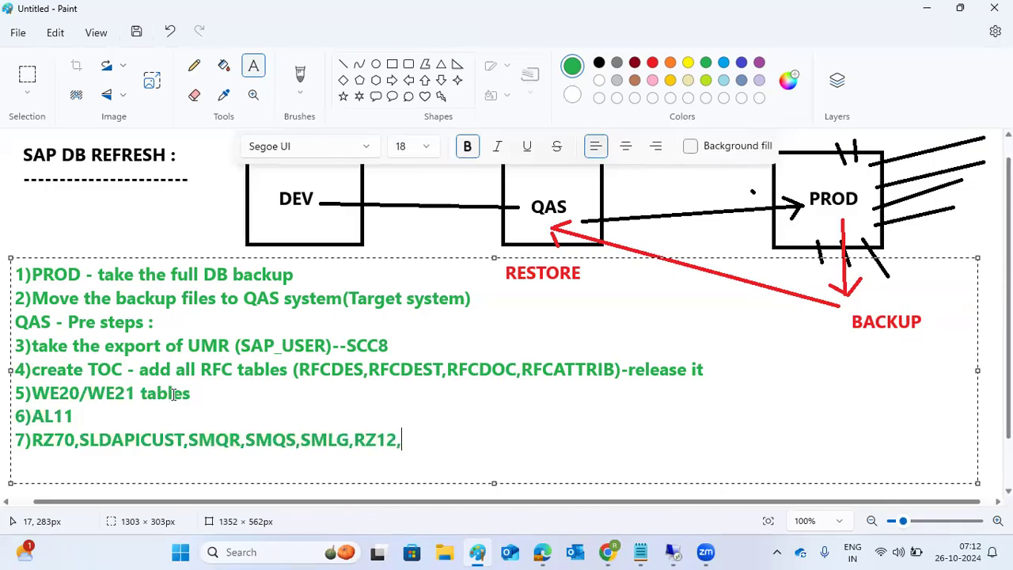
{"action": "type", "text": "SM61,SPRO "}
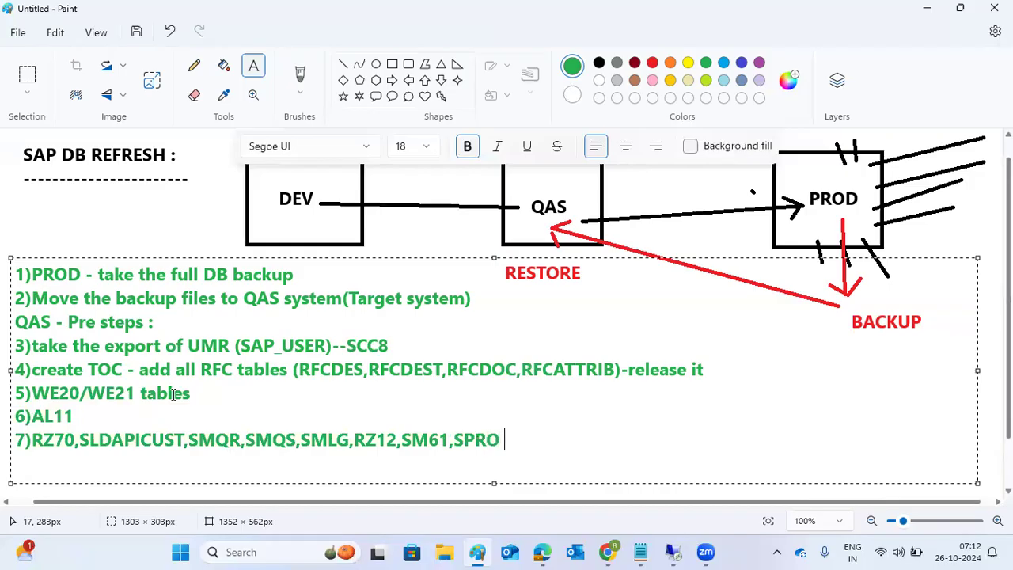
{"action": "type", "text": "-if any cu"}
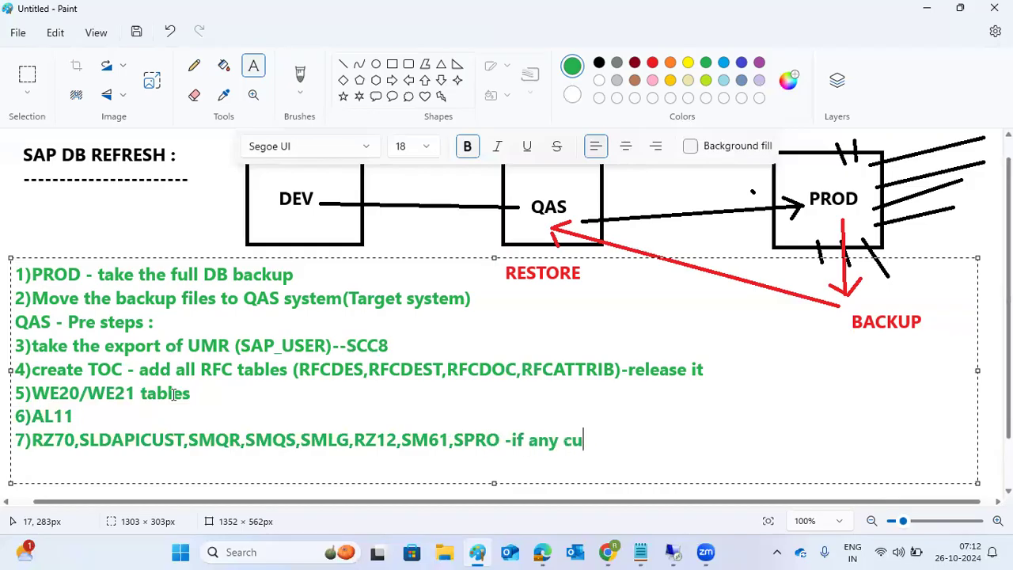
{"action": "type", "text": "stomer specific configuraio"}
Step: Change step 7's qualifier from customer to 'system specific configuration'
{"action": "key", "text": "BackSpace"}
{"action": "key", "text": "BackSpace"}
{"action": "key", "text": "BackSpace"}
{"action": "key", "text": "BackSpace"}
{"action": "key", "text": "BackSpace"}
{"action": "key", "text": "BackSpace"}
{"action": "key", "text": "BackSpace"}
{"action": "key", "text": "BackSpace"}
{"action": "key", "text": "BackSpace"}
{"action": "key", "text": "BackSpace"}
{"action": "key", "text": "BackSpace"}
{"action": "key", "text": "BackSpace"}
{"action": "key", "text": "BackSpace"}
{"action": "key", "text": "BackSpace"}
{"action": "key", "text": "BackSpace"}
{"action": "key", "text": "BackSpace"}
{"action": "key", "text": "BackSpace"}
{"action": "key", "text": "BackSpace"}
{"action": "key", "text": "BackSpace"}
{"action": "key", "text": "BackSpace"}
{"action": "key", "text": "BackSpace"}
{"action": "key", "text": "BackSpace"}
{"action": "key", "text": "BackSpace"}
{"action": "type", "text": "system"}
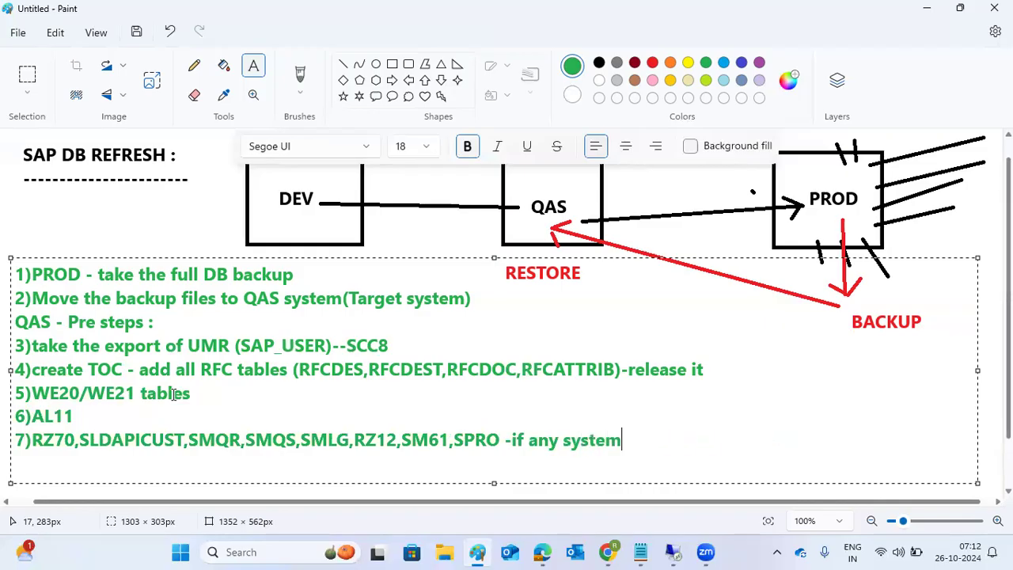
{"action": "type", "text": " specific co"}
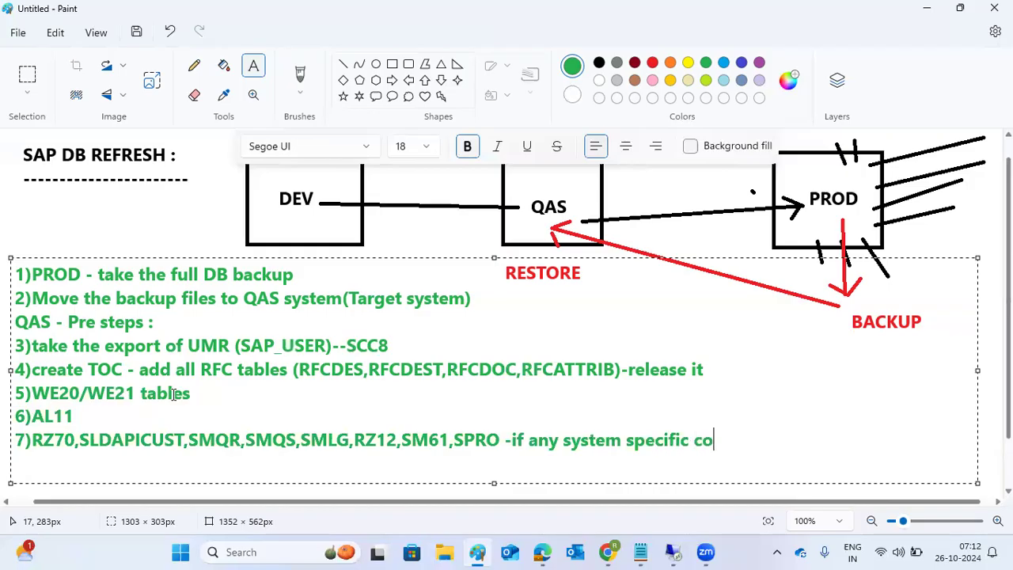
{"action": "type", "text": "nfiguration"}
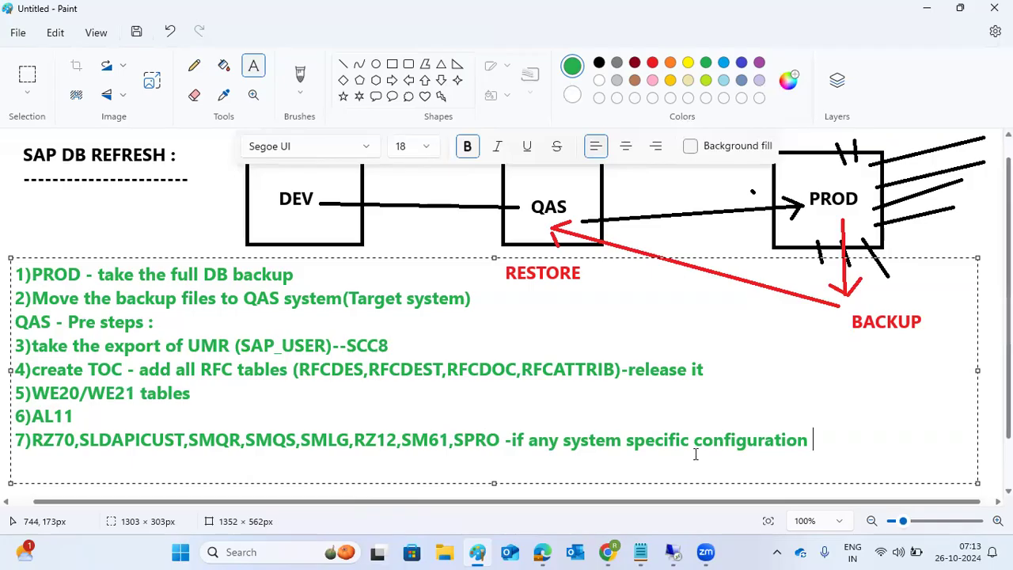
Step: On a new line, add step 8 reading 'TOC - jobs tables (TBTC*)'
{"action": "key", "text": "Return"}
{"action": "type", "text": "8)"}
{"action": "type", "text": "tabkke the"}
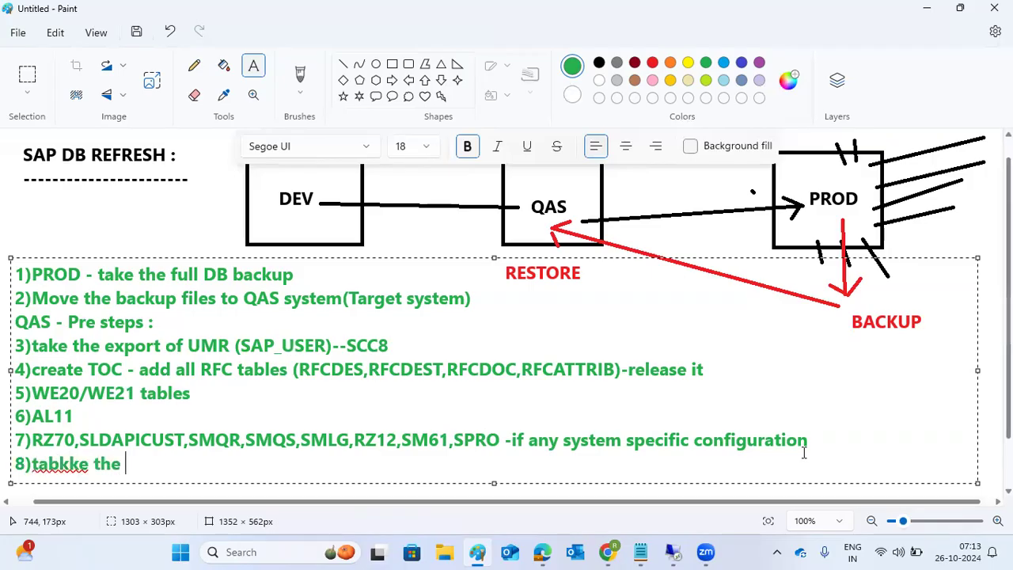
{"action": "key", "text": "BackSpace"}
{"action": "key", "text": "BackSpace"}
{"action": "key", "text": "BackSpace"}
{"action": "key", "text": "BackSpace"}
{"action": "key", "text": "BackSpace"}
{"action": "key", "text": "BackSpace"}
{"action": "key", "text": "BackSpace"}
{"action": "key", "text": "BackSpace"}
{"action": "key", "text": "BackSpace"}
{"action": "type", "text": "ke the "}
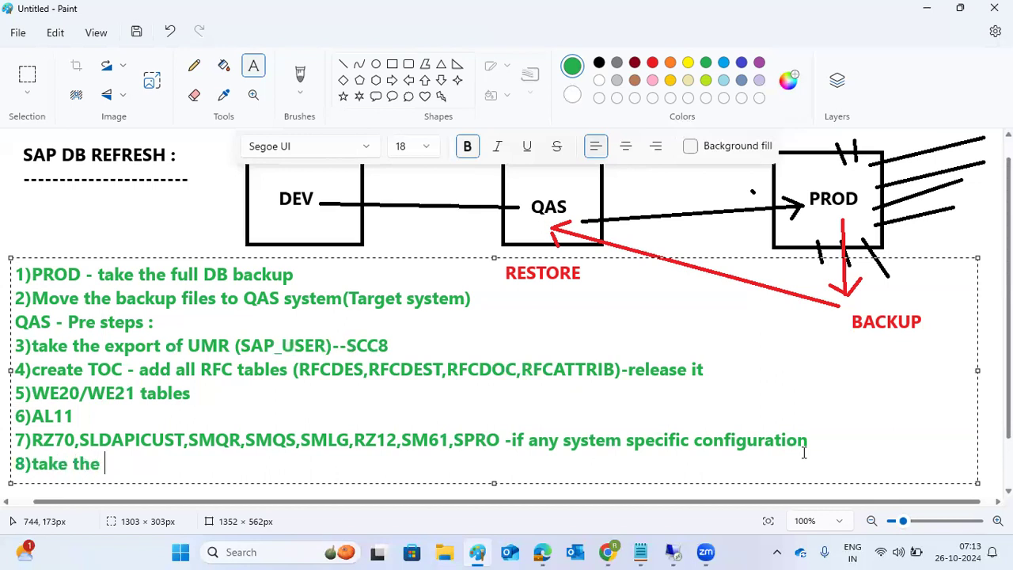
{"action": "type", "text": "tables"}
{"action": "key", "text": "BackSpace"}
{"action": "key", "text": "BackSpace"}
{"action": "key", "text": "BackSpace"}
{"action": "key", "text": "BackSpace"}
{"action": "key", "text": "BackSpace"}
{"action": "key", "text": "BackSpace"}
{"action": "key", "text": "BackSpace"}
{"action": "key", "text": "BackSpace"}
{"action": "key", "text": "BackSpace"}
{"action": "key", "text": "BackSpace"}
{"action": "key", "text": "BackSpace"}
{"action": "key", "text": "BackSpace"}
{"action": "key", "text": "BackSpace"}
{"action": "key", "text": "BackSpace"}
{"action": "key", "text": "BackSpace"}
{"action": "key", "text": "BackSpace"}
{"action": "type", "text": "TOC - "}
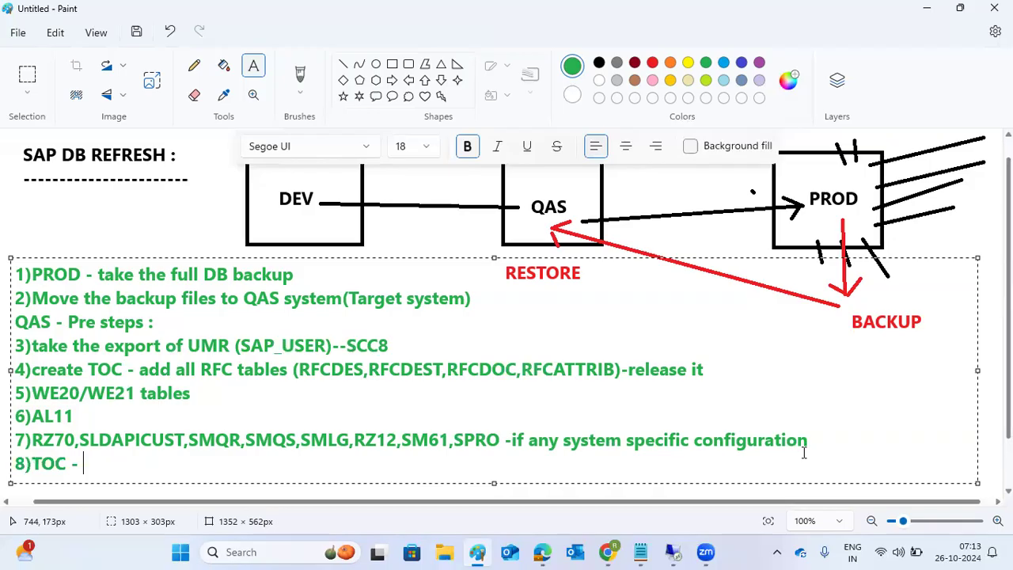
{"action": "type", "text": "jobs tables "}
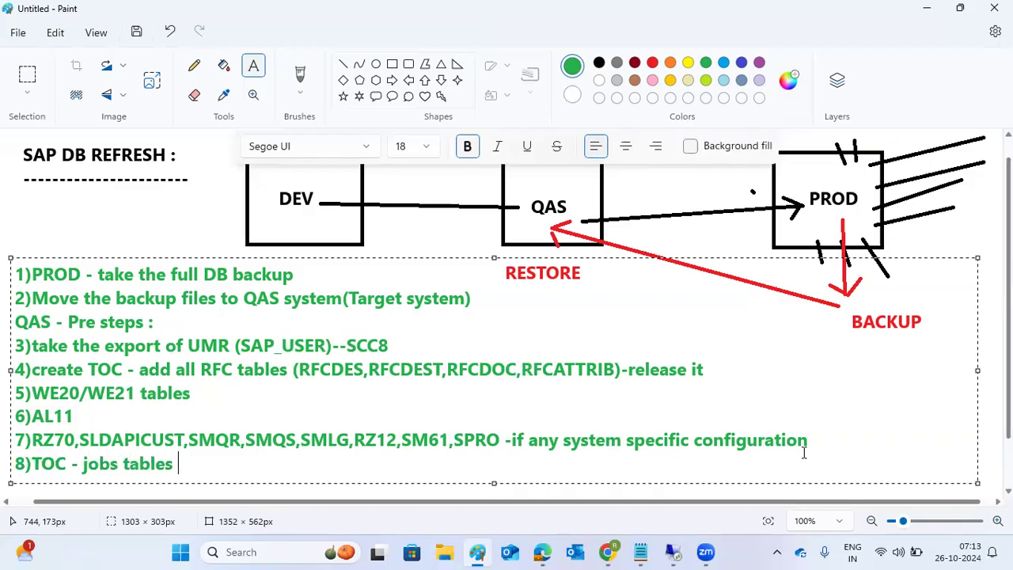
{"action": "type", "text": "(TBTC*)"}
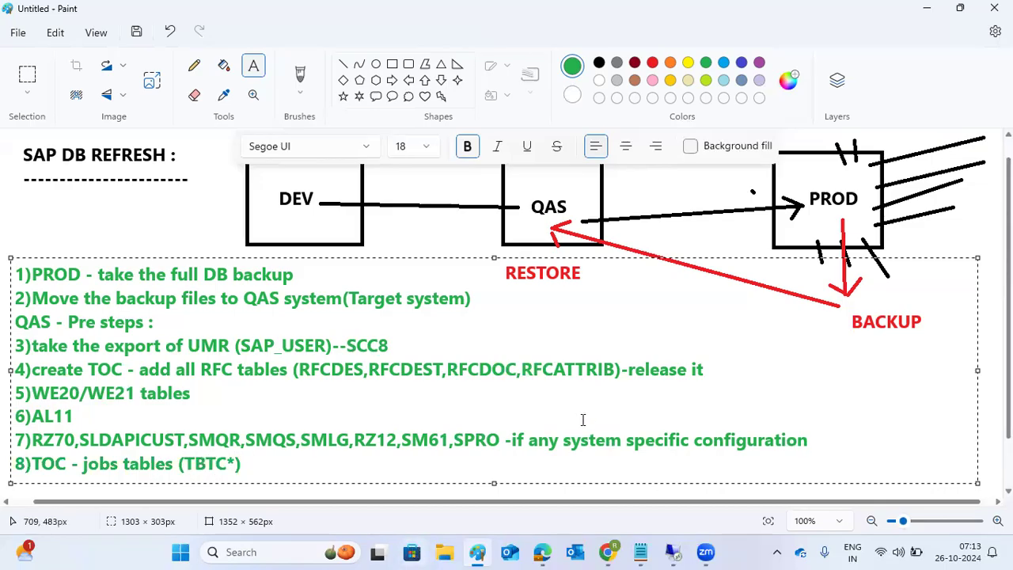
Step: Begin item '9)' at the end of line 8, right after '(TBTC*)'
{"action": "left_click_drag", "start_coordinate": [100, 462], "coordinate": [150, 462]}
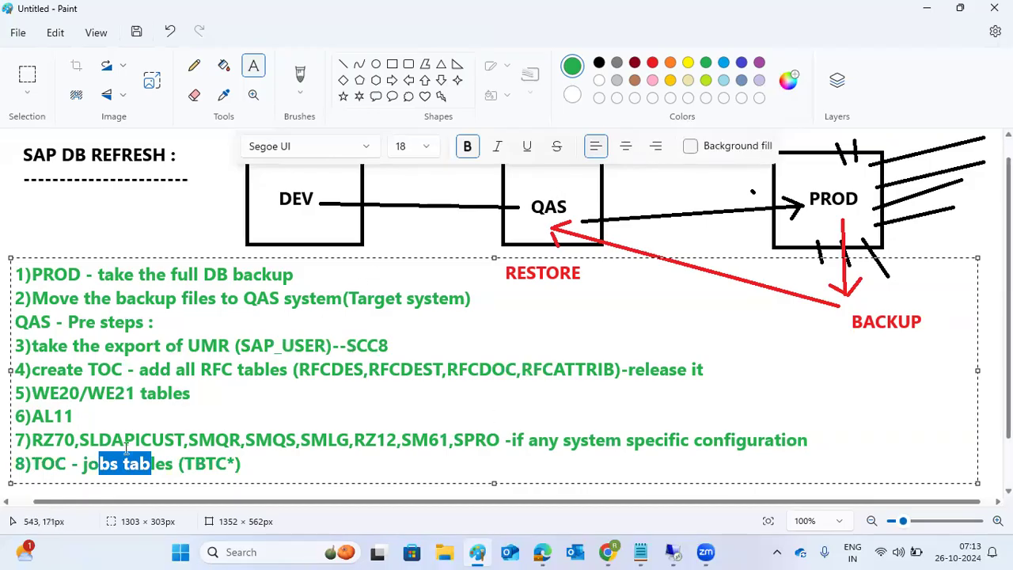
{"action": "left_click", "coordinate": [99, 466]}
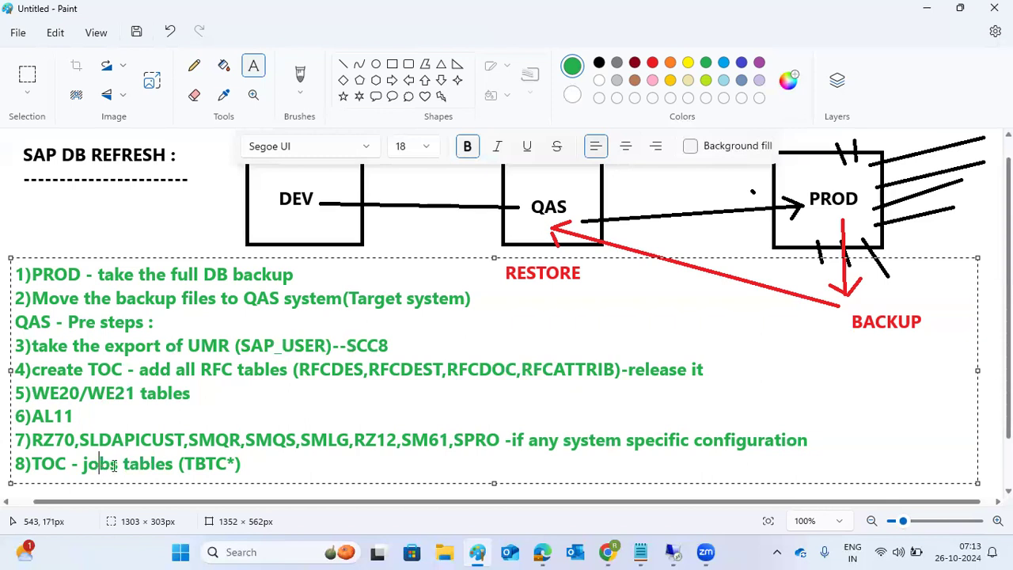
{"action": "left_click", "coordinate": [275, 462]}
{"action": "type", "text": "9)"}
Step: Write step 9 'take the backup os level profiles and SEC directory', then steps 10–11 (STRUSTSSO2 certificates, SPAD printers export)
{"action": "type", "text": "tabe"}
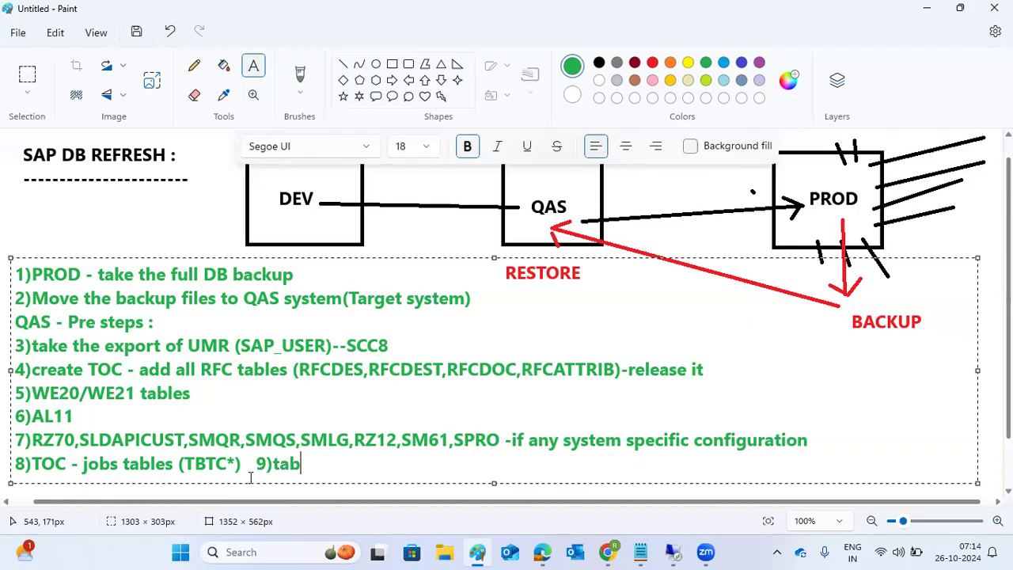
{"action": "key", "text": "BackSpace"}
{"action": "key", "text": "BackSpace"}
{"action": "key", "text": "BackSpace"}
{"action": "type", "text": "ake the backup o"}
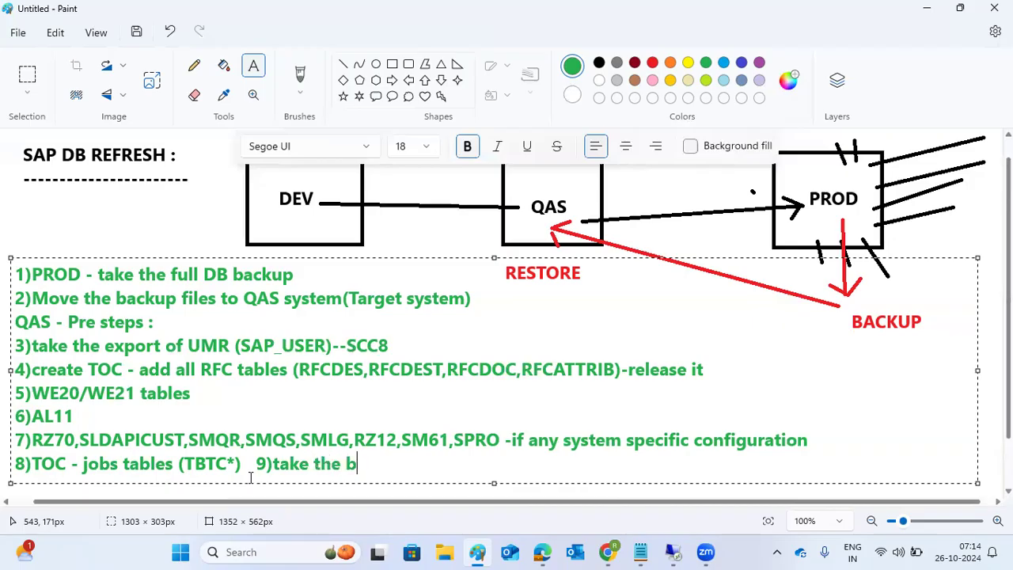
{"action": "key", "text": "BackSpace"}
{"action": "type", "text": "s O"}
{"action": "key", "text": "BackSpace"}
{"action": "type", "text": "le"}
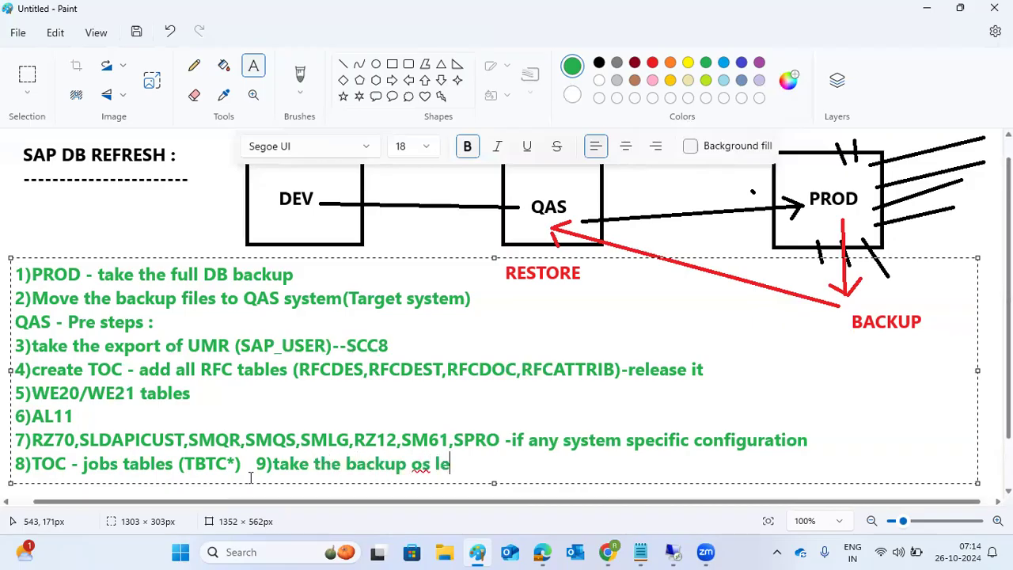
{"action": "type", "text": "vel pro"}
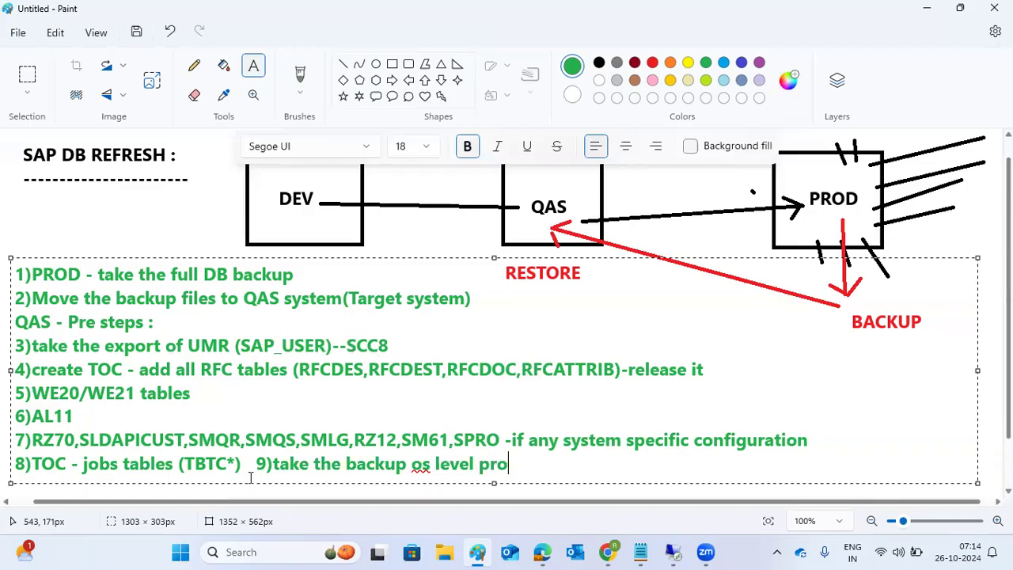
{"action": "type", "text": "files and "}
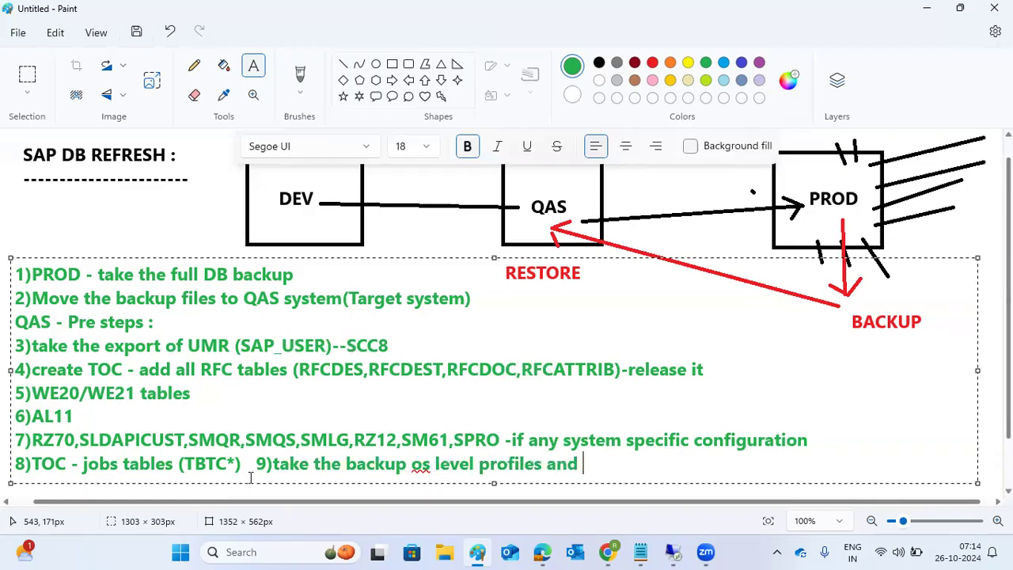
{"action": "type", "text": "SEC directory"}
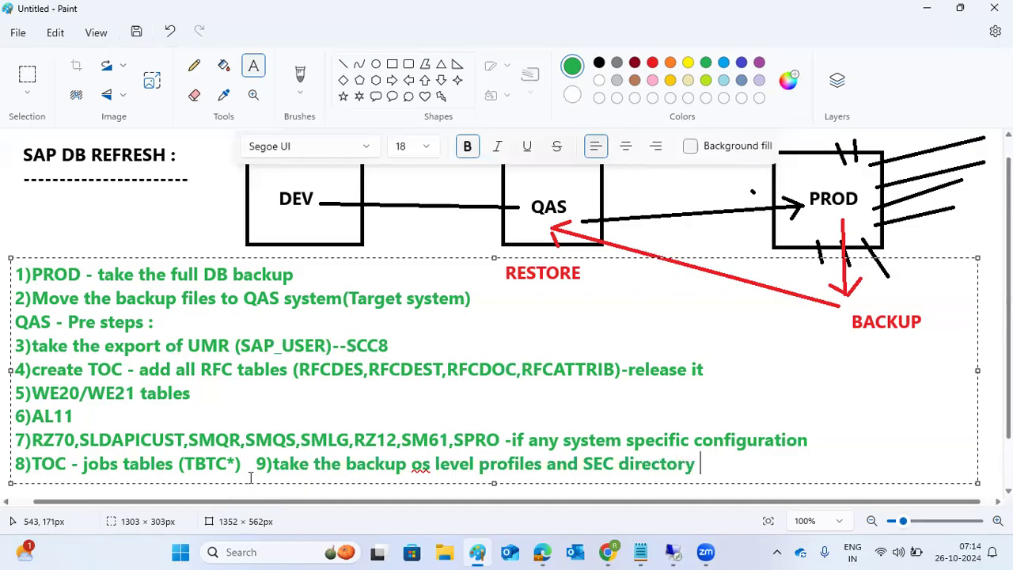
{"action": "key", "text": "Return"}
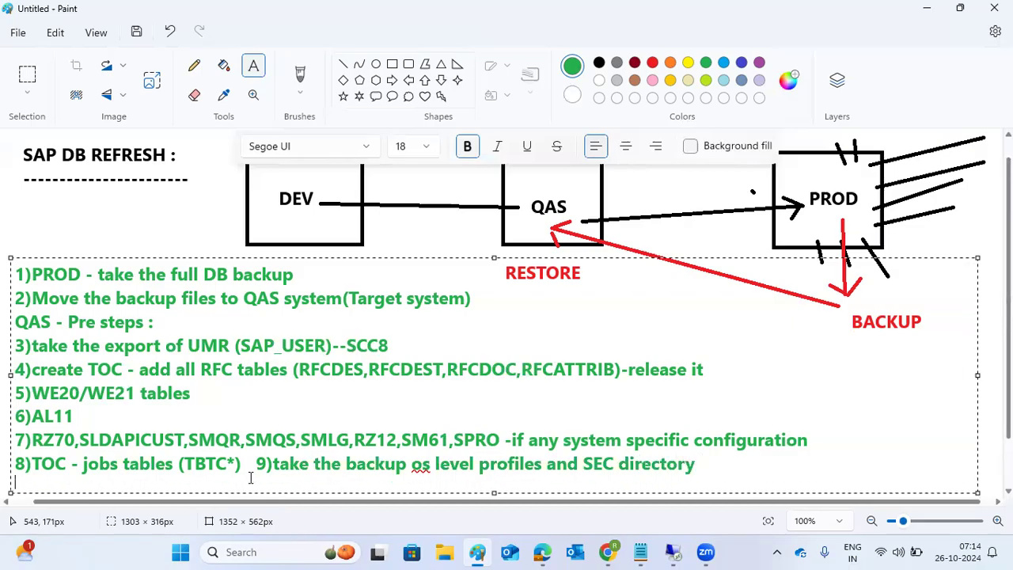
{"action": "type", "text": "10)"}
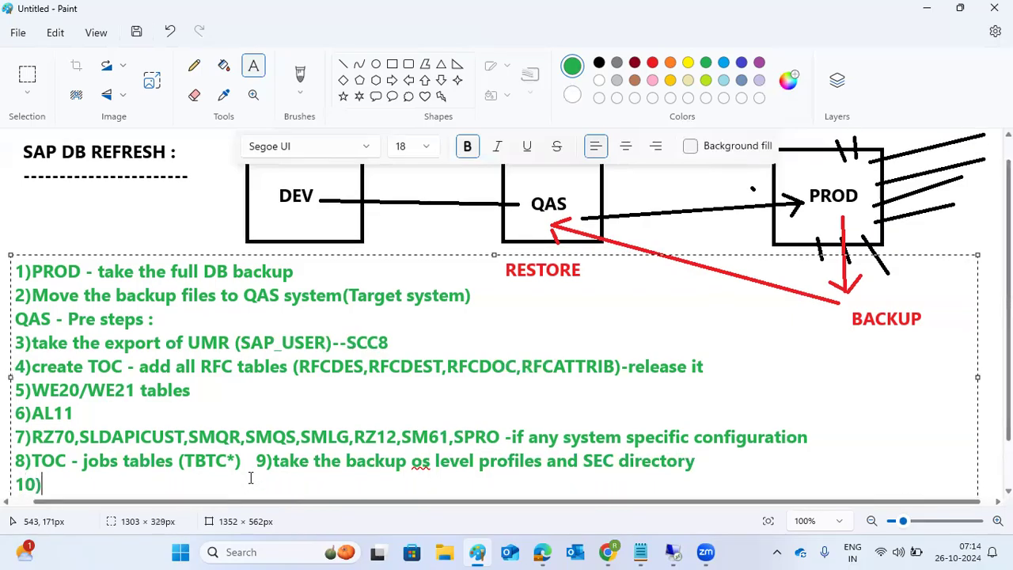
{"action": "type", "text": "export "}
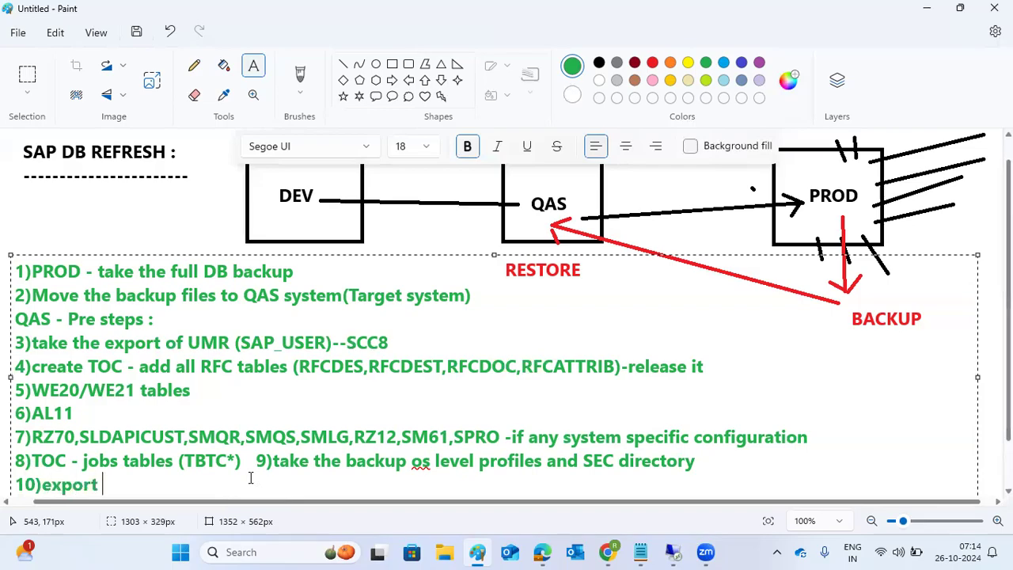
{"action": "type", "text": "the QAS "}
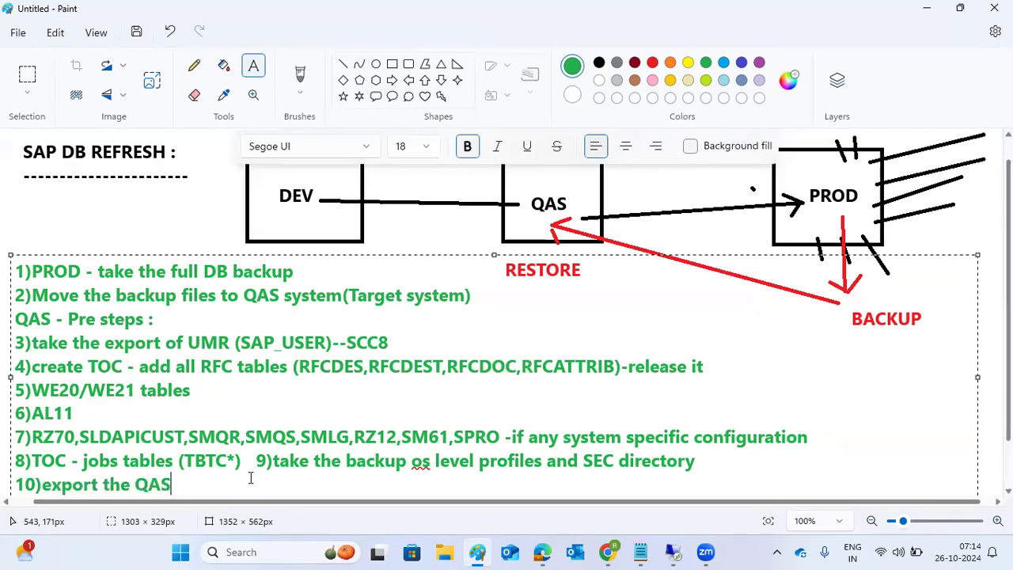
{"action": "type", "text": "certificates fro"}
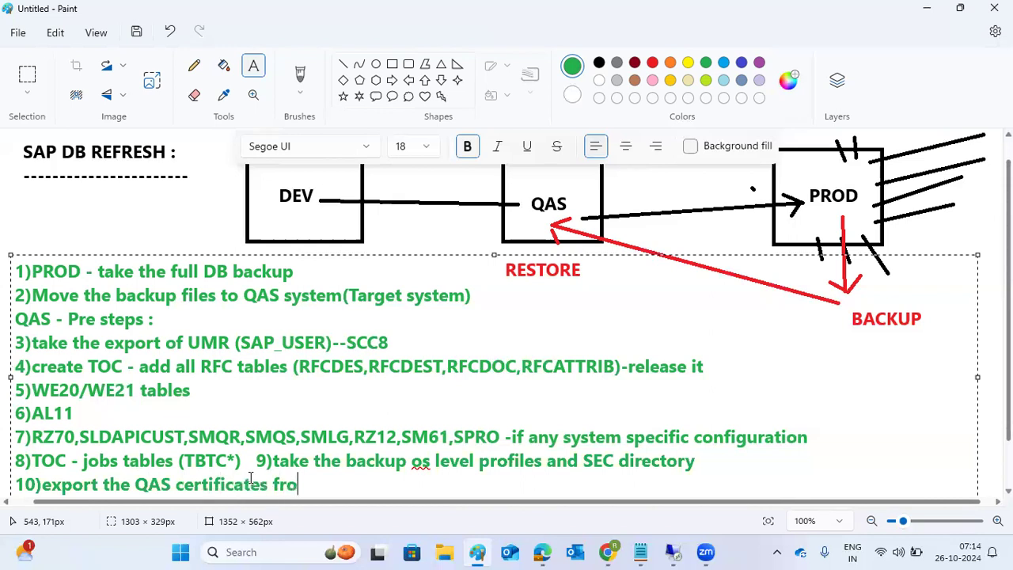
{"action": "type", "text": "m STRUSTSS"}
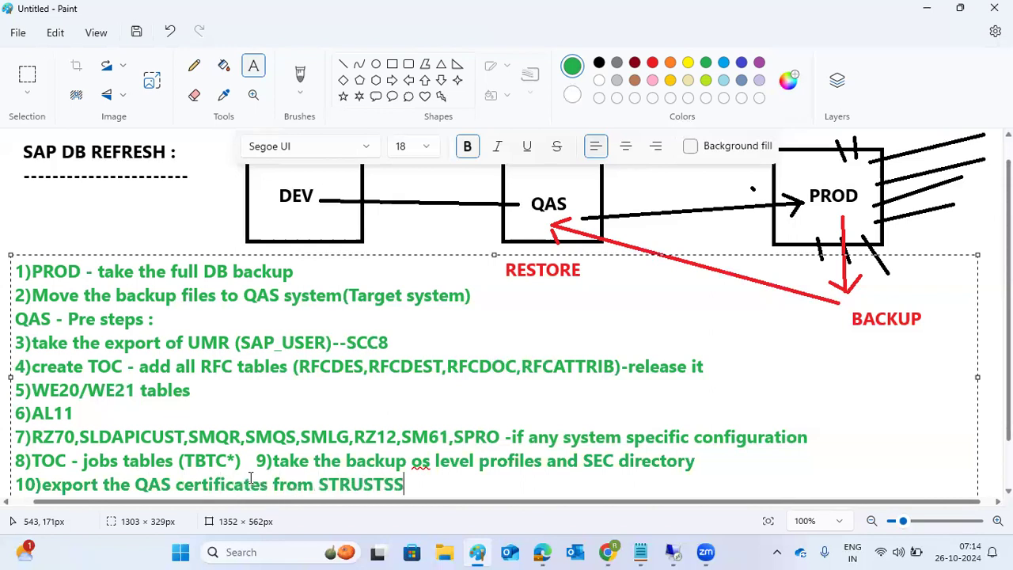
{"action": "type", "text": "O2  11)"}
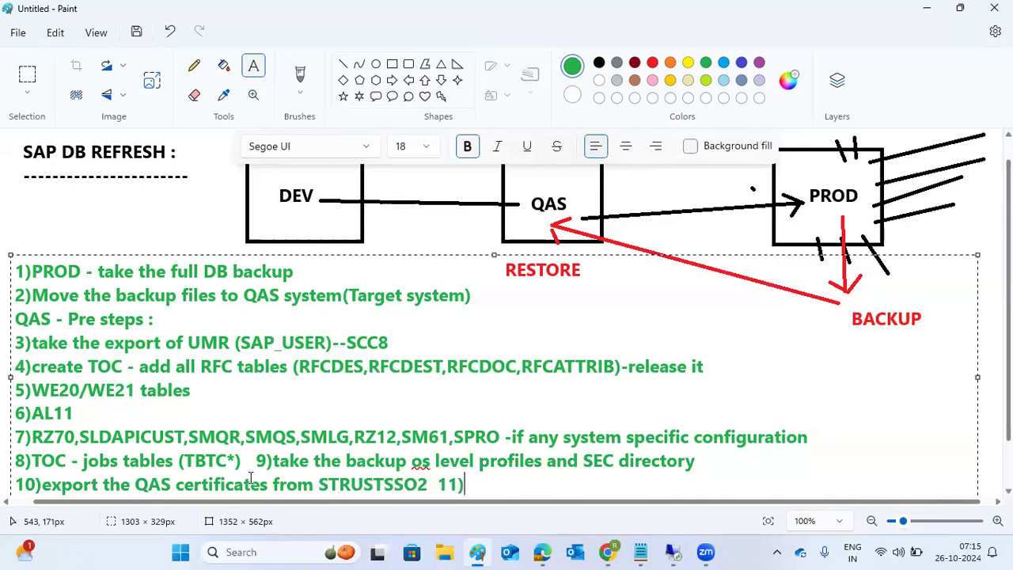
{"action": "type", "text": "printers "}
{"action": "type", "text": "EXPORT "}
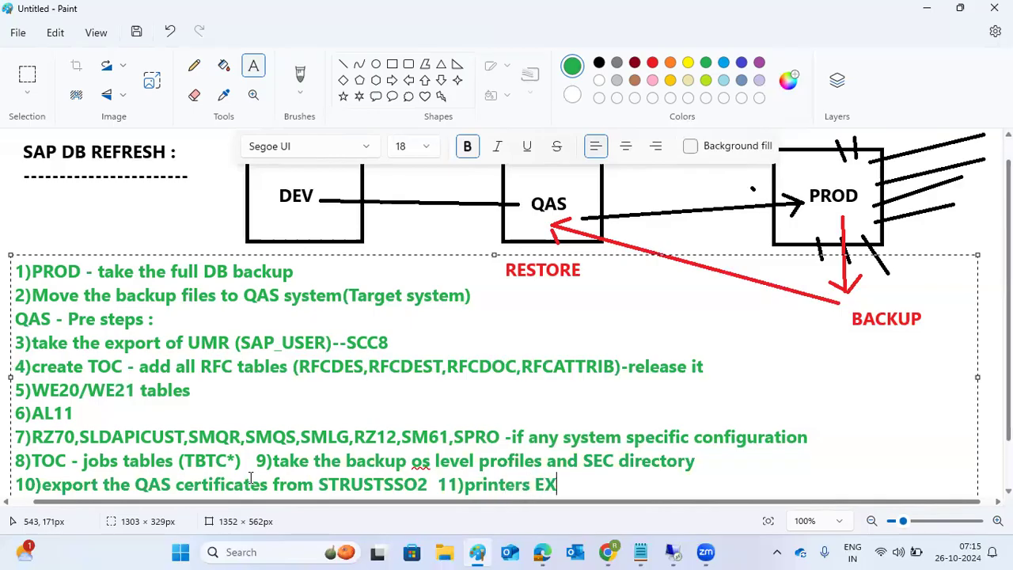
{"action": "type", "text": "-SPAD"}
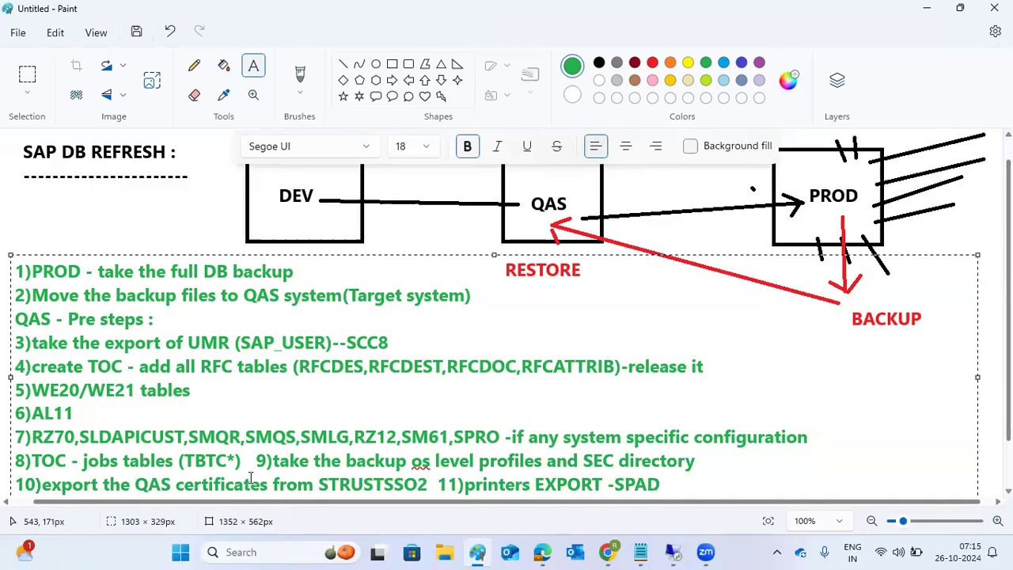
{"action": "type", "text": "  12)"}
Step: Write step 12 as 'TOC - OAC0 repository configuration.'
{"action": "type", "text": "take t"}
{"action": "key", "text": "BackSpace"}
{"action": "key", "text": "BackSpace"}
{"action": "key", "text": "BackSpace"}
{"action": "key", "text": "BackSpace"}
{"action": "key", "text": "BackSpace"}
{"action": "key", "text": "BackSpace"}
{"action": "type", "text": "TOC"}
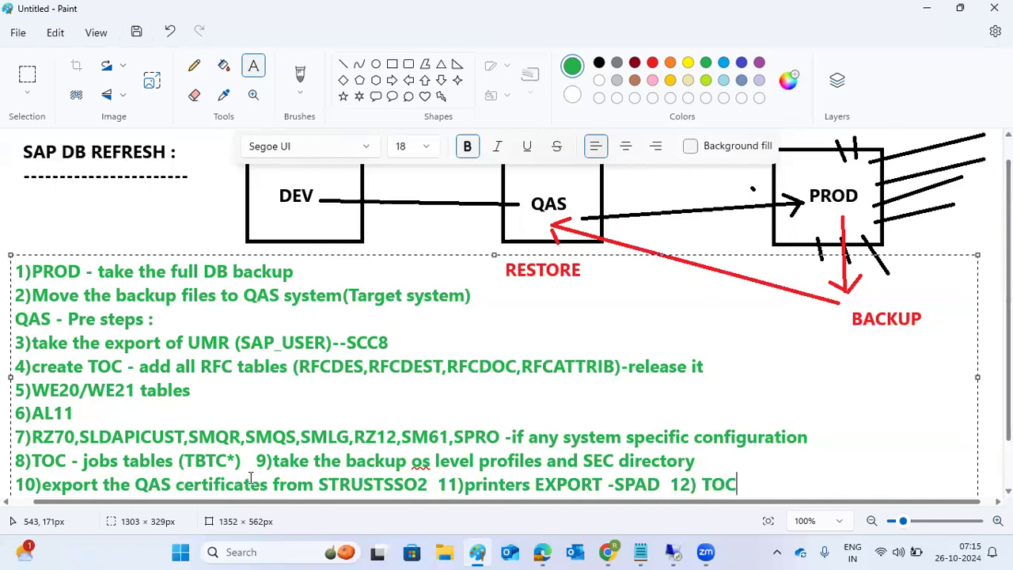
{"action": "type", "text": " - OAC0 repositor"}
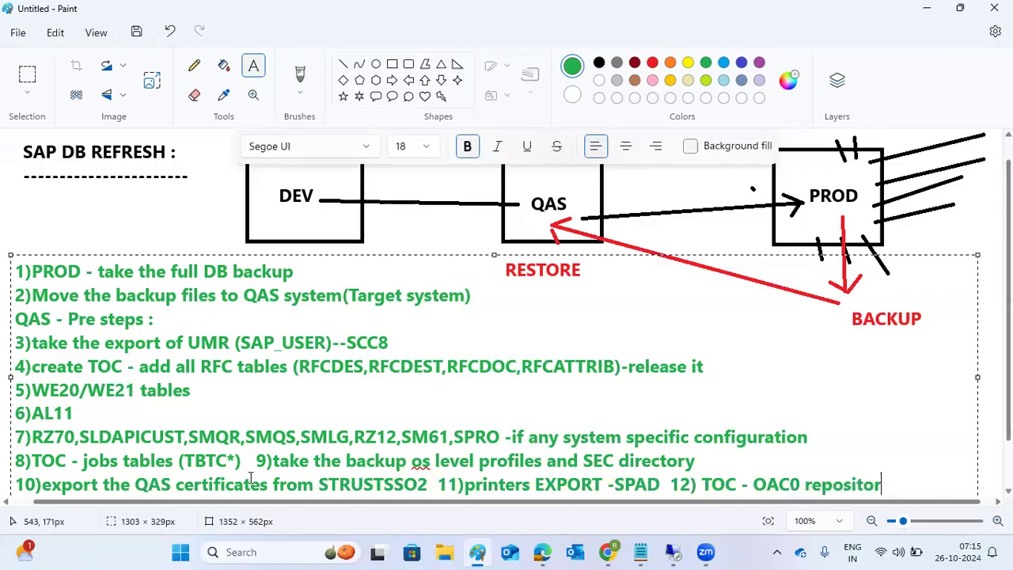
{"action": "type", "text": "y configuration"}
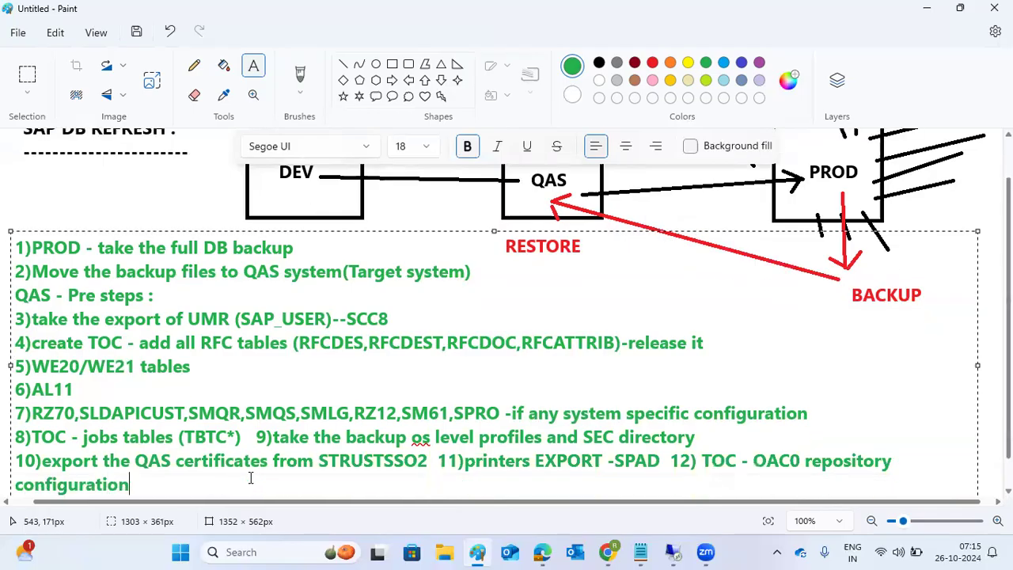
{"action": "type", "text": "."}
Step: Open a second blank Paint window and draw a text box across its canvas
{"action": "left_click", "coordinate": [479, 551]}
{"action": "right_click", "coordinate": [479, 552]}
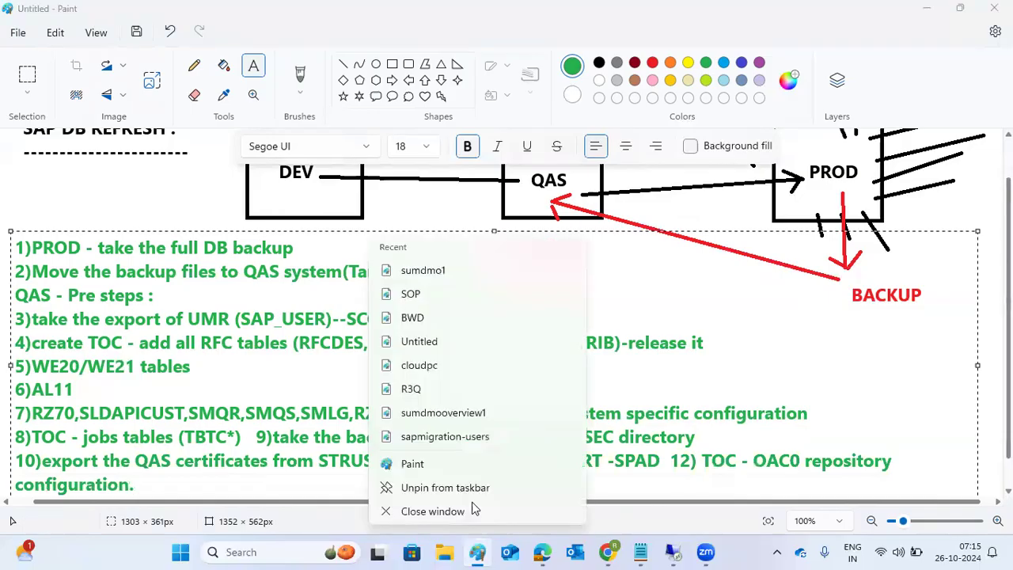
{"action": "left_click", "coordinate": [421, 465]}
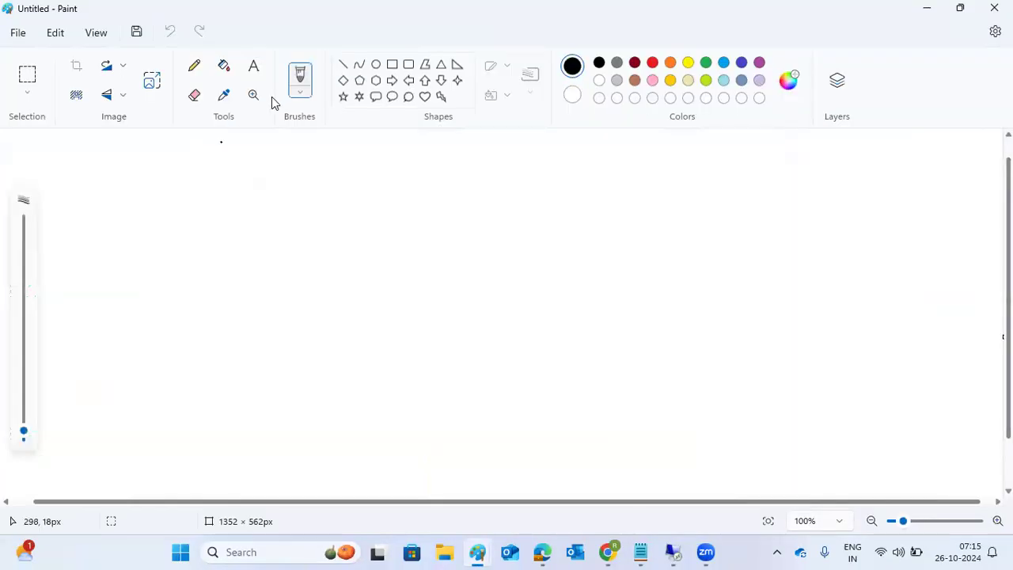
{"action": "left_click", "coordinate": [254, 70]}
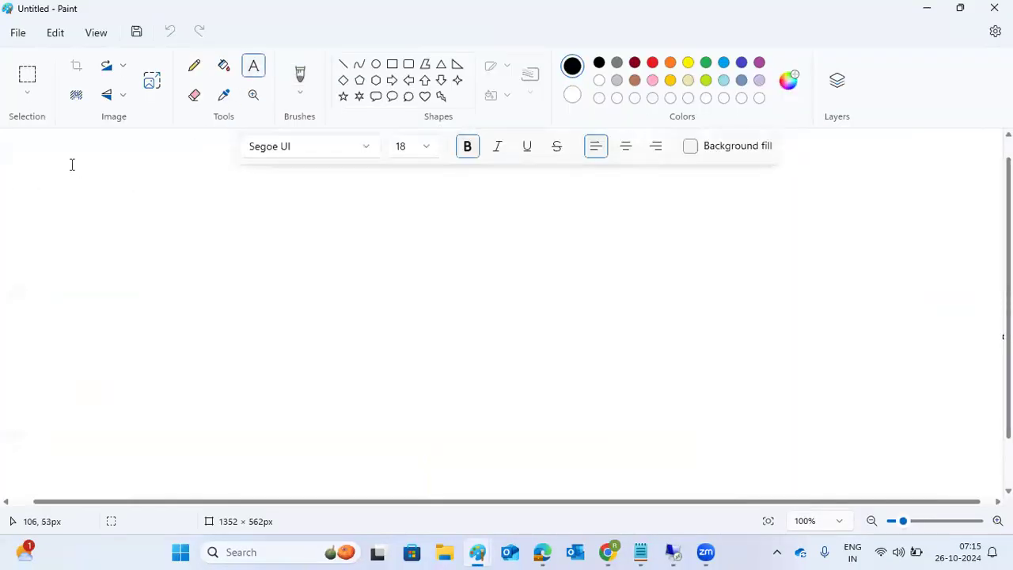
{"action": "left_click_drag", "start_coordinate": [7, 137], "coordinate": [990, 495]}
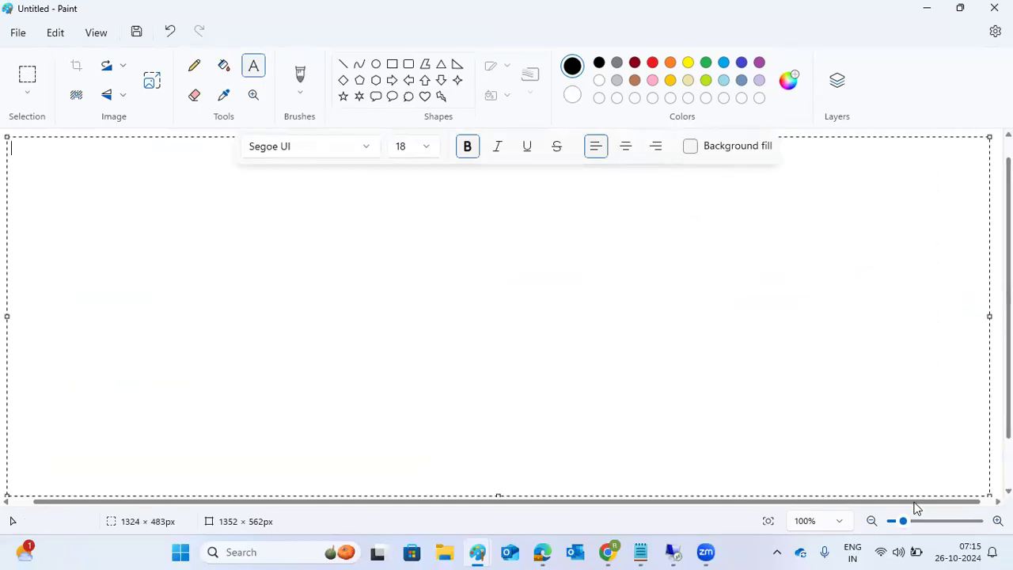
Step: In the new canvas's text box, type '13)Take the backup of QAS' and start '14)'
{"action": "mouse_move", "coordinate": [478, 552]}
{"action": "left_click", "coordinate": [436, 507]}
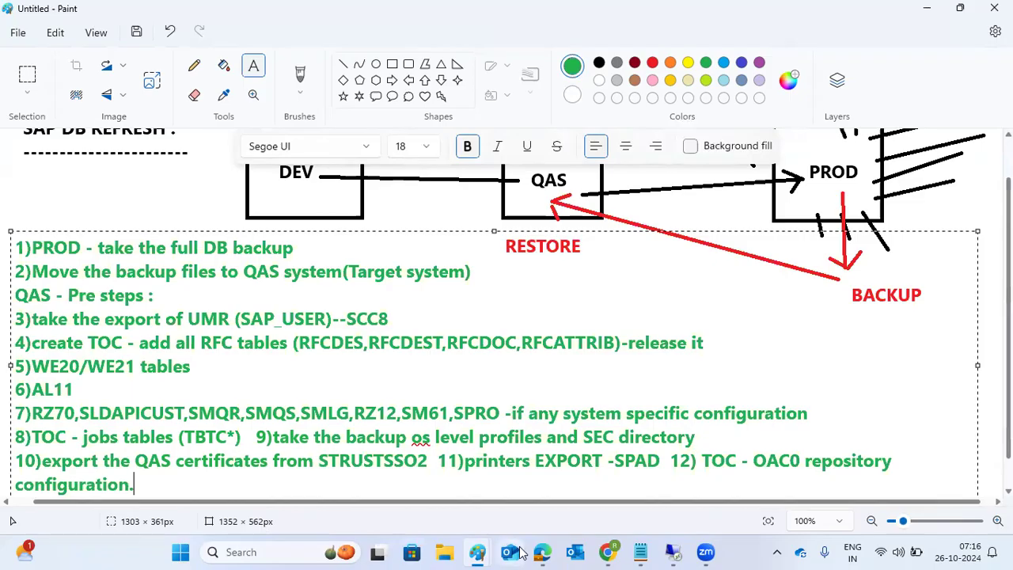
{"action": "mouse_move", "coordinate": [477, 552]}
{"action": "left_click", "coordinate": [510, 524]}
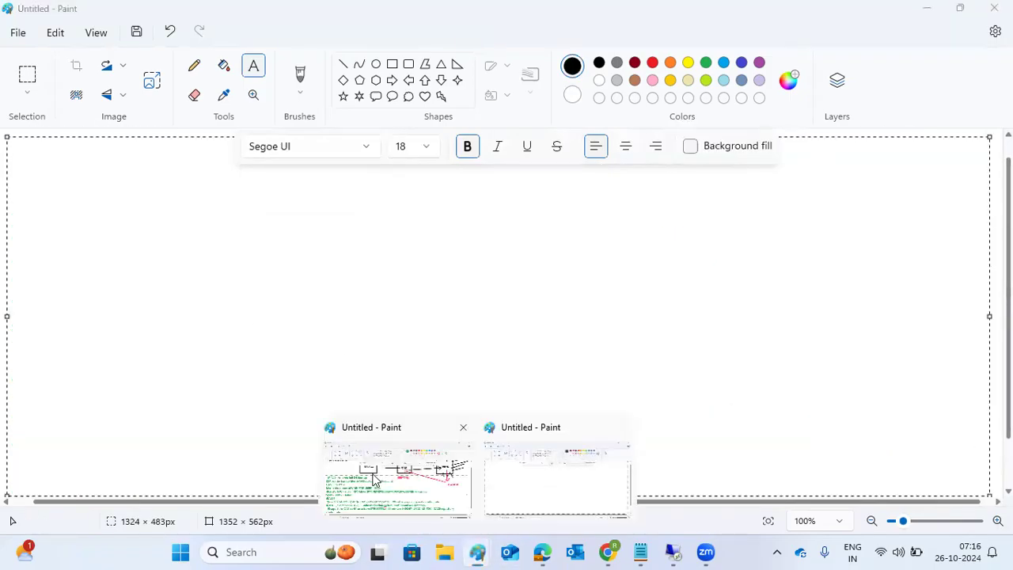
{"action": "left_click", "coordinate": [448, 500]}
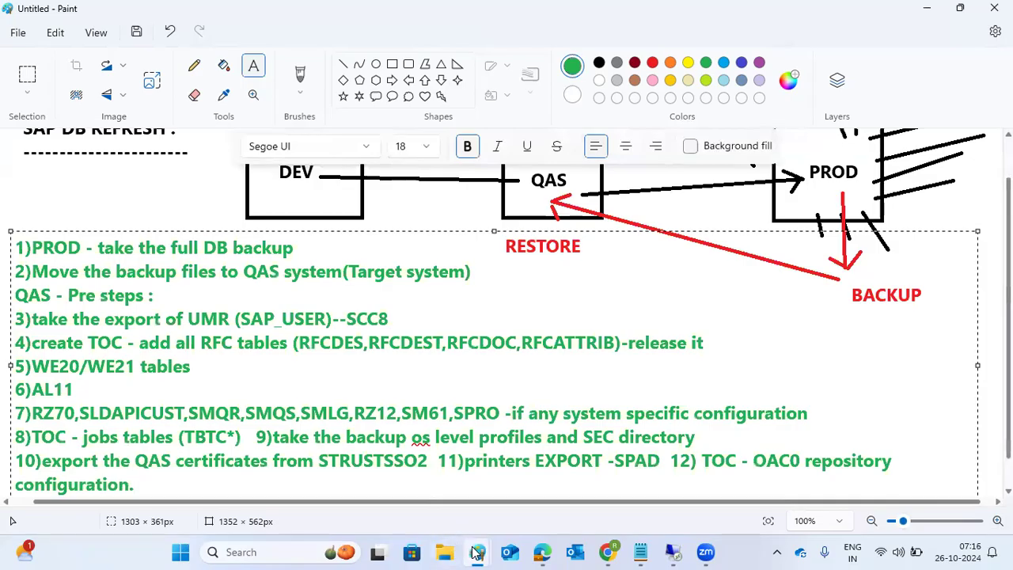
{"action": "mouse_move", "coordinate": [477, 552]}
{"action": "left_click", "coordinate": [513, 518]}
{"action": "type", "text": "13)"}
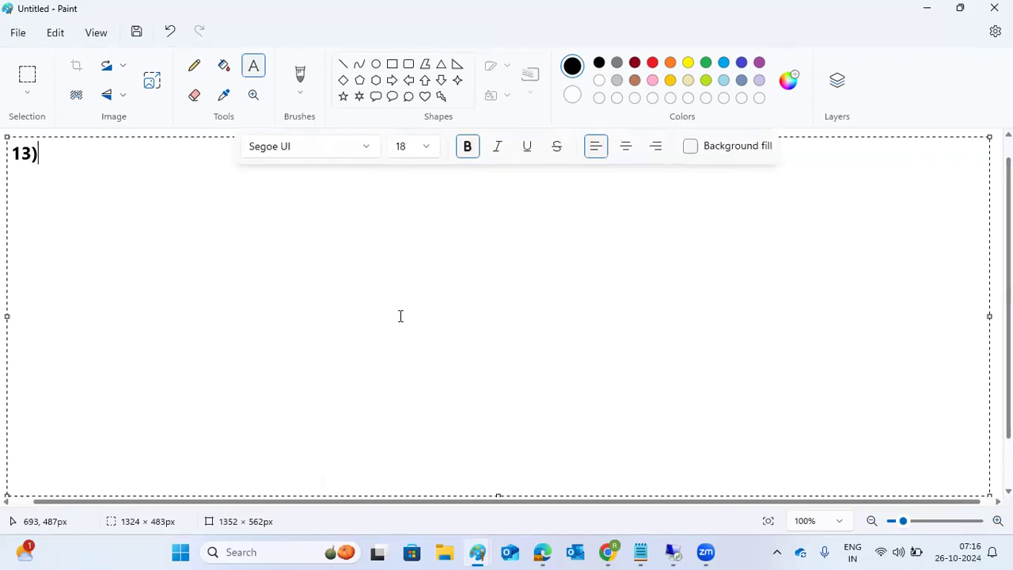
{"action": "type", "text": "Take the backi"}
{"action": "key", "text": "BackSpace"}
{"action": "key", "text": "BackSpace"}
{"action": "type", "text": "ku"}
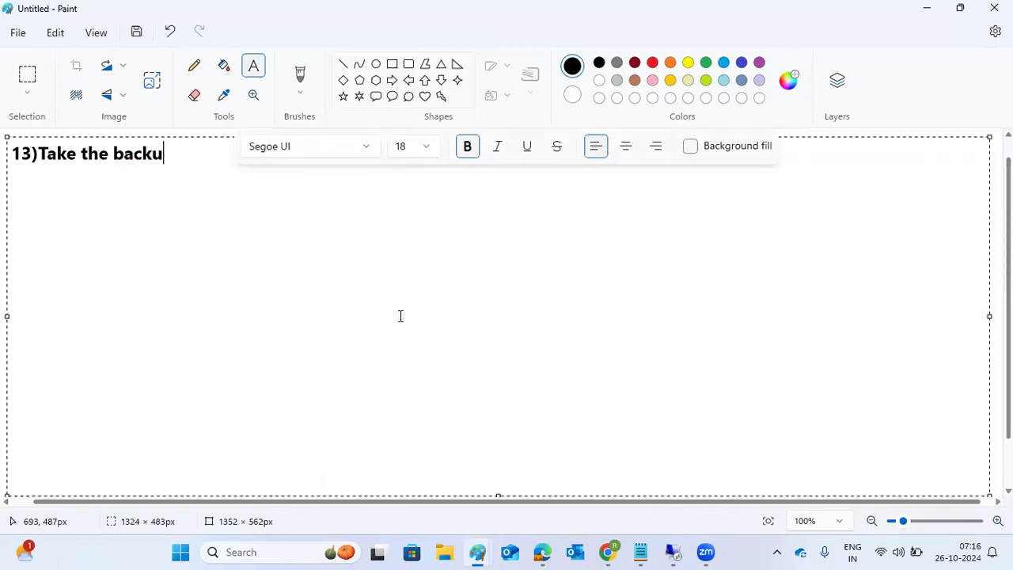
{"action": "type", "text": "p of QAS "}
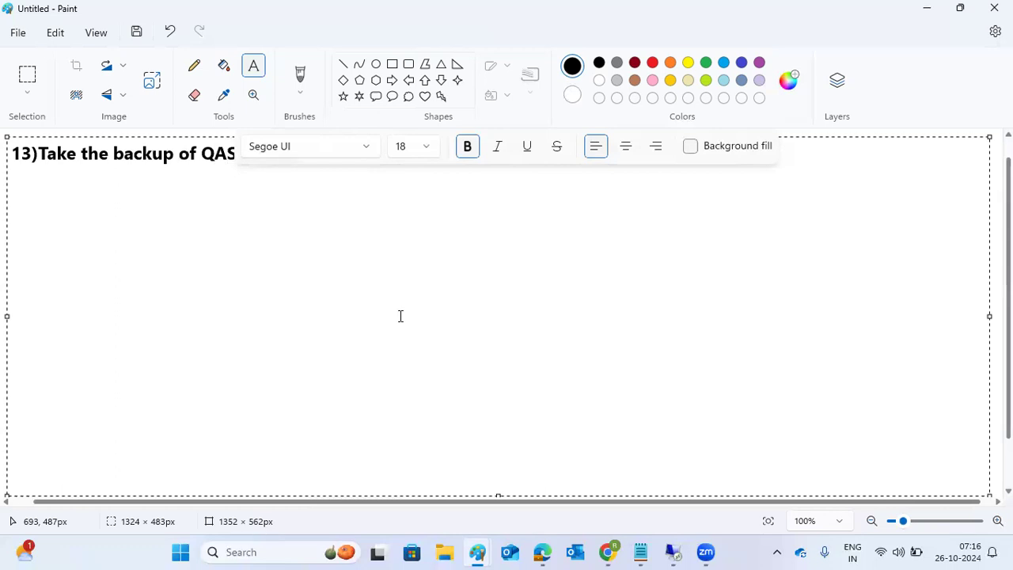
{"action": "type", "text": "14)"}
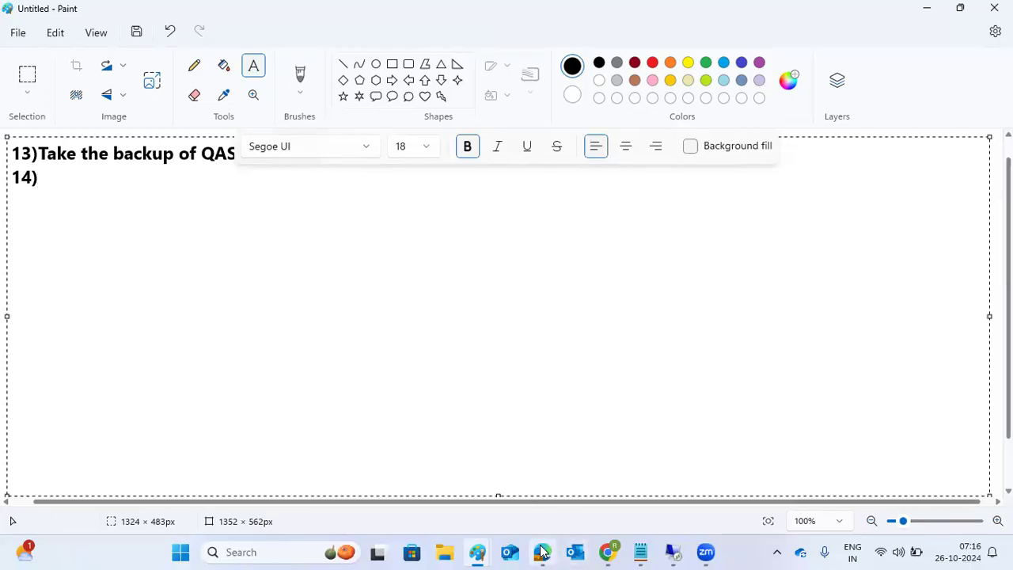
Step: In the diagram window, review steps 3–5 and 7–8 by selecting them
{"action": "mouse_move", "coordinate": [486, 552]}
{"action": "left_click", "coordinate": [447, 485]}
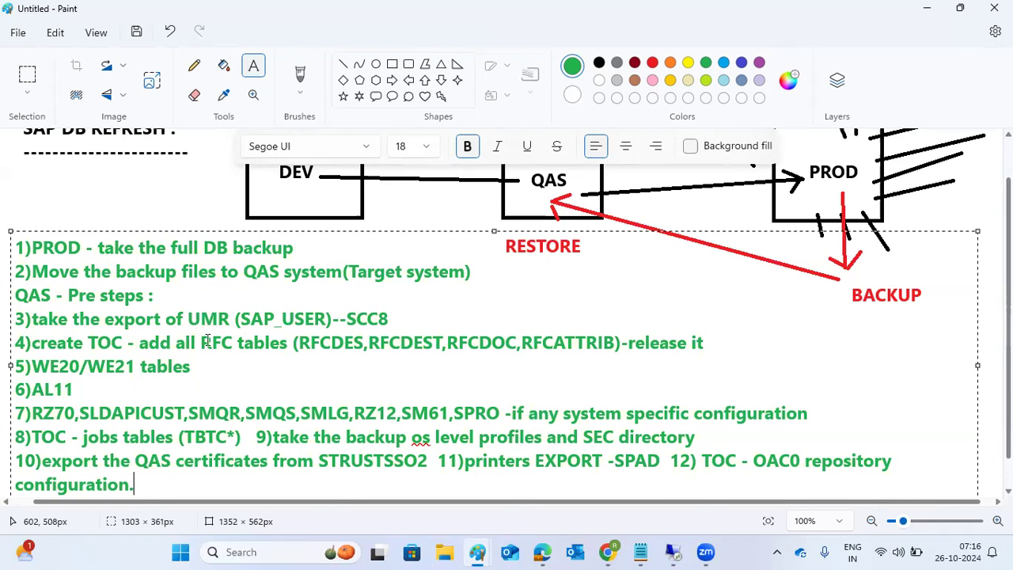
{"action": "left_click_drag", "start_coordinate": [203, 366], "coordinate": [11, 326]}
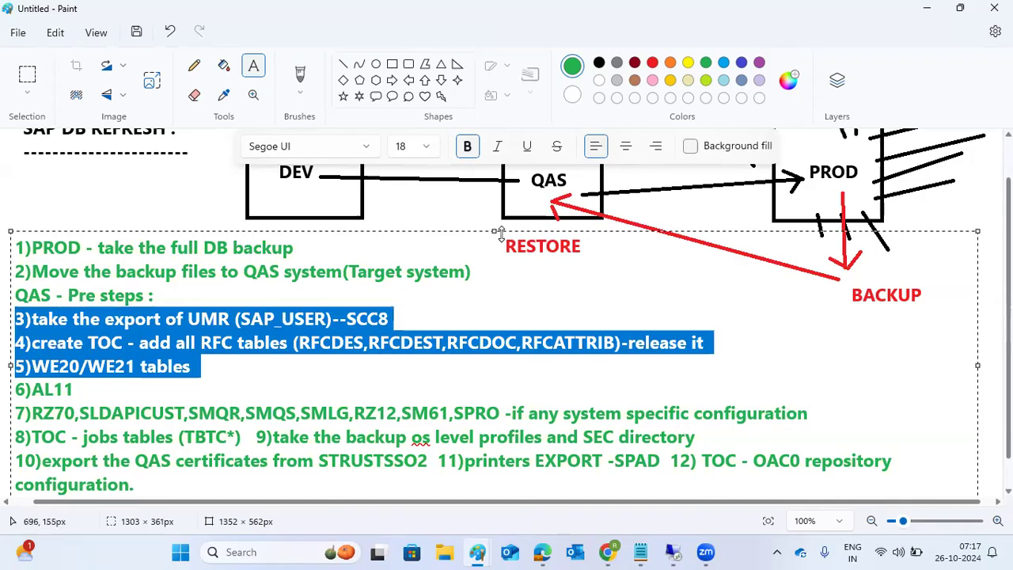
{"action": "left_click", "coordinate": [198, 343]}
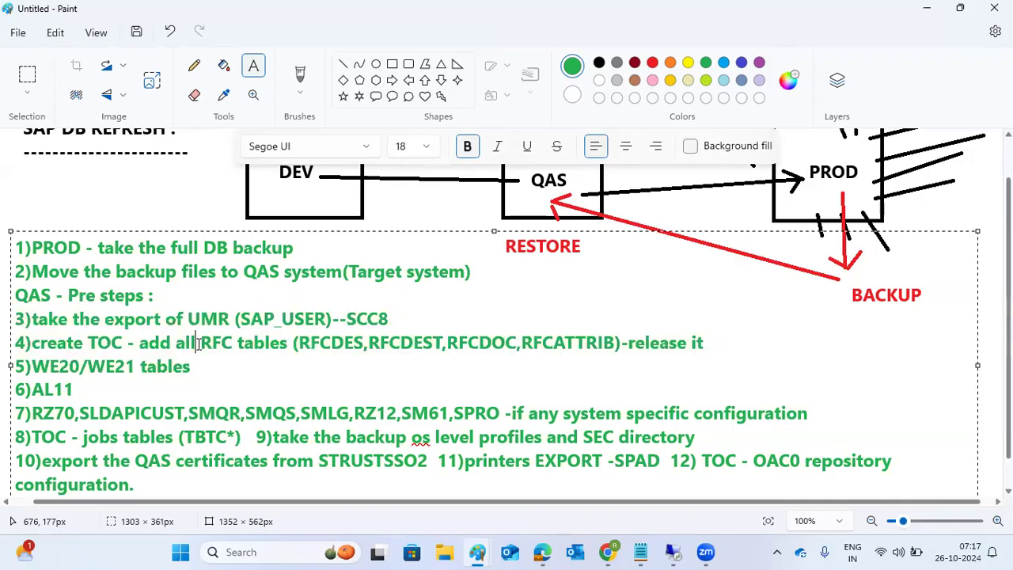
{"action": "left_click_drag", "start_coordinate": [198, 413], "coordinate": [458, 435]}
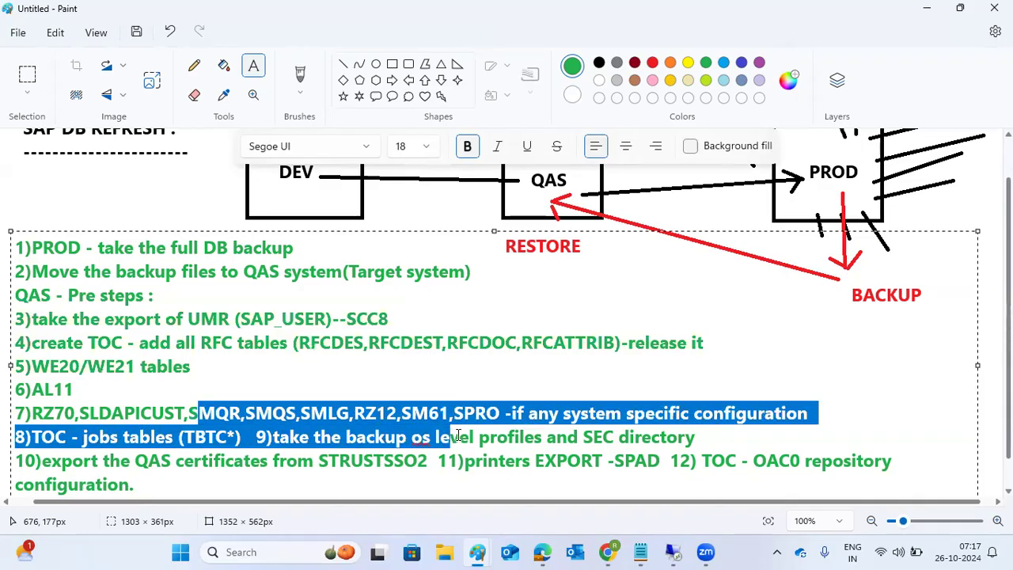
{"action": "left_click", "coordinate": [216, 315]}
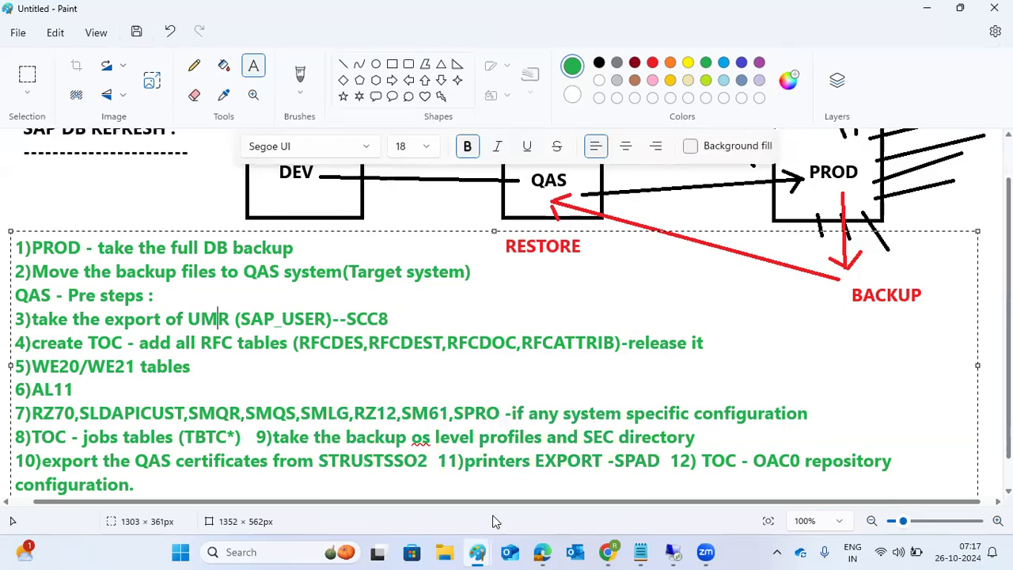
Step: In the second window, type 'customer specific - Z* tables backup' after 14) and start a new line
{"action": "left_click", "coordinate": [396, 444]}
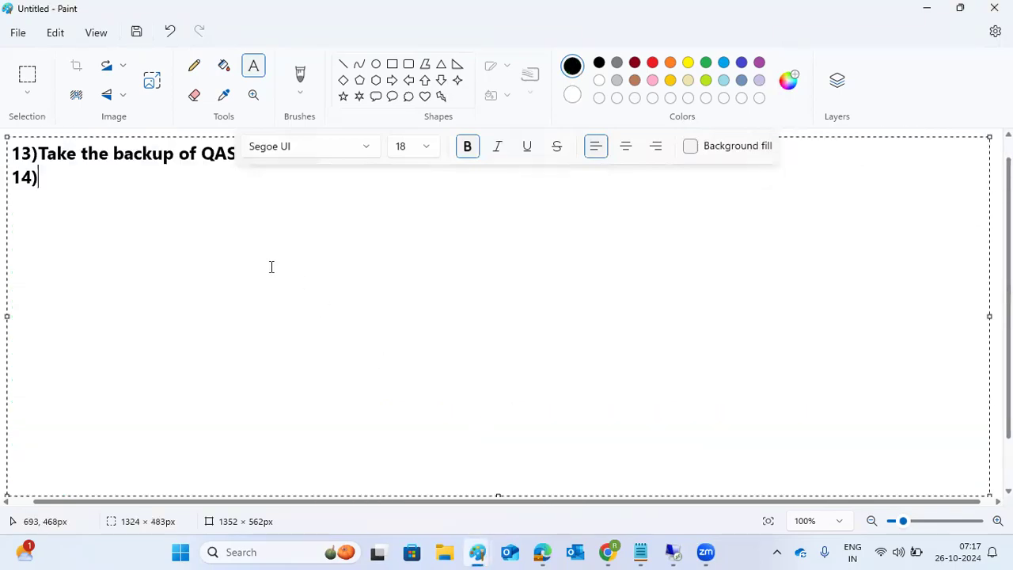
{"action": "type", "text": "customr"}
{"action": "key", "text": "BackSpace"}
{"action": "type", "text": "er specific -"}
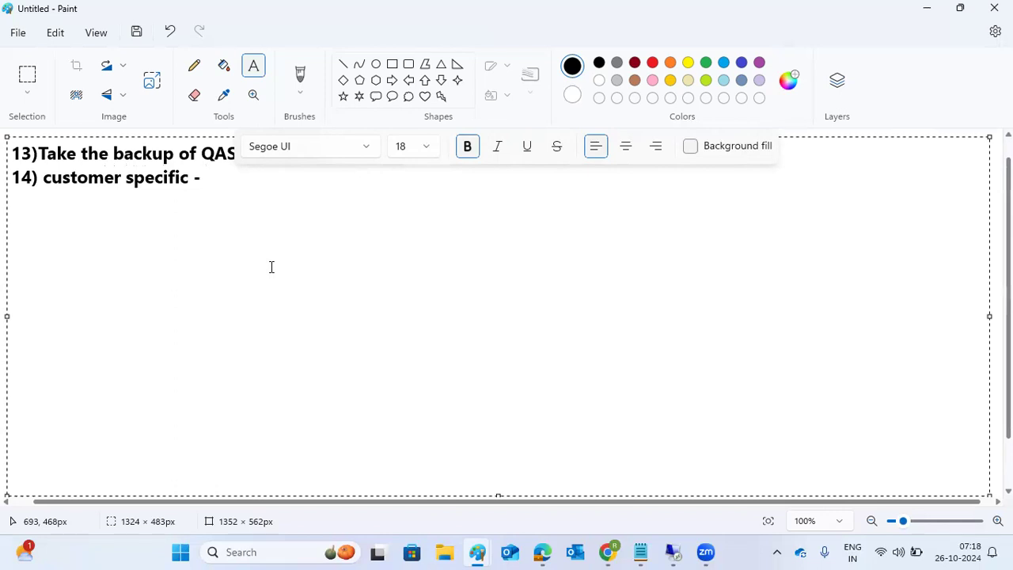
{"action": "type", "text": "Z* tables "}
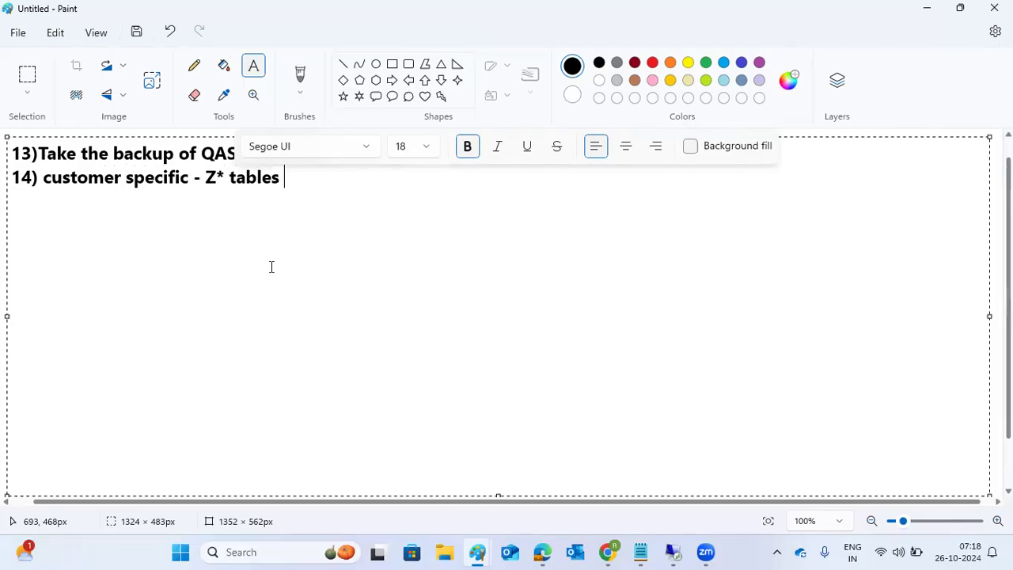
{"action": "type", "text": "backup"}
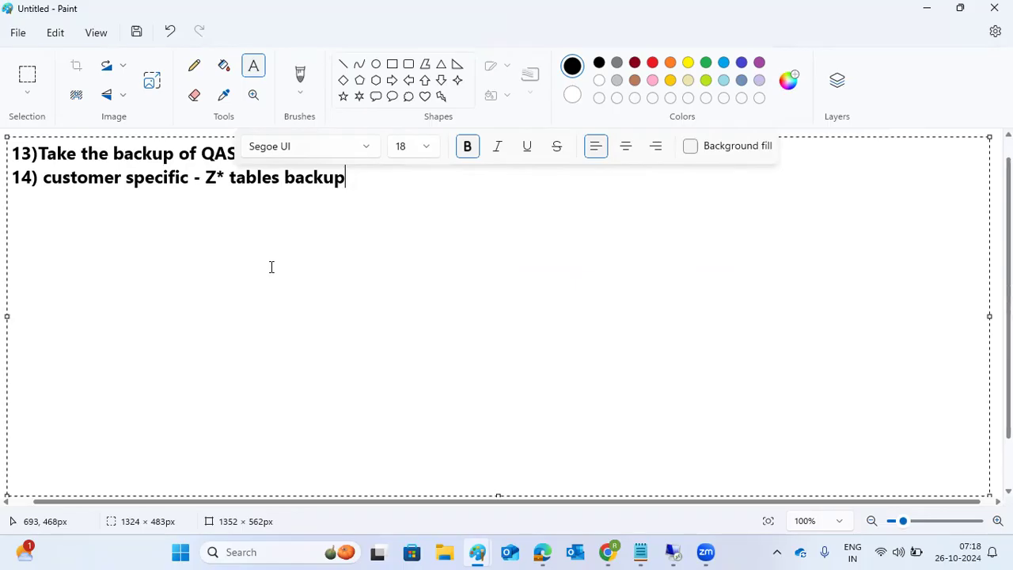
{"action": "key", "text": "Return"}
{"action": "key", "text": "Return"}
Step: Add a '---' separator, a 'RESTORE -' heading and step '15)STOP SAP'
{"action": "type", "text": "---"}
{"action": "key", "text": "Return"}
{"action": "type", "text": "RESTORE -"}
{"action": "key", "text": "Return"}
{"action": "type", "text": "15"}
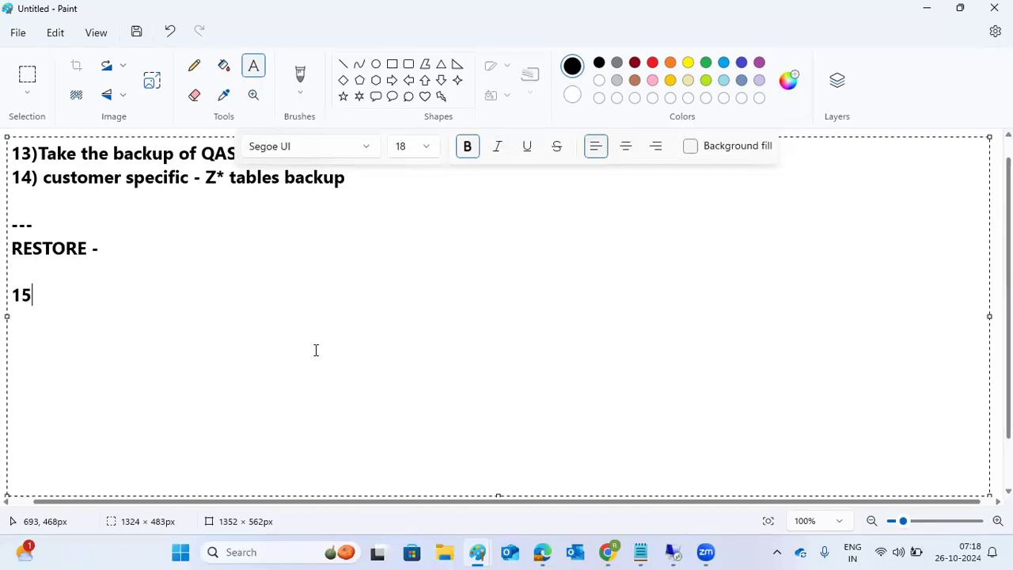
{"action": "type", "text": ")STOP sAP"}
{"action": "key", "text": "BackSpace"}
{"action": "key", "text": "BackSpace"}
{"action": "key", "text": "BackSpace"}
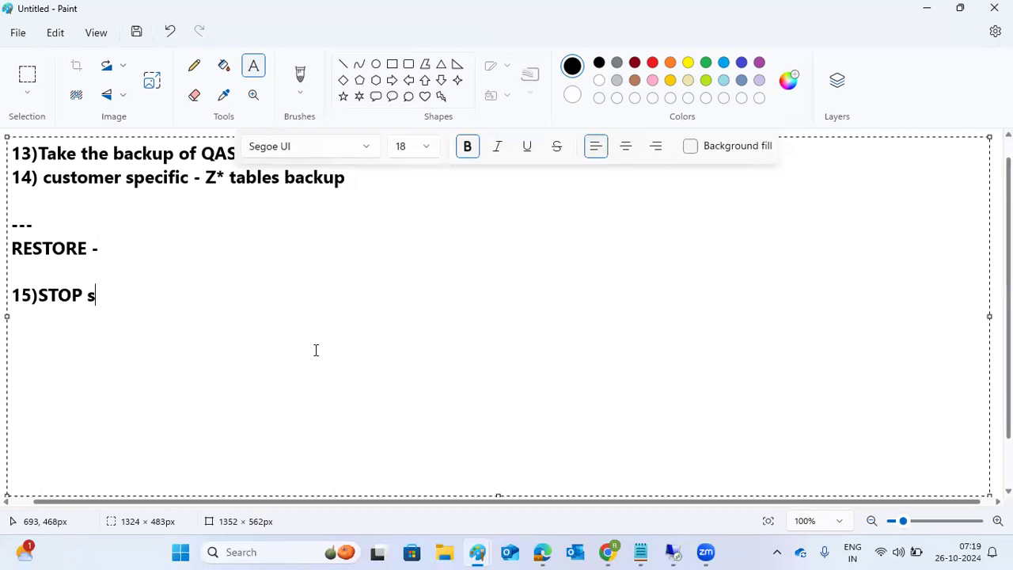
{"action": "type", "text": "SA("}
{"action": "key", "text": "BackSpace"}
{"action": "type", "text": "P"}
Step: Add step '16)HANA studio ---system DB -restore using backup of PROD', then check the backup-move step in the diagram window
{"action": "key", "text": "Return"}
{"action": "type", "text": "16)HANA"}
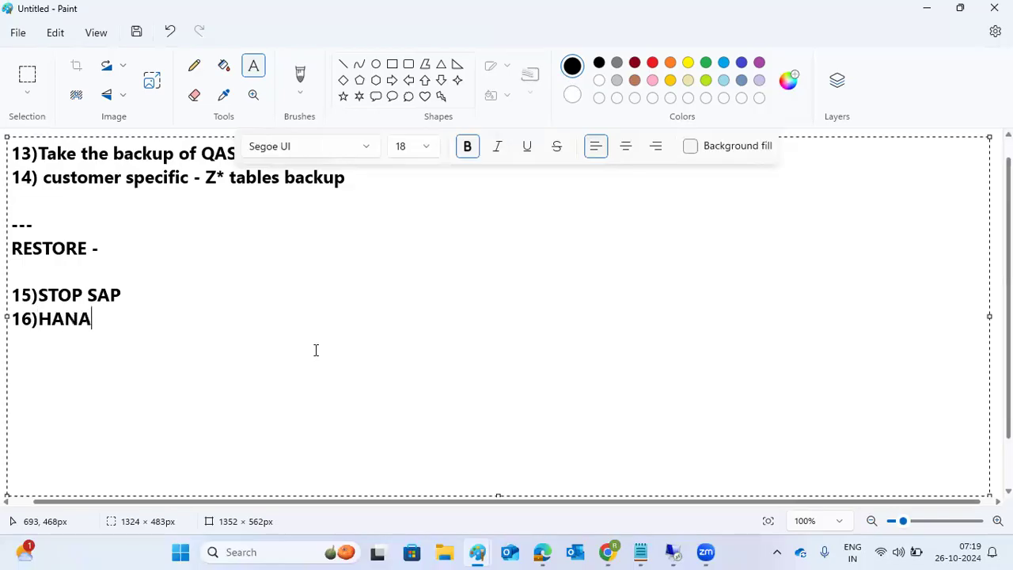
{"action": "type", "text": " studio ---"}
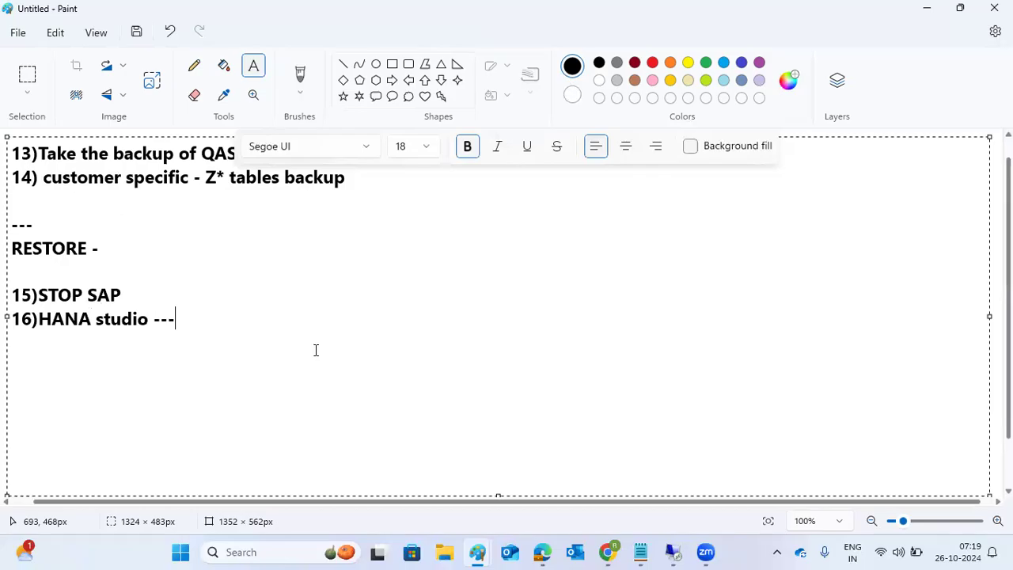
{"action": "type", "text": "system DB -restore using backup of PROD"}
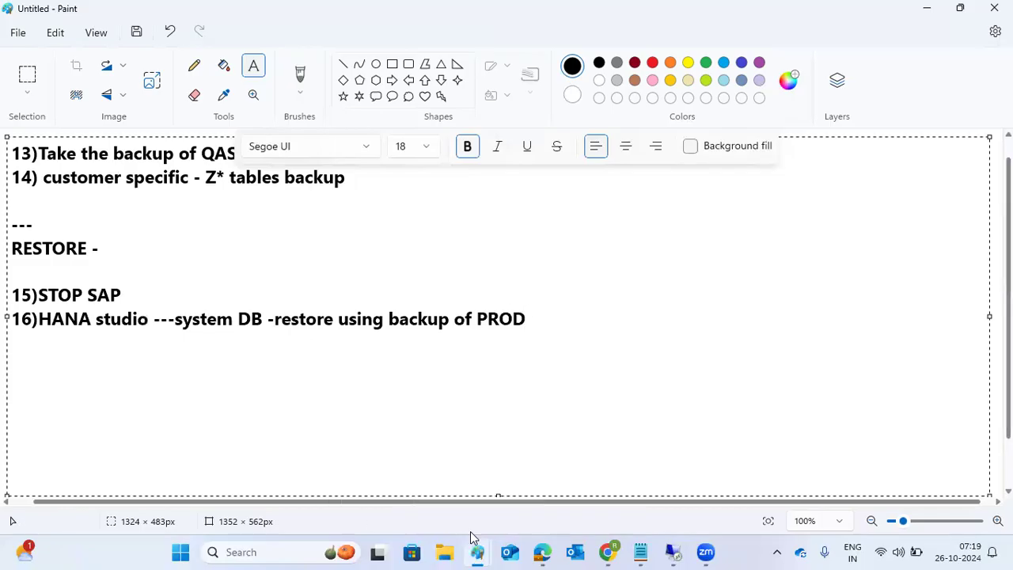
{"action": "left_click", "coordinate": [399, 469]}
{"action": "left_click_drag", "start_coordinate": [81, 248], "coordinate": [271, 273]}
Step: Back in the new notes canvas, append '(Step 1)' to step 16
{"action": "mouse_move", "coordinate": [478, 551]}
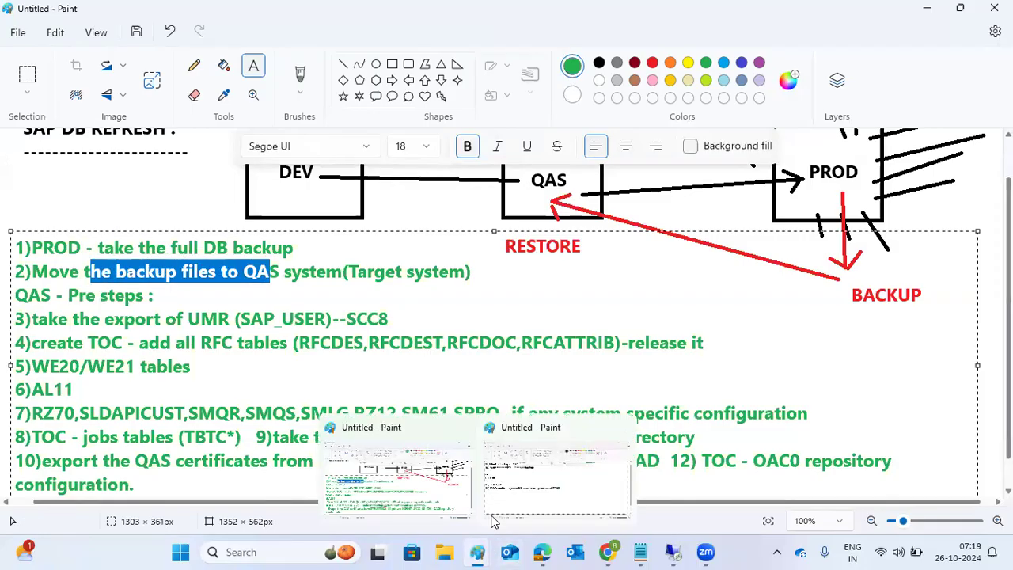
{"action": "left_click", "coordinate": [444, 427]}
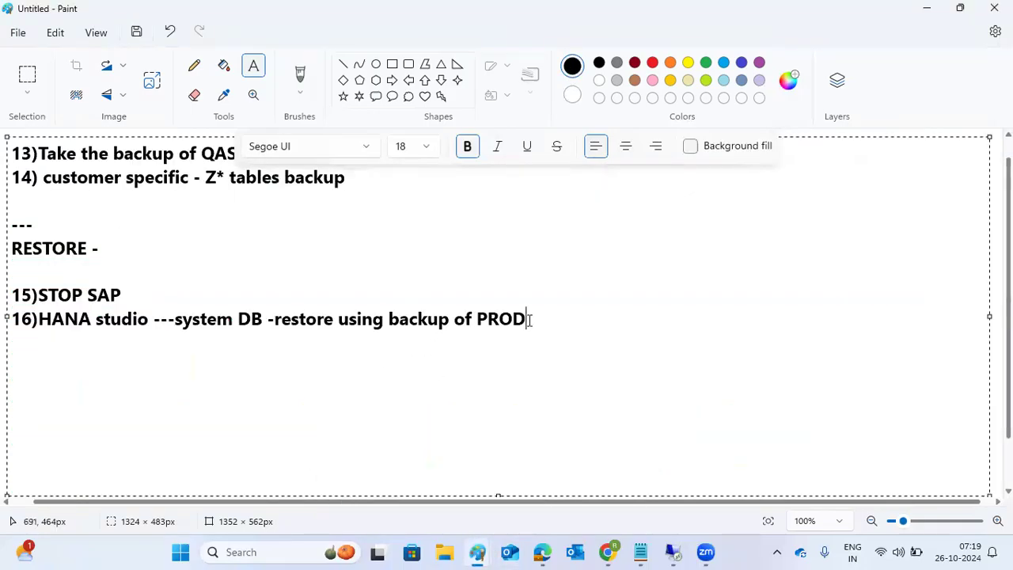
{"action": "type", "text": "(Step 1)"}
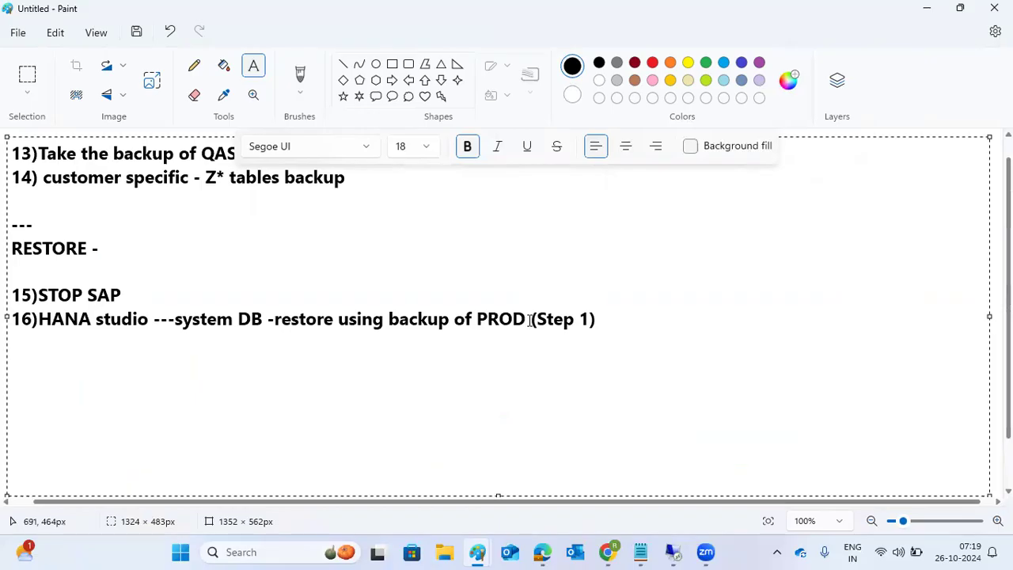
Step: Add a 'POST Refresh STEPS :' heading, a '--' line and item '17)', then return to the diagram window
{"action": "key", "text": "Return"}
{"action": "key", "text": "Return"}
{"action": "type", "text": "POST REFRES"}
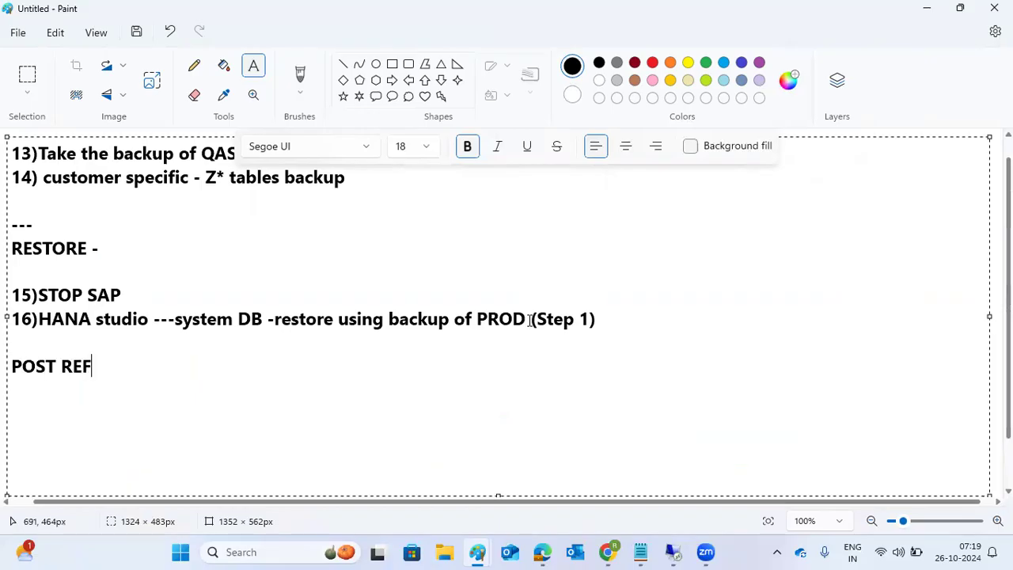
{"action": "key", "text": "BackSpace"}
{"action": "key", "text": "BackSpace"}
{"action": "key", "text": "BackSpace"}
{"action": "key", "text": "BackSpace"}
{"action": "key", "text": "BackSpace"}
{"action": "type", "text": "efresh STEPS :"}
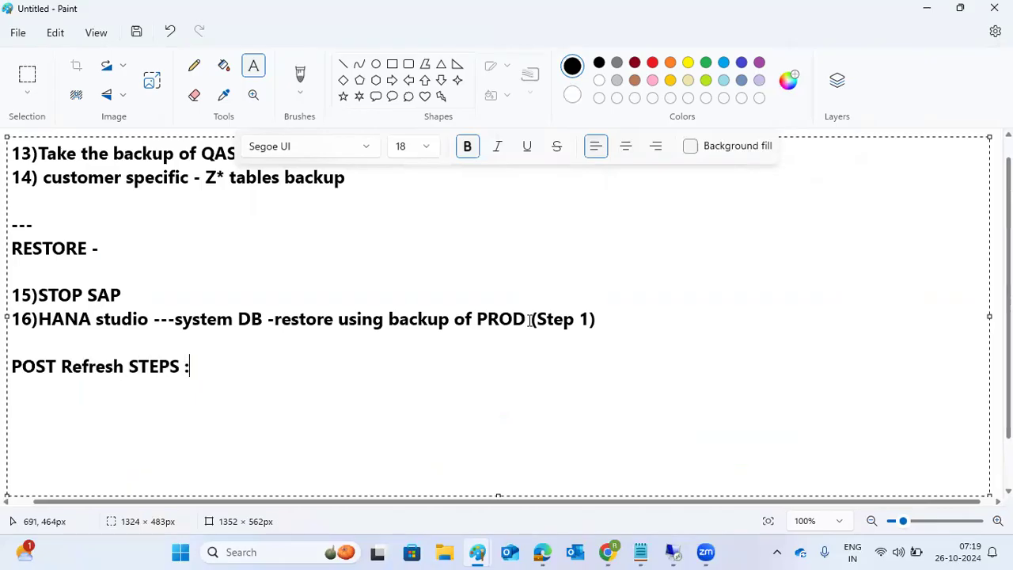
{"action": "key", "text": "Return"}
{"action": "type", "text": "--"}
{"action": "key", "text": "Return"}
{"action": "type", "text": "17)"}
{"action": "mouse_move", "coordinate": [477, 552]}
{"action": "left_click", "coordinate": [442, 514]}
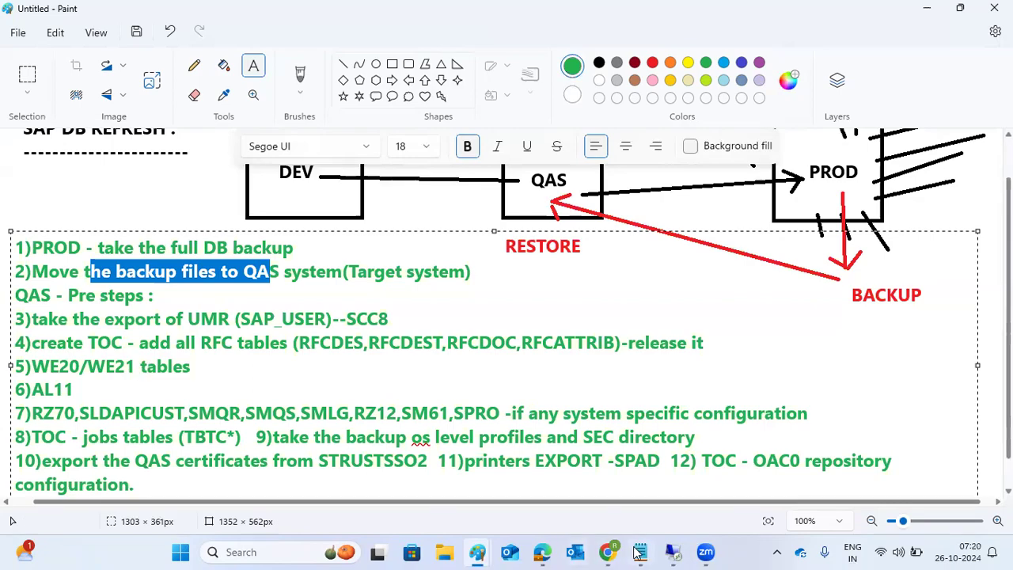
Step: Bring up the remote desktop session, minimize SAP Logon, and return to the Paint notes
{"action": "left_click", "coordinate": [673, 554]}
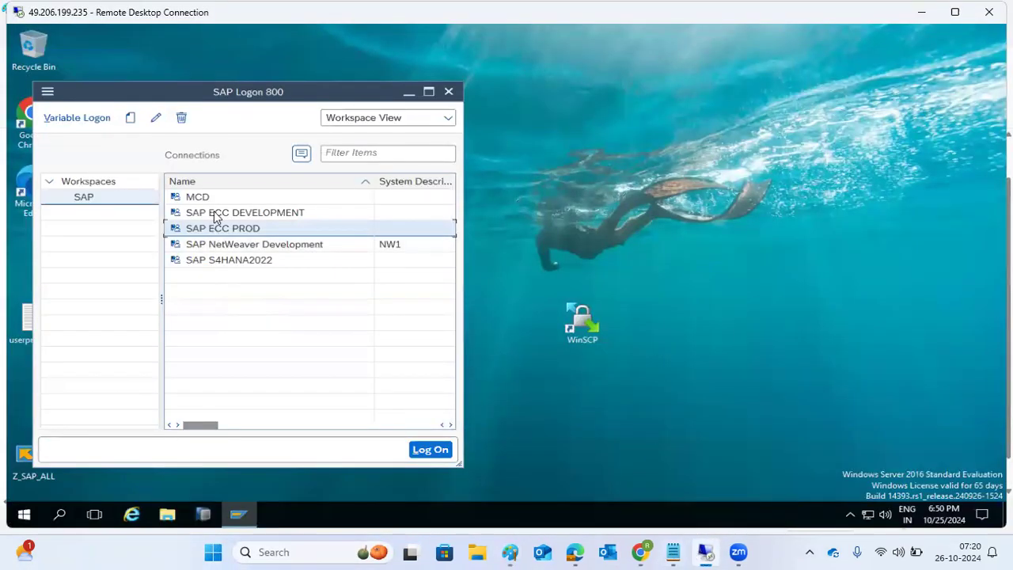
{"action": "left_click", "coordinate": [248, 513]}
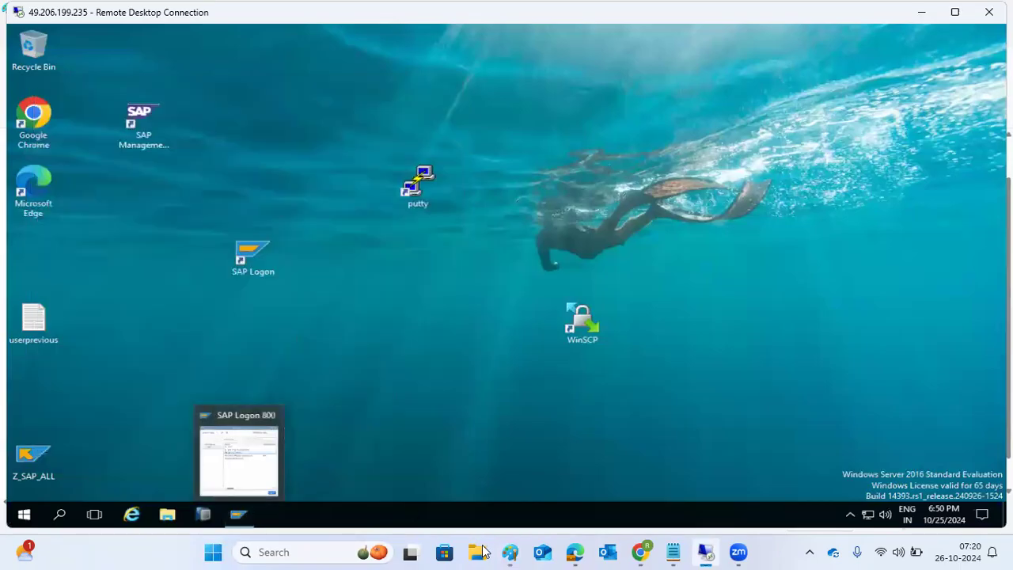
{"action": "mouse_move", "coordinate": [511, 552]}
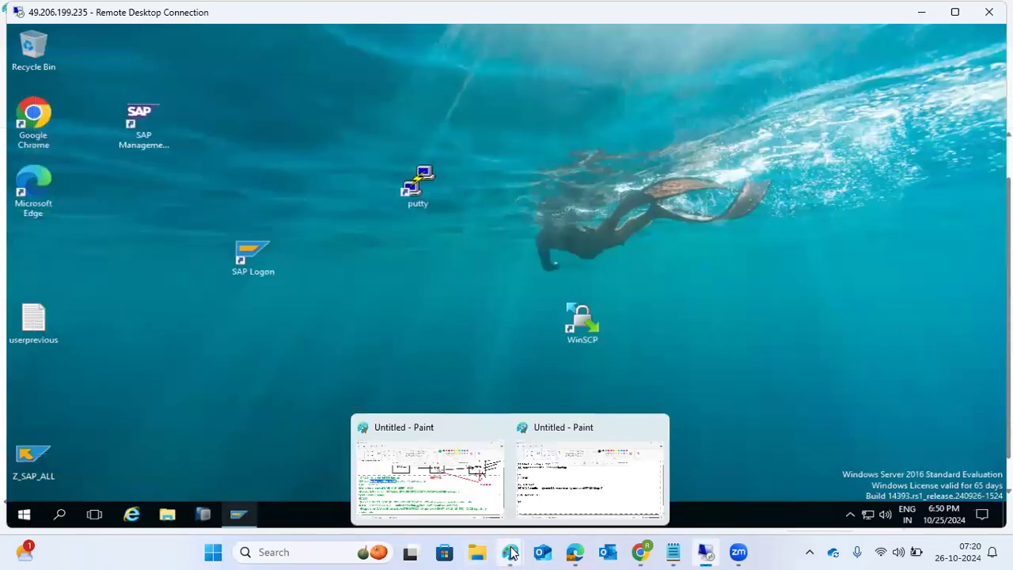
{"action": "left_click", "coordinate": [570, 483]}
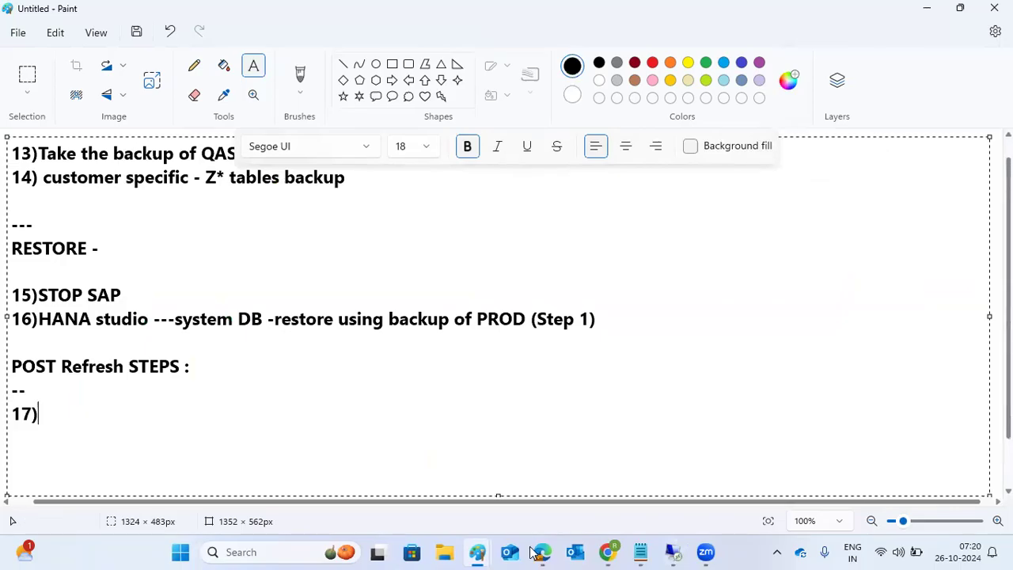
Step: Back in the remote session, select SAP ECC DEVELOPMENT in SAP Logon and minimize it again
{"action": "mouse_move", "coordinate": [484, 552]}
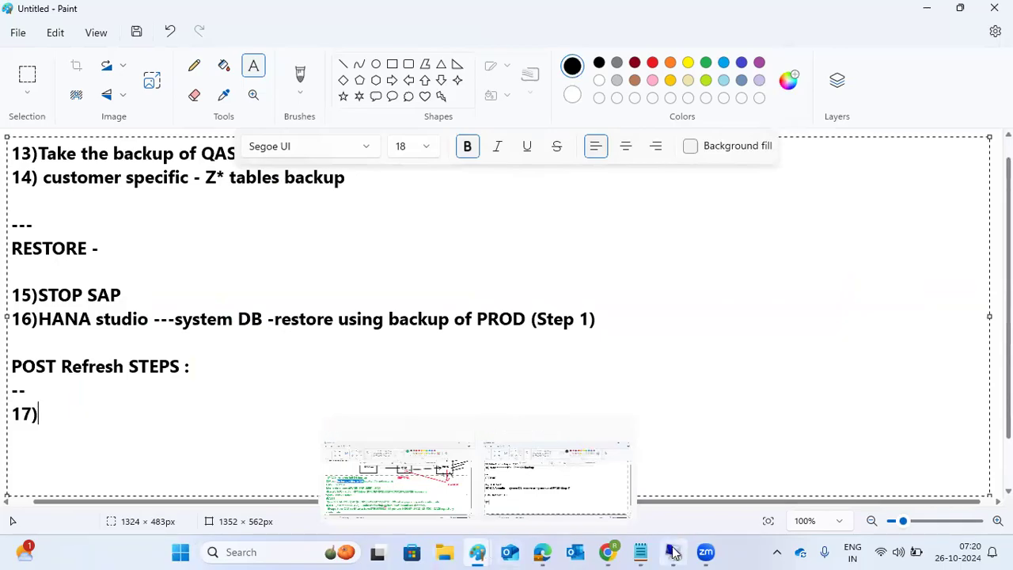
{"action": "mouse_move", "coordinate": [672, 552]}
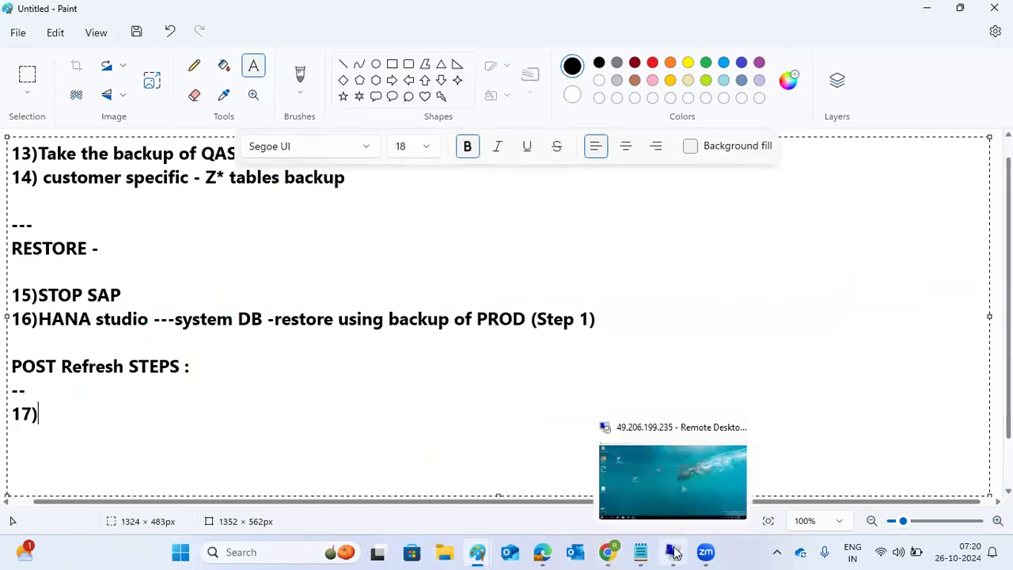
{"action": "left_click", "coordinate": [669, 475]}
{"action": "left_click", "coordinate": [237, 515]}
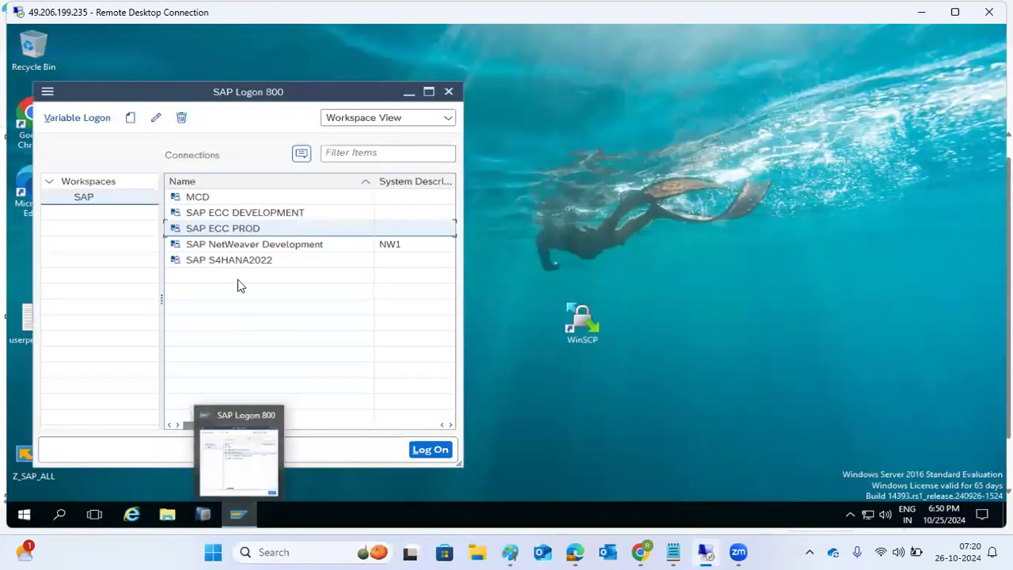
{"action": "left_click", "coordinate": [225, 213]}
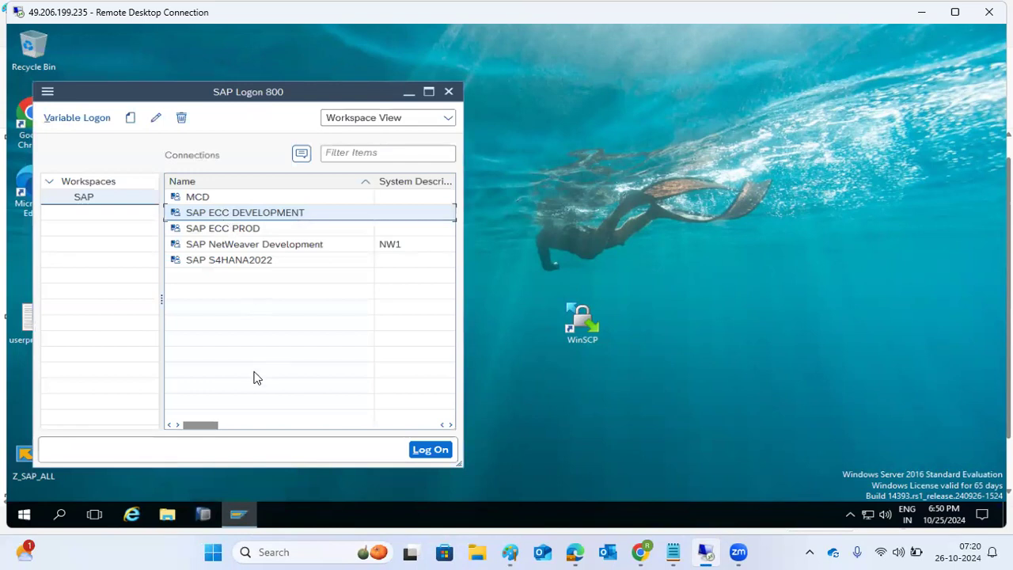
{"action": "left_click", "coordinate": [238, 514]}
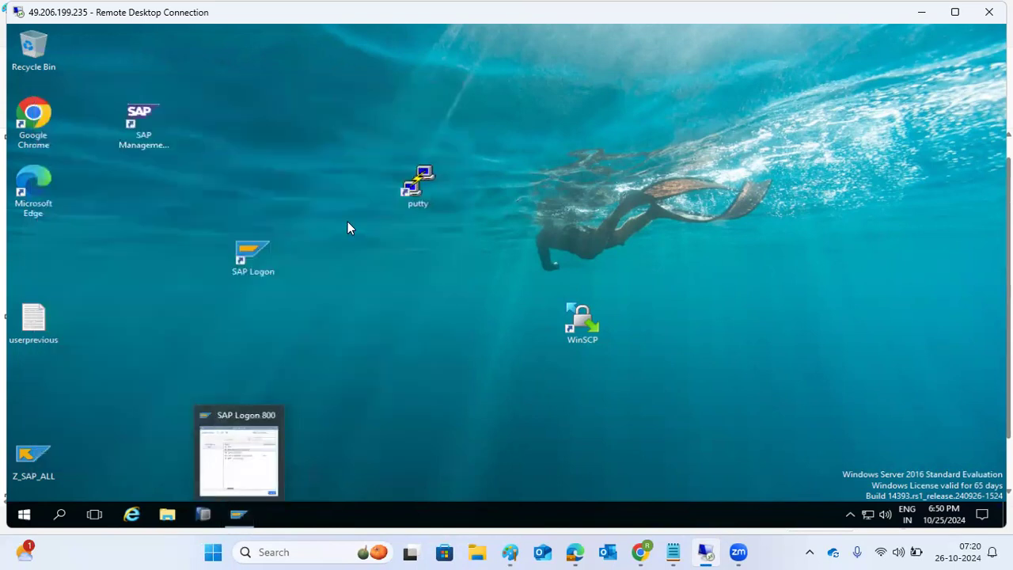
Step: Start a PuTTY session to kps4hana2, log in as root, and maximize the terminal
{"action": "double_click", "coordinate": [418, 184]}
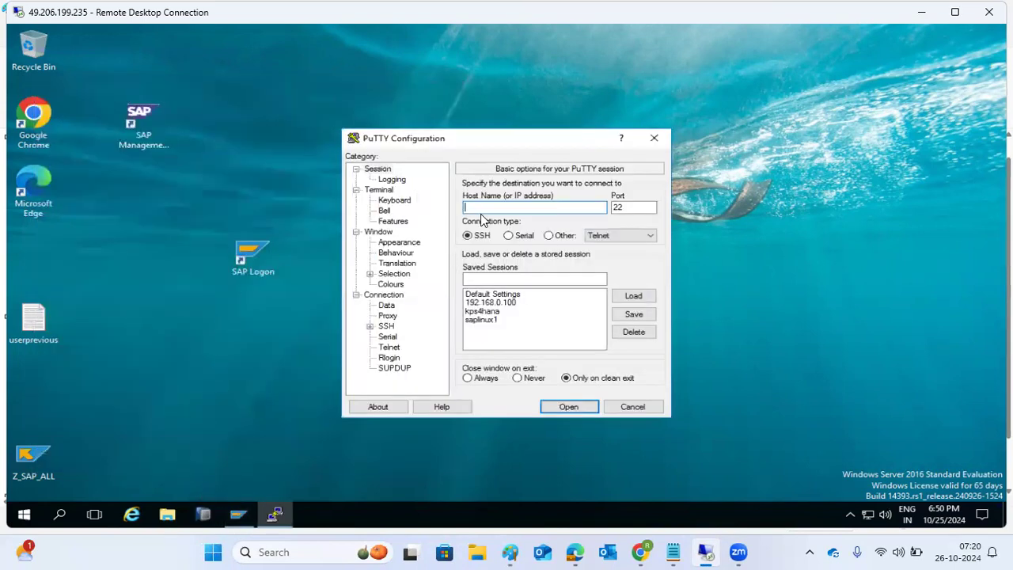
{"action": "type", "text": "kps4hana2"}
{"action": "key", "text": "Return"}
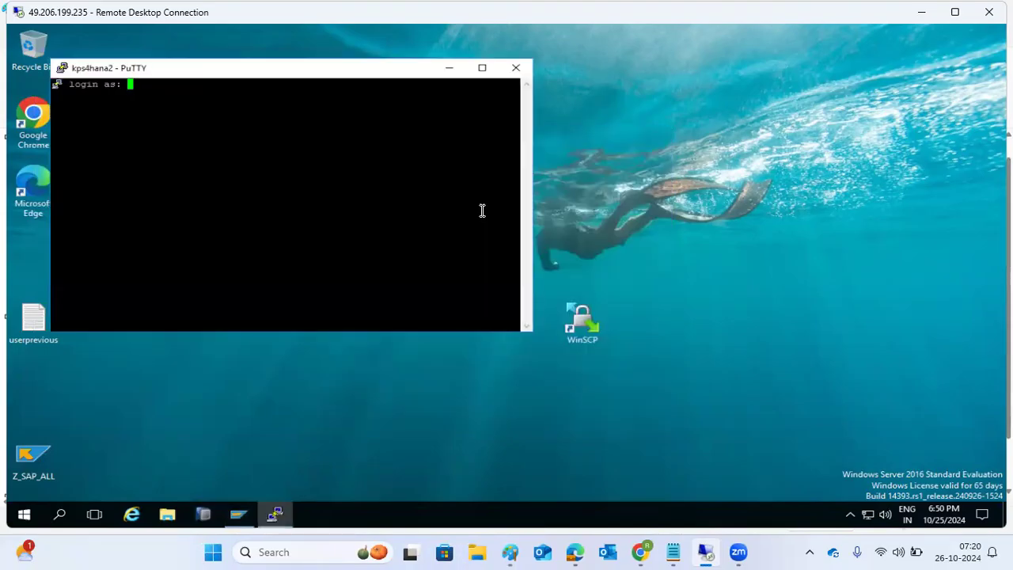
{"action": "type", "text": "root"}
{"action": "key", "text": "Return"}
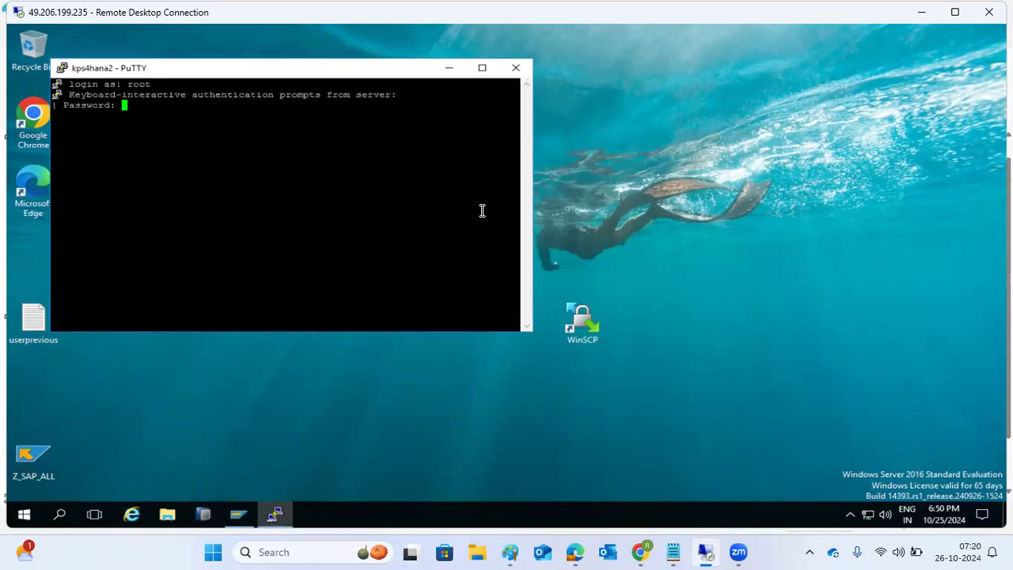
{"action": "key", "text": "Return"}
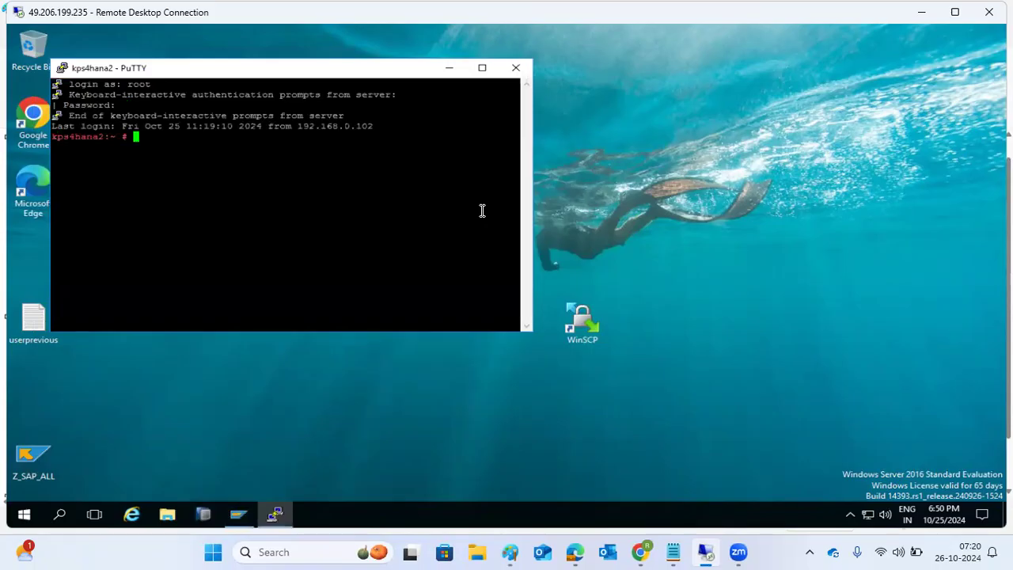
{"action": "double_click", "coordinate": [210, 70]}
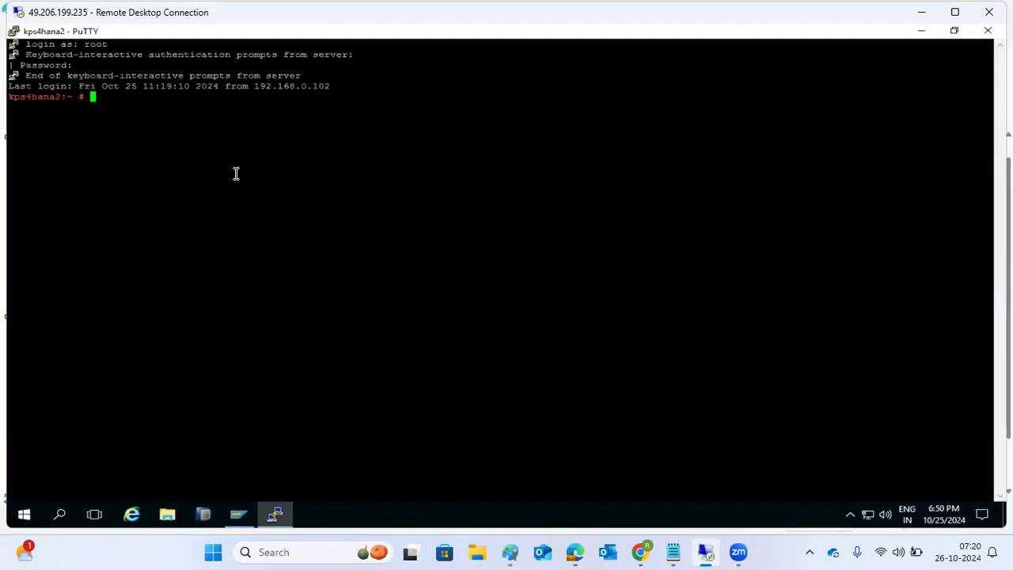
Step: Switch to the HANA admin user with sudo su - hdbadm, correcting the mistyped user name
{"action": "type", "text": "sudo su - hdsbdm"}
{"action": "key", "text": "Return"}
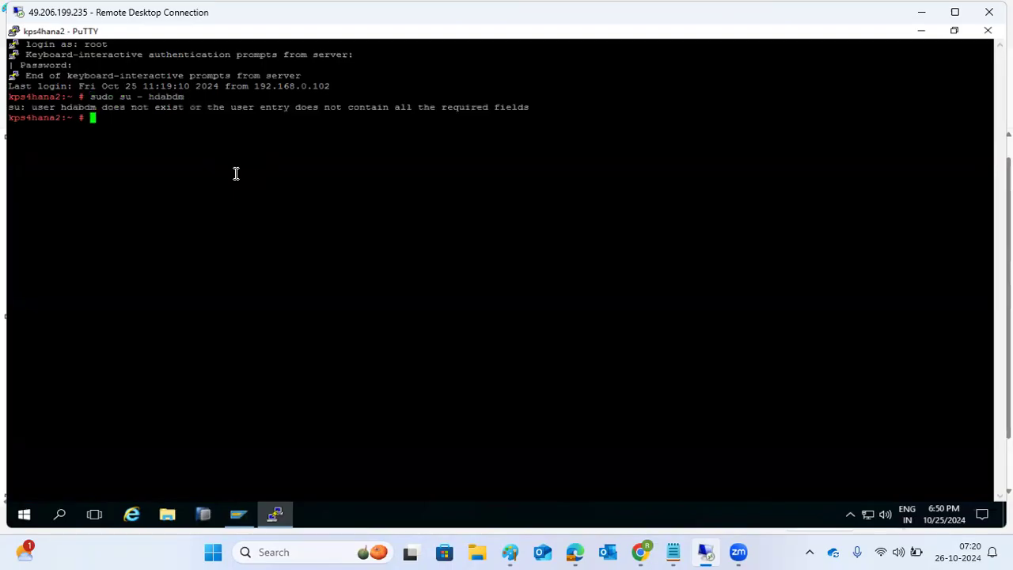
{"action": "key", "text": "Up"}
{"action": "key", "text": "BackSpace"}
{"action": "key", "text": "BackSpace"}
{"action": "key", "text": "BackSpace"}
{"action": "key", "text": "BackSpace"}
{"action": "type", "text": "badm"}
{"action": "key", "text": "Return"}
Step: Check running HANA processes with HDB info and memory usage in GB with free -g
{"action": "type", "text": "HDB info"}
{"action": "key", "text": "Return"}
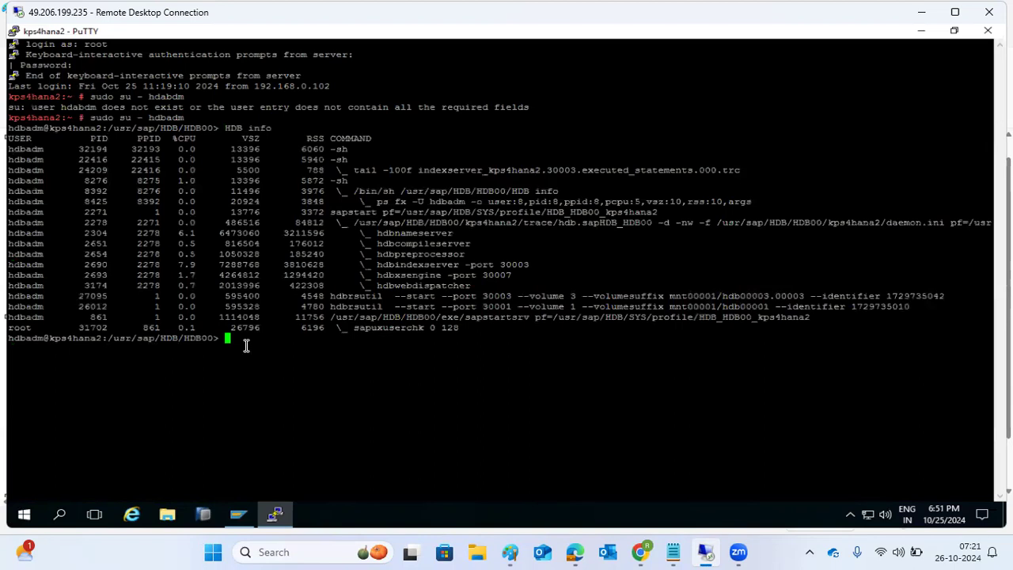
{"action": "type", "text": "free -g"}
{"action": "key", "text": "Return"}
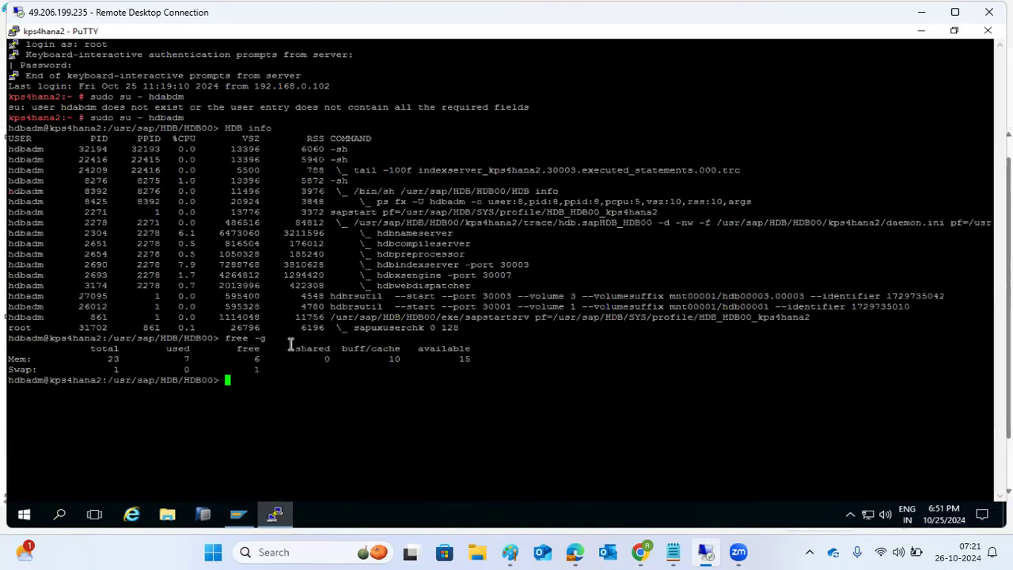
Step: List logged-in users with the users command, then select the host name kps4hana2
{"action": "left_click", "coordinate": [281, 512]}
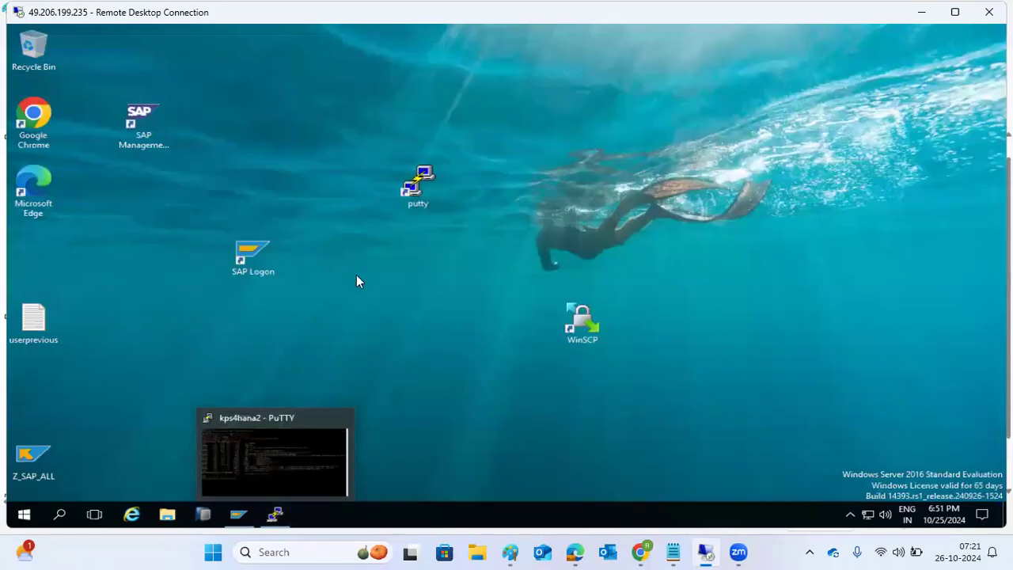
{"action": "left_click", "coordinate": [277, 515]}
{"action": "type", "text": "users"}
{"action": "key", "text": "Return"}
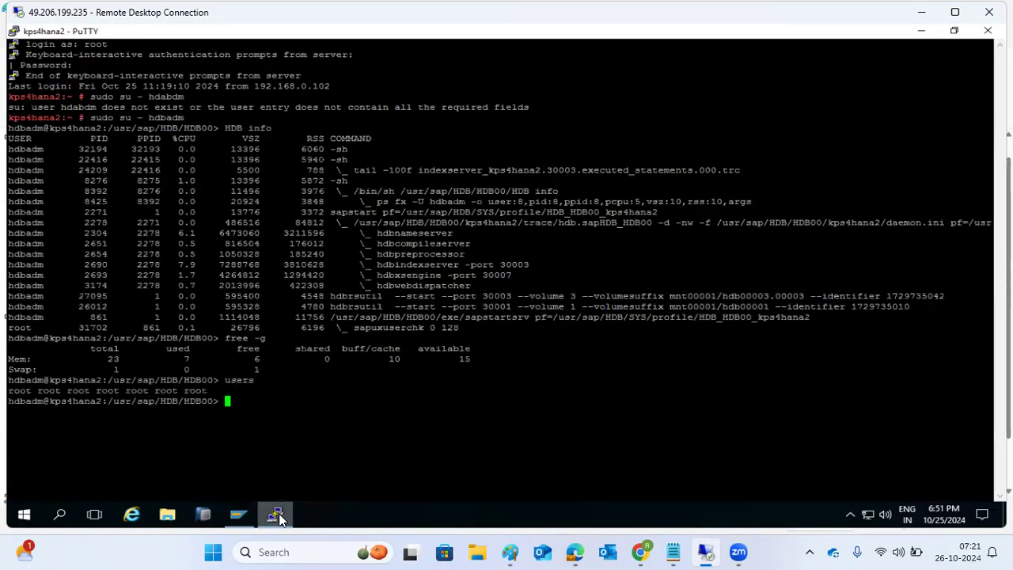
{"action": "left_click", "coordinate": [283, 509]}
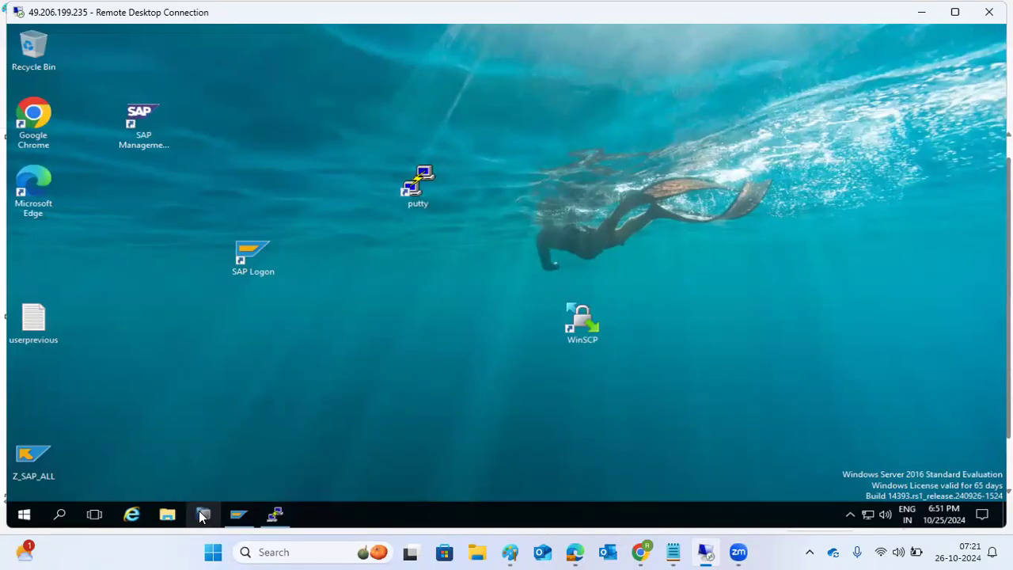
{"action": "left_click", "coordinate": [276, 517]}
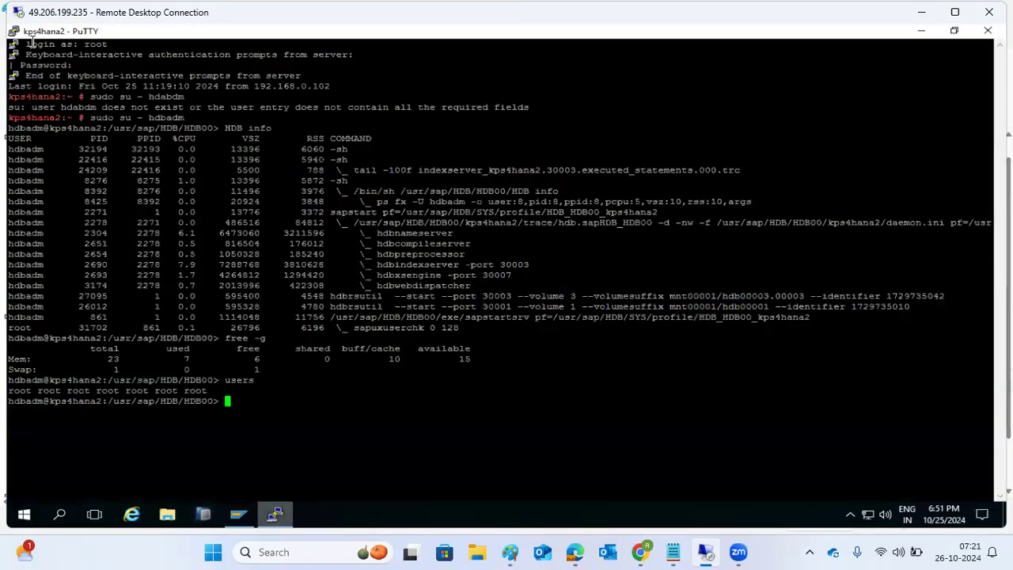
{"action": "double_click", "coordinate": [41, 116]}
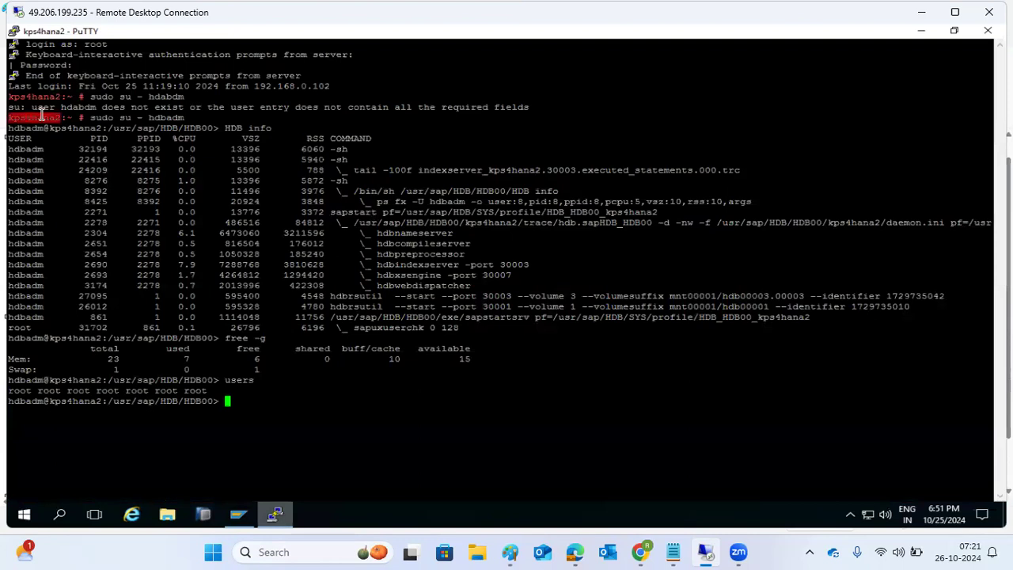
Step: Log on to SAP ECC DEVELOPMENT client 100 with the user name and password, then run SCC8
{"action": "left_click", "coordinate": [277, 517]}
{"action": "left_click", "coordinate": [239, 515]}
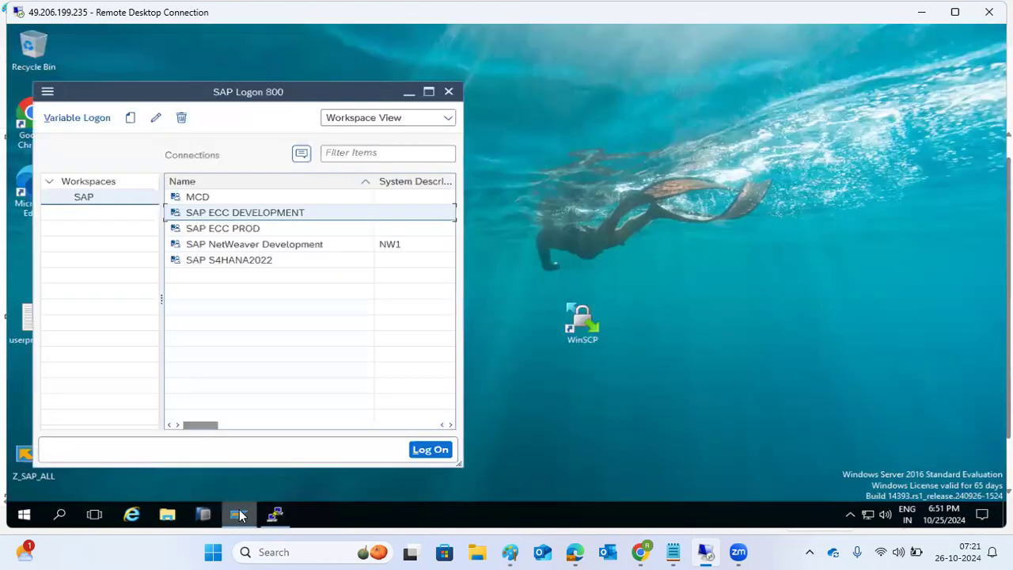
{"action": "double_click", "coordinate": [222, 215]}
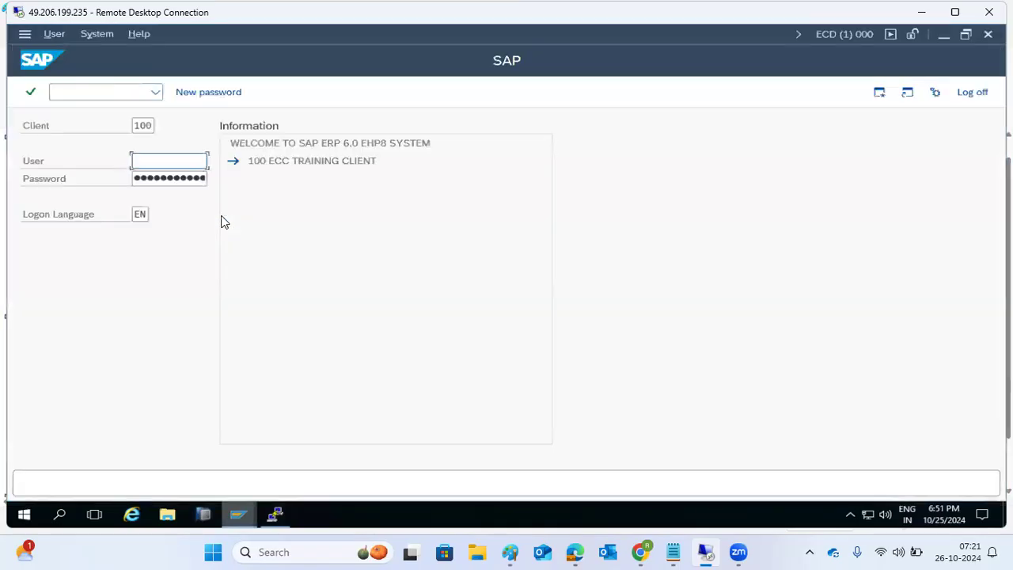
{"action": "type", "text": "basis"}
{"action": "key", "text": "Tab"}
{"action": "type", "text": "****"}
{"action": "key", "text": "Return"}
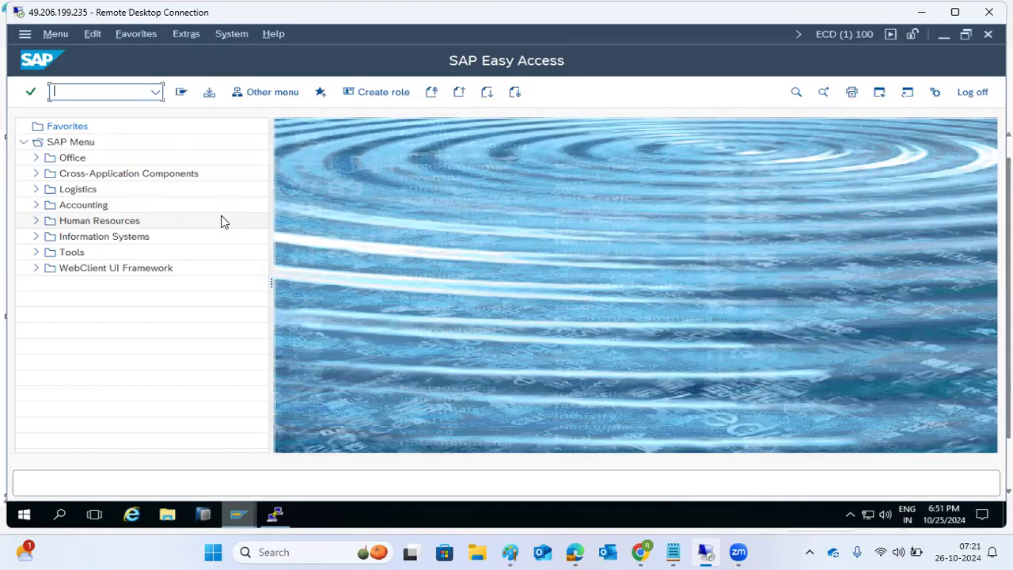
{"action": "type", "text": "scc8"}
{"action": "key", "text": "Return"}
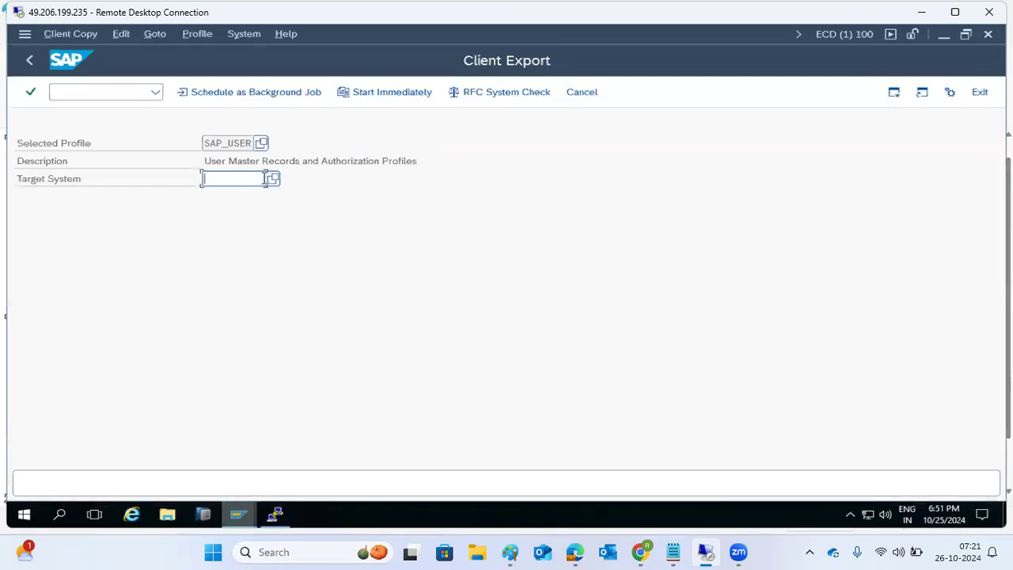
Step: Set the client export's target system to ECD from the F4 list
{"action": "left_click", "coordinate": [272, 179]}
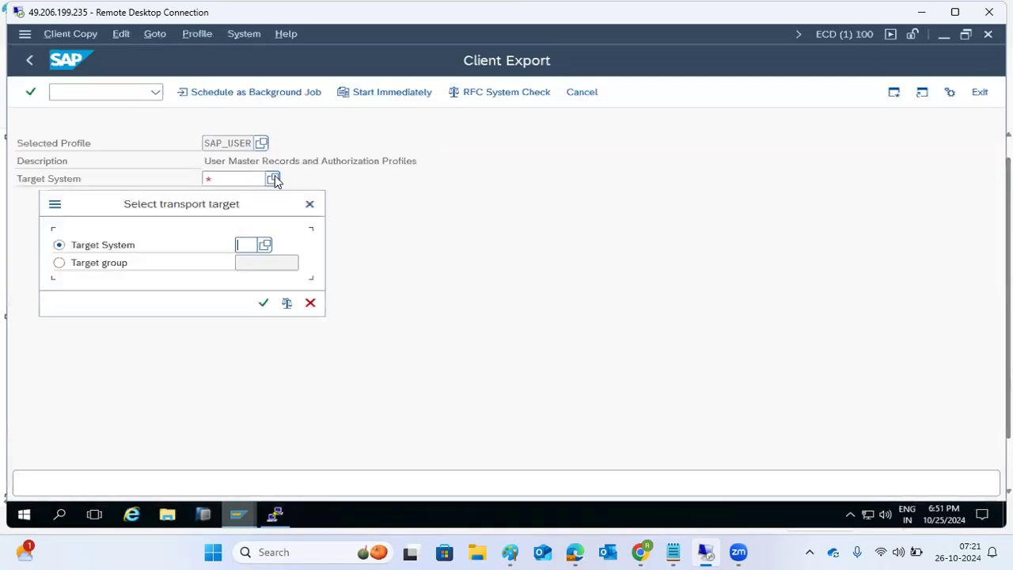
{"action": "left_click", "coordinate": [264, 246]}
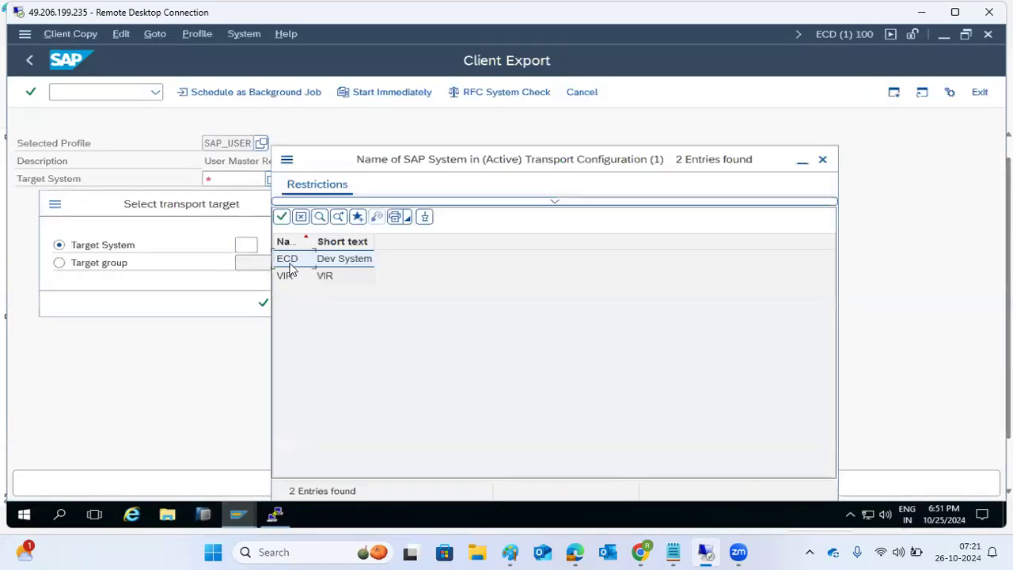
{"action": "double_click", "coordinate": [288, 262]}
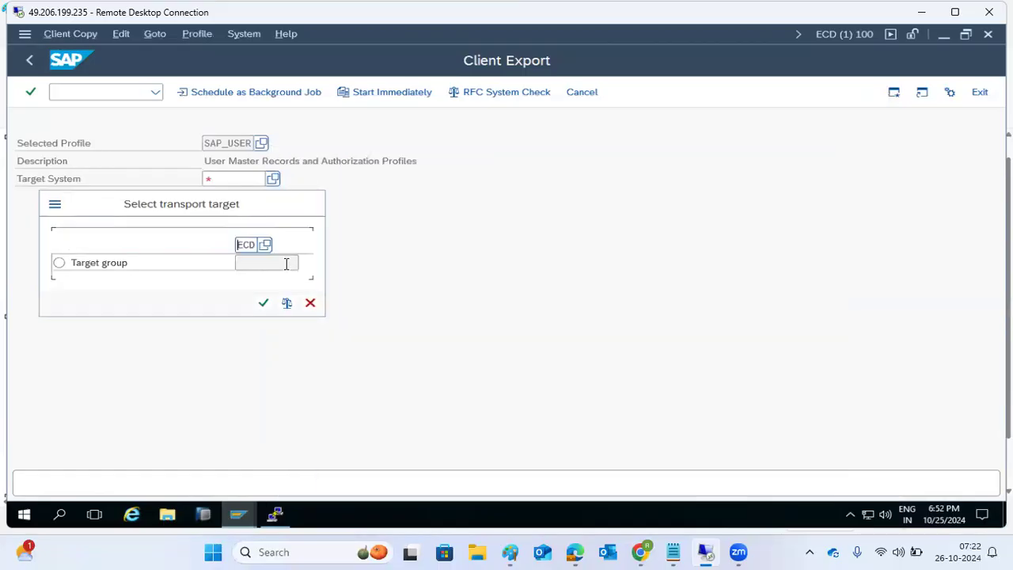
{"action": "left_click", "coordinate": [261, 306]}
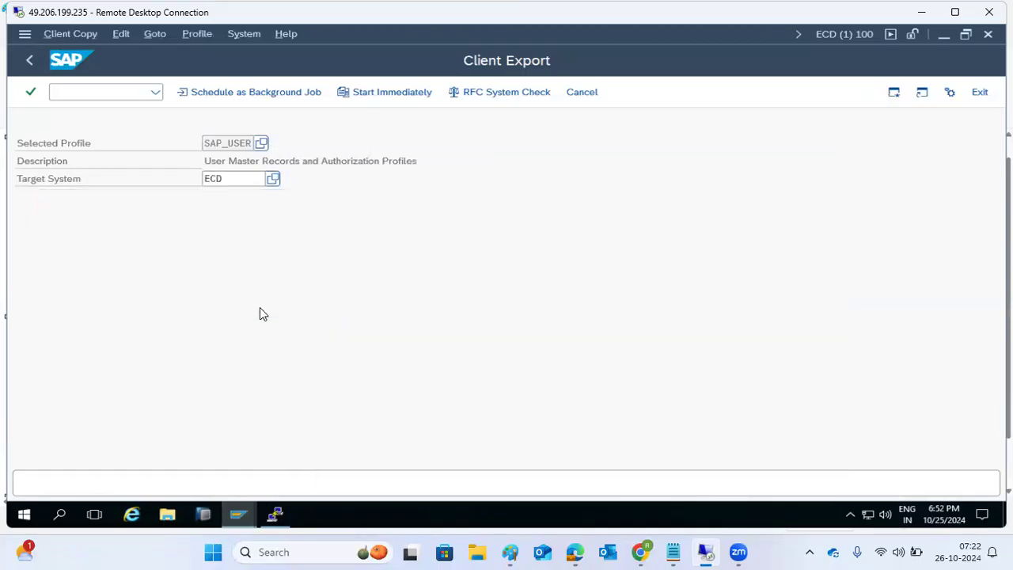
Step: Schedule the export as an immediate background job and acknowledge the confirmation messages
{"action": "left_click", "coordinate": [210, 93]}
{"action": "left_click", "coordinate": [57, 236]}
{"action": "left_click_drag", "start_coordinate": [110, 162], "coordinate": [161, 162]}
{"action": "left_click", "coordinate": [197, 94]}
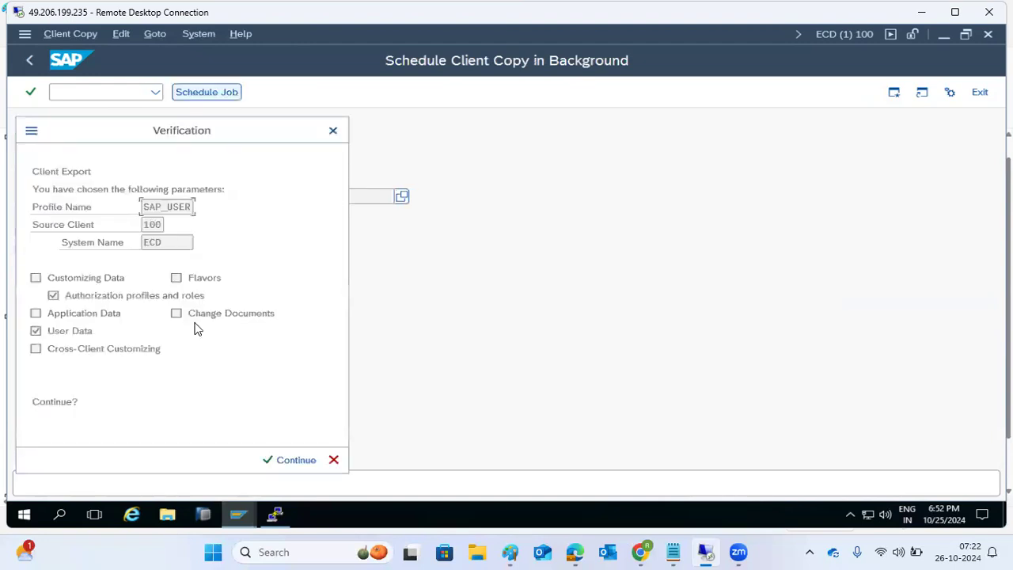
{"action": "left_click", "coordinate": [268, 459]}
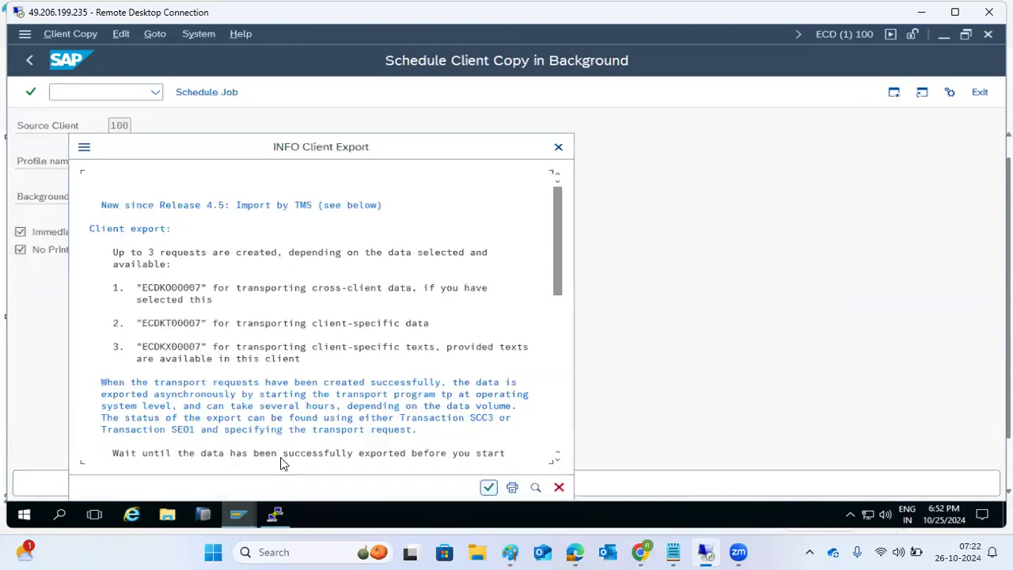
{"action": "left_click", "coordinate": [167, 290]}
{"action": "left_click", "coordinate": [187, 329]}
{"action": "left_click", "coordinate": [188, 357]}
{"action": "left_click", "coordinate": [487, 487]}
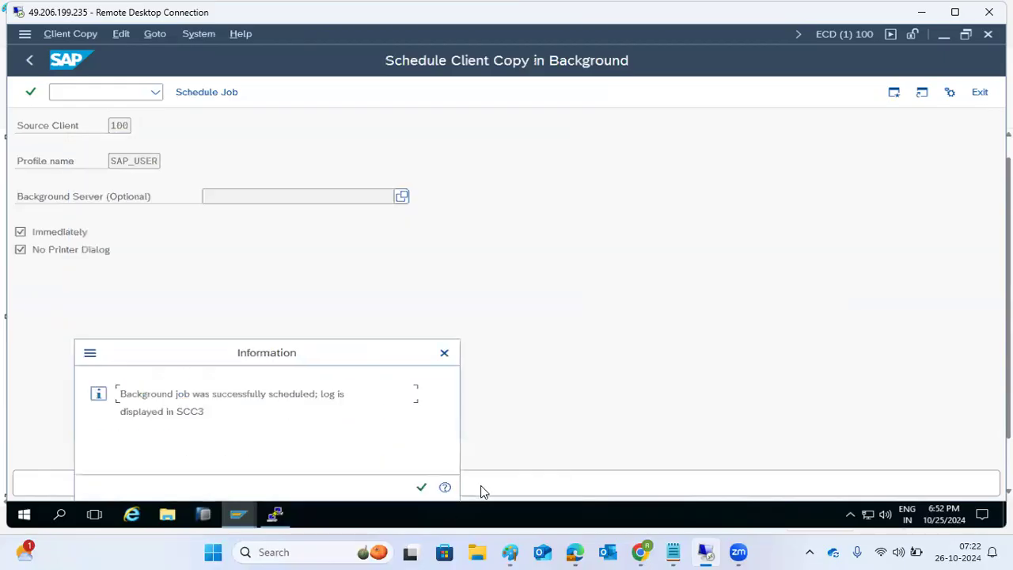
{"action": "left_click", "coordinate": [421, 486]}
Step: Check in SCC3 that the client export is processing, viewing its details
{"action": "type", "text": "scc3"}
{"action": "key", "text": "Return"}
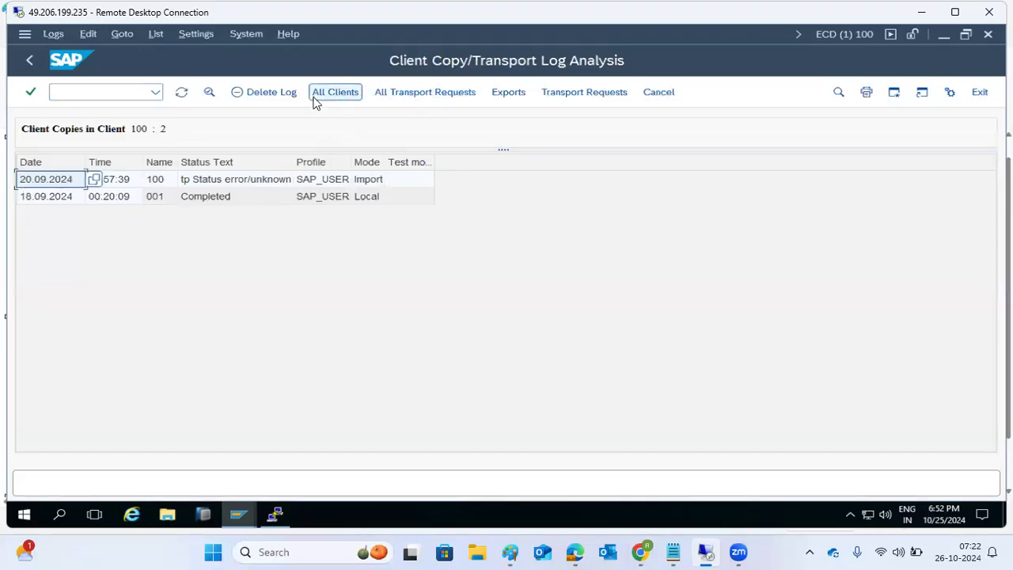
{"action": "left_click", "coordinate": [509, 92]}
{"action": "left_click", "coordinate": [202, 192]}
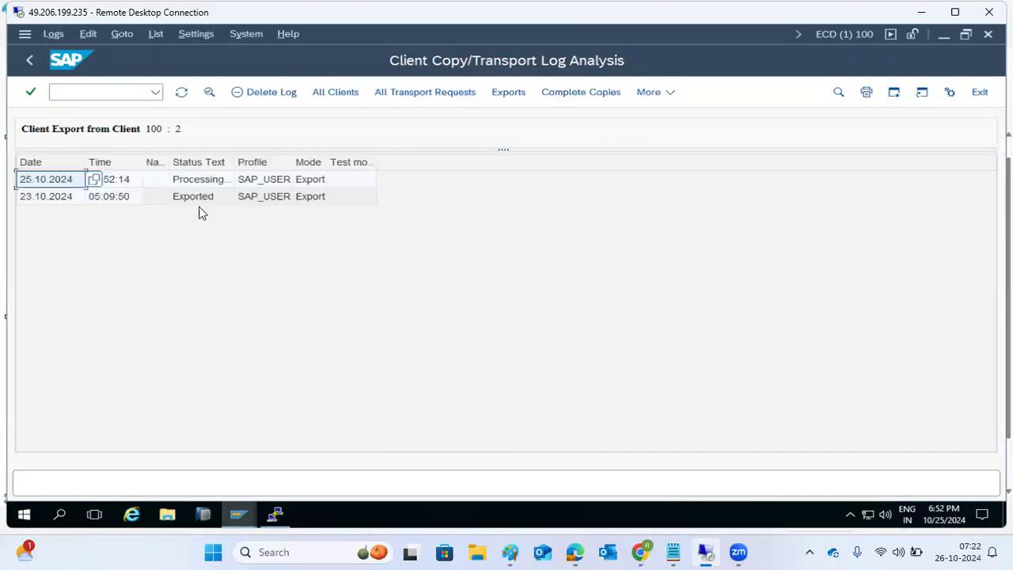
{"action": "double_click", "coordinate": [204, 181]}
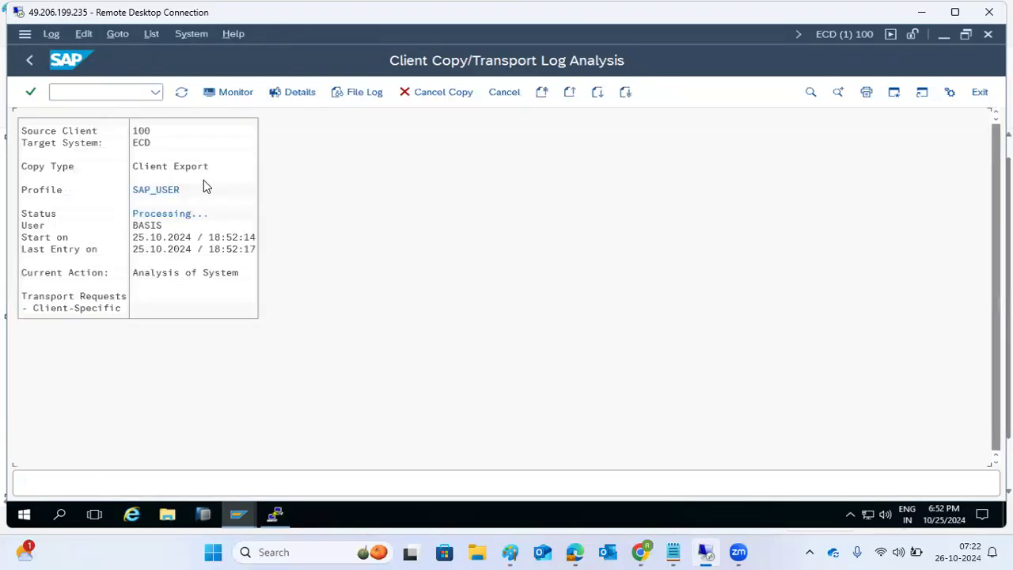
{"action": "left_click", "coordinate": [26, 60]}
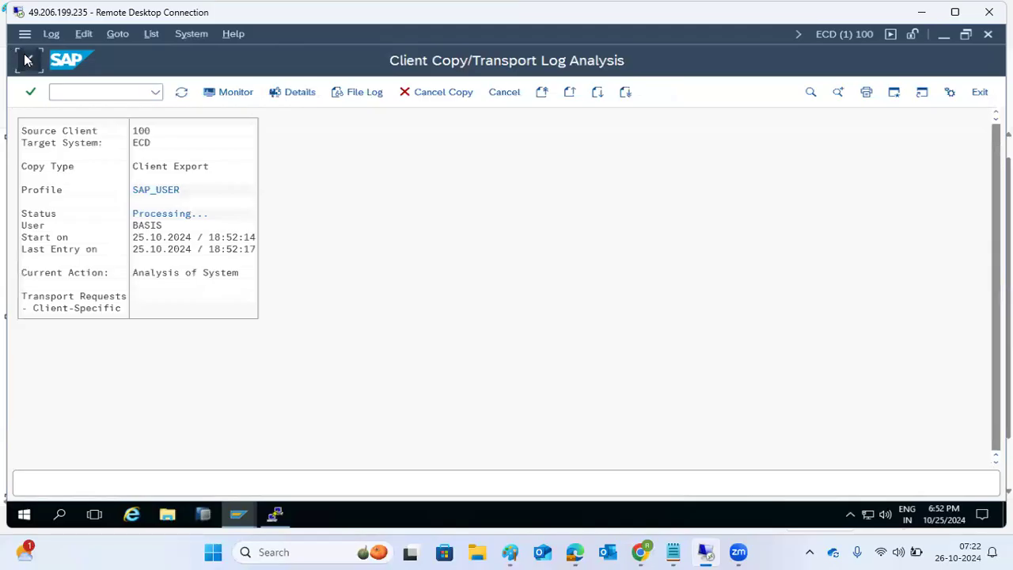
{"action": "left_click", "coordinate": [77, 95]}
Step: In SE01, create a transport of copies request titled 'RFC tables backup for refresh' and save it
{"action": "type", "text": "/nse01"}
{"action": "key", "text": "Return"}
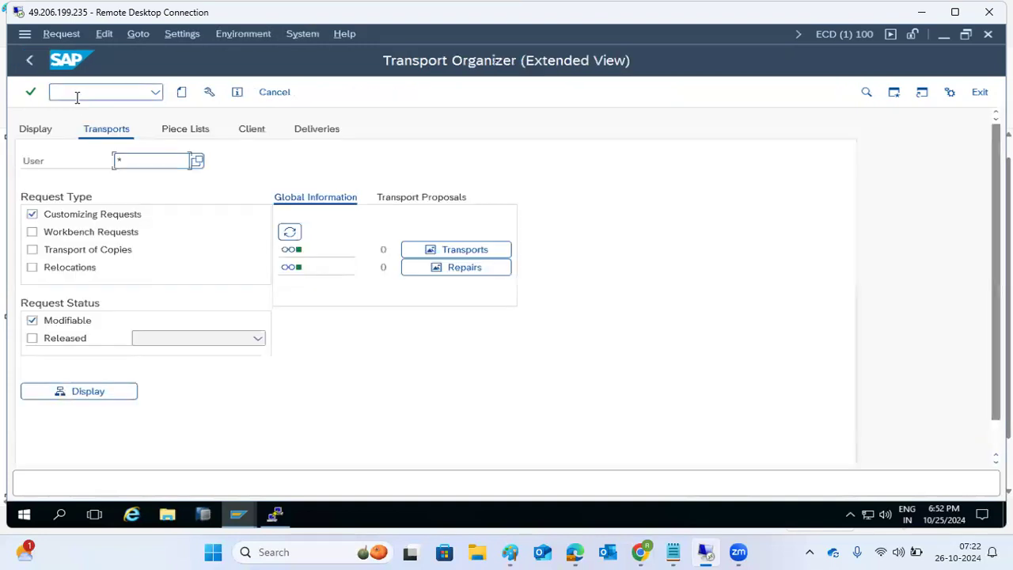
{"action": "left_click", "coordinate": [181, 94]}
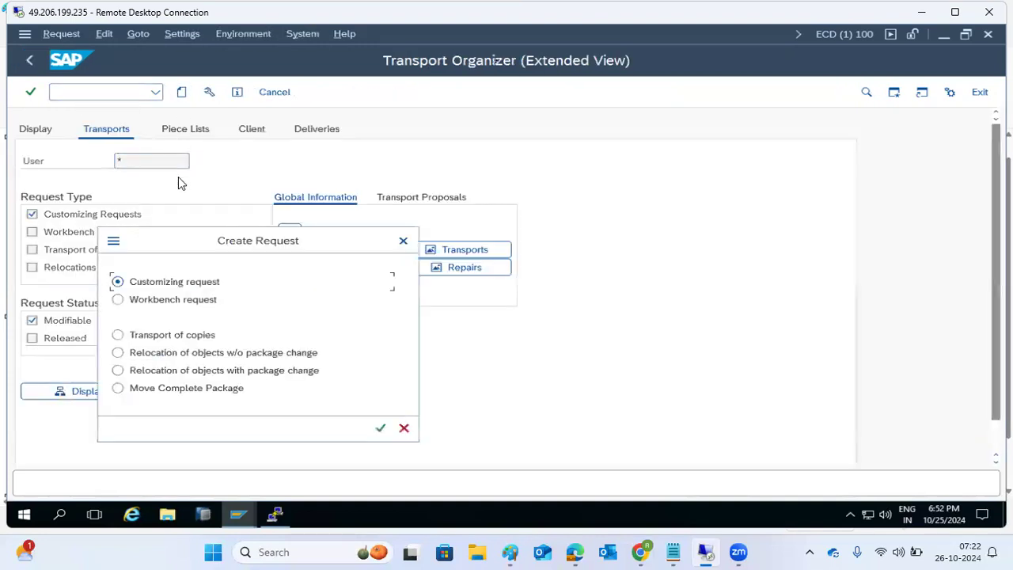
{"action": "left_click", "coordinate": [167, 335]}
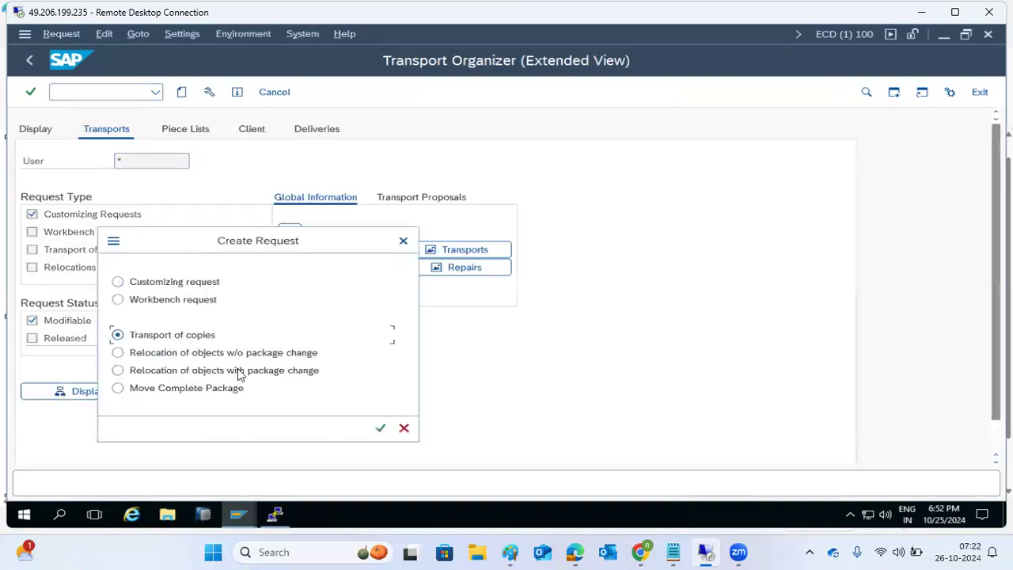
{"action": "left_click", "coordinate": [380, 429]}
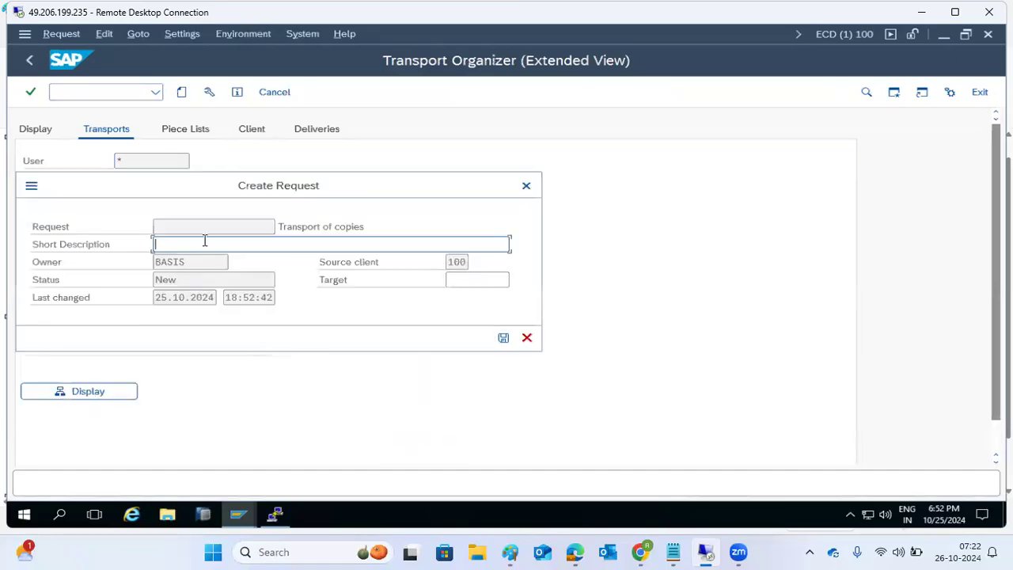
{"action": "type", "text": "RFC tables backup for refresh"}
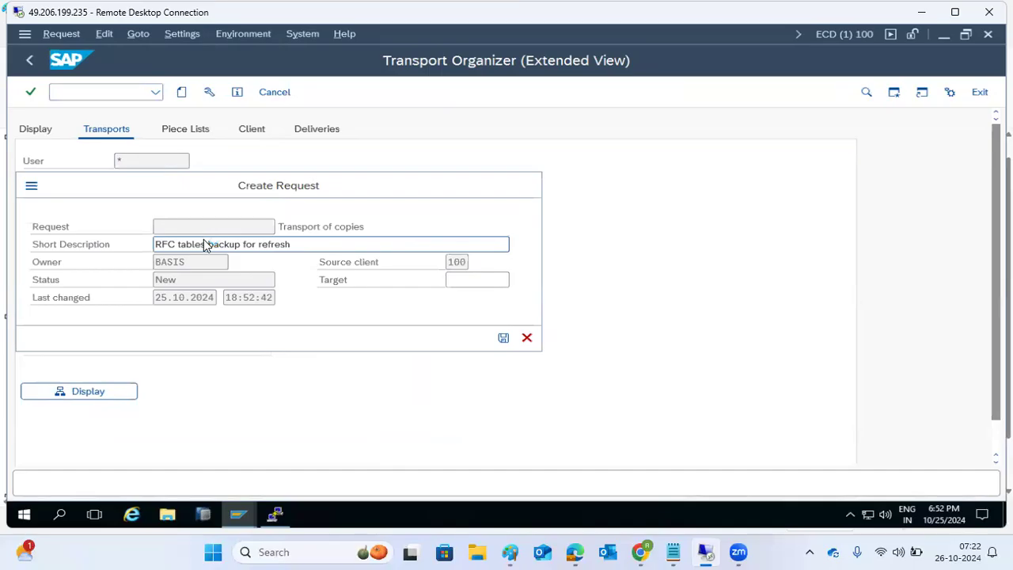
{"action": "left_click", "coordinate": [168, 227]}
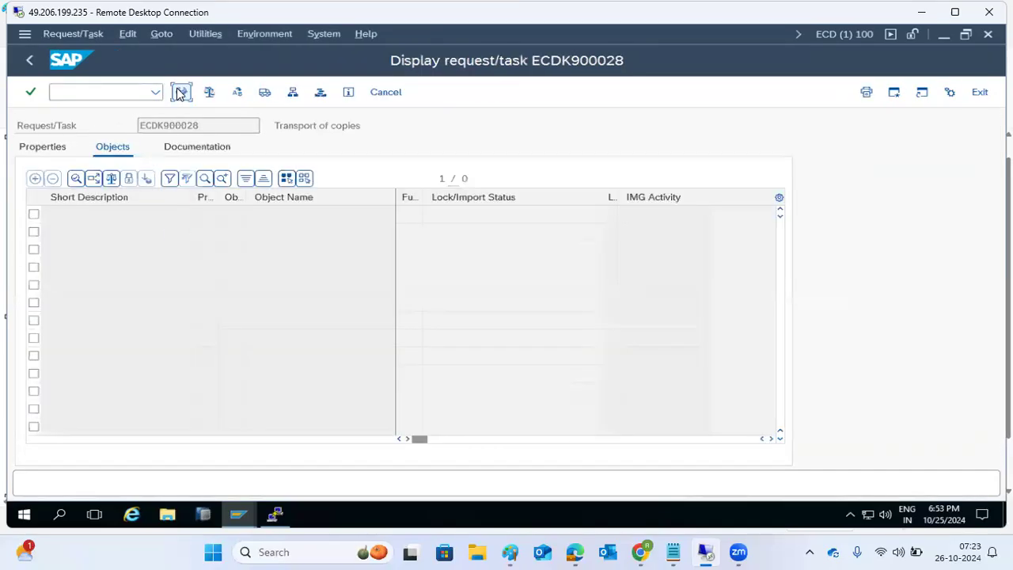
Step: Add object R3TR TABU RFCDES with full table key * and save the request
{"action": "left_click", "coordinate": [181, 92]}
{"action": "left_click", "coordinate": [226, 215]}
{"action": "left_click", "coordinate": [208, 230]}
{"action": "left_click", "coordinate": [238, 214]}
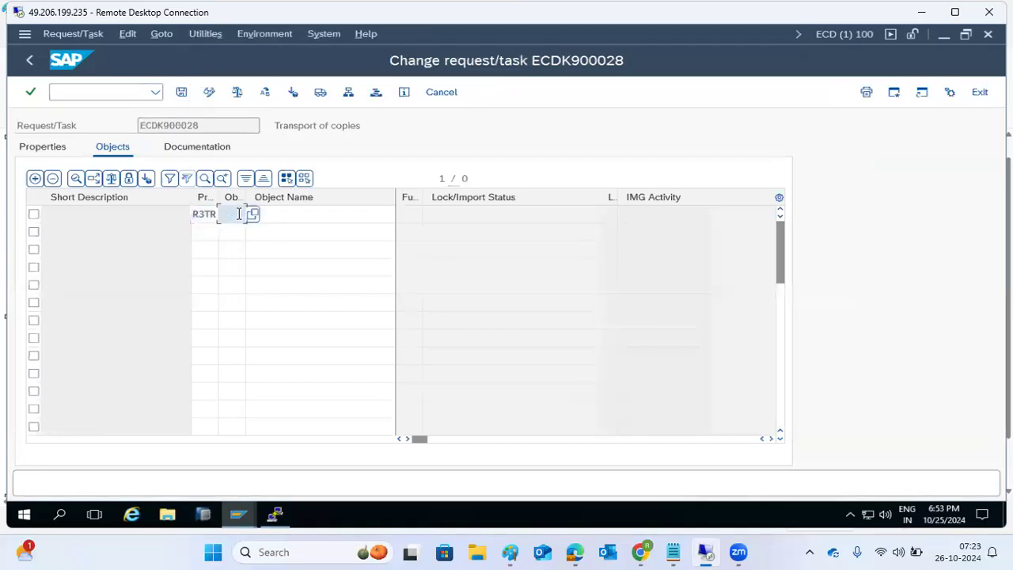
{"action": "type", "text": "TABU"}
{"action": "key", "text": "Tab"}
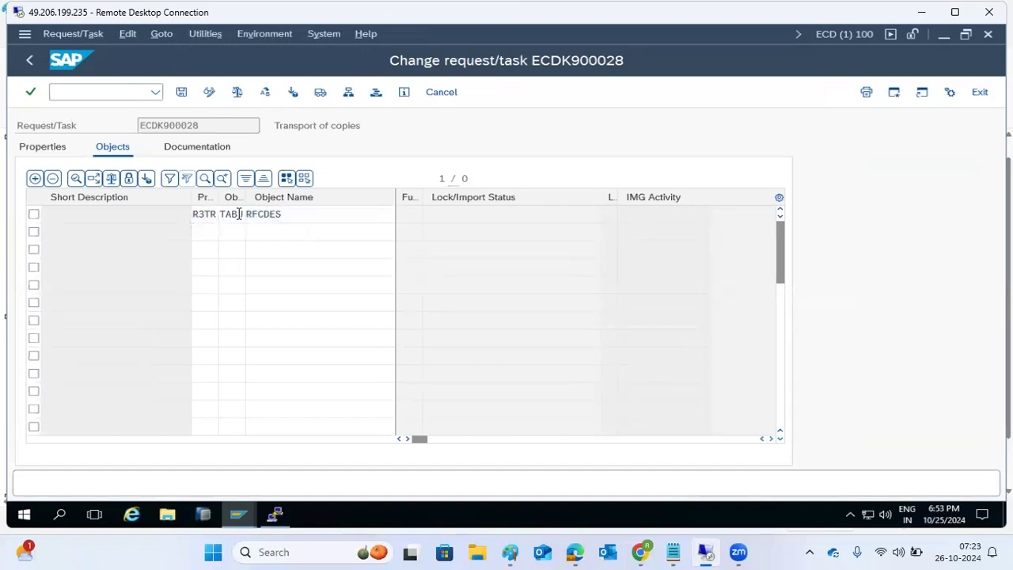
{"action": "key", "text": "Return"}
{"action": "left_click", "coordinate": [409, 221]}
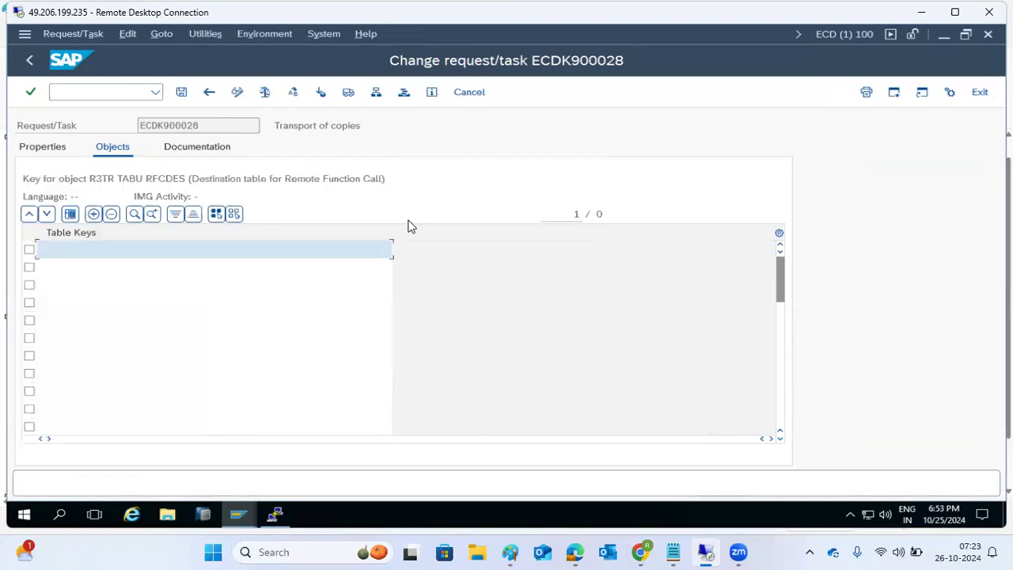
{"action": "left_click", "coordinate": [181, 93]}
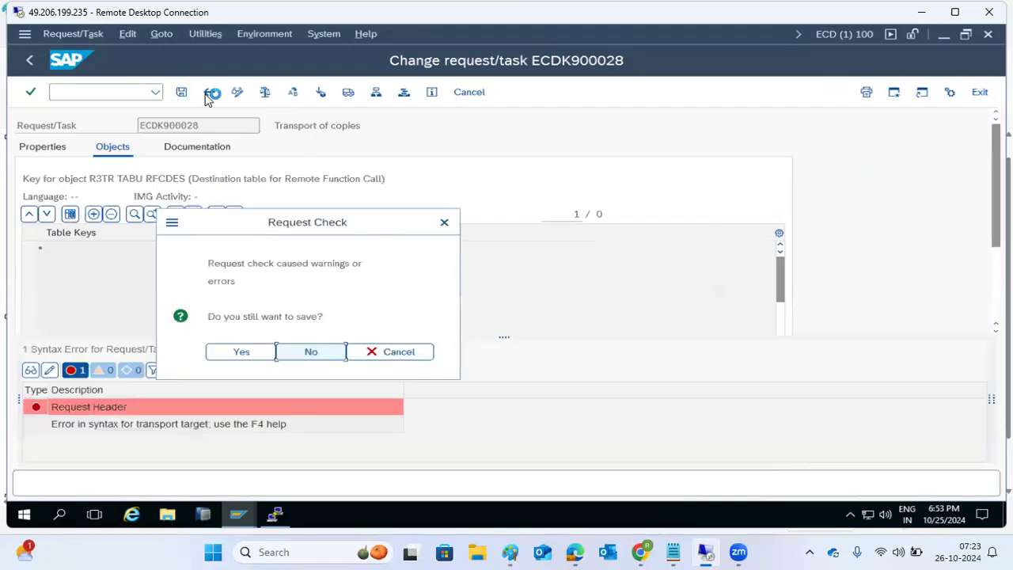
{"action": "left_click", "coordinate": [246, 355]}
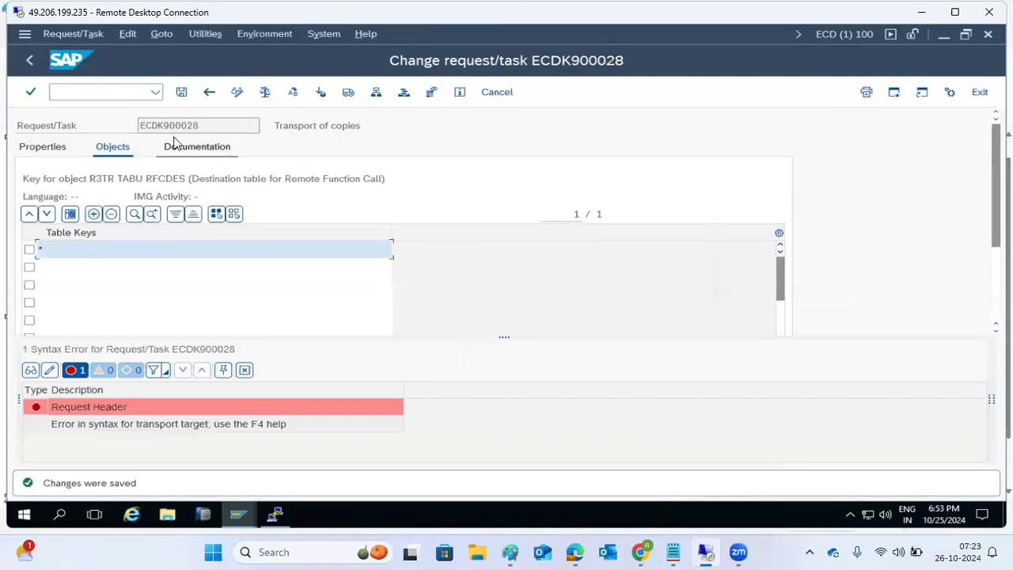
{"action": "left_click", "coordinate": [208, 92]}
Step: Add object R3TR TABU RFCDOC with full table key *, fixing the mistyped name, and save
{"action": "left_click", "coordinate": [202, 233]}
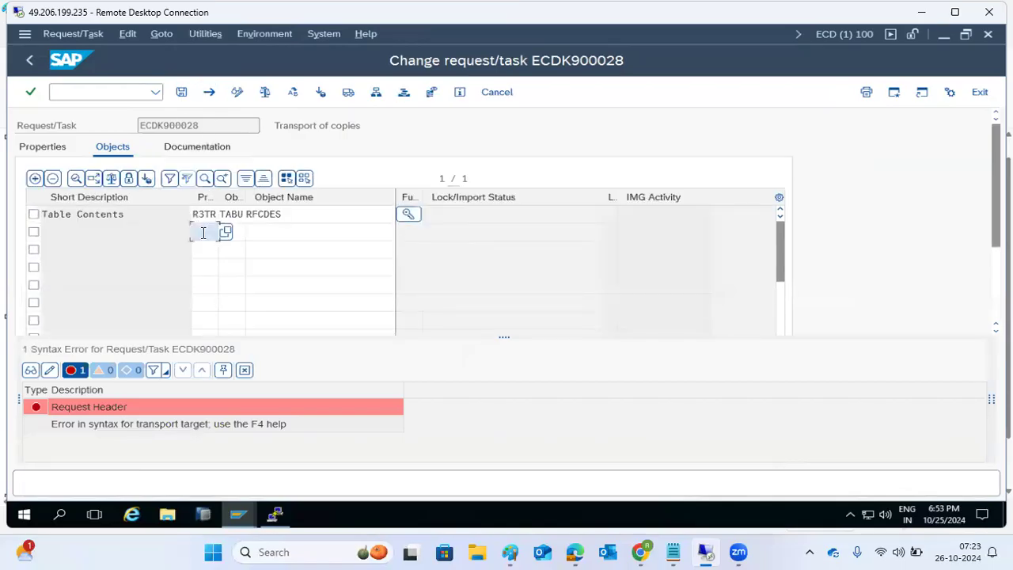
{"action": "left_click", "coordinate": [244, 251]}
{"action": "left_click", "coordinate": [247, 257]}
{"action": "left_click", "coordinate": [285, 229]}
{"action": "type", "text": "RFCDEST"}
{"action": "key", "text": "Return"}
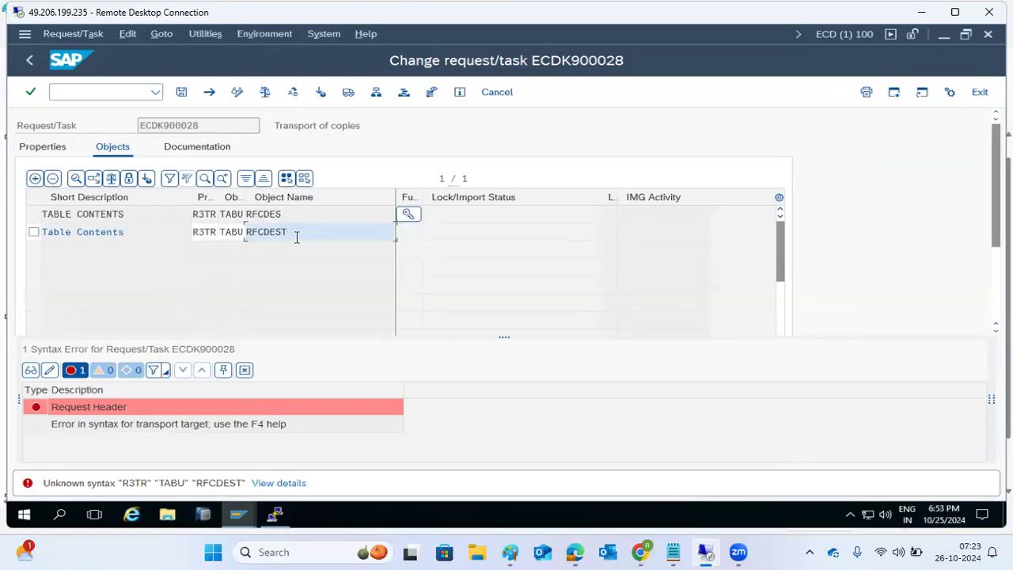
{"action": "key", "text": "BackSpace"}
{"action": "key", "text": "BackSpace"}
{"action": "key", "text": "BackSpace"}
{"action": "key", "text": "BackSpace"}
{"action": "type", "text": "DOC"}
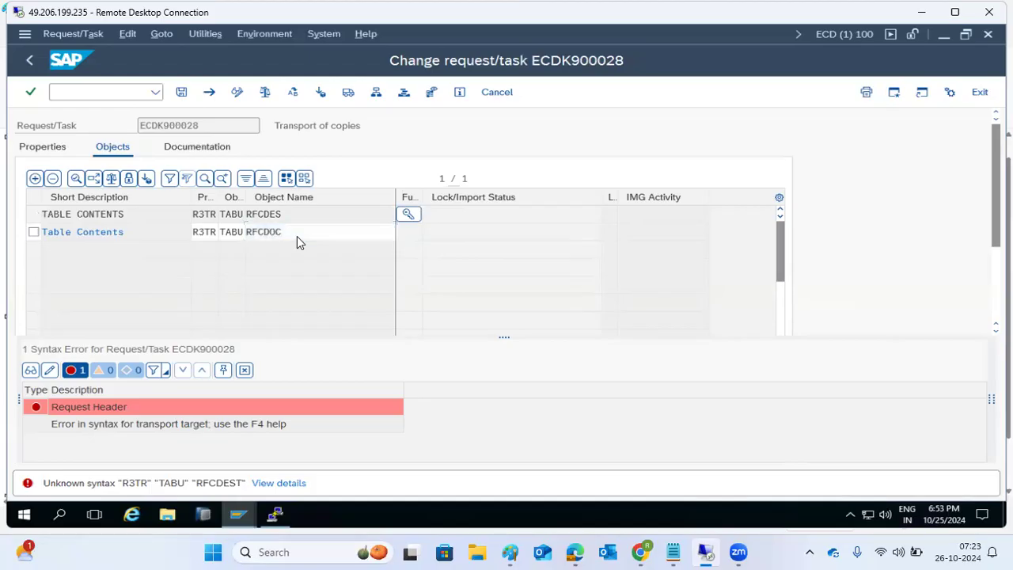
{"action": "key", "text": "Return"}
{"action": "left_click", "coordinate": [407, 235]}
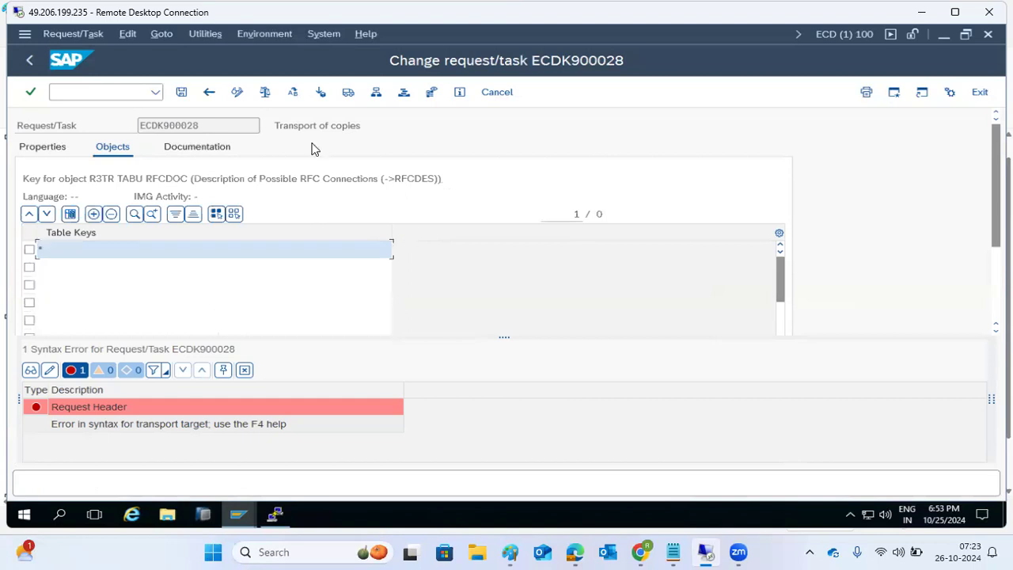
{"action": "left_click", "coordinate": [181, 92]}
{"action": "left_click", "coordinate": [235, 353]}
{"action": "left_click", "coordinate": [209, 93]}
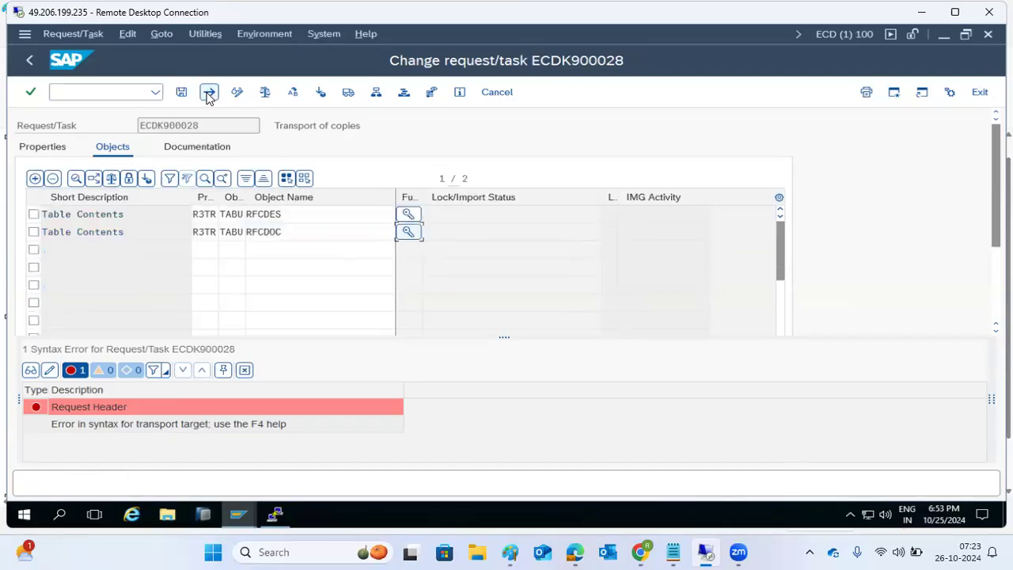
Step: Start a third object entry as R3TR TABU
{"action": "left_click", "coordinate": [204, 252]}
{"action": "left_click", "coordinate": [208, 267]}
{"action": "left_click", "coordinate": [242, 249]}
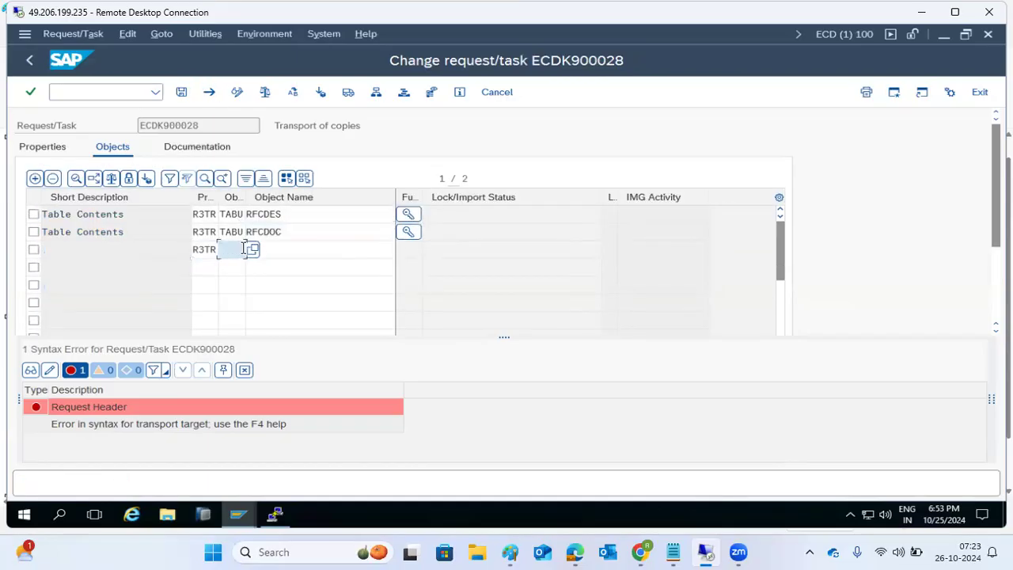
{"action": "type", "text": "TABU"}
{"action": "left_click", "coordinate": [334, 245]}
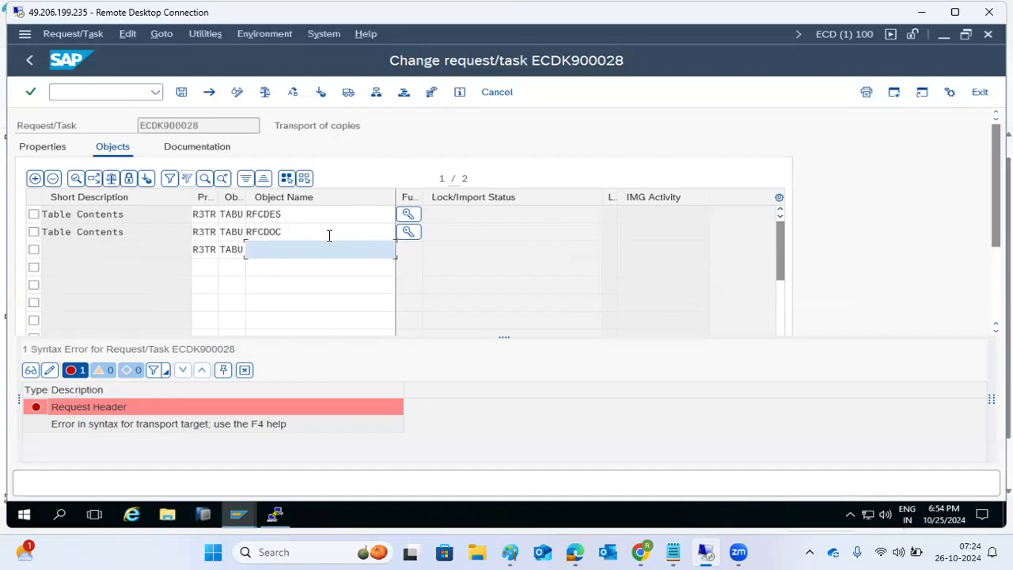
Step: Add object R3TR TABU RFCATTRIB with full table key * and save the request
{"action": "type", "text": "RFCATTRIBU"}
{"action": "key", "text": "Return"}
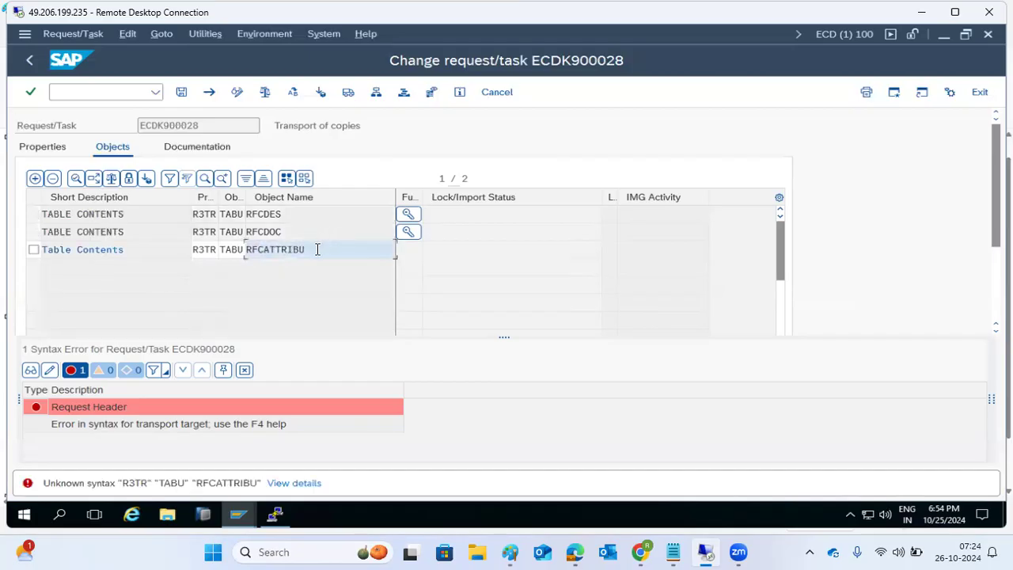
{"action": "key", "text": "Return"}
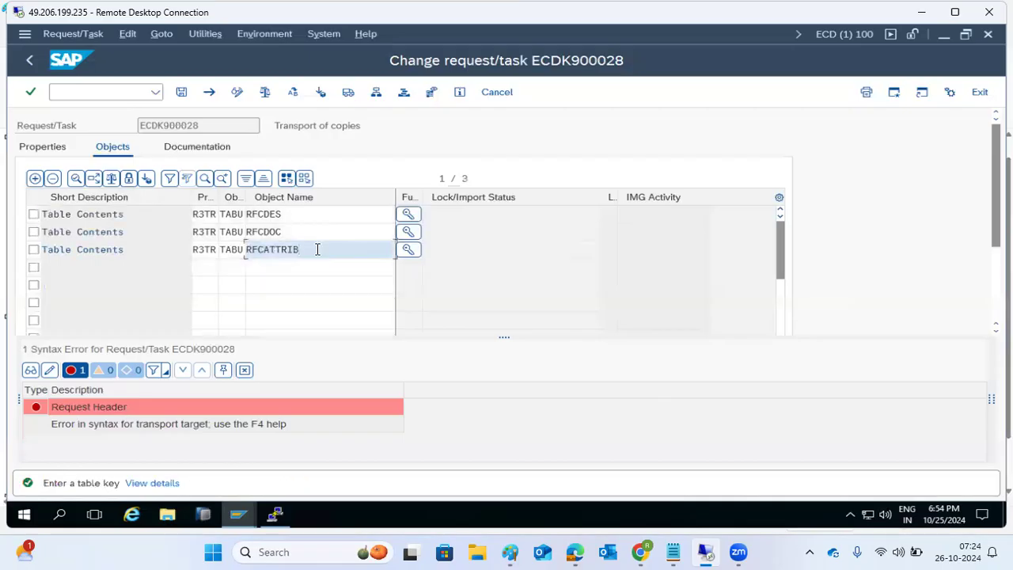
{"action": "left_click", "coordinate": [409, 252]}
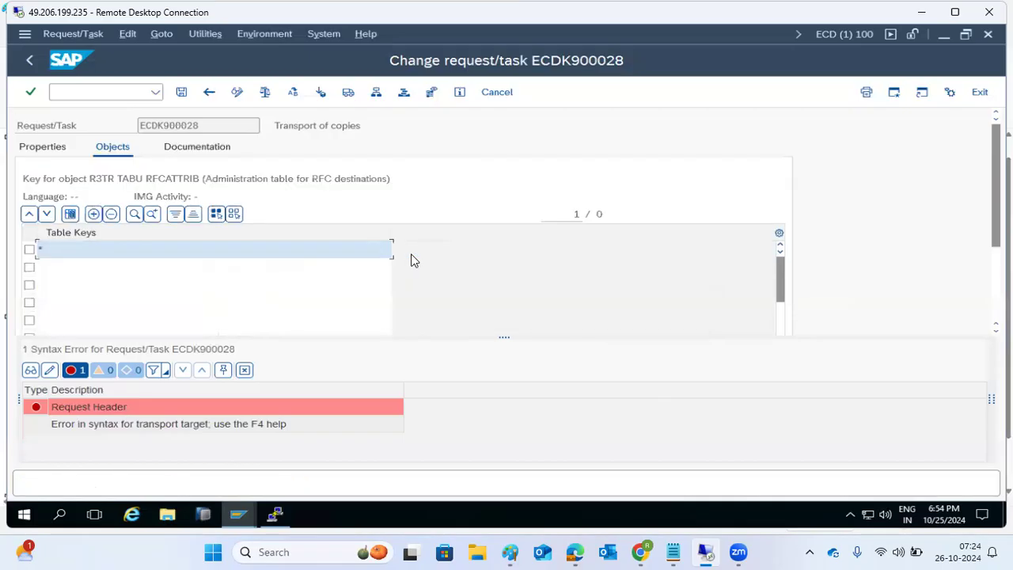
{"action": "left_click", "coordinate": [180, 93]}
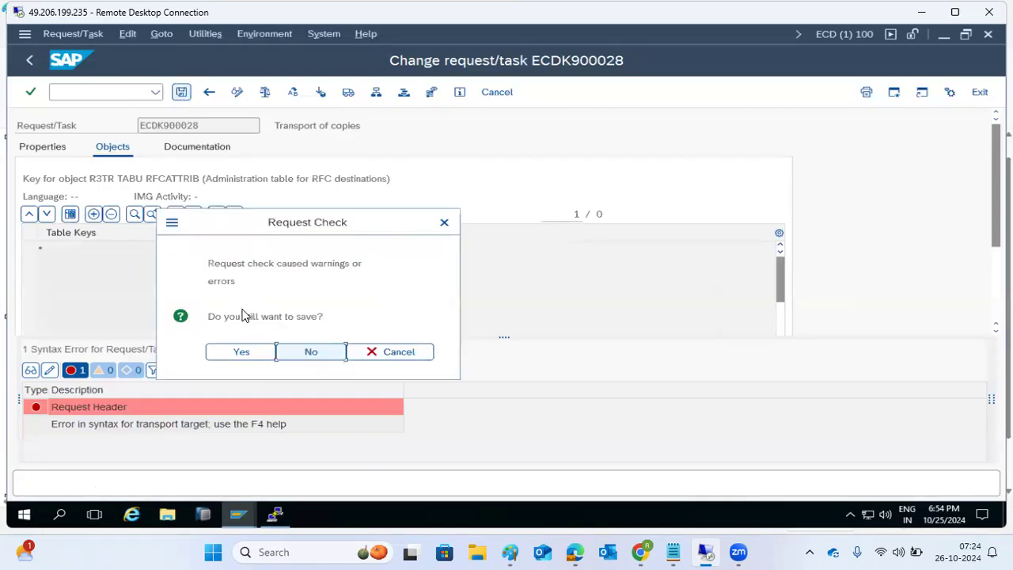
{"action": "left_click", "coordinate": [242, 350]}
{"action": "left_click", "coordinate": [210, 93]}
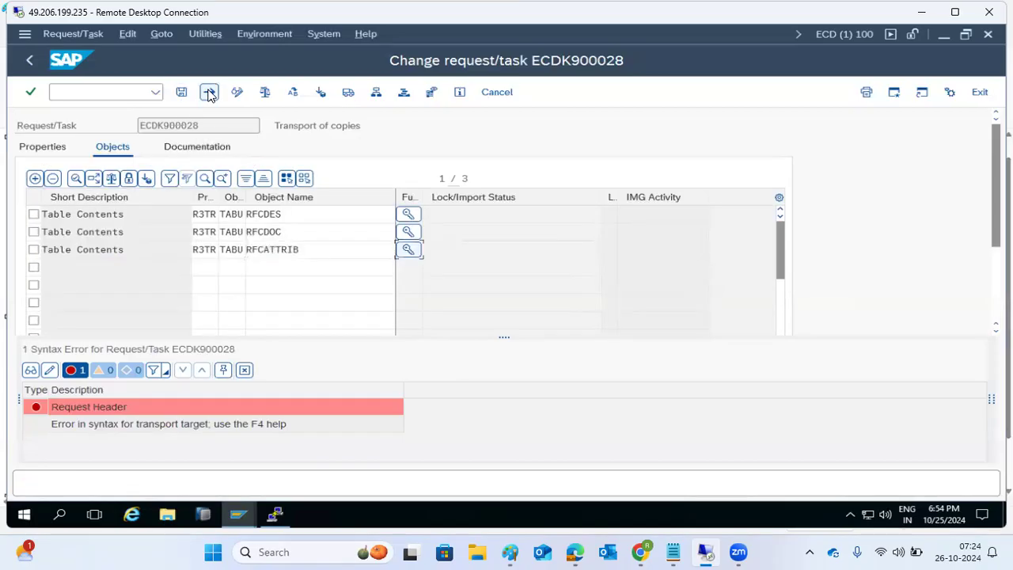
Step: Go back to the request overview and open ECDK900028's task details and properties
{"action": "left_click", "coordinate": [30, 60]}
{"action": "left_click", "coordinate": [324, 94]}
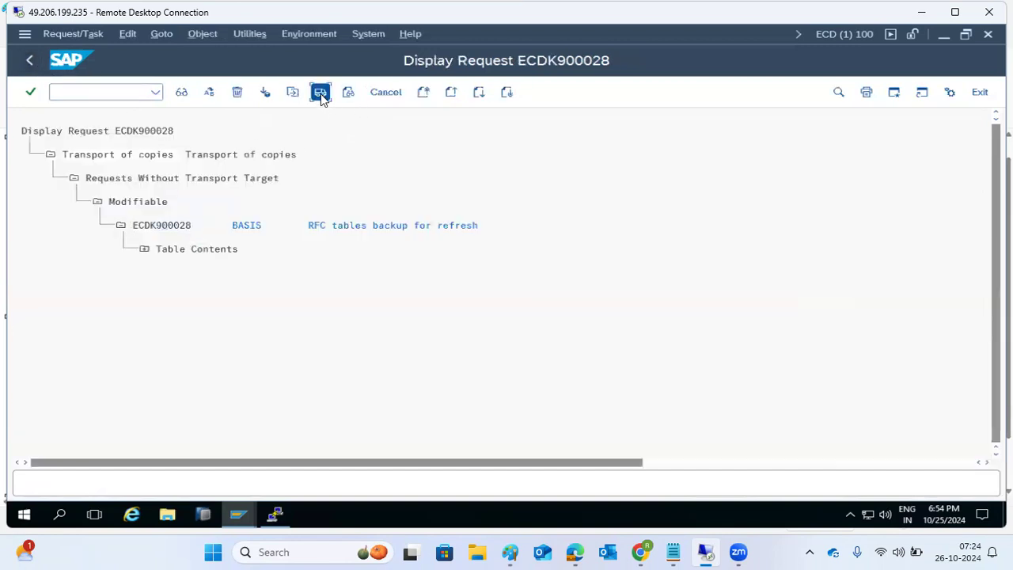
{"action": "double_click", "coordinate": [155, 226]}
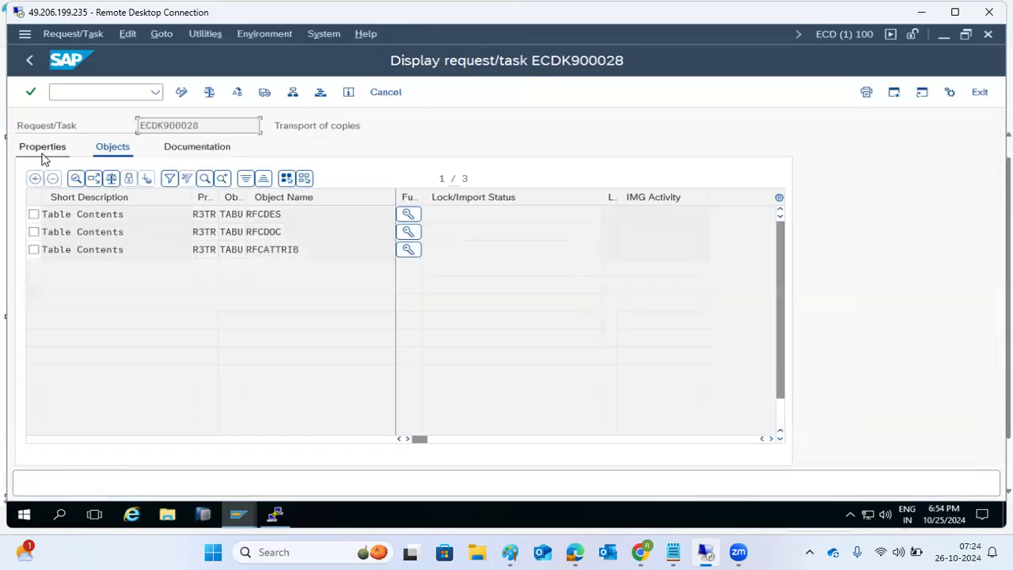
{"action": "left_click", "coordinate": [41, 150]}
Step: Pick VIR as ECDK900028's target system, save it, and release the request
{"action": "left_click", "coordinate": [180, 92]}
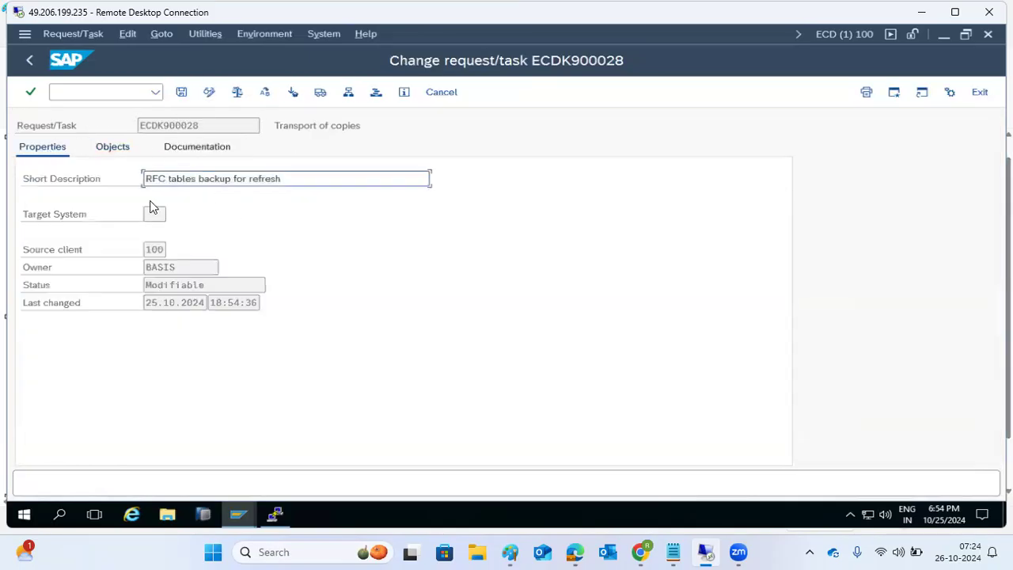
{"action": "left_click", "coordinate": [151, 213]}
{"action": "left_click", "coordinate": [214, 215]}
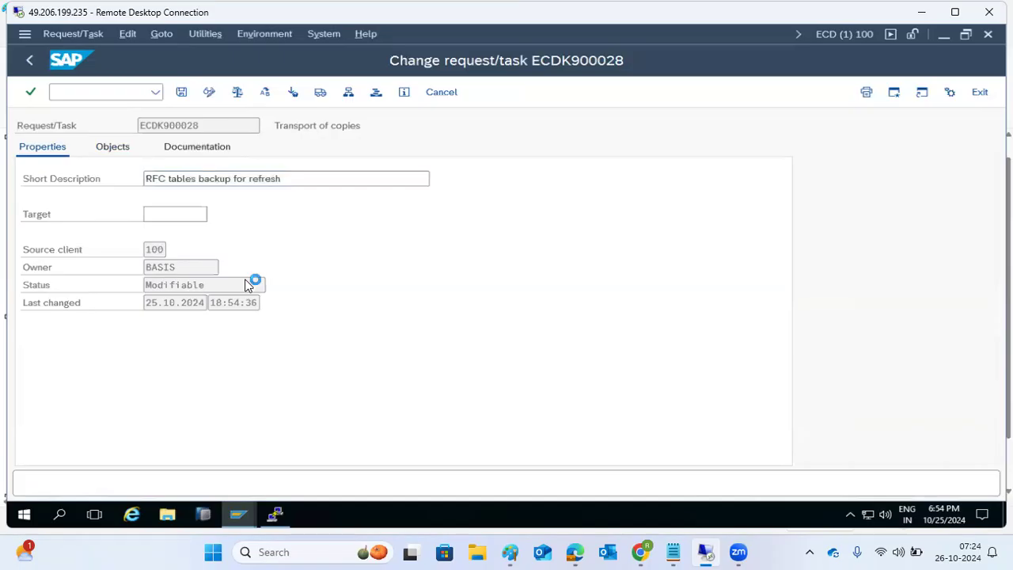
{"action": "left_click", "coordinate": [264, 245]}
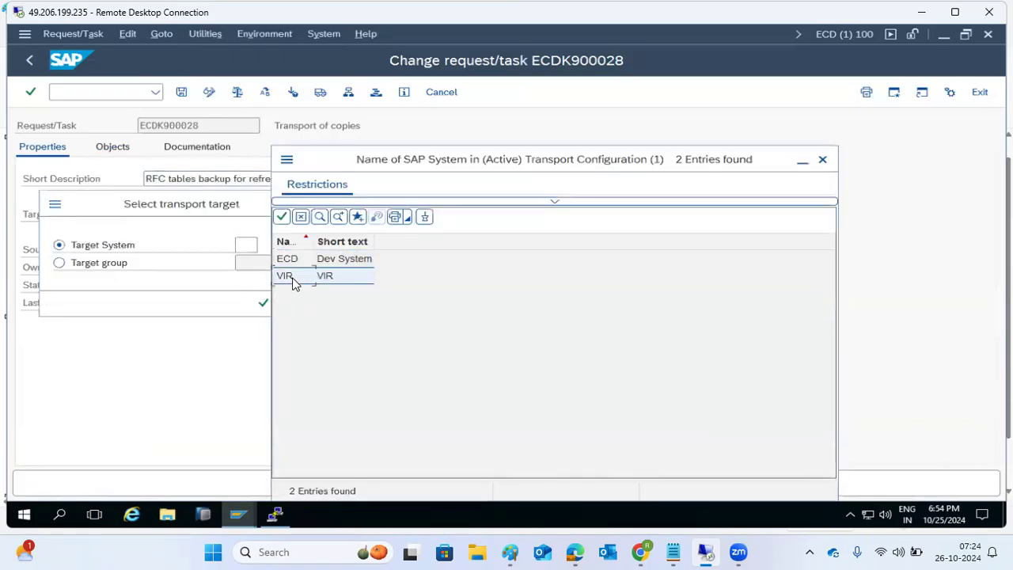
{"action": "double_click", "coordinate": [286, 277]}
{"action": "left_click", "coordinate": [263, 303]}
{"action": "left_click", "coordinate": [181, 93]}
{"action": "left_click", "coordinate": [321, 92]}
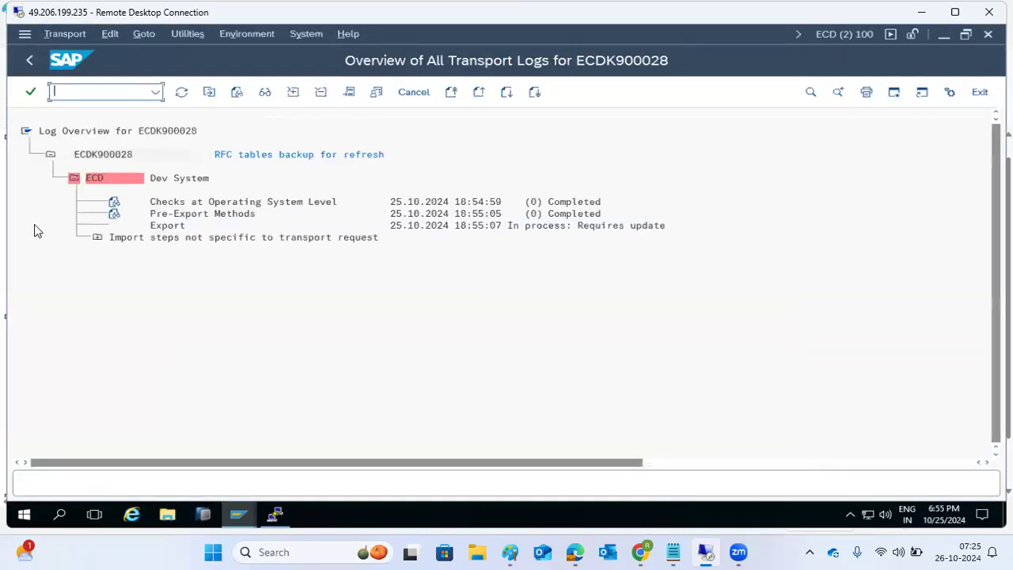
Step: Check the VIR export log, then open client 100's export details in SCC3
{"action": "left_click", "coordinate": [181, 92]}
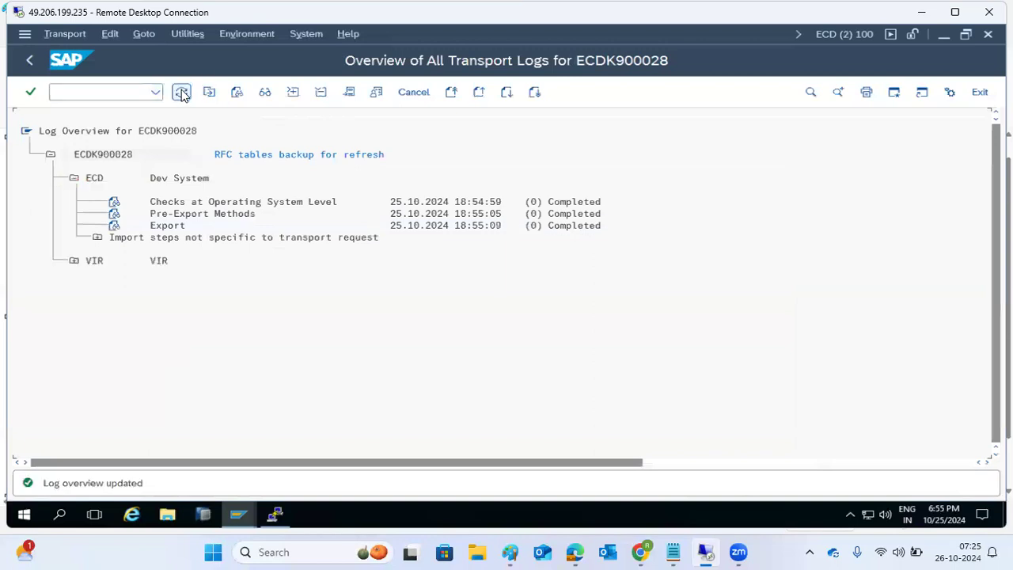
{"action": "left_click", "coordinate": [73, 262]}
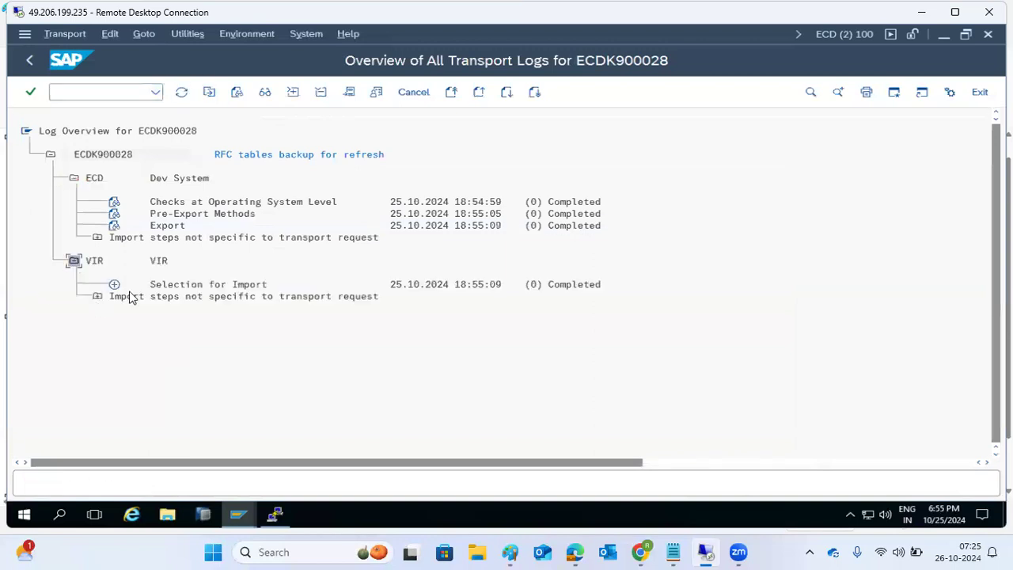
{"action": "left_click", "coordinate": [74, 95]}
{"action": "type", "text": "/nscc3"}
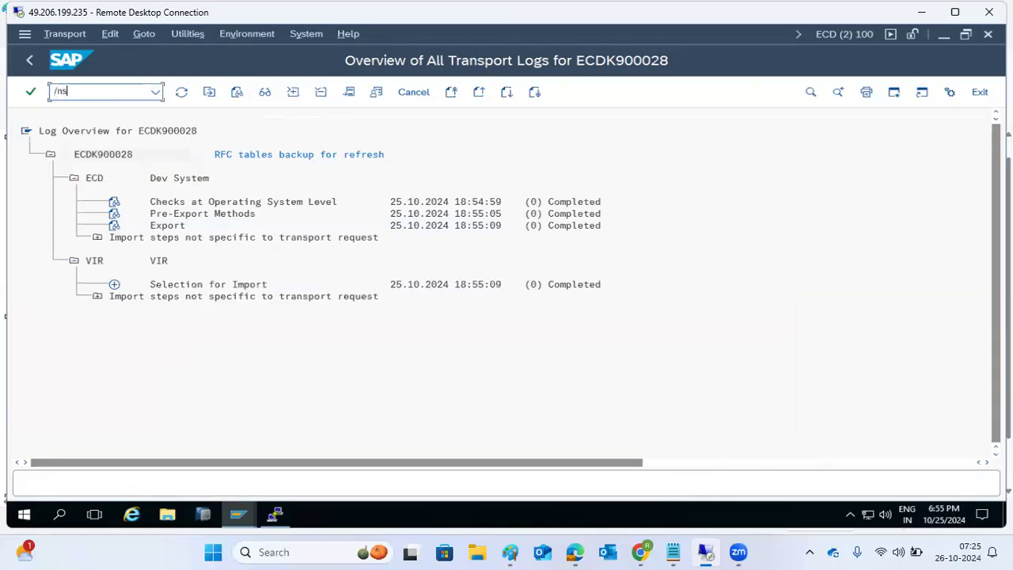
{"action": "key", "text": "Return"}
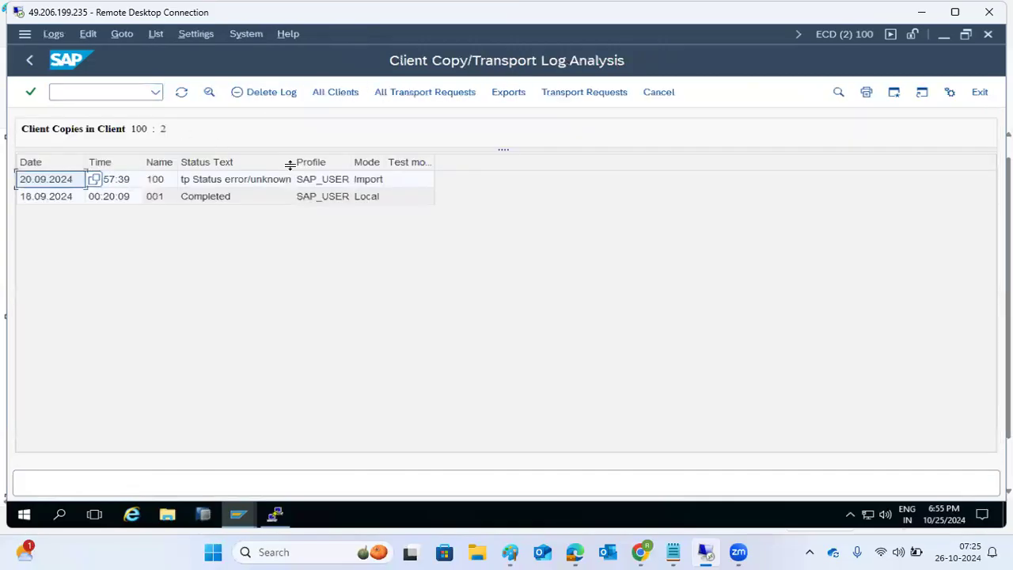
{"action": "left_click", "coordinate": [510, 93]}
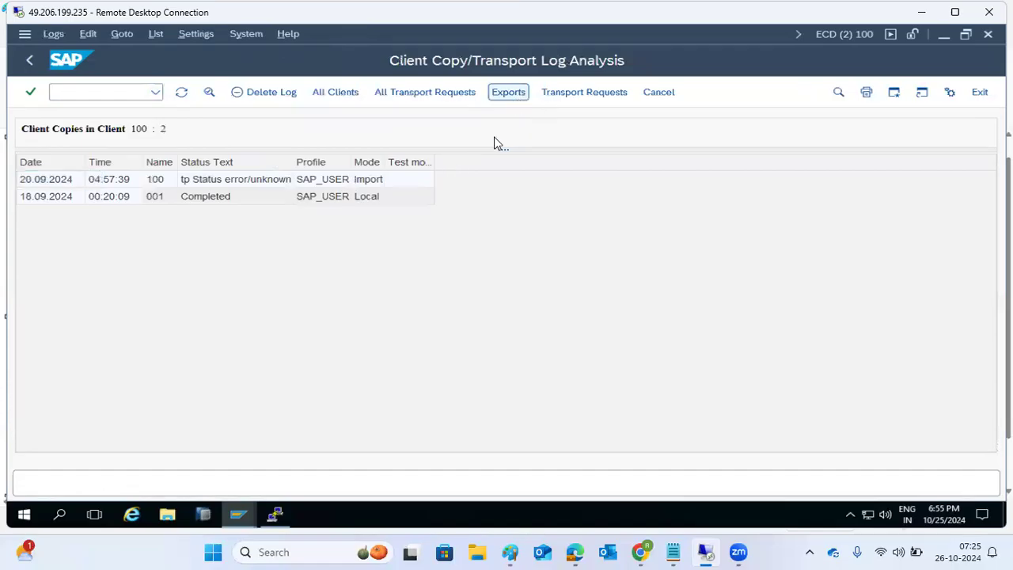
{"action": "left_click", "coordinate": [222, 191]}
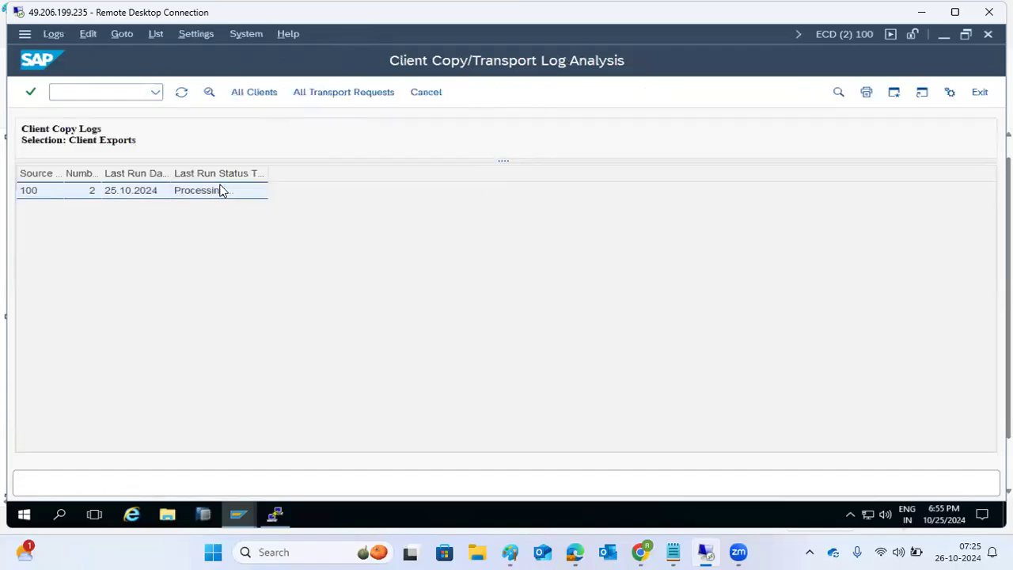
{"action": "double_click", "coordinate": [221, 191]}
{"action": "left_click", "coordinate": [31, 59]}
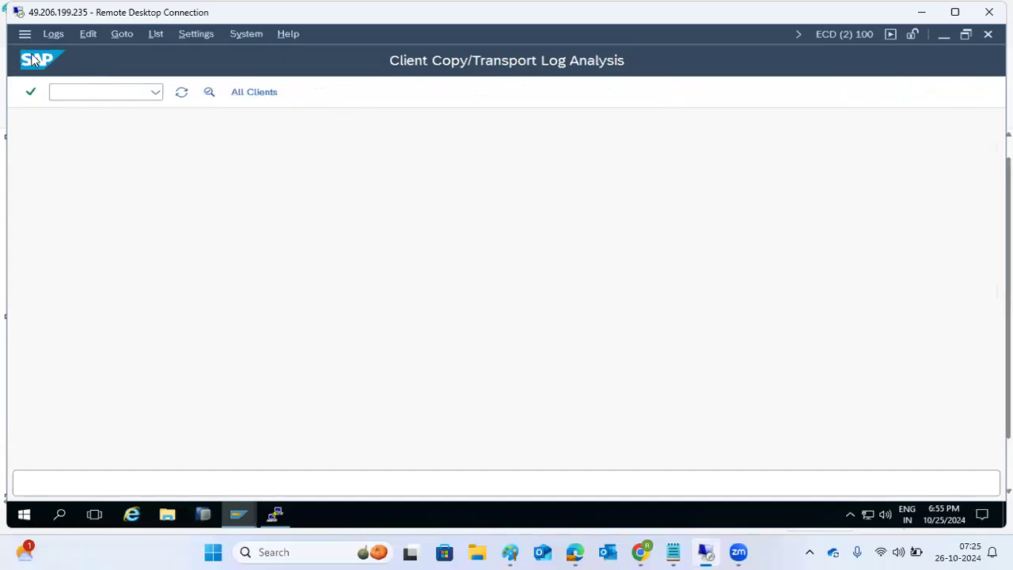
Step: Open logon group maintenance with /nsml
{"action": "left_click", "coordinate": [68, 94]}
{"action": "type", "text": "/nsml"}
{"action": "key", "text": "Return"}
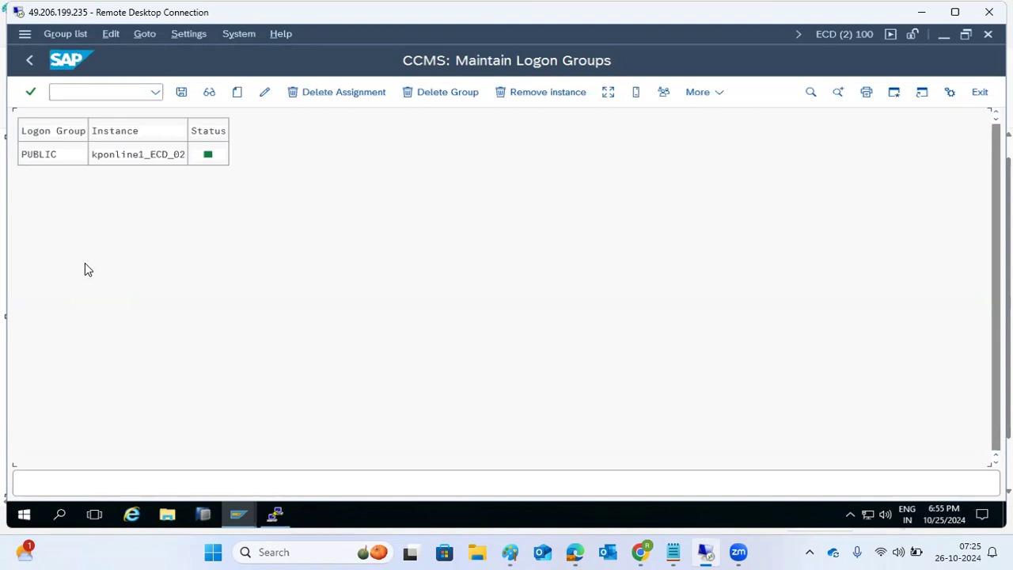
Step: View RFC server groups in RZ12, then open the SM61 background controller list
{"action": "left_click", "coordinate": [111, 91]}
{"action": "type", "text": "/nrz12"}
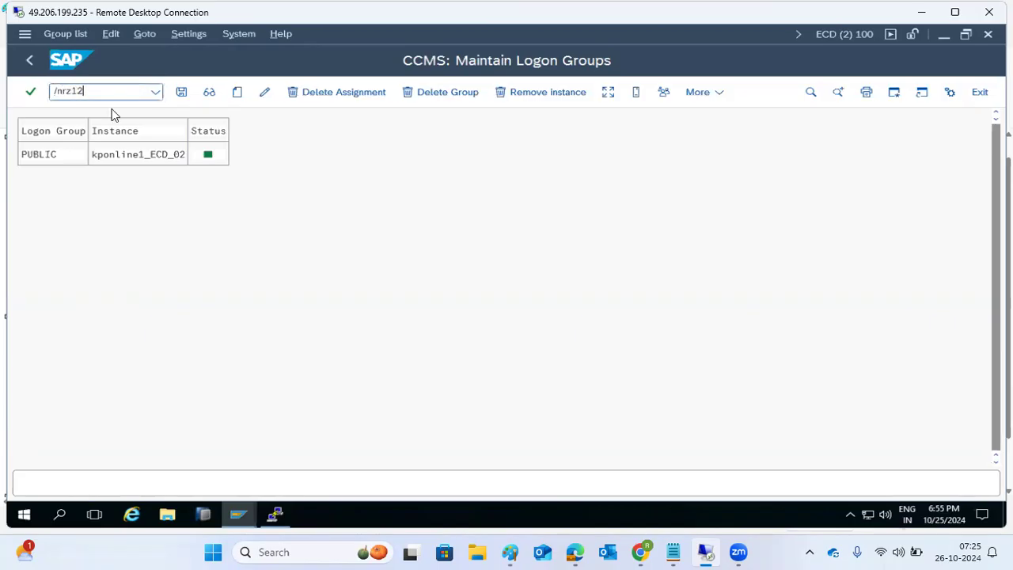
{"action": "key", "text": "Return"}
{"action": "left_click", "coordinate": [111, 92]}
{"action": "type", "text": "/n"}
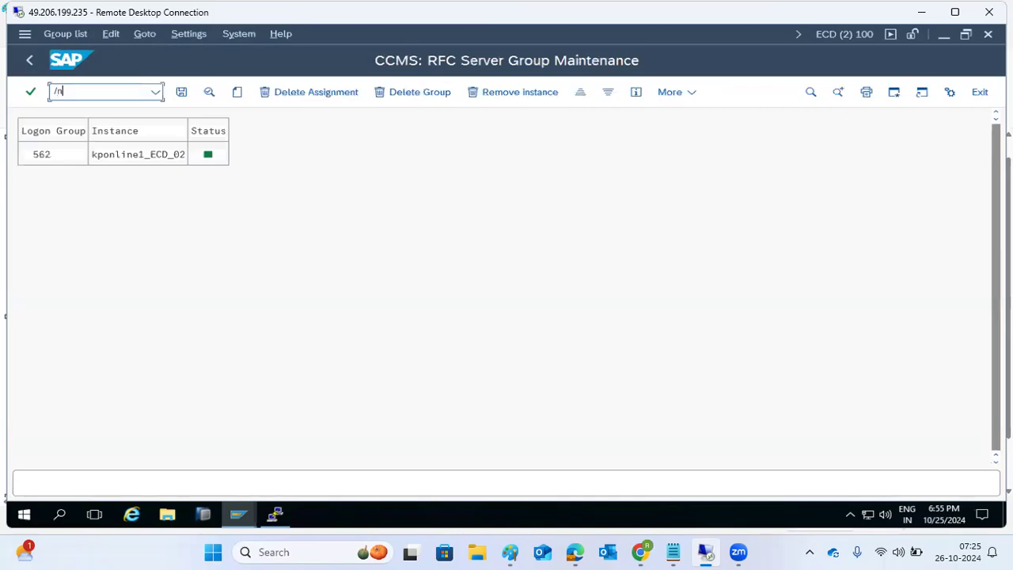
{"action": "type", "text": "sm61"}
{"action": "key", "text": "Return"}
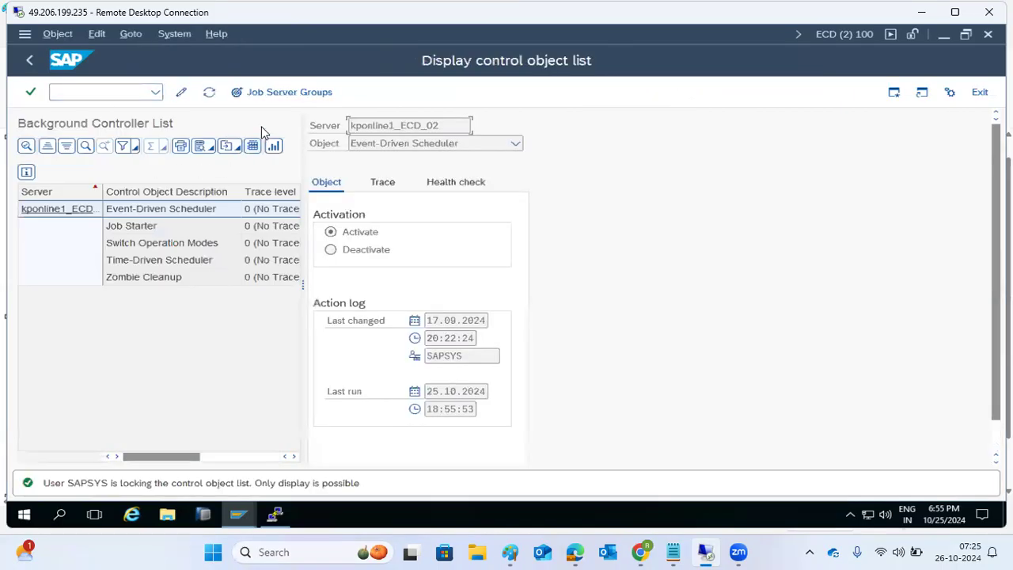
Step: Confirm server kponline1_ECD_02 is in job server group SAP_BTC_DEFAULT
{"action": "left_click", "coordinate": [273, 94]}
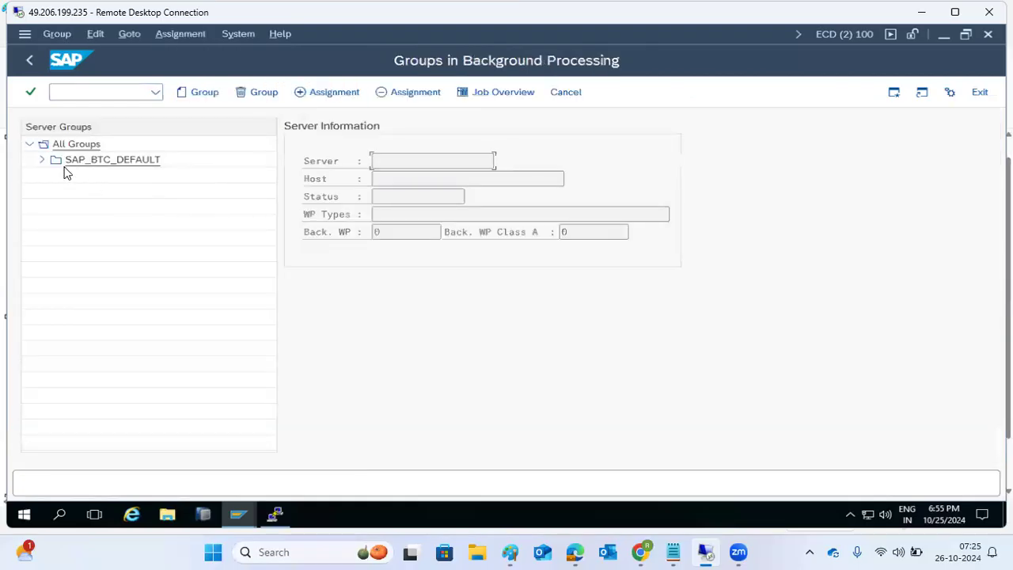
{"action": "left_click", "coordinate": [43, 160]}
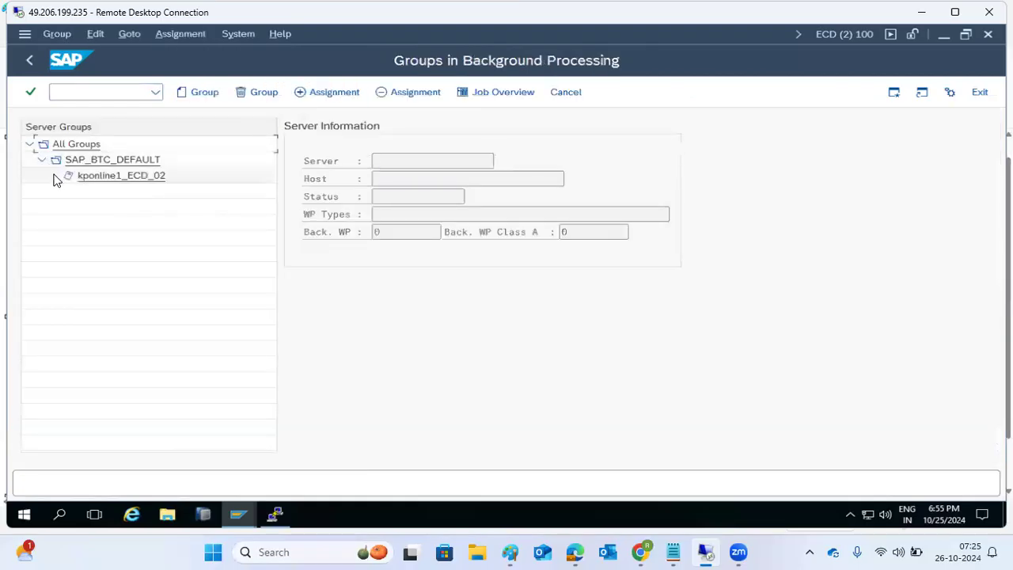
{"action": "left_click", "coordinate": [144, 179]}
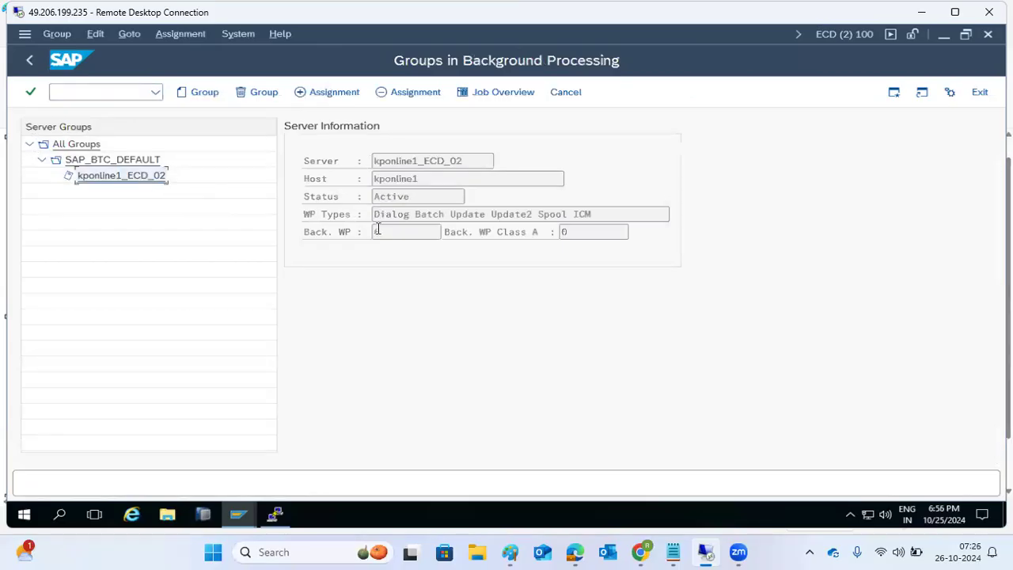
{"action": "left_click", "coordinate": [27, 62]}
Step: Review the SLD registration settings, then leave for the start screen, confirming Yes
{"action": "type", "text": "/nsm37"}
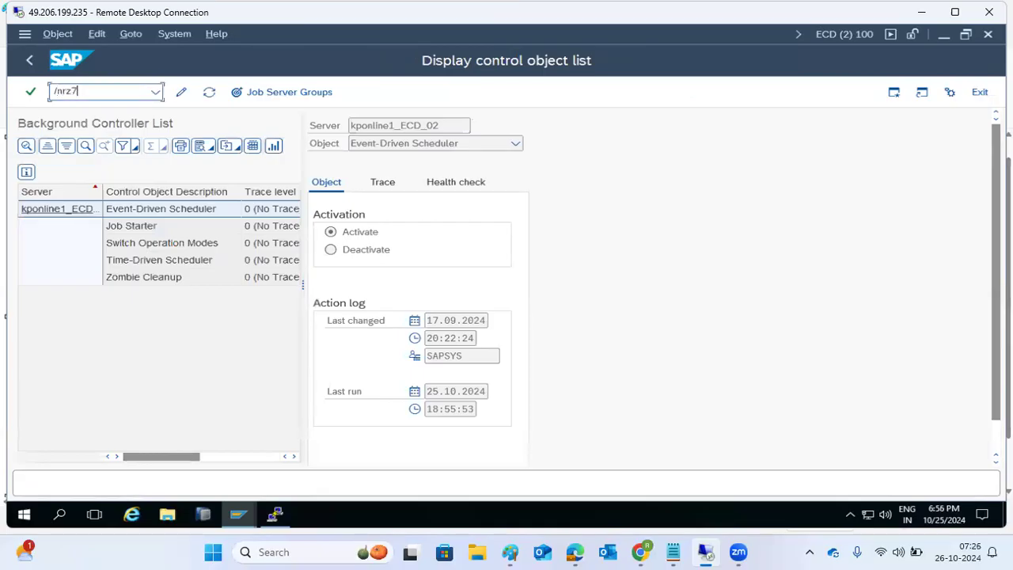
{"action": "key", "text": "Return"}
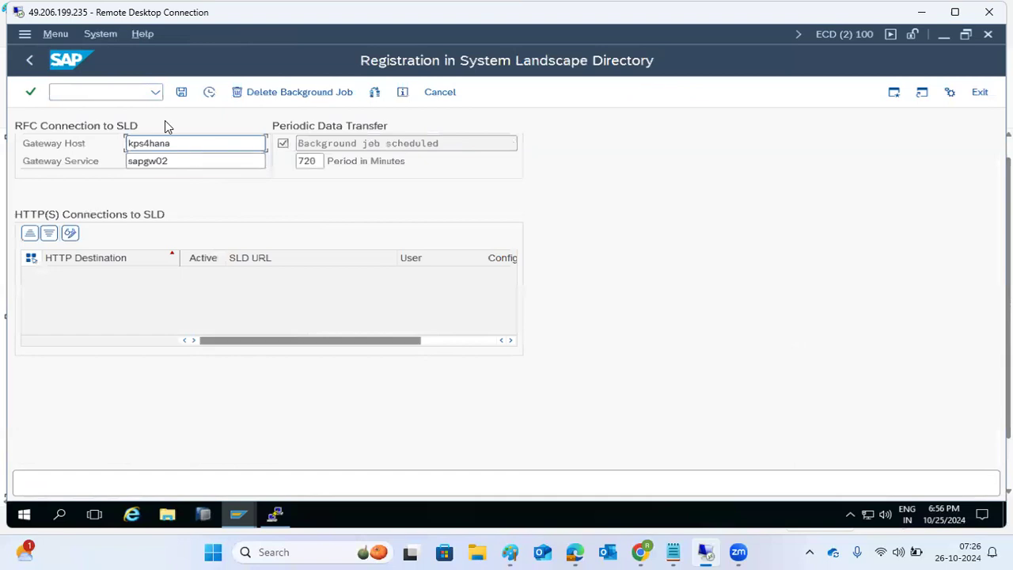
{"action": "left_click", "coordinate": [34, 60]}
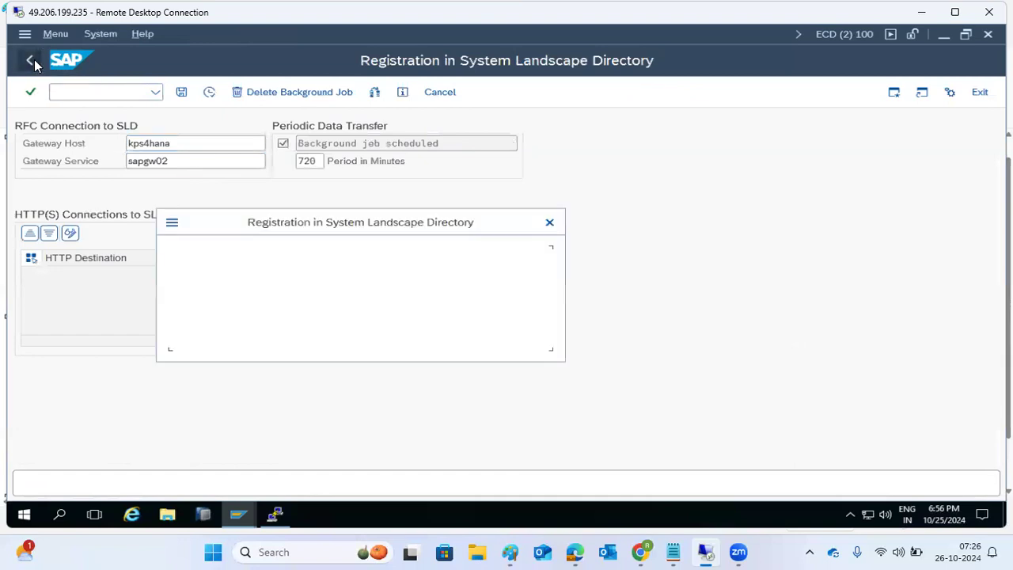
{"action": "left_click", "coordinate": [245, 335]}
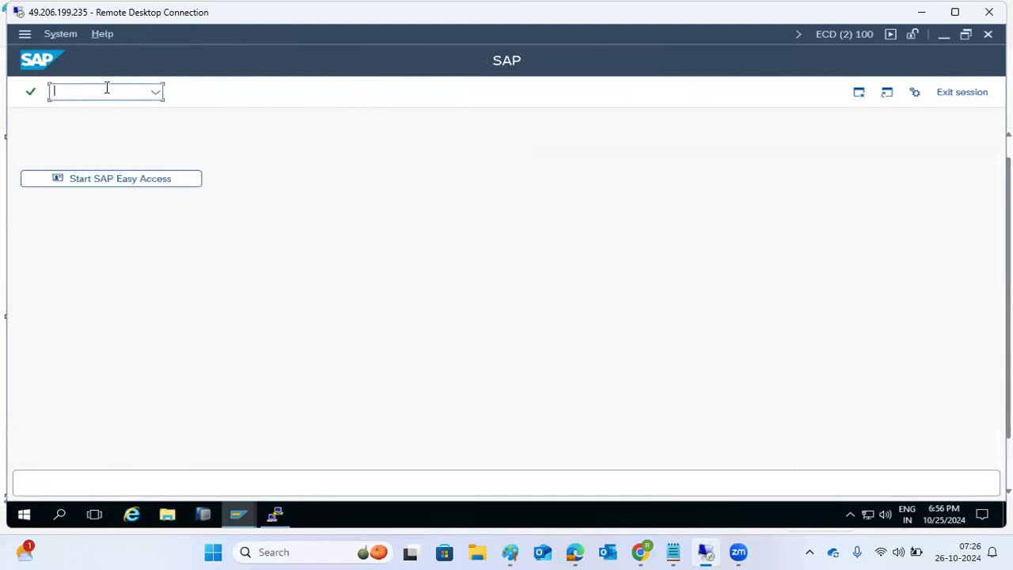
{"action": "type", "text": "/nsldapicust"}
{"action": "key", "text": "Return"}
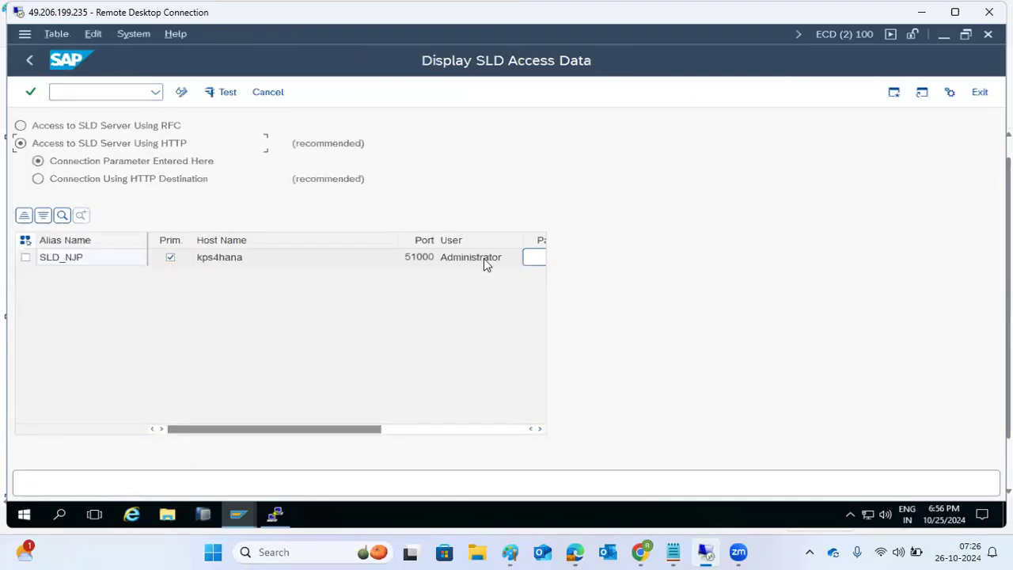
{"action": "left_click", "coordinate": [30, 64]}
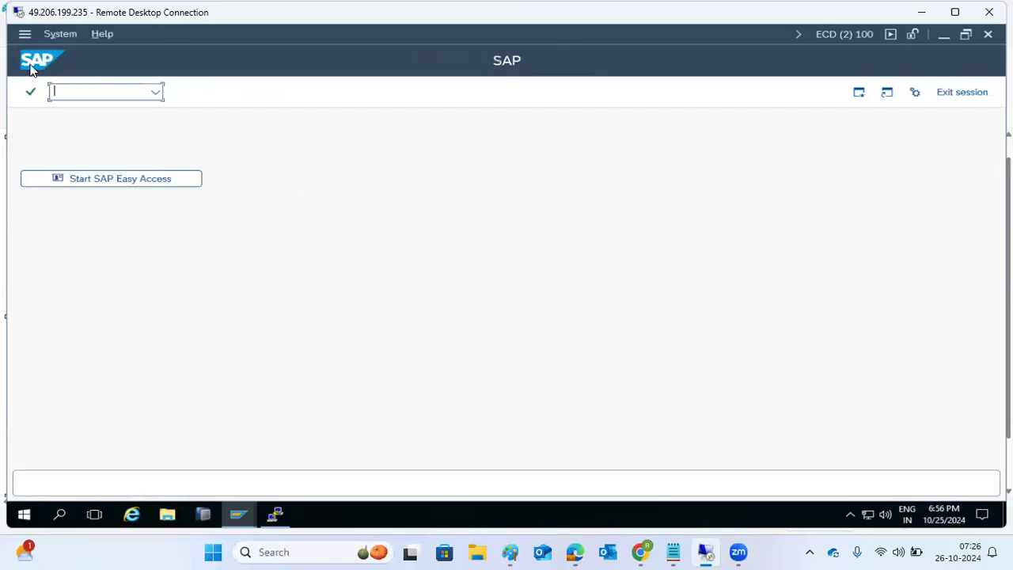
{"action": "type", "text": "/n"}
{"action": "type", "text": "spad"}
{"action": "key", "text": "Return"}
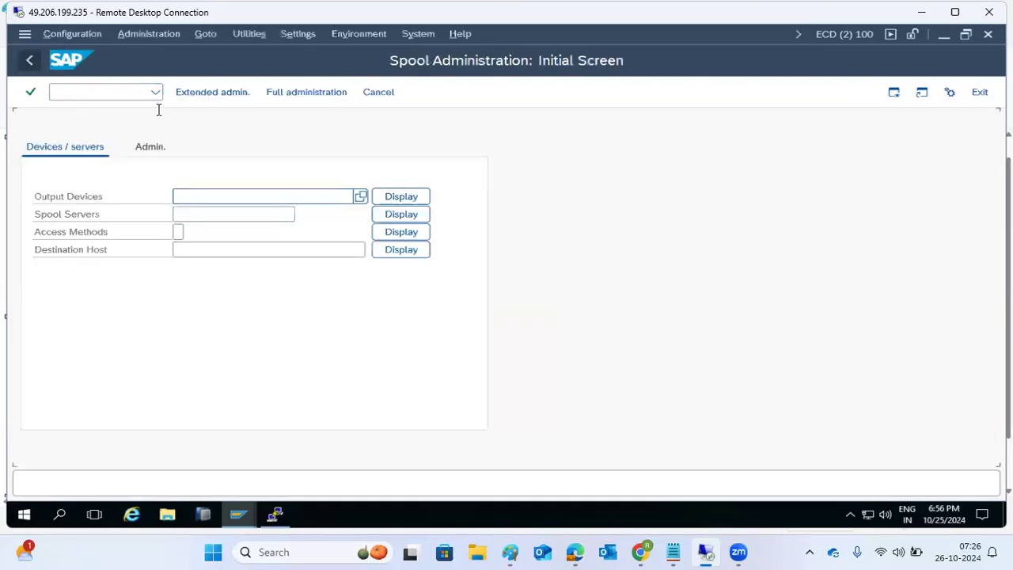
Step: Export all output devices with Execute export and Export Printer Configuration ticked
{"action": "left_click", "coordinate": [407, 200]}
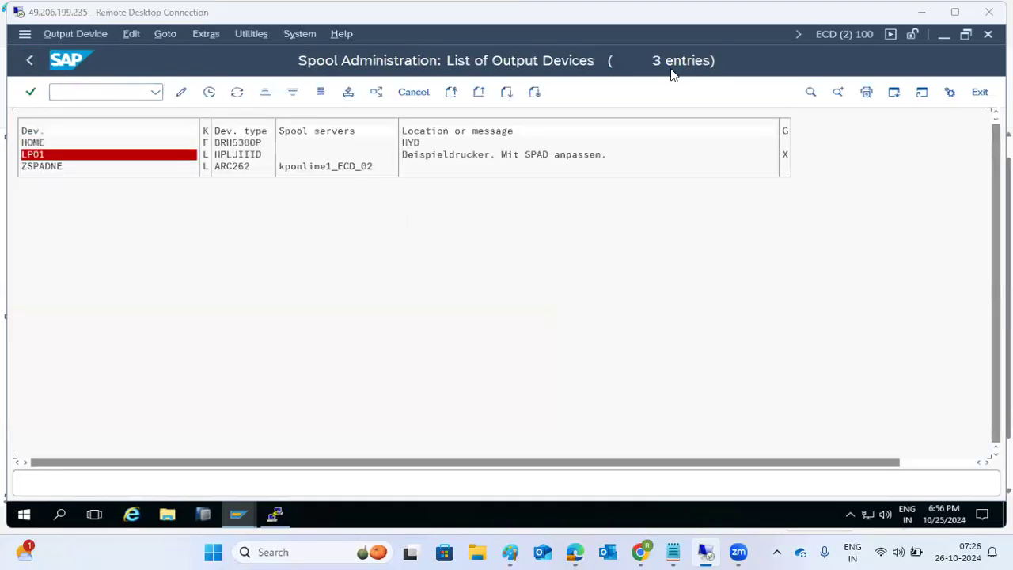
{"action": "left_click", "coordinate": [261, 34]}
{"action": "mouse_move", "coordinate": [329, 58]}
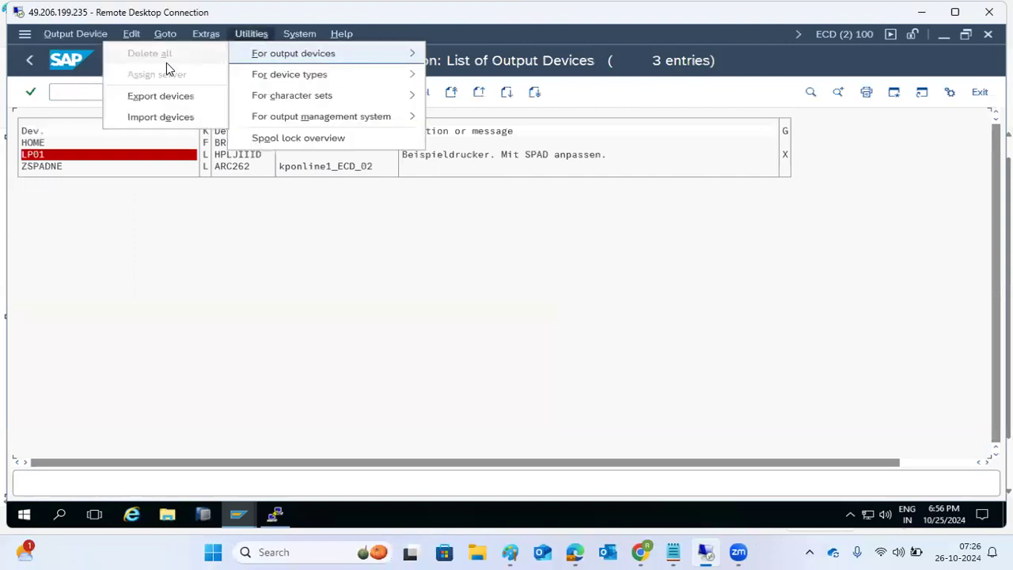
{"action": "left_click", "coordinate": [154, 96]}
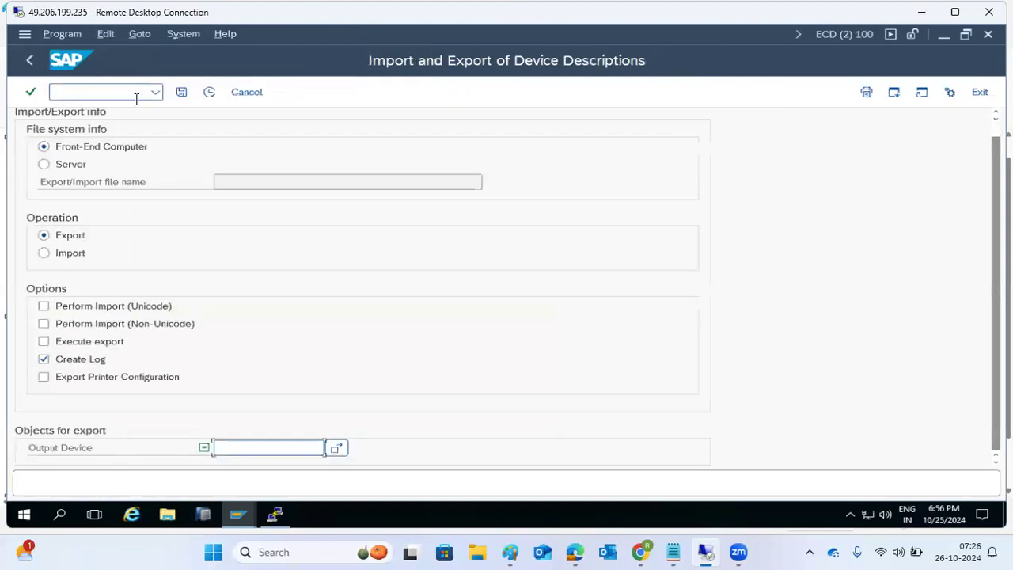
{"action": "left_click", "coordinate": [45, 341]}
{"action": "left_click", "coordinate": [44, 377]}
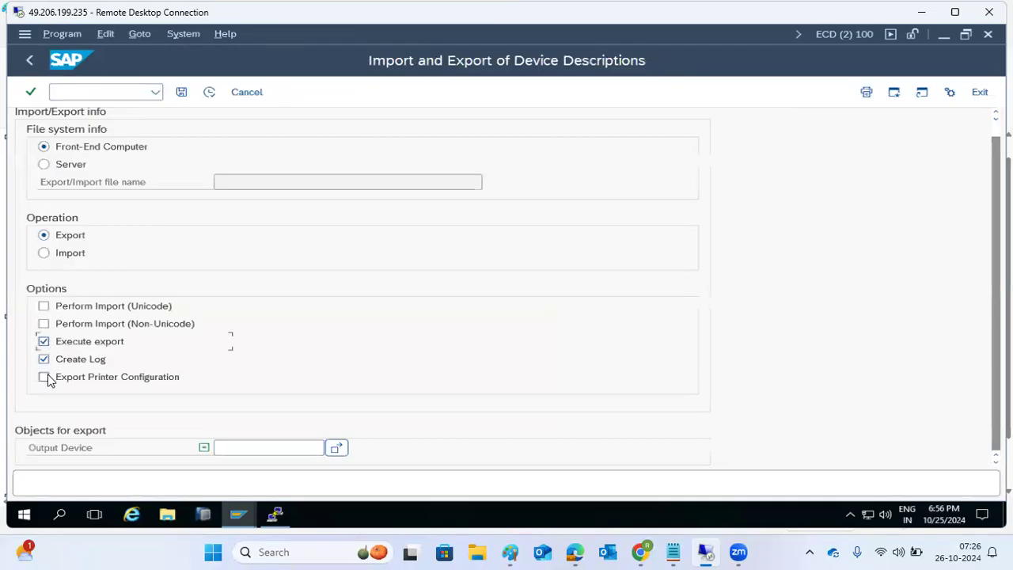
{"action": "left_click", "coordinate": [258, 448]}
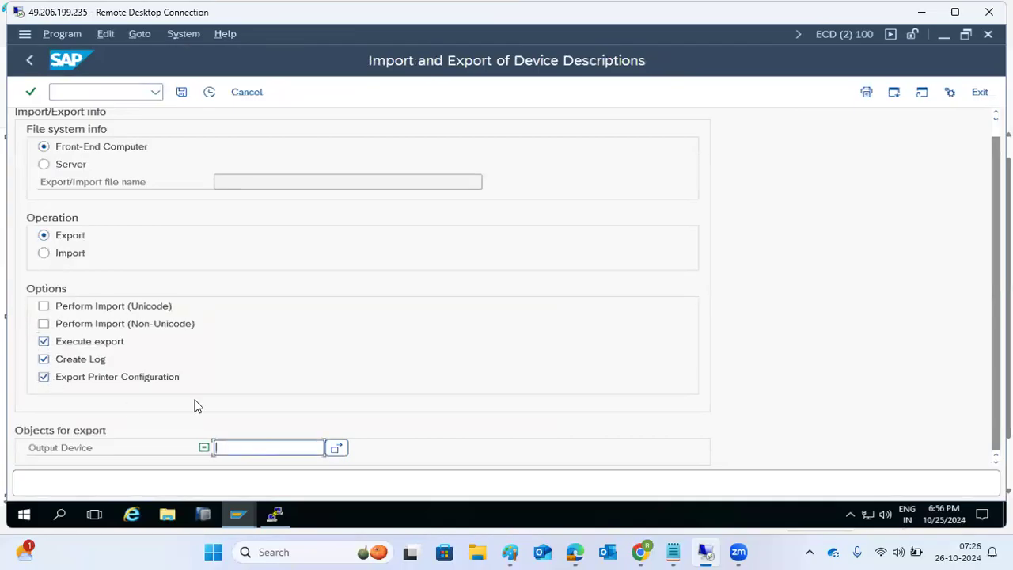
{"action": "left_click", "coordinate": [210, 92]}
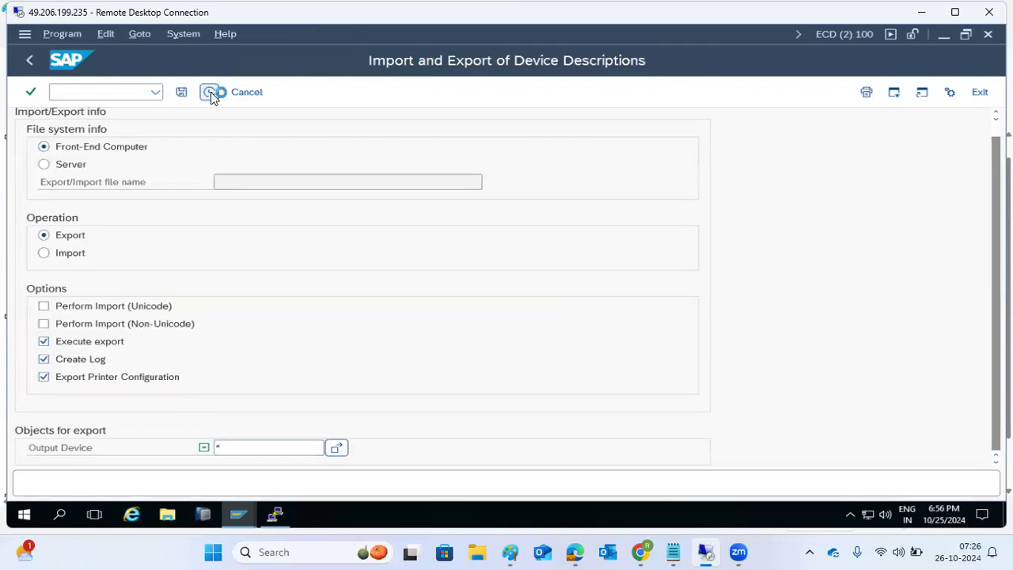
{"action": "left_click", "coordinate": [245, 352]}
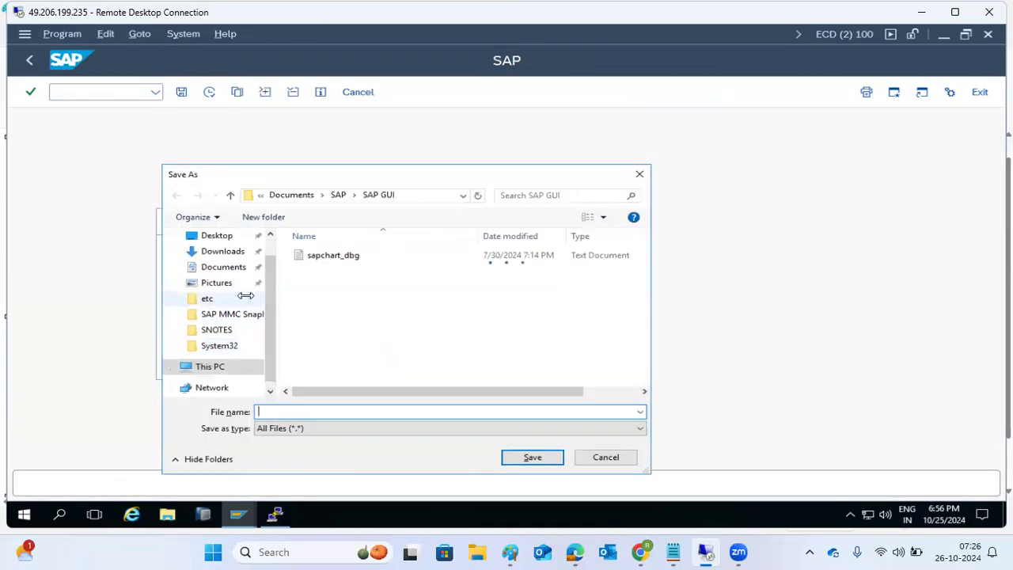
Step: Save the device export file as SPAD in the Downloads folder
{"action": "left_click", "coordinate": [216, 256]}
{"action": "left_click", "coordinate": [219, 305]}
{"action": "left_click", "coordinate": [224, 320]}
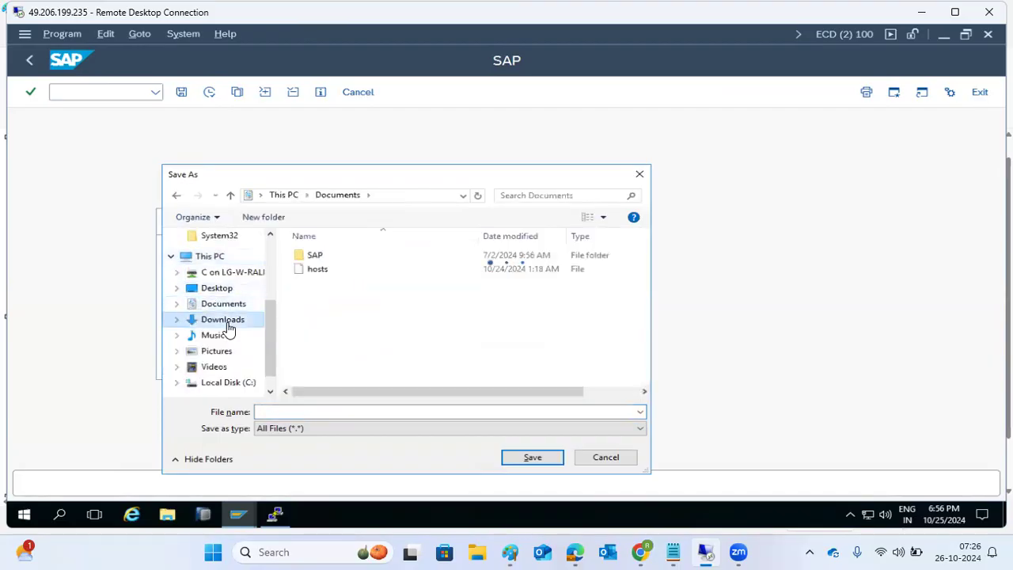
{"action": "left_click", "coordinate": [276, 413]}
{"action": "type", "text": "SPAD"}
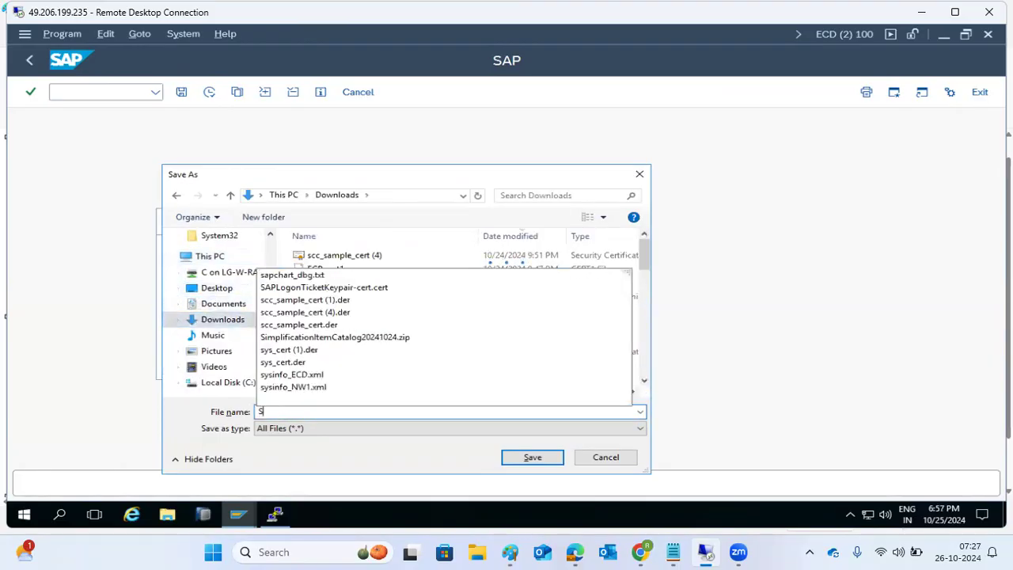
{"action": "left_click", "coordinate": [530, 459]}
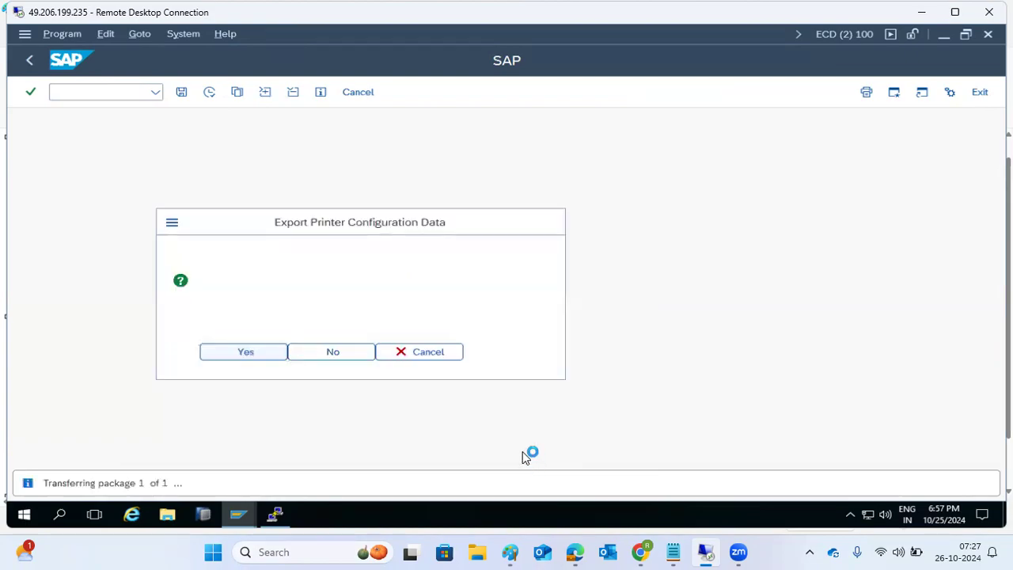
{"action": "left_click", "coordinate": [240, 351]}
{"action": "left_click", "coordinate": [177, 379]}
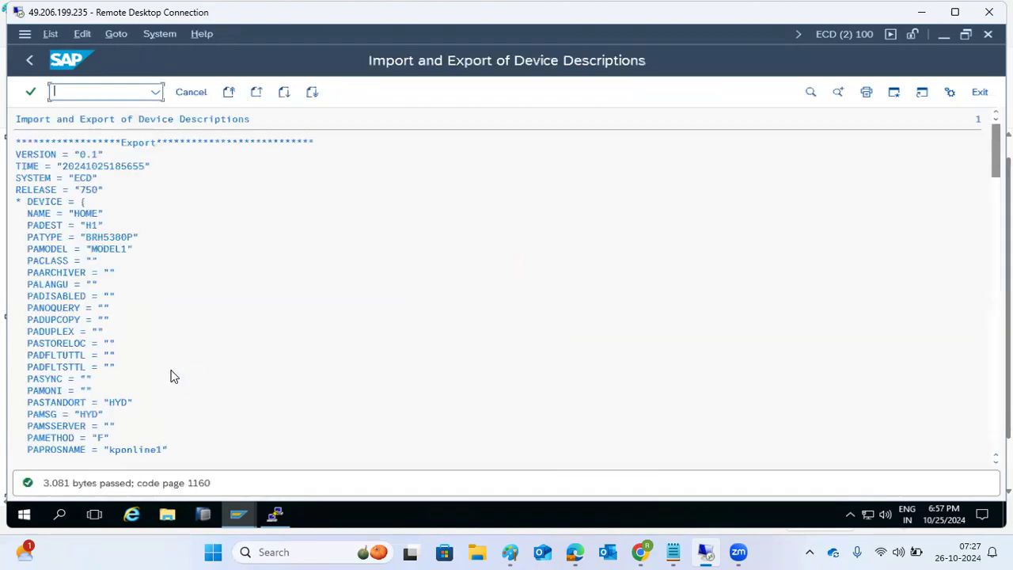
Step: Leave the output device list and enter transaction /nstrustsso2
{"action": "left_click", "coordinate": [30, 60]}
{"action": "left_click", "coordinate": [58, 91]}
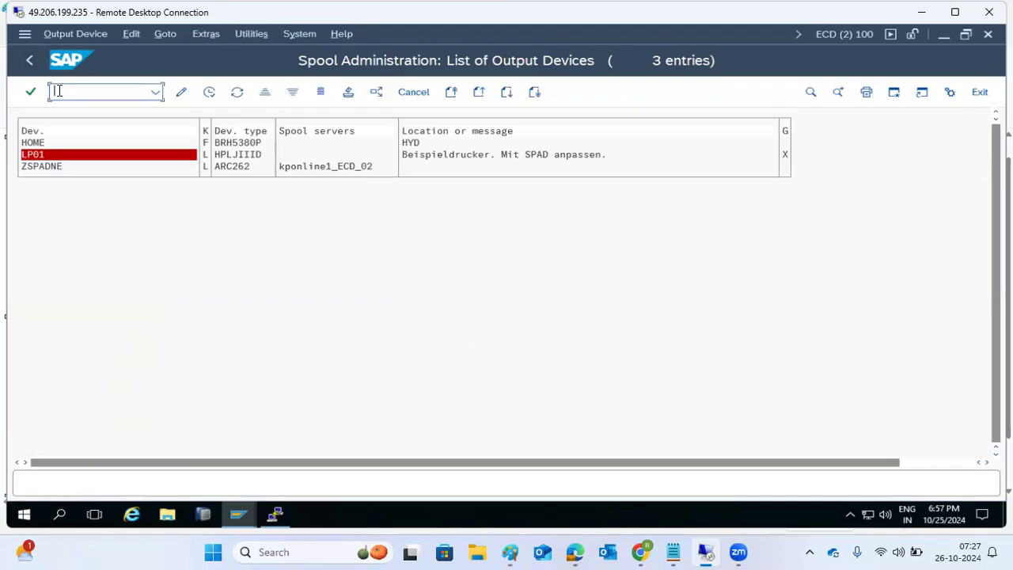
{"action": "type", "text": "/nstrustsso2"}
Step: Open the SSO trust manager, select the System PSE, and switch to change mode
{"action": "key", "text": "Return"}
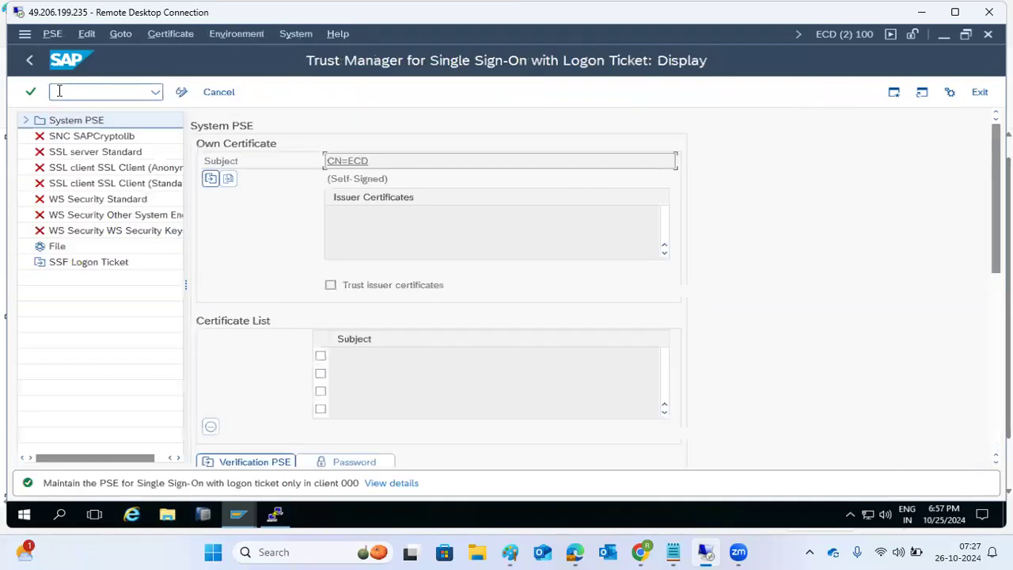
{"action": "left_click", "coordinate": [68, 121]}
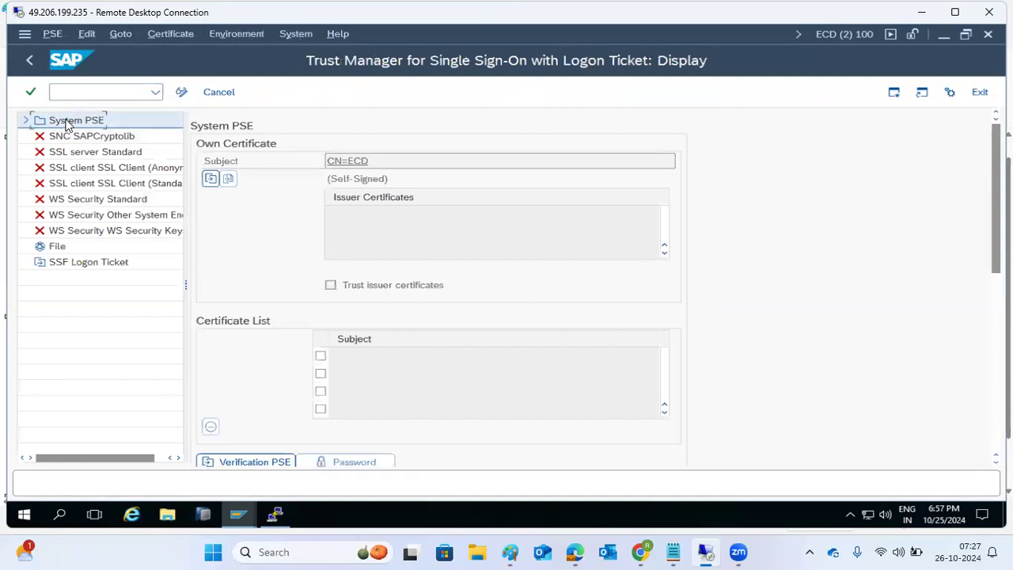
{"action": "left_click", "coordinate": [68, 136]}
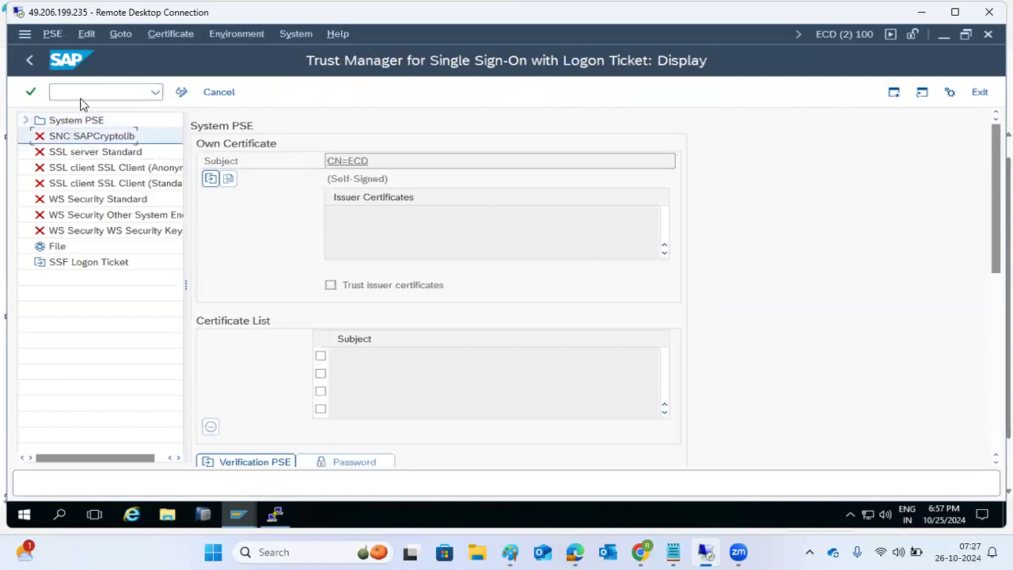
{"action": "left_click", "coordinate": [111, 120]}
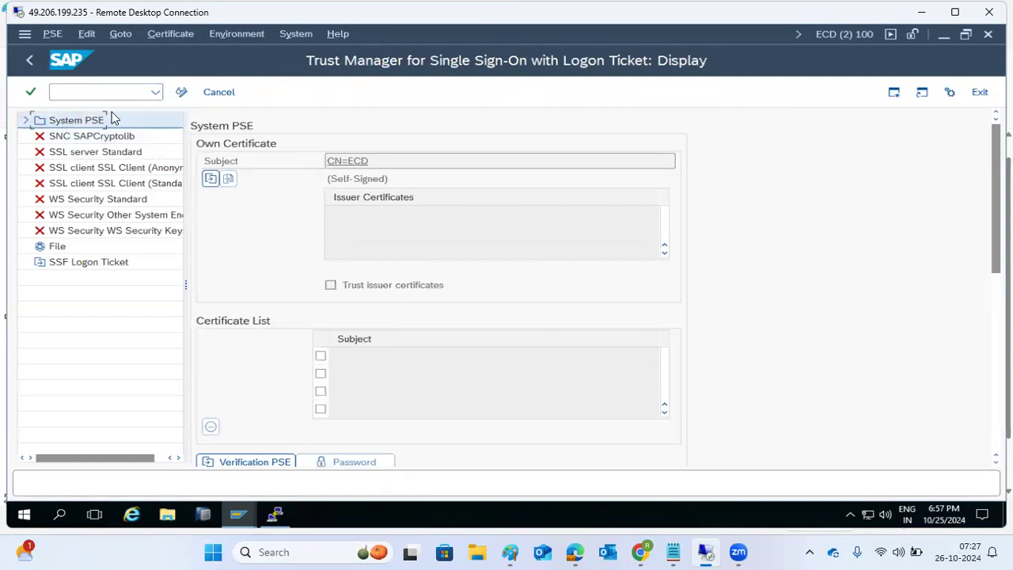
{"action": "left_click", "coordinate": [181, 92]}
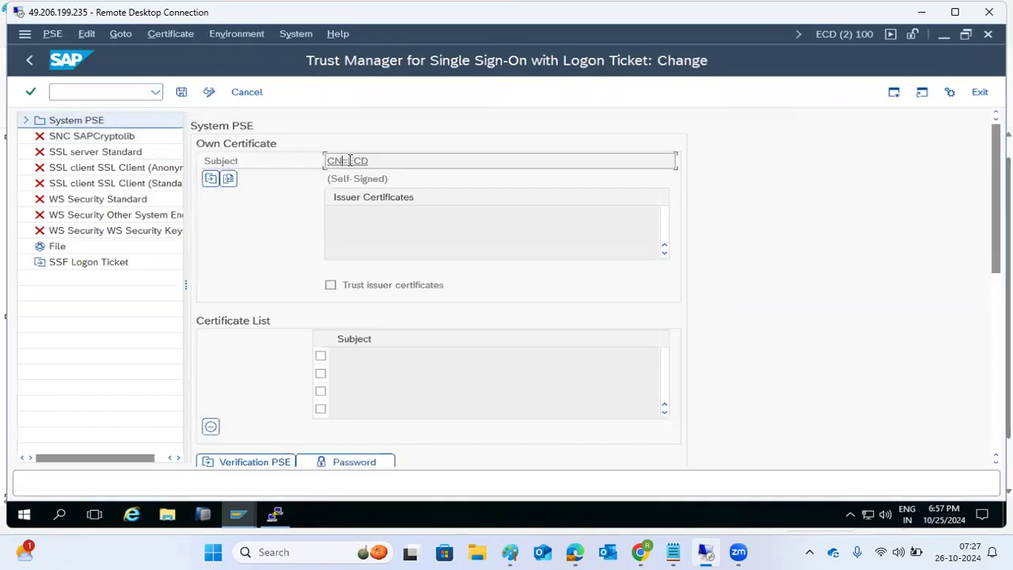
Step: Export the System PSE as SYSTEMOSE in Downloads and return to the start screen
{"action": "left_click", "coordinate": [52, 34]}
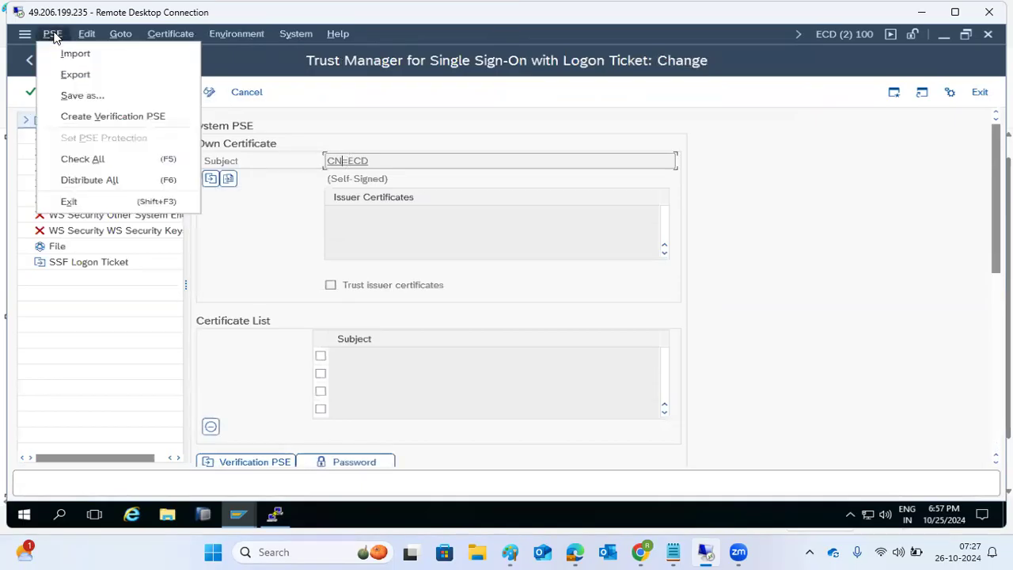
{"action": "left_click", "coordinate": [76, 75]}
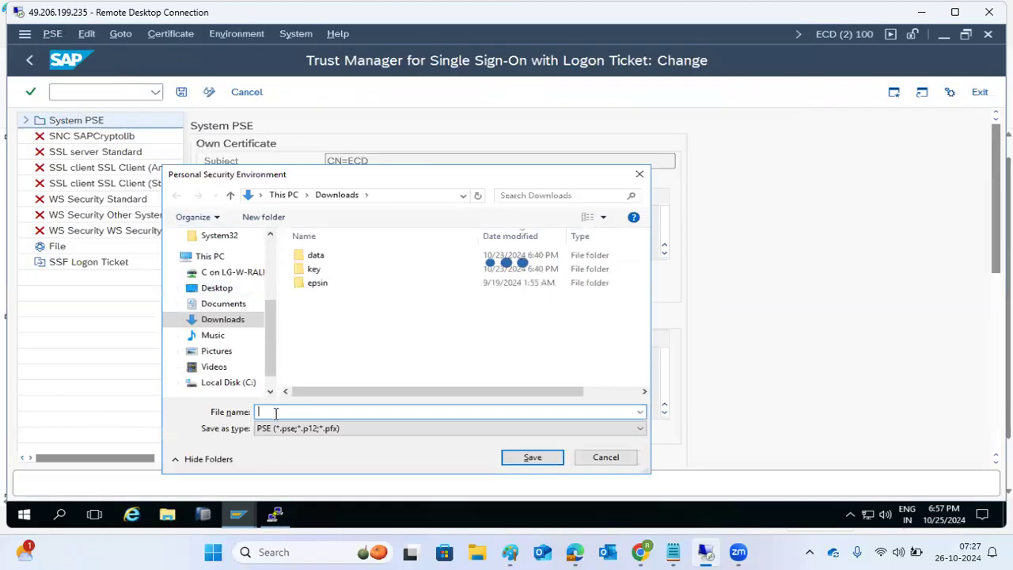
{"action": "type", "text": "SYSTEMOSE"}
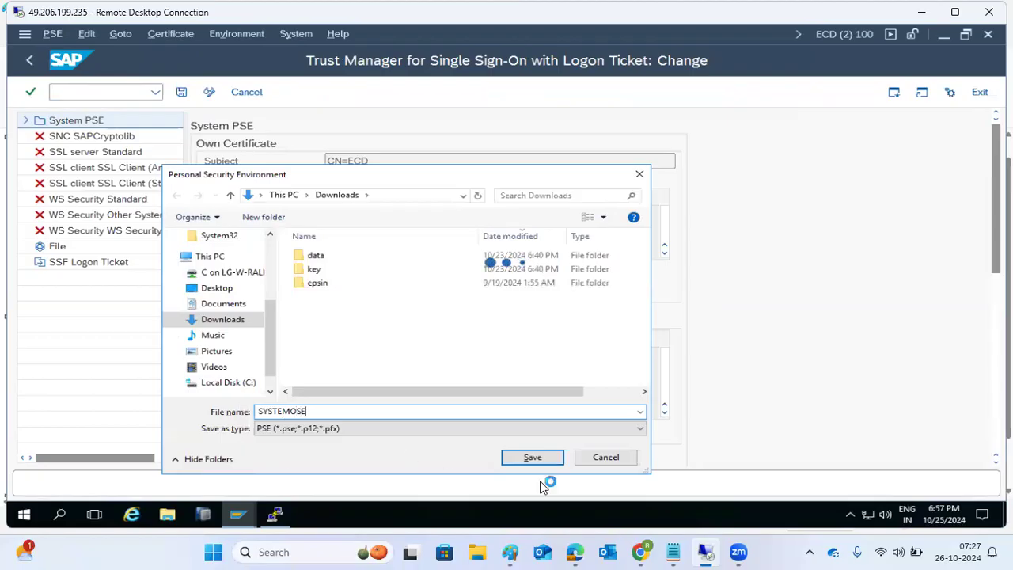
{"action": "left_click", "coordinate": [530, 457]}
{"action": "left_click", "coordinate": [305, 343]}
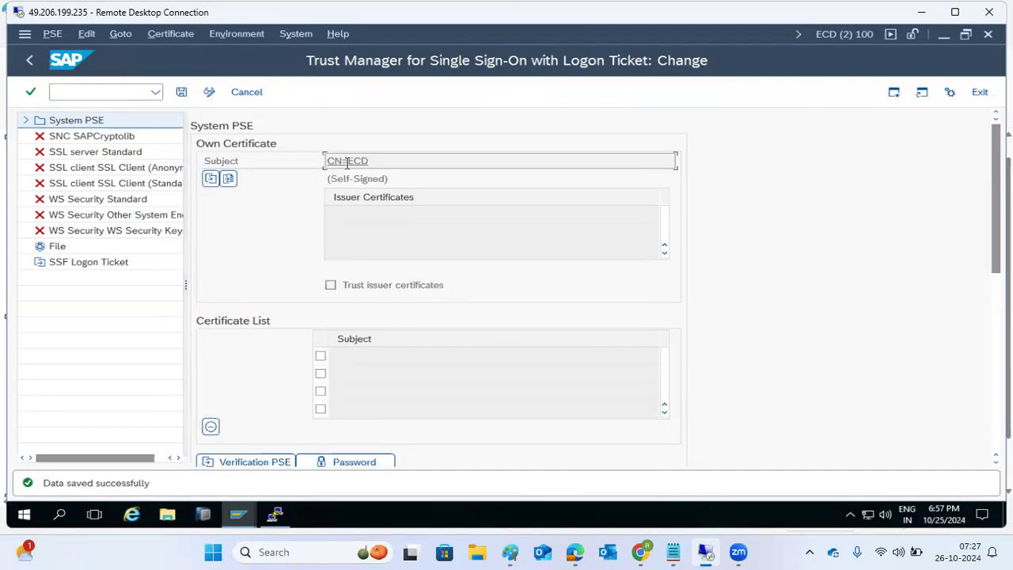
{"action": "left_click", "coordinate": [30, 68]}
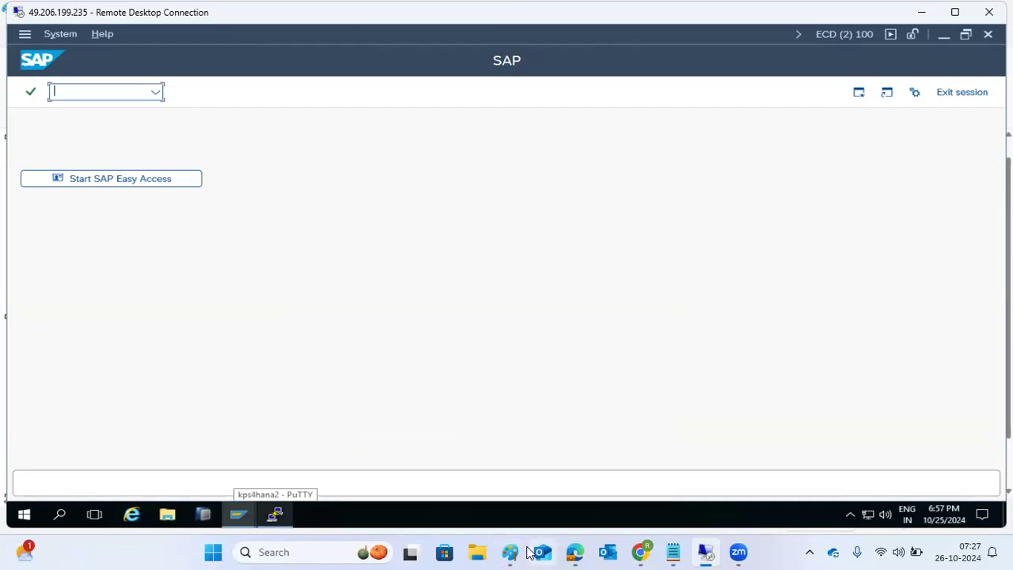
Step: Review the refresh checklist in Paint, then open the SMQR inbound scheduler monitor
{"action": "mouse_move", "coordinate": [479, 552]}
{"action": "left_click", "coordinate": [423, 492]}
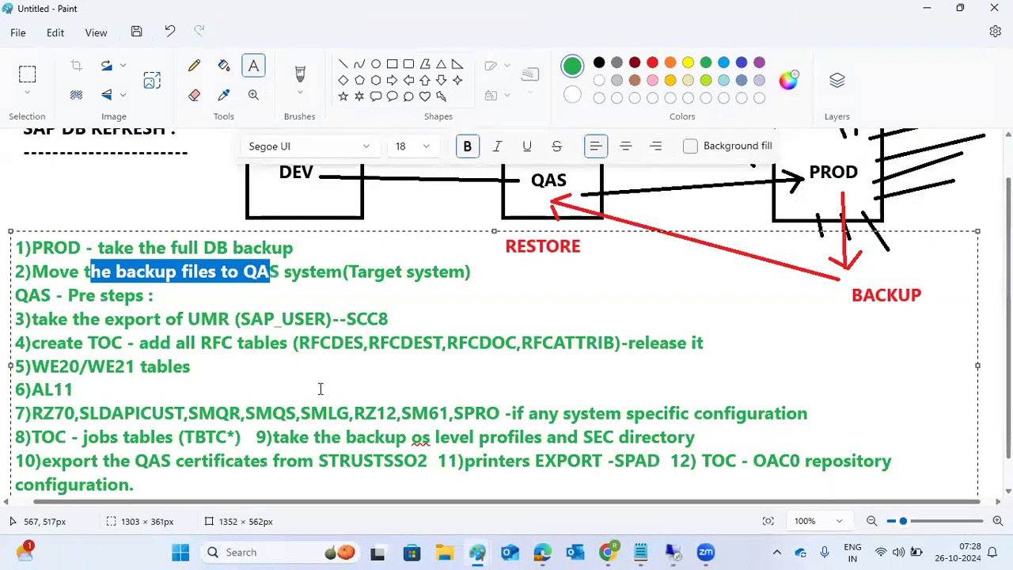
{"action": "left_click", "coordinate": [673, 552]}
{"action": "type", "text": "smqr"}
{"action": "key", "text": "Return"}
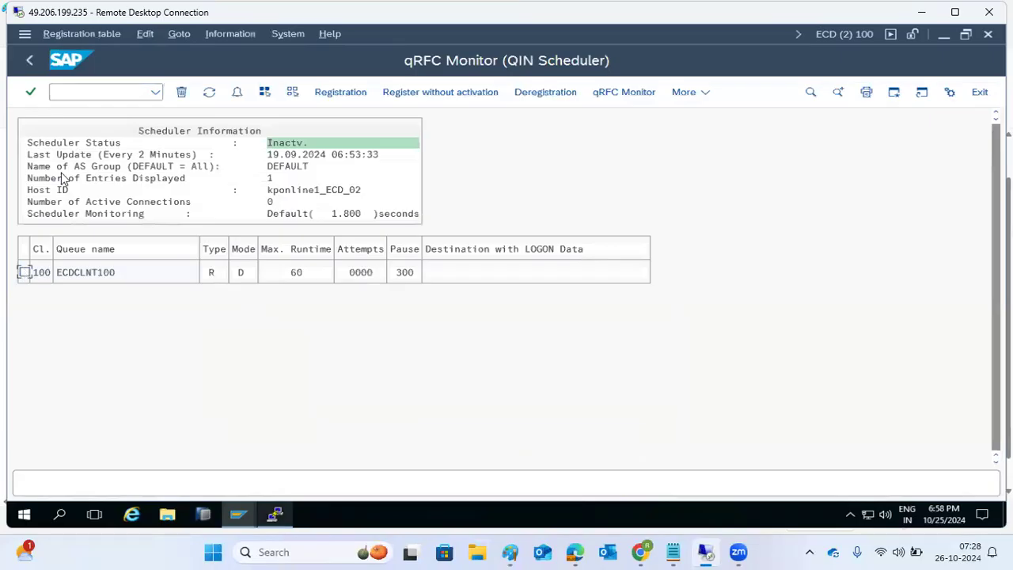
Step: Check the qRFC outbound scheduler in /nsmqs and go back
{"action": "left_click", "coordinate": [53, 96]}
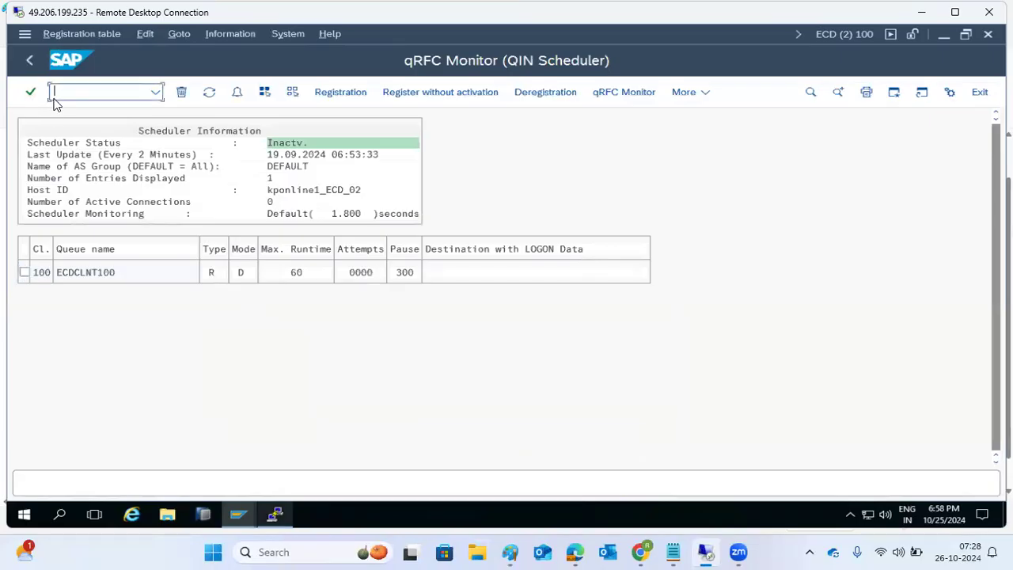
{"action": "type", "text": "/nsmqs"}
{"action": "key", "text": "Return"}
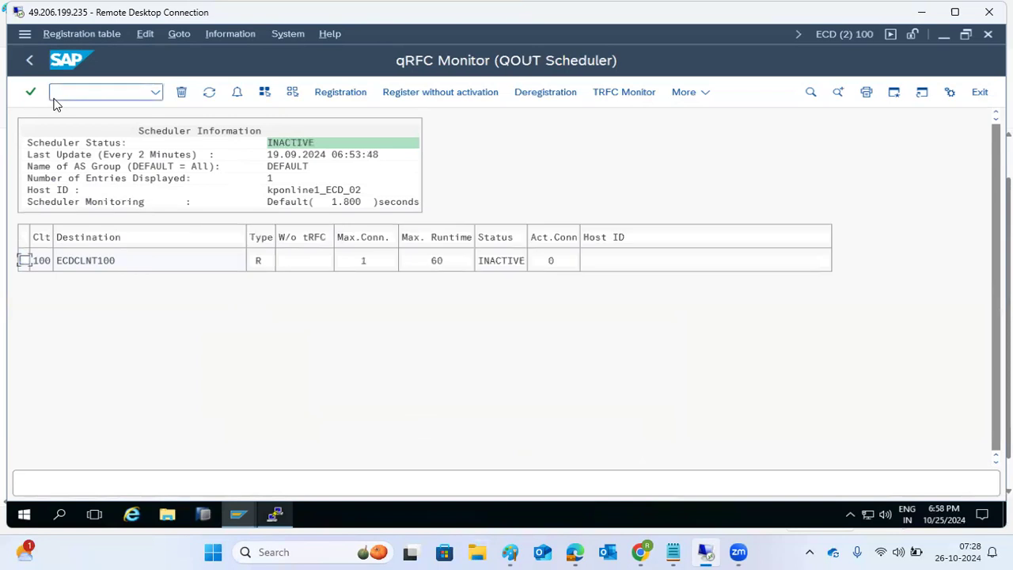
{"action": "left_click", "coordinate": [30, 60]}
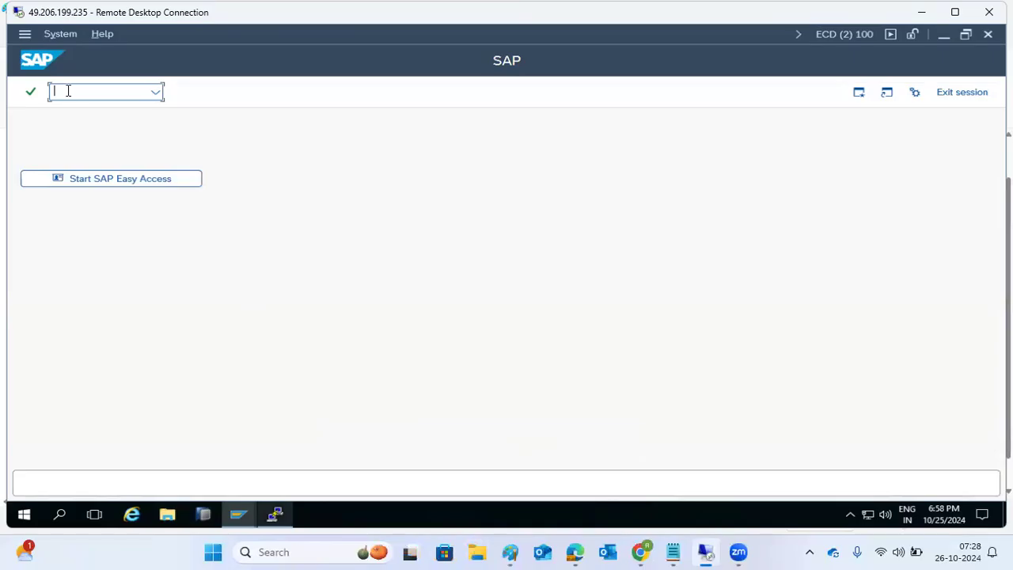
Step: List all SM13 update requests with the From date 25.10.2024 cleared, then open SM58
{"action": "type", "text": "sm13"}
{"action": "key", "text": "Return"}
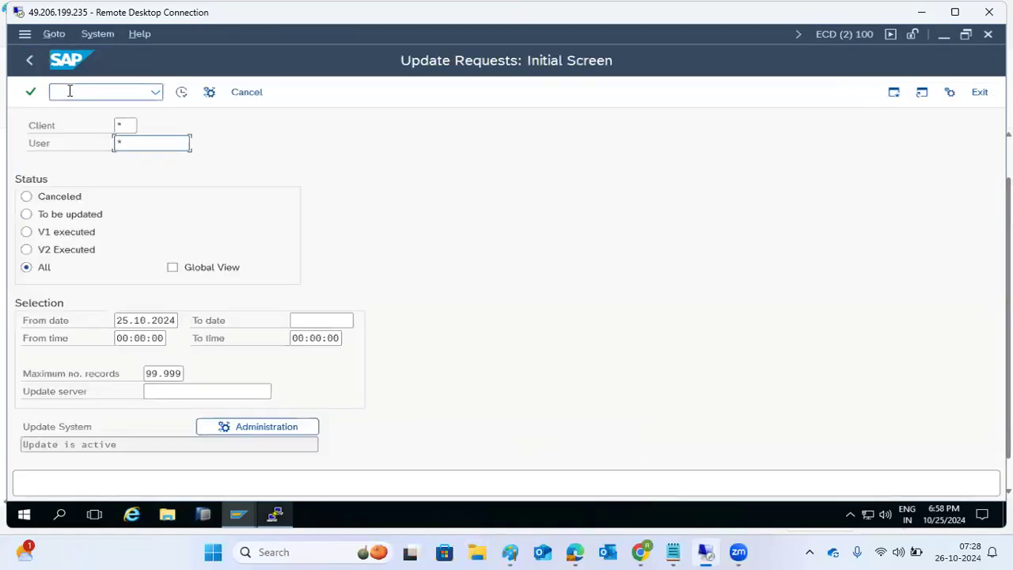
{"action": "double_click", "coordinate": [145, 319]}
{"action": "key", "text": "Delete"}
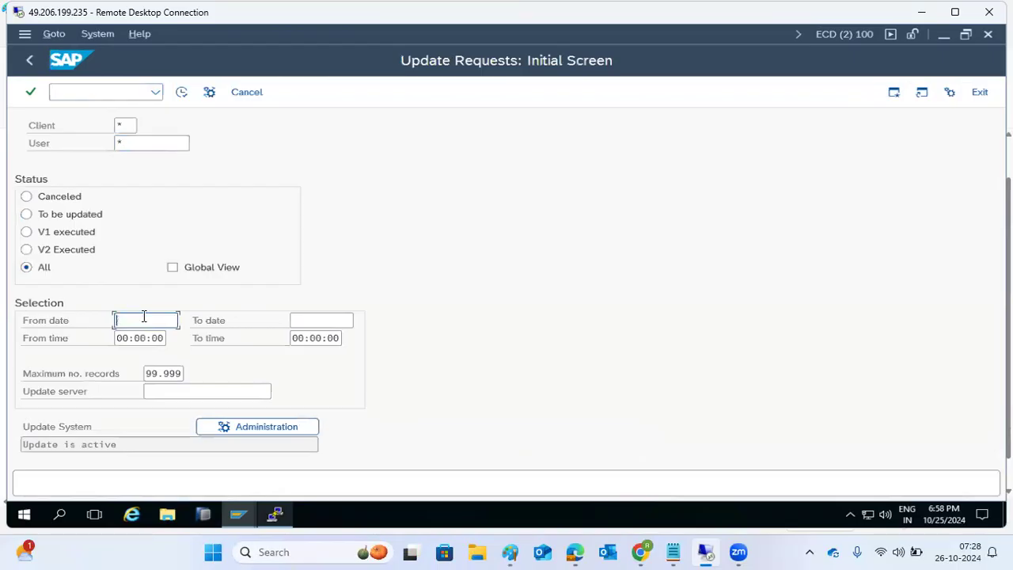
{"action": "left_click", "coordinate": [181, 94]}
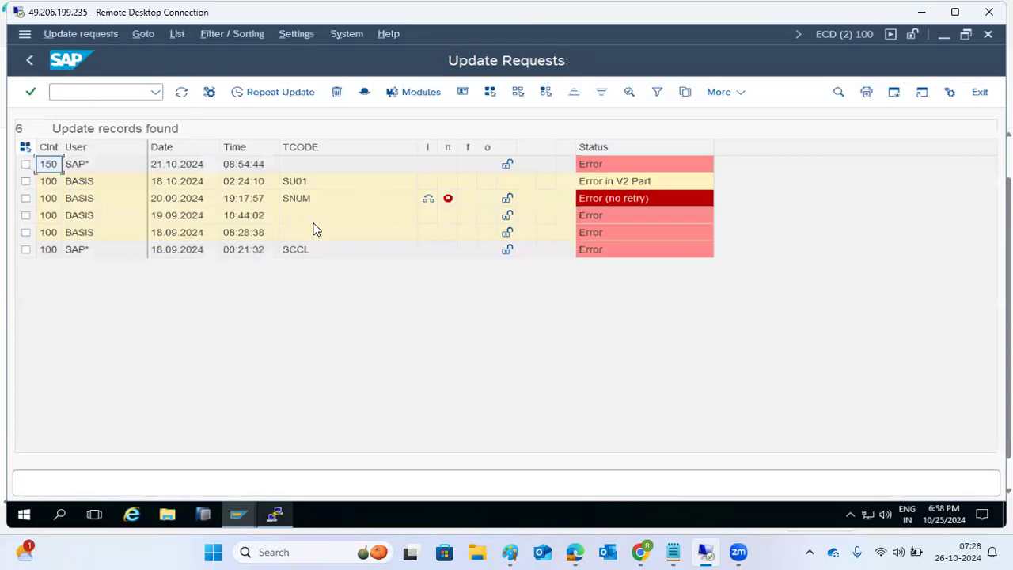
{"action": "left_click", "coordinate": [29, 60]}
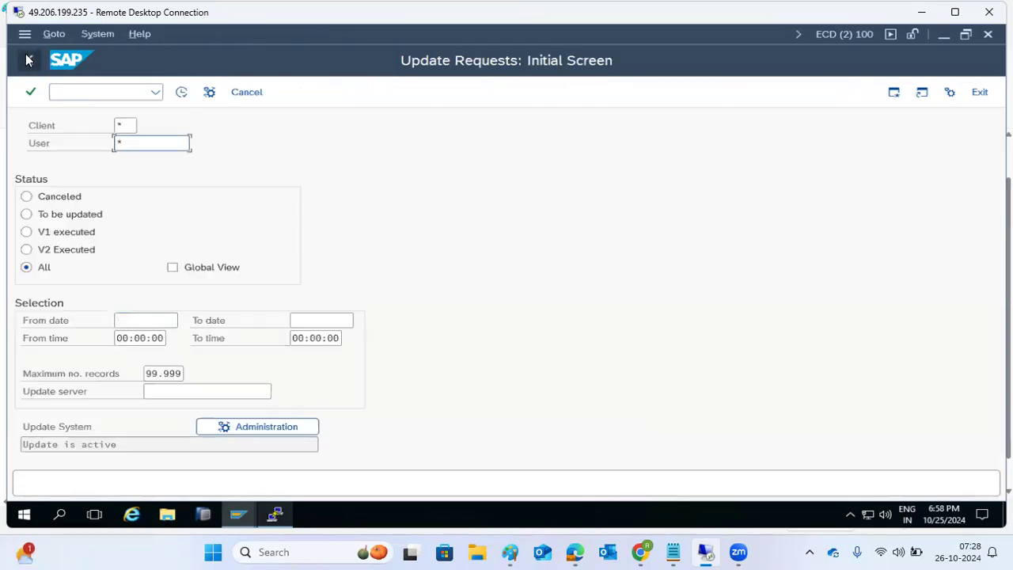
{"action": "left_click", "coordinate": [26, 60]}
{"action": "type", "text": "sm58"}
{"action": "key", "text": "Return"}
Step: Clear the display period dates and user name filter, then list all tRFC entries
{"action": "key", "text": "shift+End"}
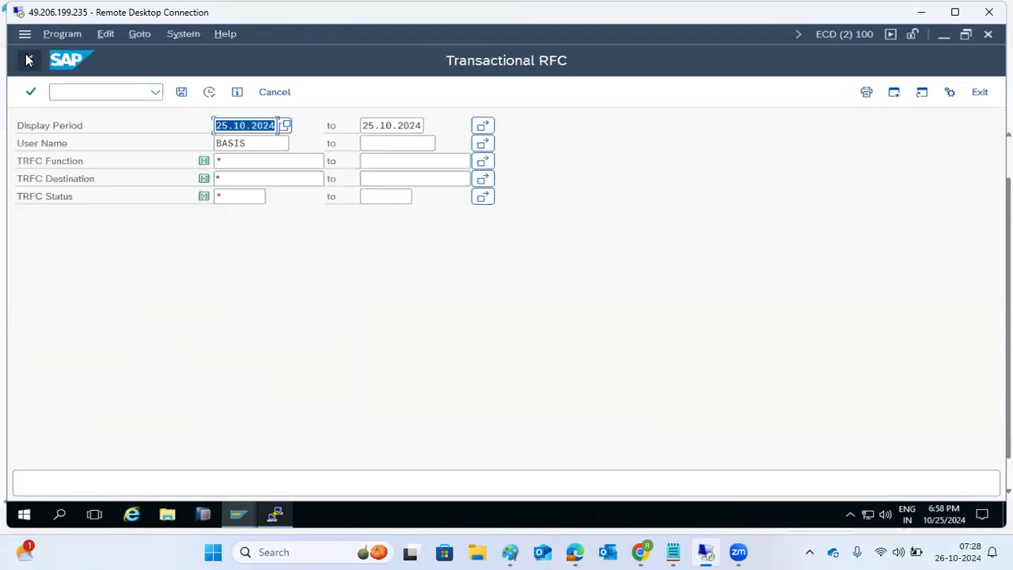
{"action": "key", "text": "Delete"}
{"action": "key", "text": "Tab"}
{"action": "key", "text": "Delete"}
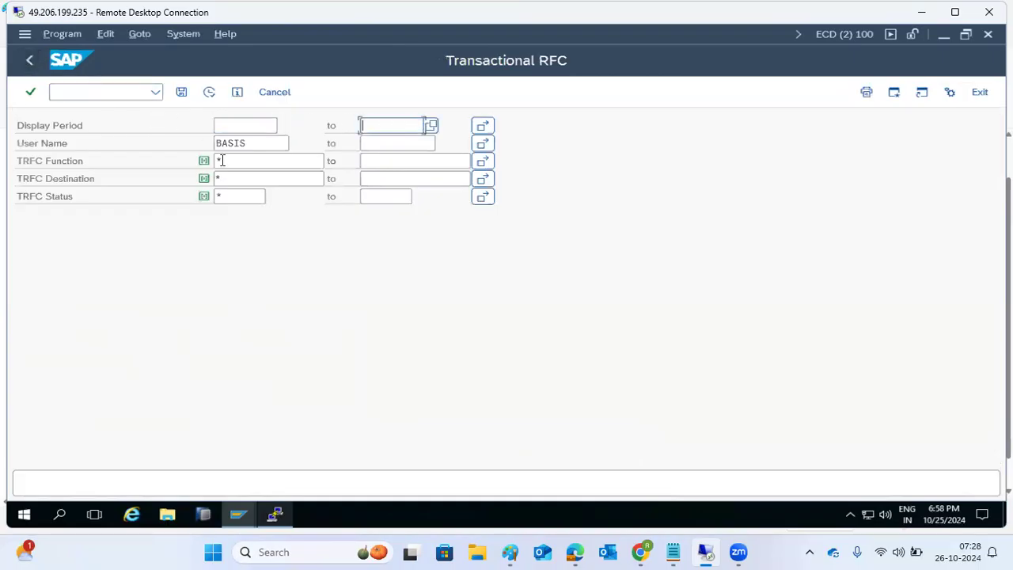
{"action": "left_click", "coordinate": [250, 146]}
{"action": "key", "text": "shift+Home"}
{"action": "key", "text": "Delete"}
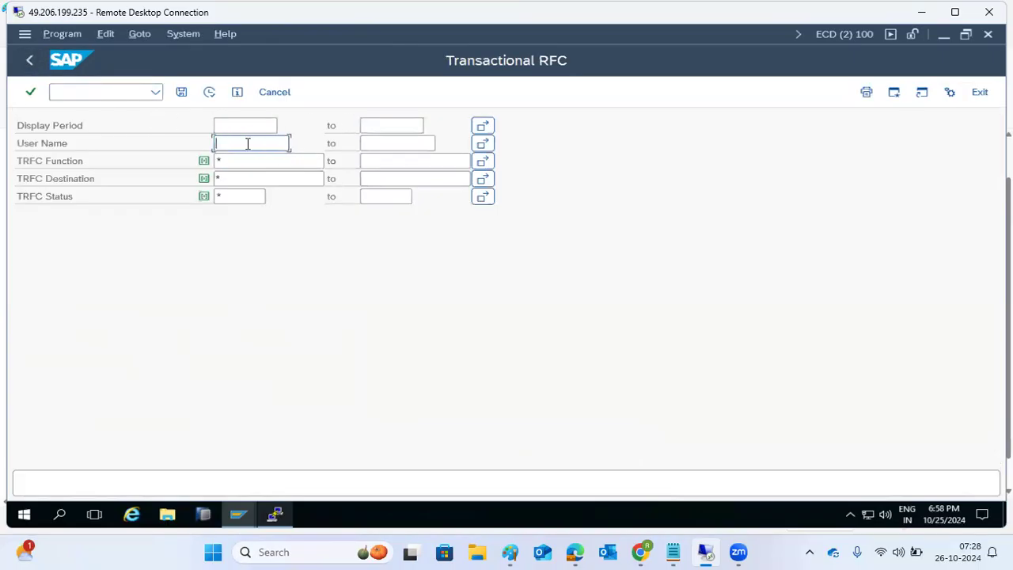
{"action": "left_click", "coordinate": [210, 92]}
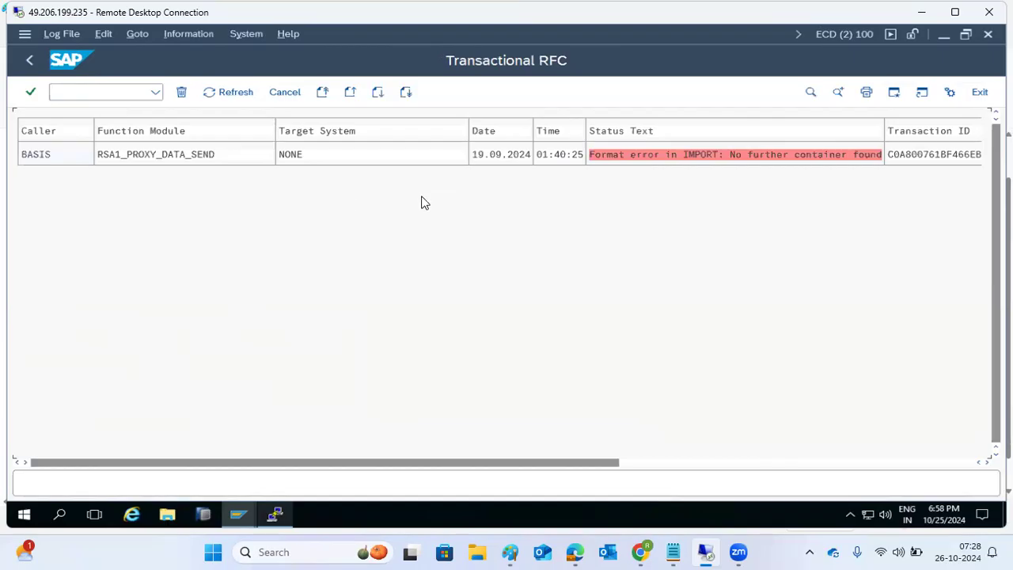
Step: Inspect the RSA1_PROXY_DATA_SEND format error entry, then return to the start screen
{"action": "left_click", "coordinate": [833, 160]}
{"action": "left_click", "coordinate": [363, 266]}
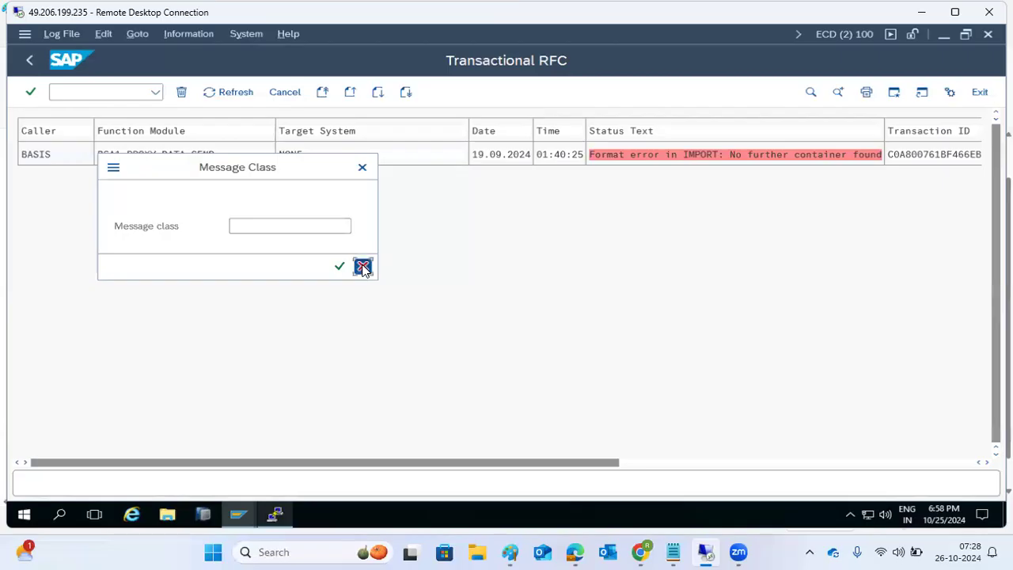
{"action": "left_click", "coordinate": [31, 67]}
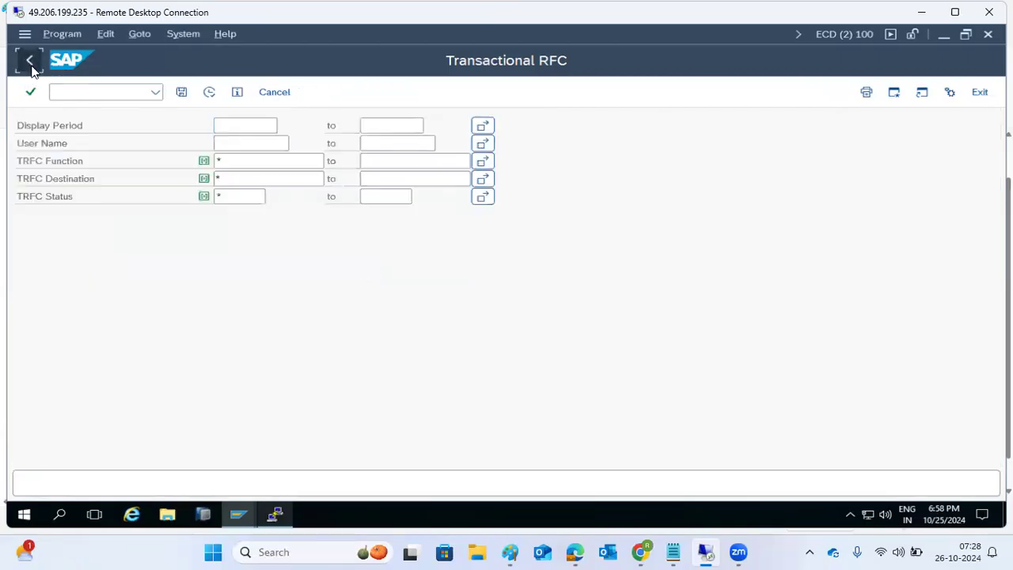
{"action": "left_click", "coordinate": [31, 68]}
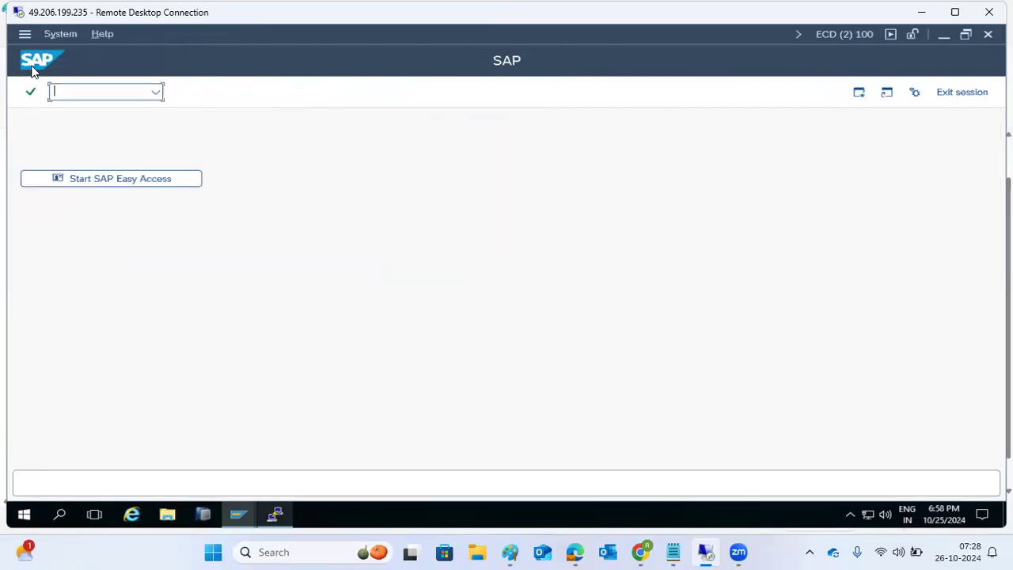
{"action": "left_click", "coordinate": [157, 91]}
{"action": "left_click", "coordinate": [114, 89]}
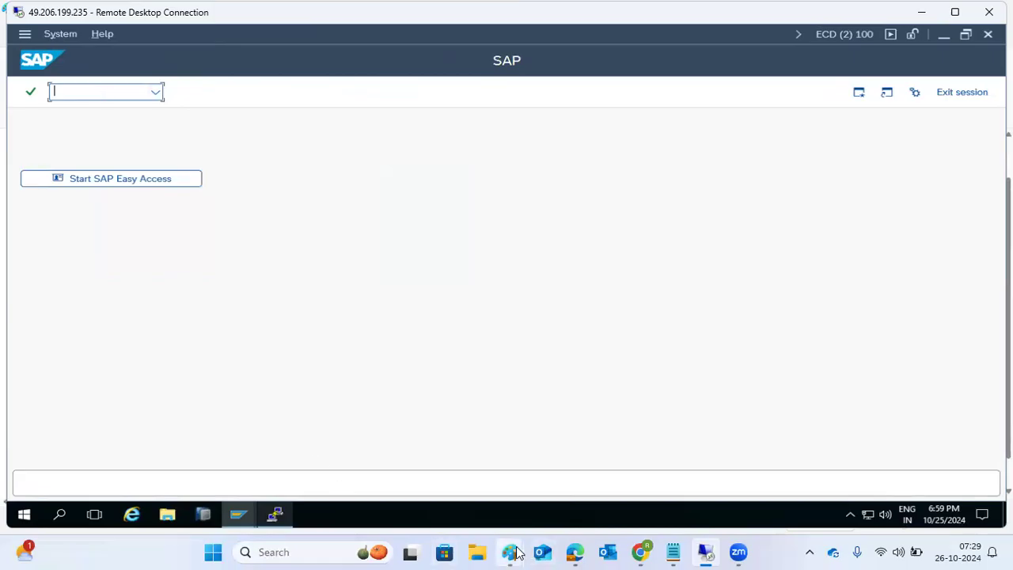
{"action": "mouse_move", "coordinate": [491, 523]}
{"action": "left_click", "coordinate": [369, 445]}
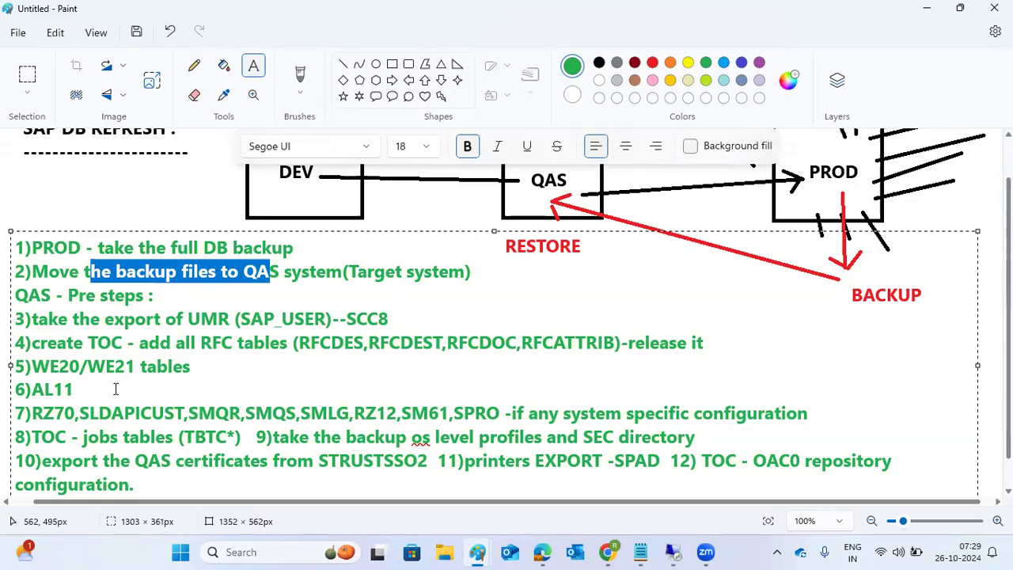
{"action": "left_click", "coordinate": [675, 551]}
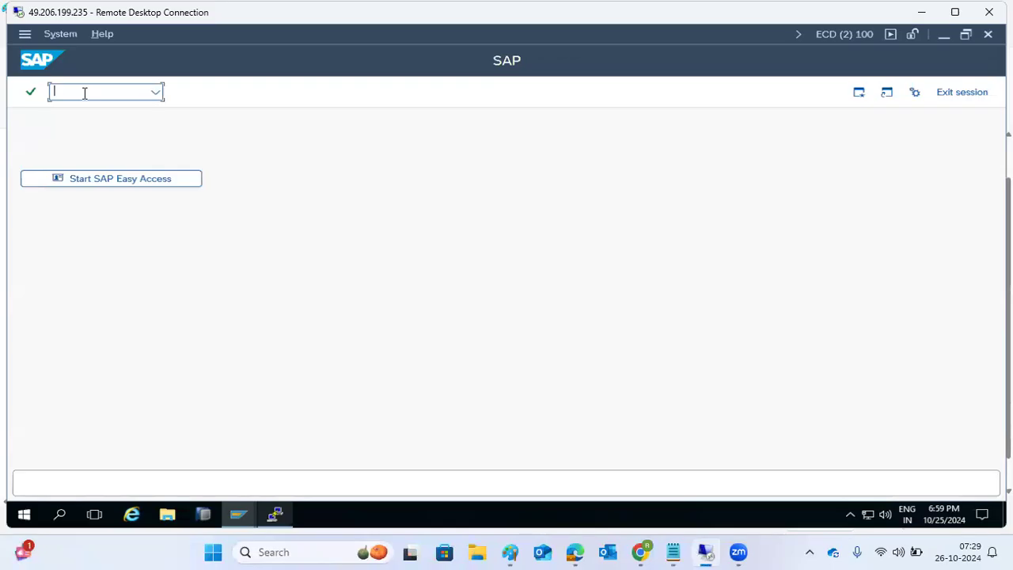
Step: Run the RBDLSCHECK report through SA38 as an immediate background job
{"action": "type", "text": "sa38"}
{"action": "key", "text": "Return"}
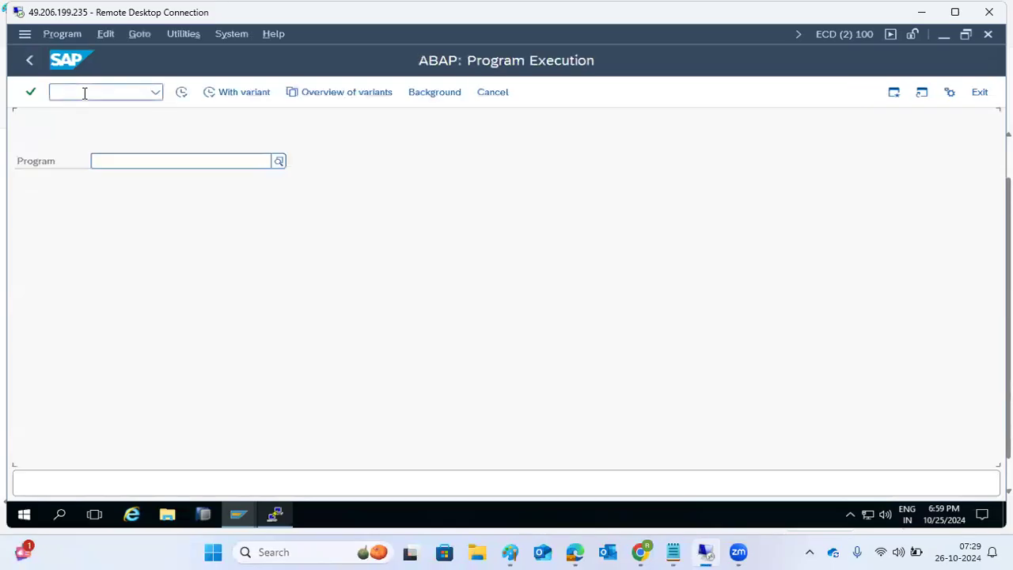
{"action": "type", "text": "RBDLS"}
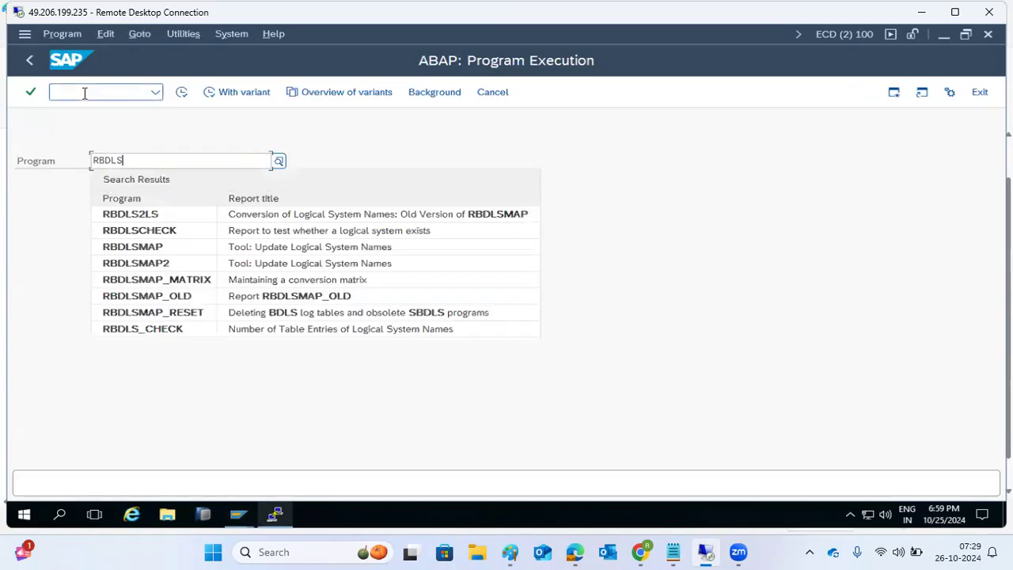
{"action": "left_click", "coordinate": [140, 233]}
{"action": "left_click", "coordinate": [183, 96]}
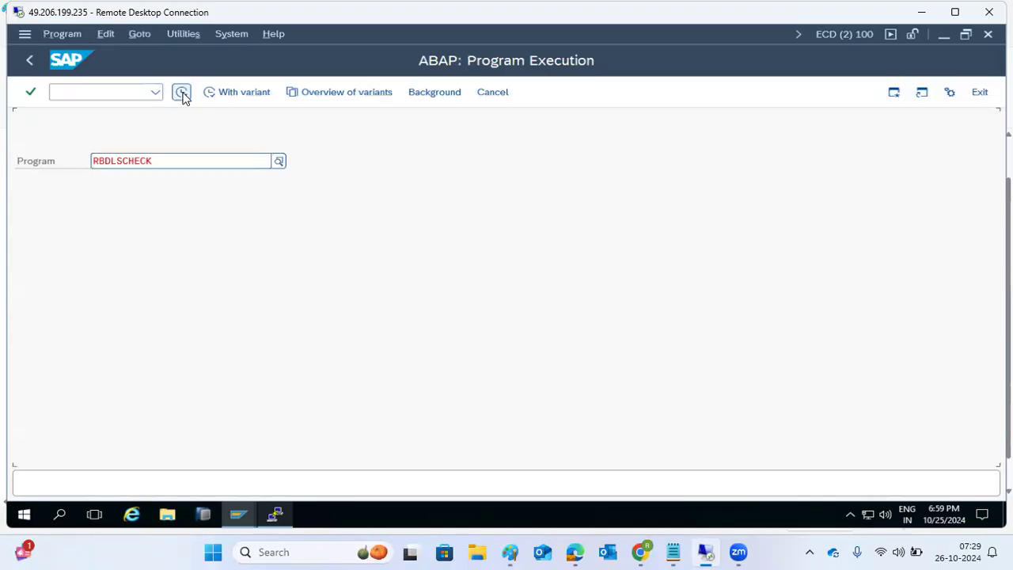
{"action": "left_click", "coordinate": [183, 96]}
{"action": "left_click", "coordinate": [184, 156]}
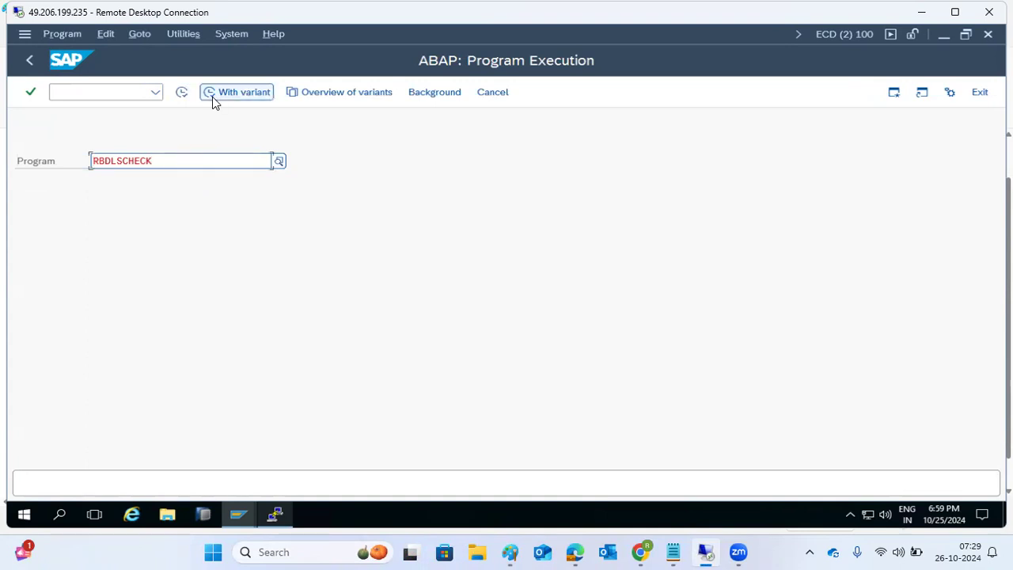
{"action": "left_click", "coordinate": [425, 96]}
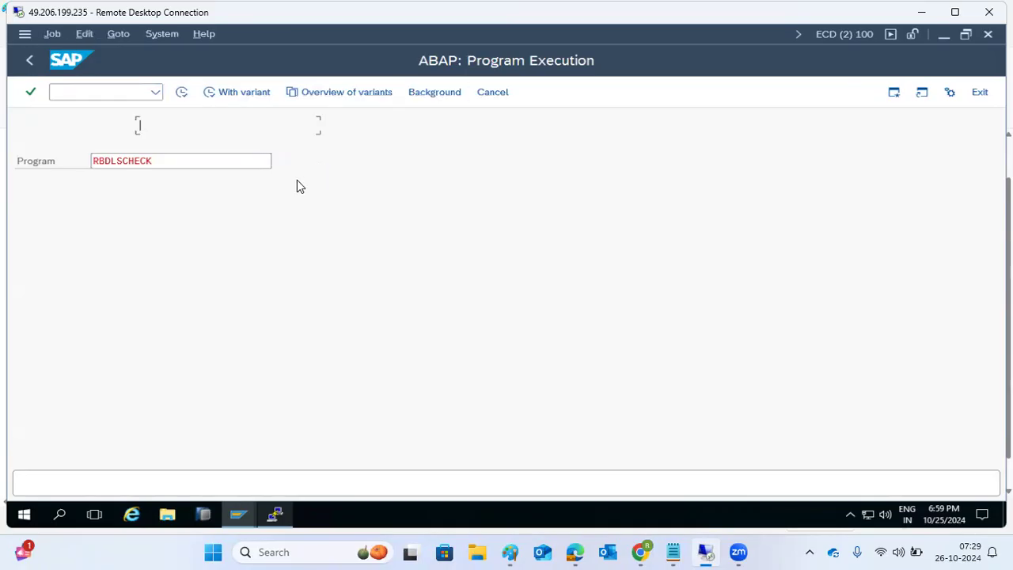
{"action": "left_click", "coordinate": [79, 181]}
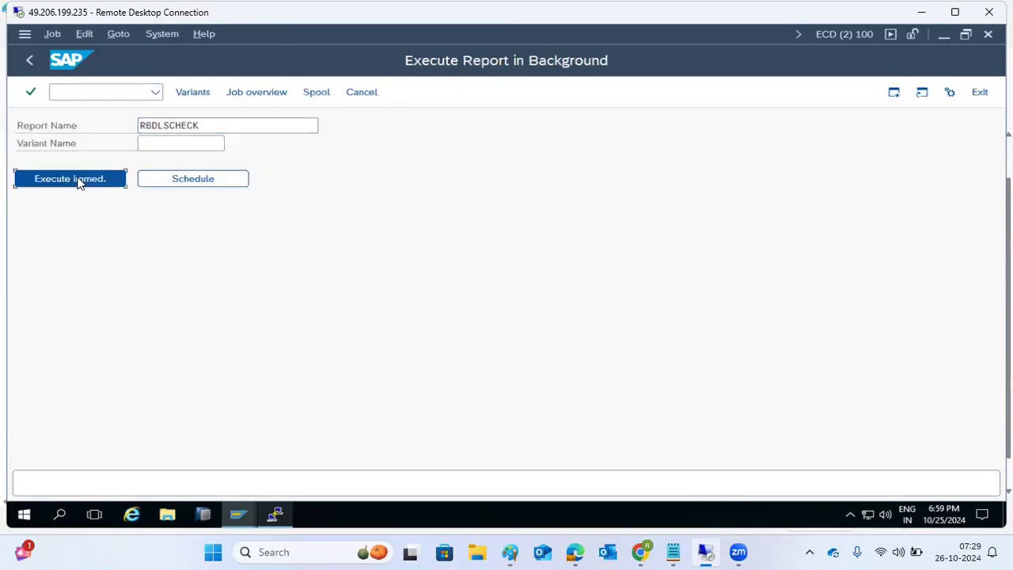
Step: Open the background job overview listing today's jobs for user BASIS
{"action": "left_click", "coordinate": [61, 94]}
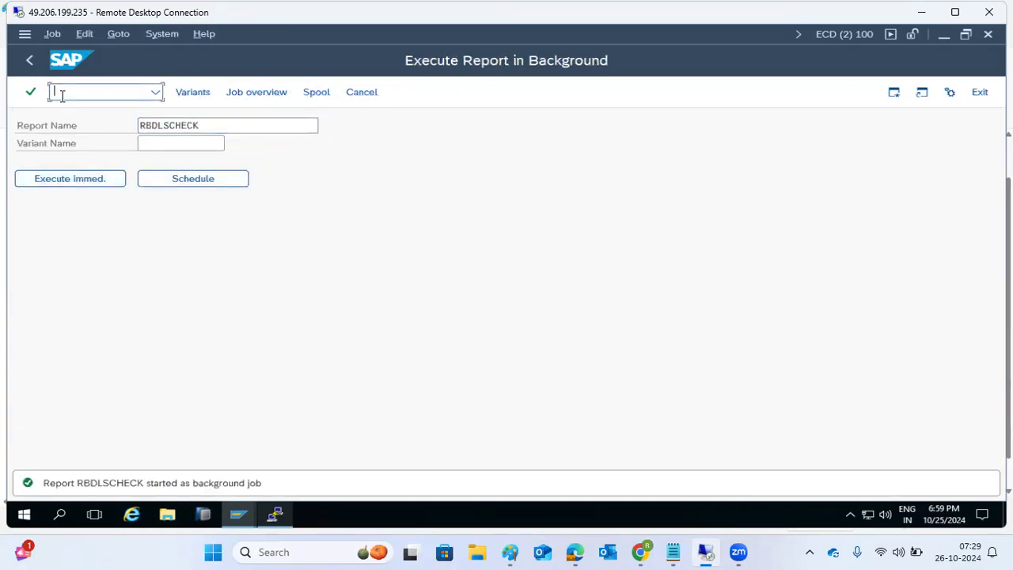
{"action": "left_click", "coordinate": [258, 91]}
{"action": "left_click", "coordinate": [225, 92]}
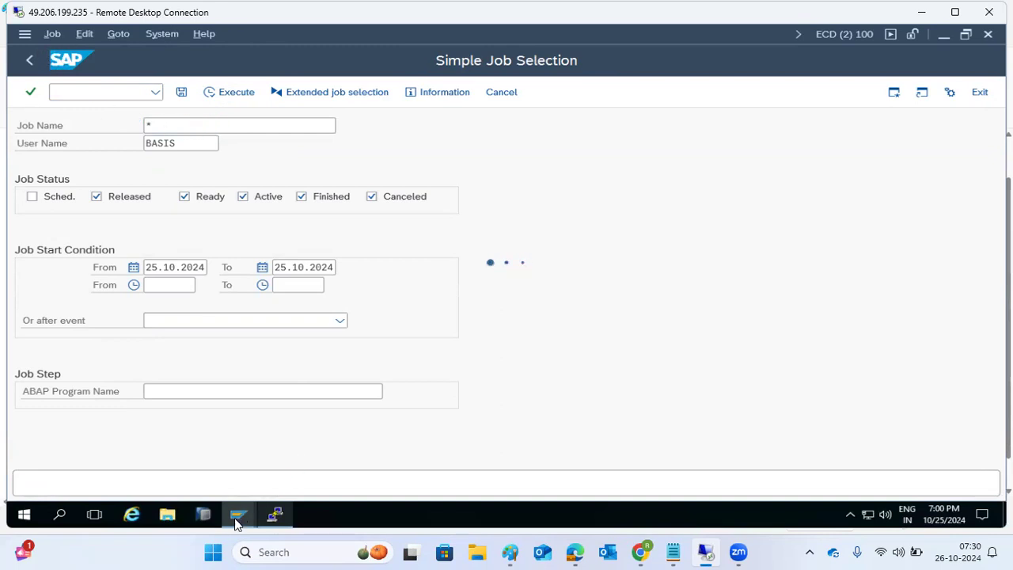
Step: In the transport request session, return to the start screen and list today's BASIS jobs via SM37
{"action": "mouse_move", "coordinate": [241, 511]}
{"action": "left_click", "coordinate": [333, 438]}
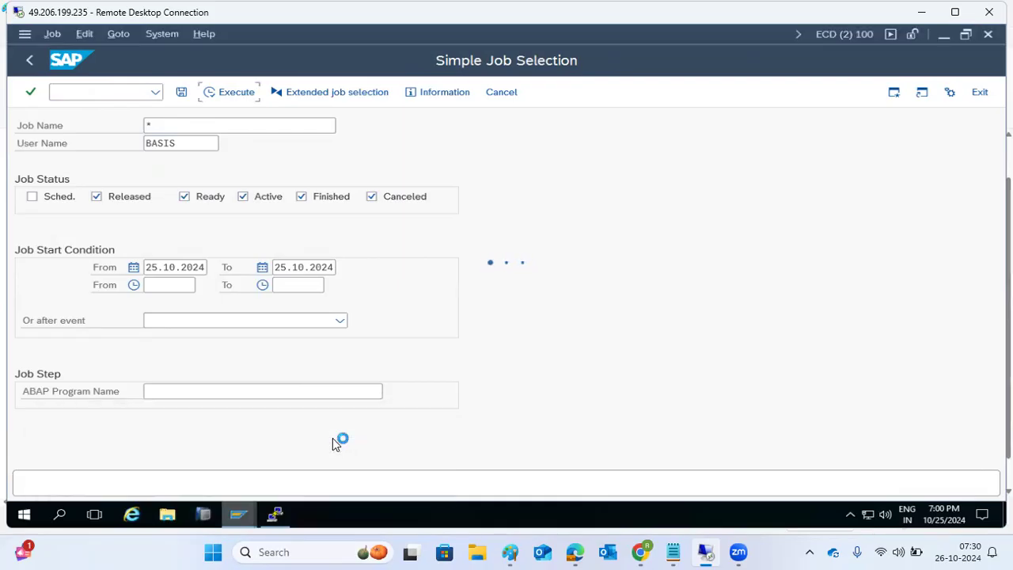
{"action": "mouse_move", "coordinate": [239, 513]}
{"action": "left_click", "coordinate": [213, 463]}
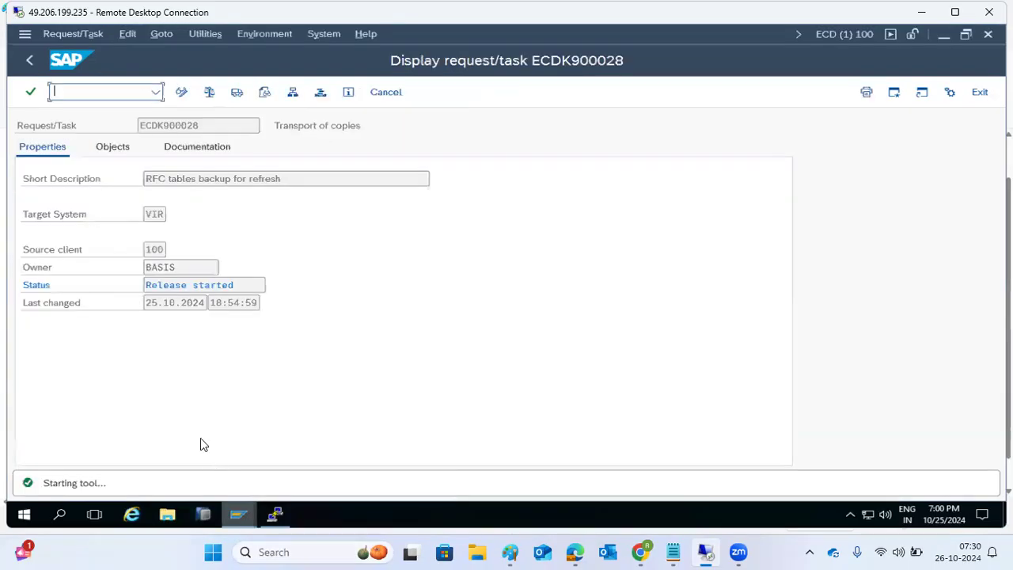
{"action": "left_click", "coordinate": [29, 61]}
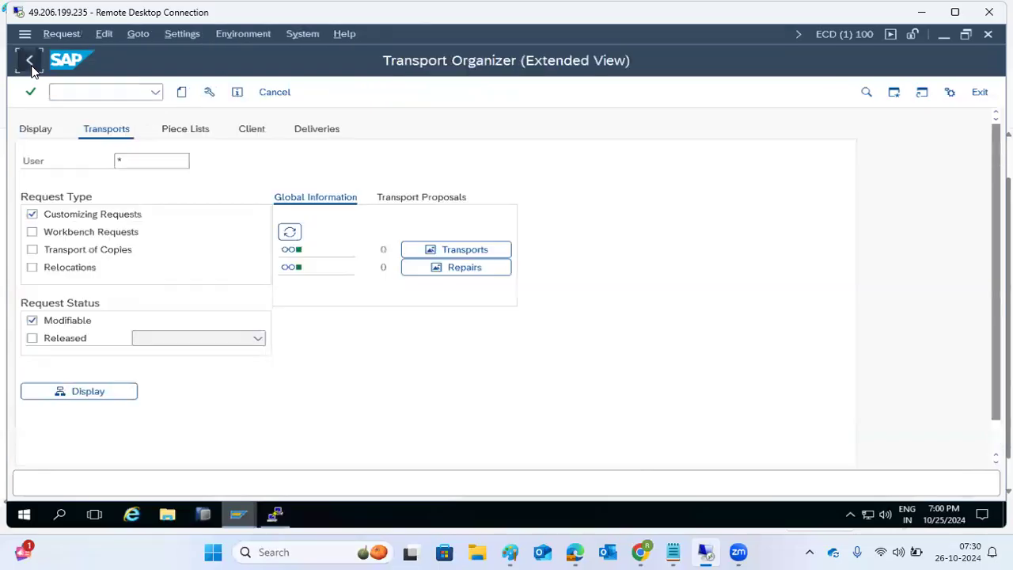
{"action": "left_click", "coordinate": [29, 61]}
{"action": "left_click", "coordinate": [74, 92]}
{"action": "type", "text": "sm37"}
{"action": "key", "text": "Return"}
{"action": "left_click", "coordinate": [212, 92]}
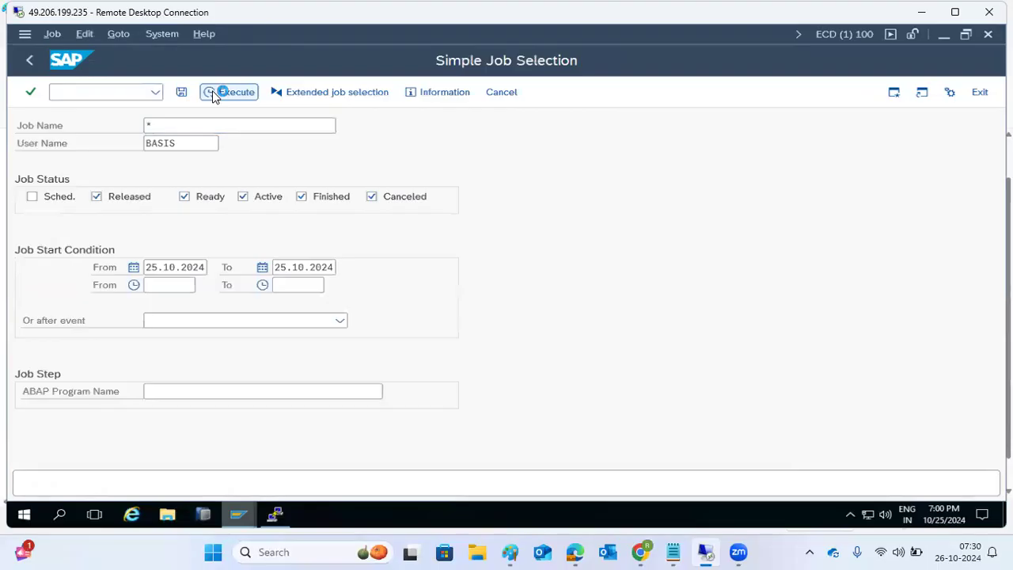
Step: Stop the hung job query in the ECD (2) session
{"action": "left_click", "coordinate": [243, 524]}
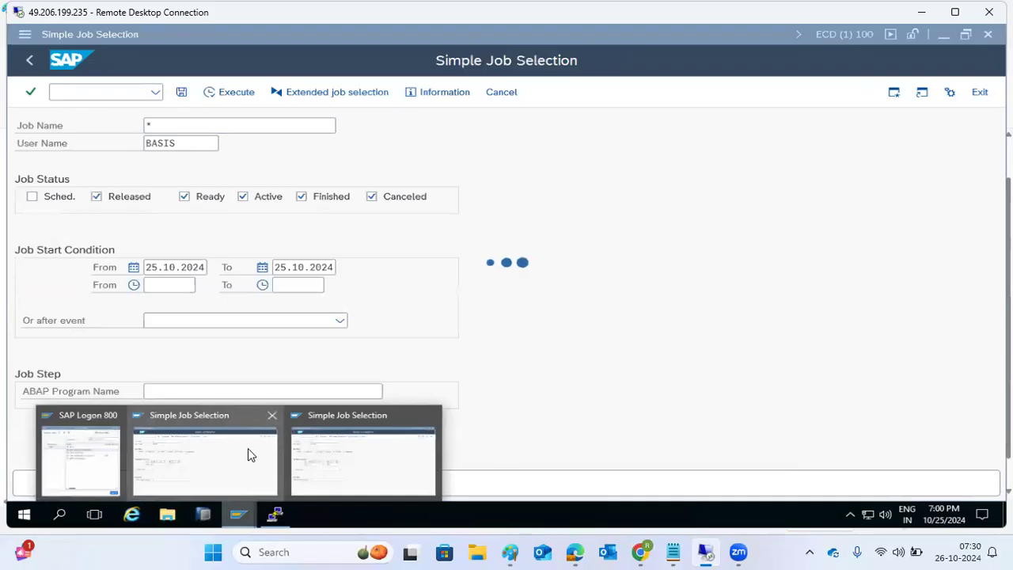
{"action": "left_click", "coordinate": [346, 465]}
{"action": "left_click", "coordinate": [24, 36]}
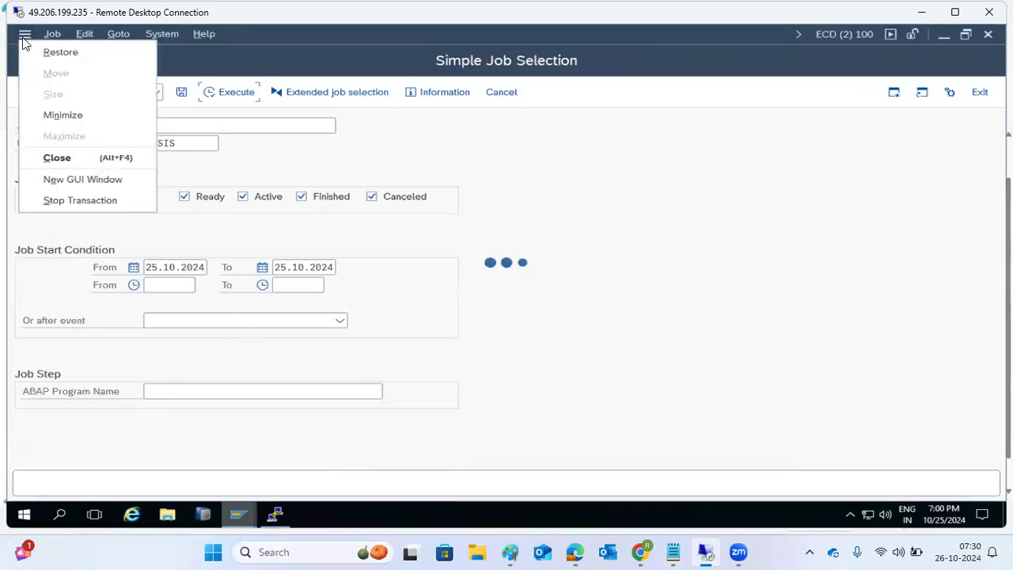
{"action": "left_click", "coordinate": [74, 199]}
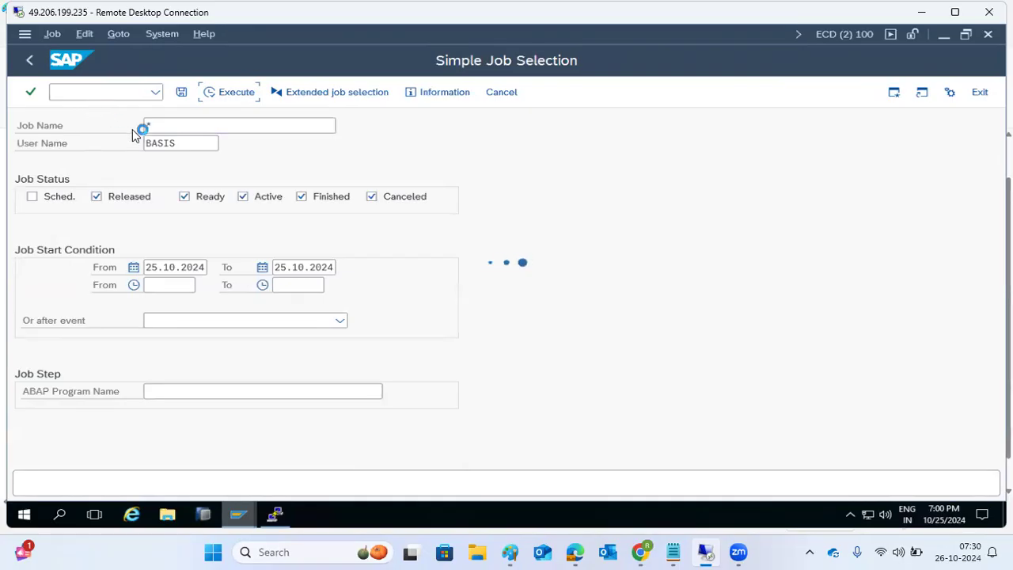
Step: Open a new GUI window from the ECD (1) session, then bring the Paint refresh notes forward
{"action": "mouse_move", "coordinate": [519, 552]}
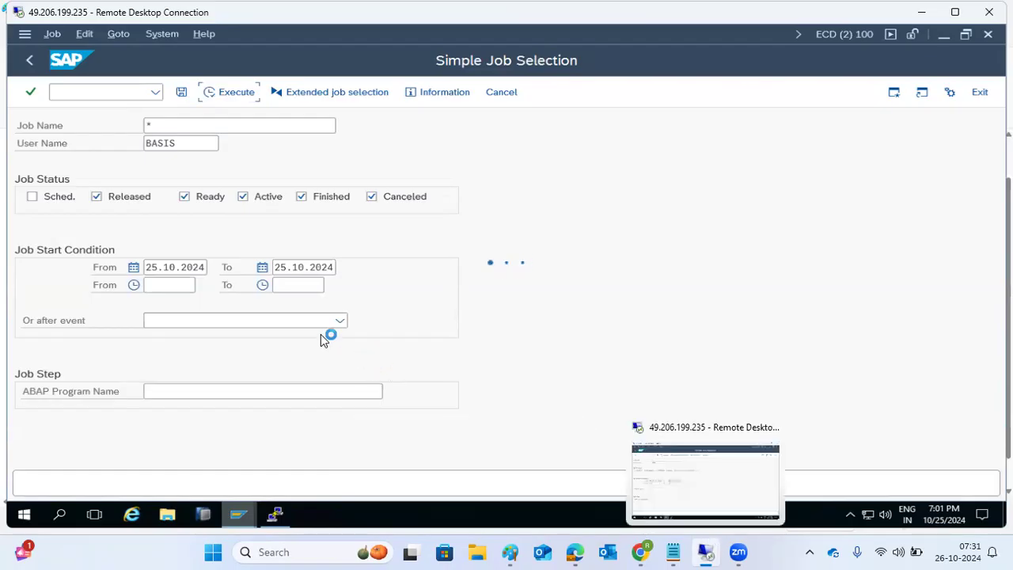
{"action": "mouse_move", "coordinate": [245, 508]}
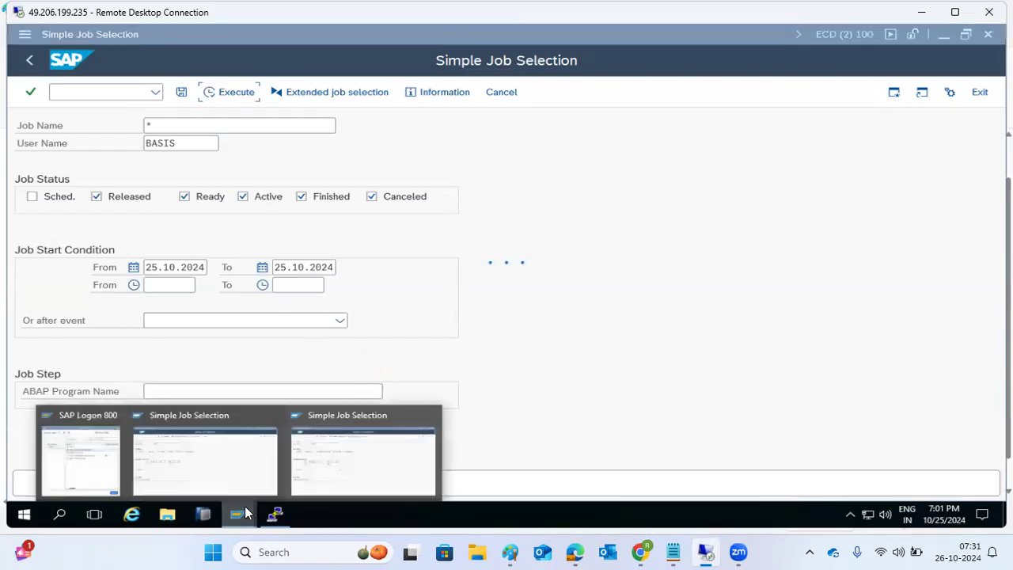
{"action": "left_click", "coordinate": [355, 448]}
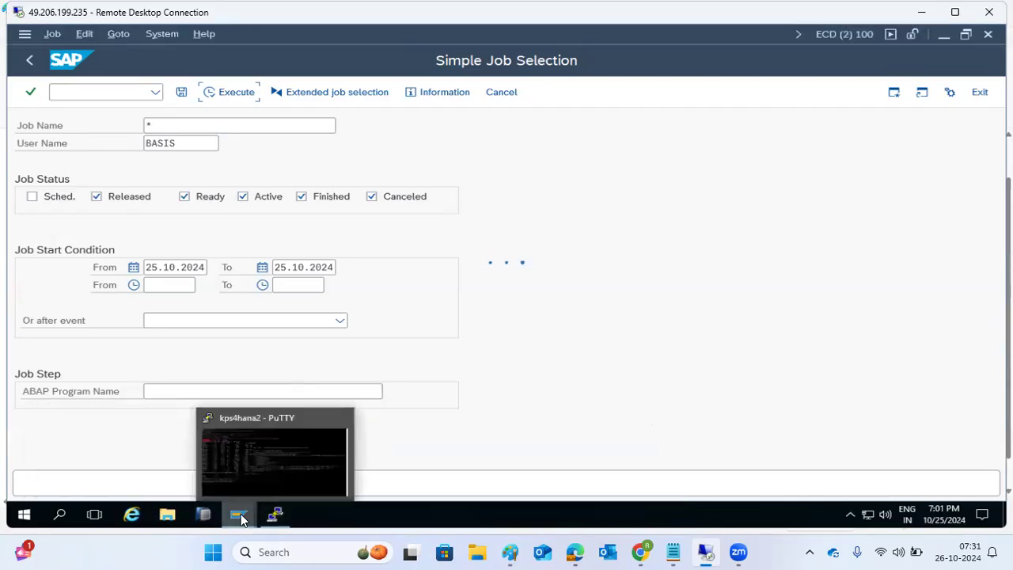
{"action": "mouse_move", "coordinate": [241, 516]}
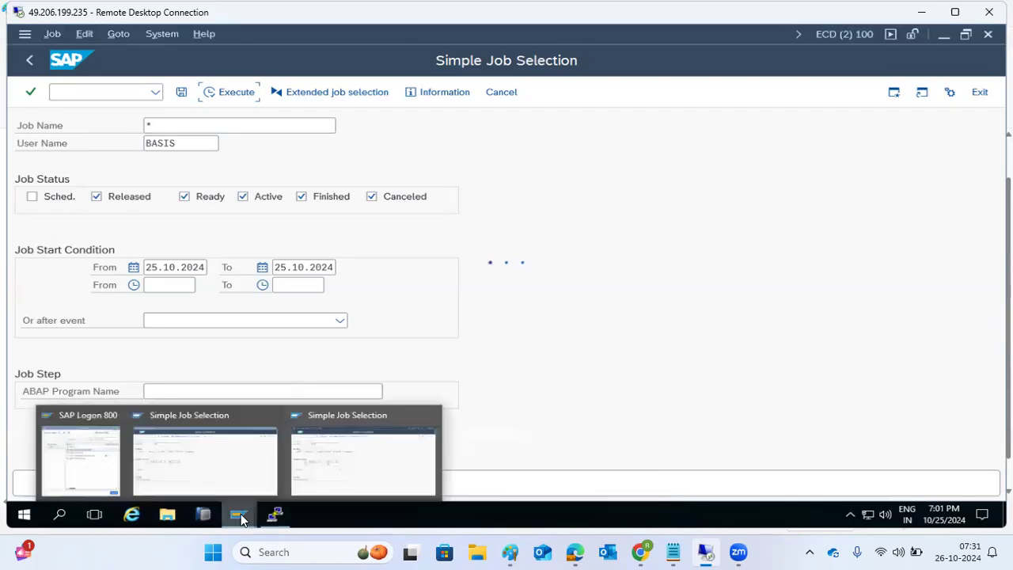
{"action": "left_click", "coordinate": [204, 463]}
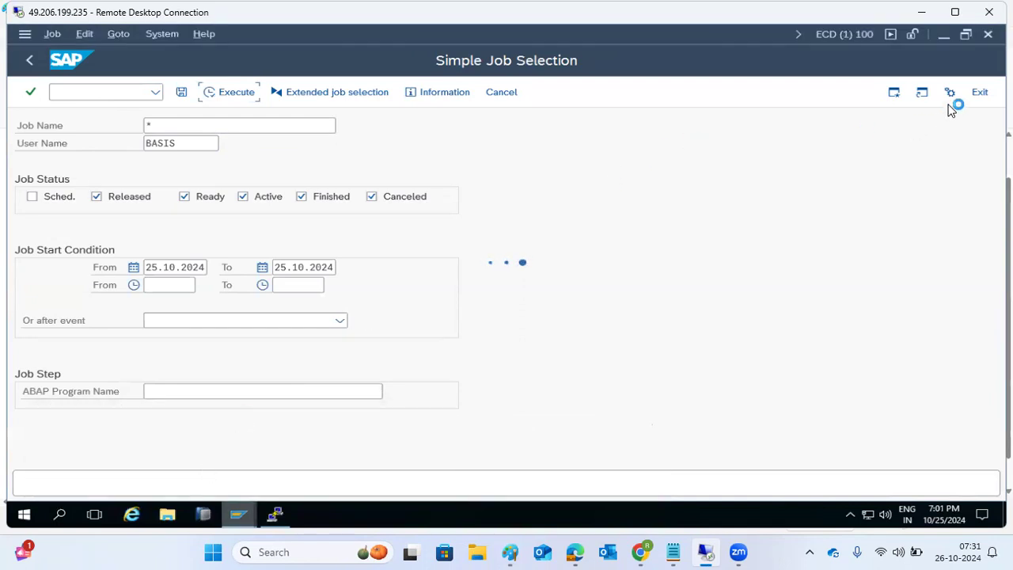
{"action": "left_click", "coordinate": [25, 35]}
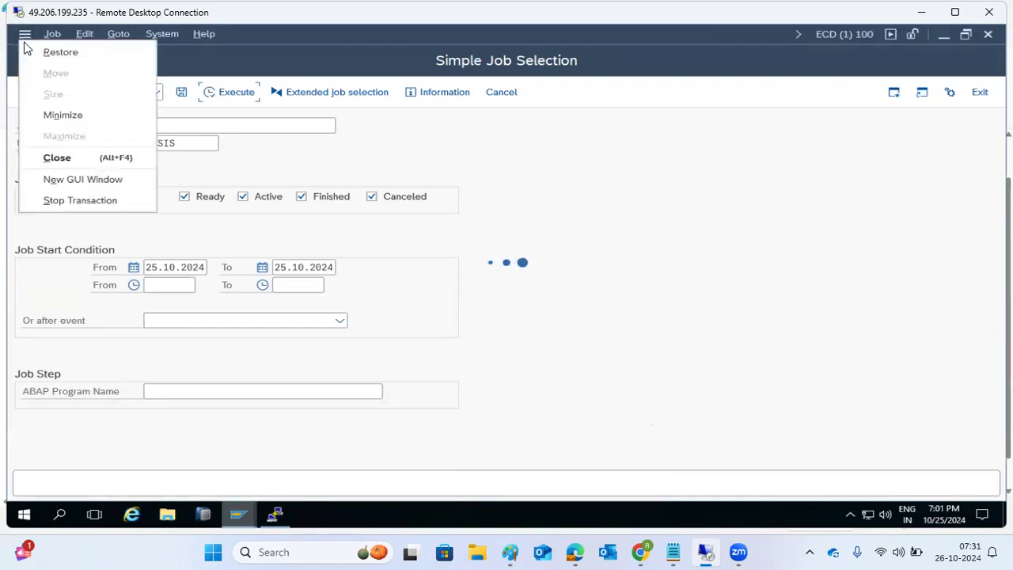
{"action": "left_click", "coordinate": [52, 179]}
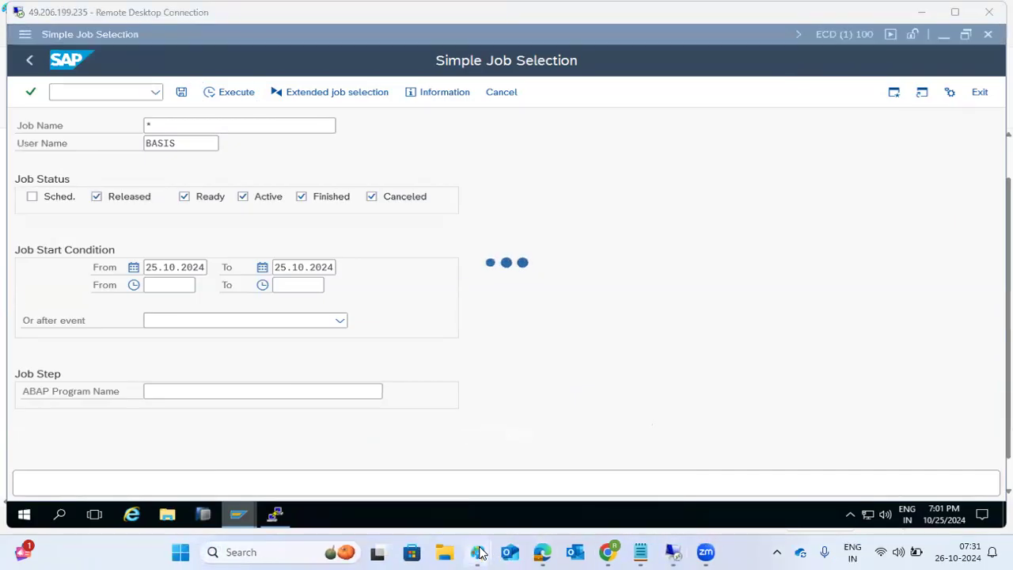
{"action": "mouse_move", "coordinate": [483, 552]}
{"action": "left_click", "coordinate": [420, 441]}
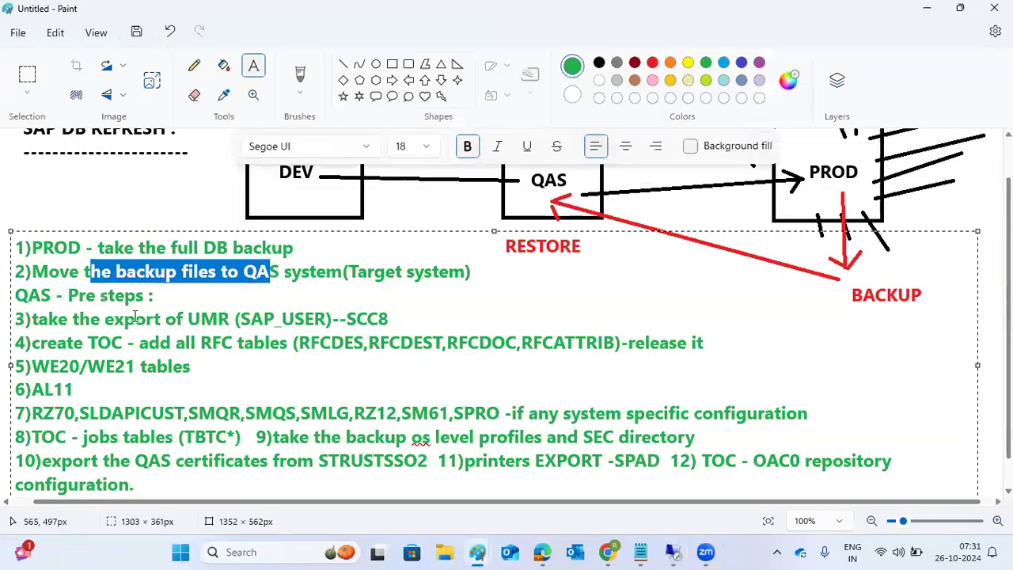
Step: Review the numbered refresh checklist and the DEV–QAS–PROD diagram in the Paint notes
{"action": "left_click", "coordinate": [135, 319]}
{"action": "scroll", "coordinate": [149, 396], "scroll_direction": "down", "scroll_amount": 1}
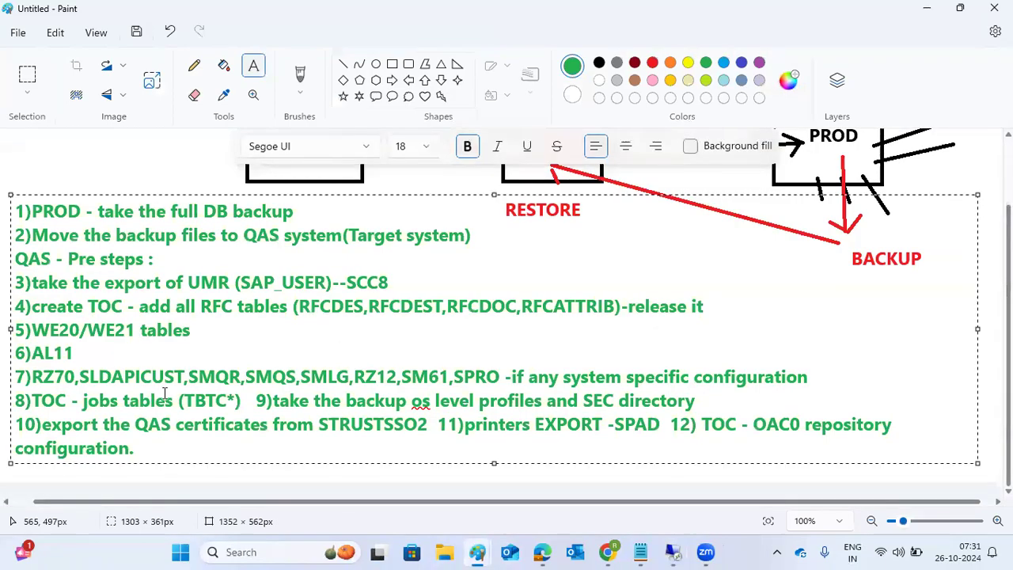
{"action": "scroll", "coordinate": [192, 372], "scroll_direction": "up", "scroll_amount": 2}
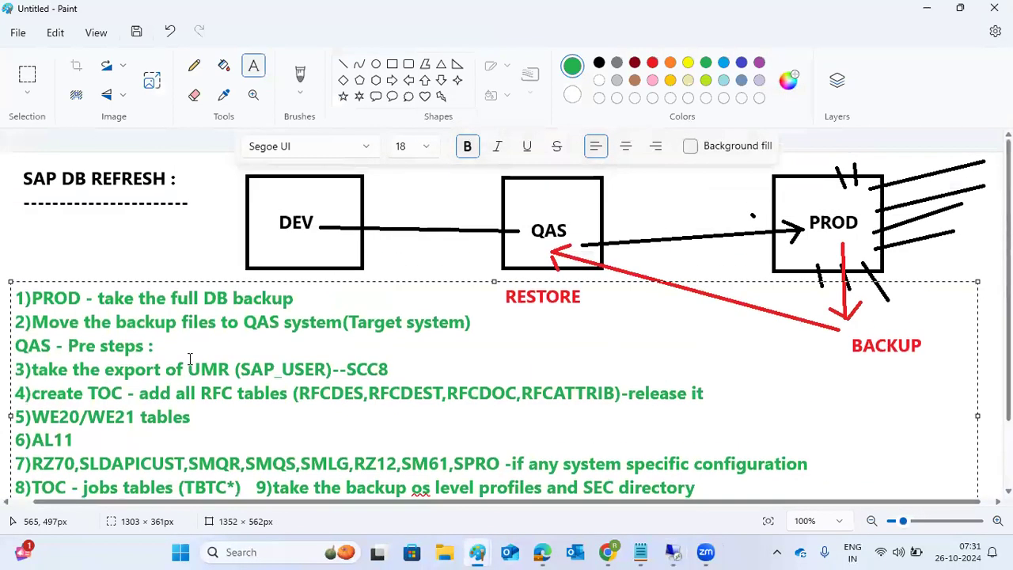
{"action": "scroll", "coordinate": [192, 354], "scroll_direction": "down", "scroll_amount": 2}
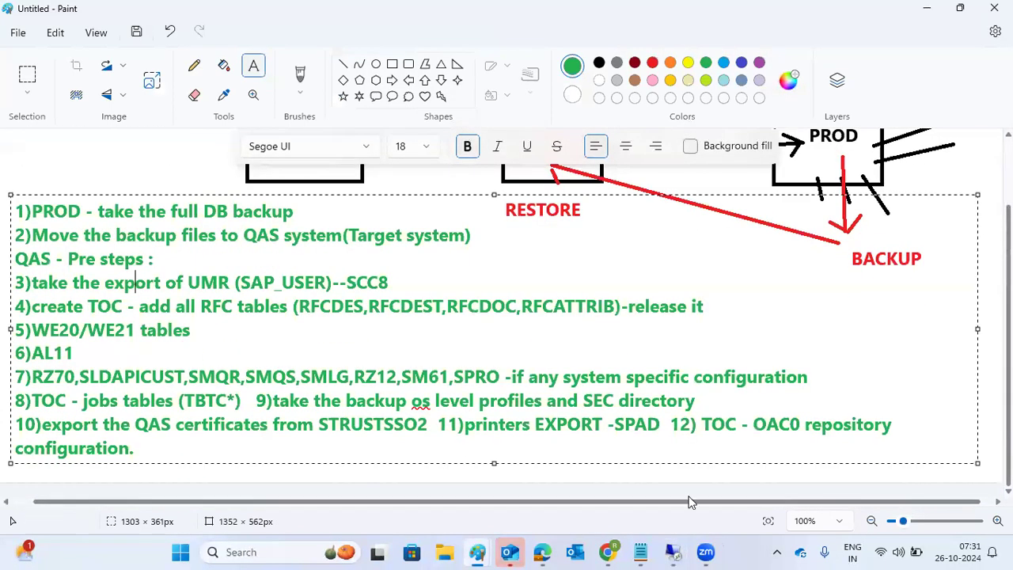
{"action": "mouse_move", "coordinate": [675, 552]}
{"action": "left_click", "coordinate": [674, 478]}
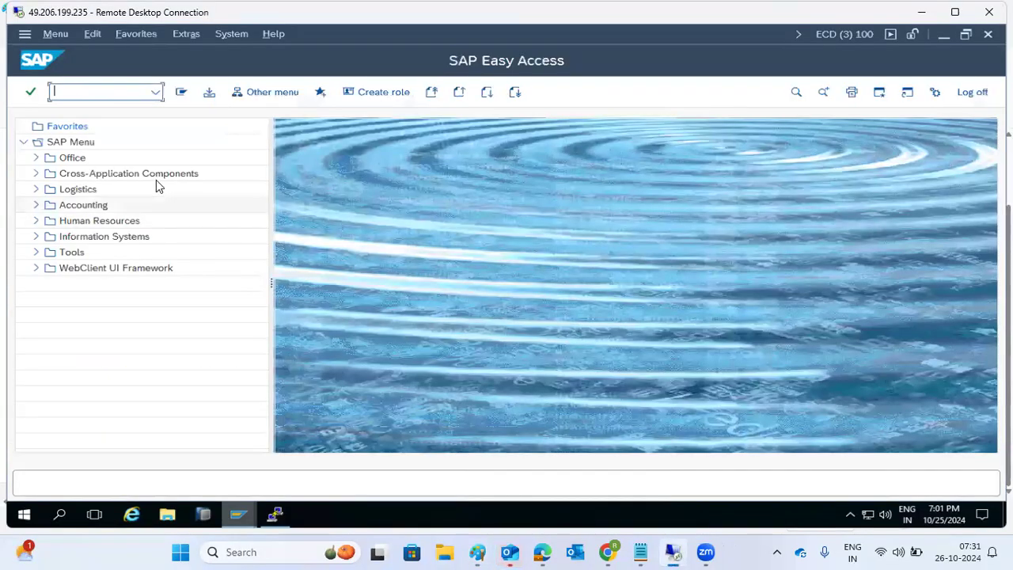
{"action": "type", "text": "sspro"}
{"action": "key", "text": "Return"}
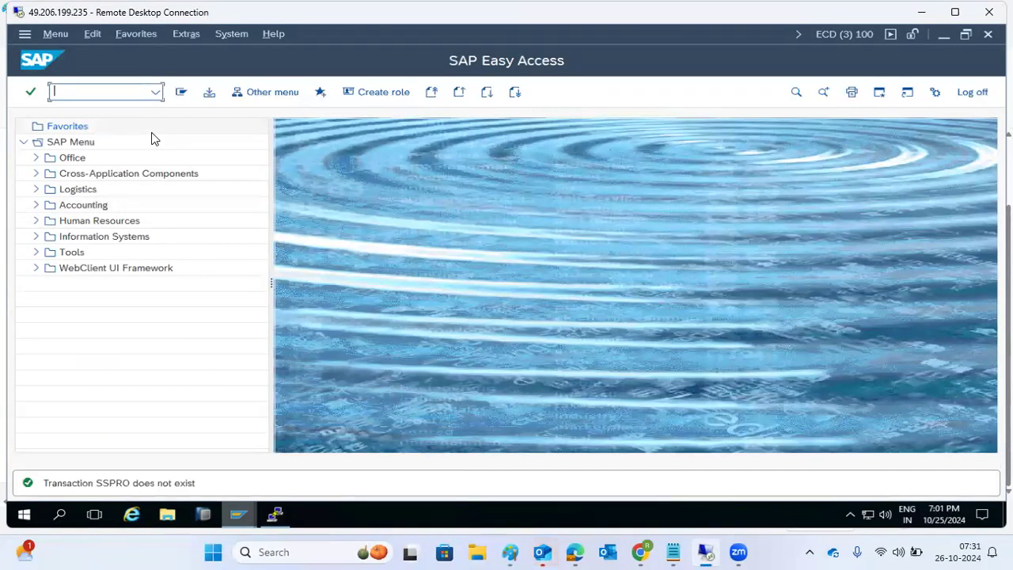
{"action": "type", "text": "spro"}
{"action": "key", "text": "Return"}
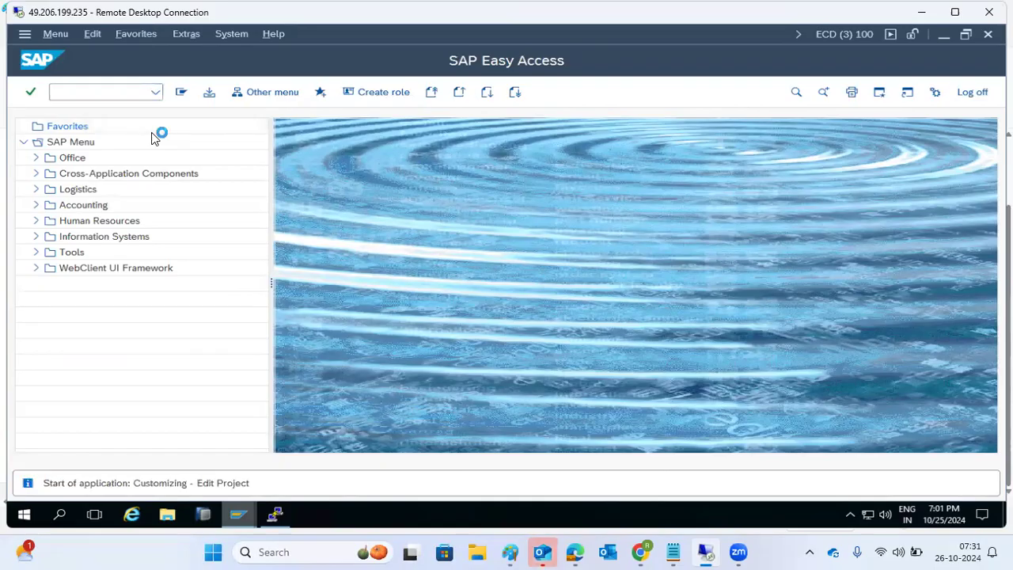
{"action": "left_click", "coordinate": [202, 93]}
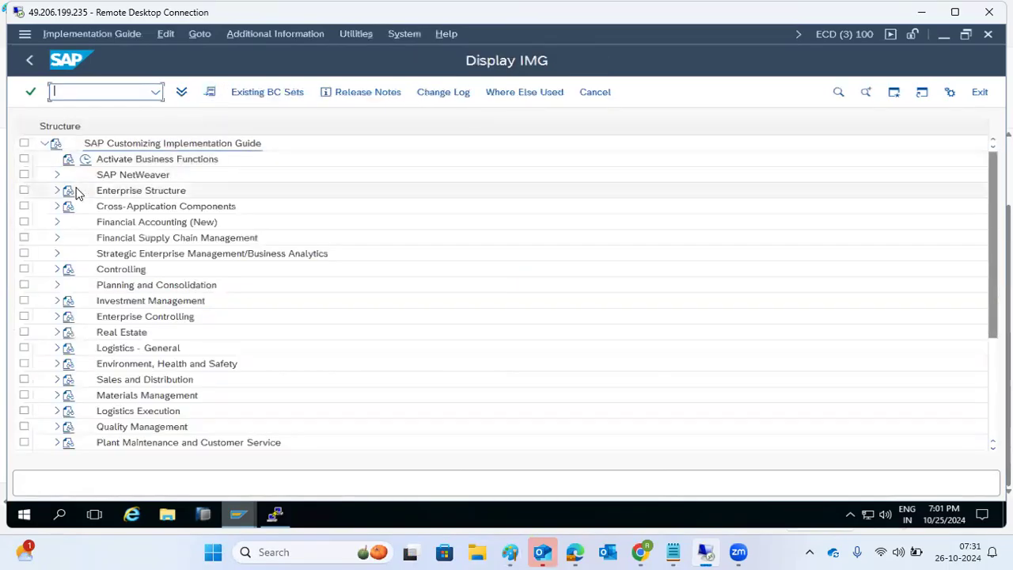
{"action": "left_click", "coordinate": [56, 175]}
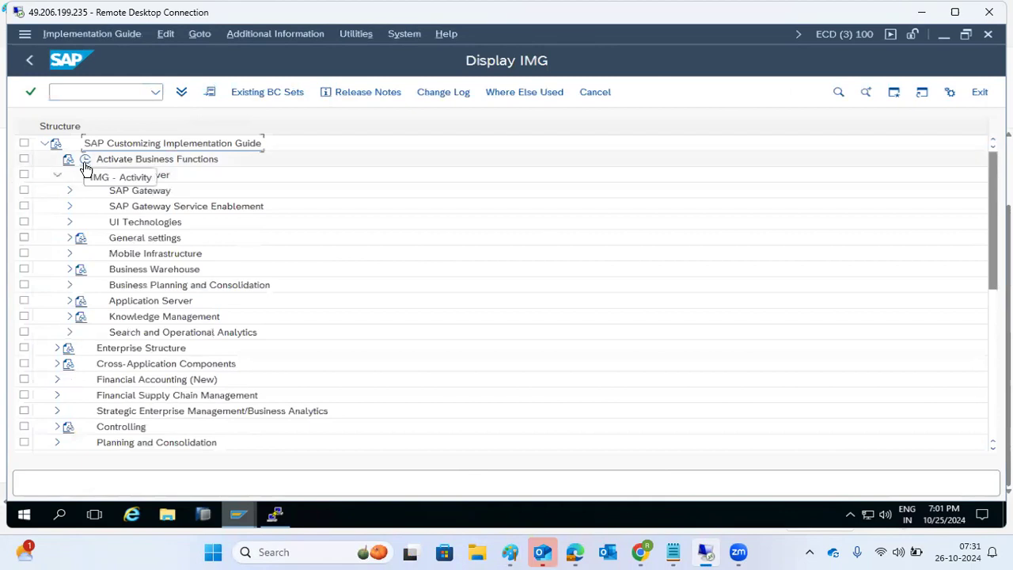
{"action": "left_click", "coordinate": [26, 58]}
{"action": "left_click", "coordinate": [26, 56]}
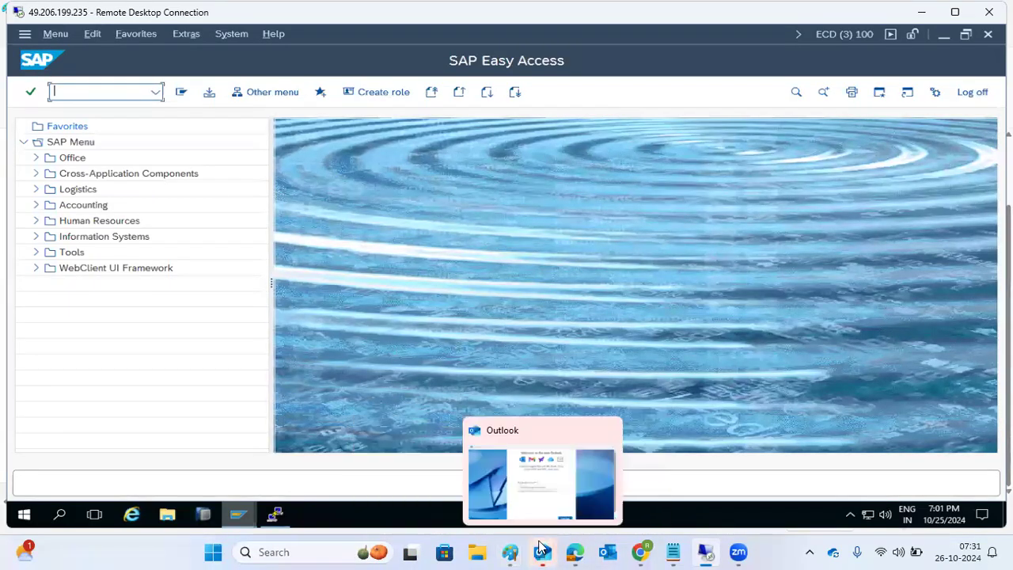
Step: Close Outlook and highlight the RESTORE heading in the Paint notes
{"action": "left_click", "coordinate": [610, 429]}
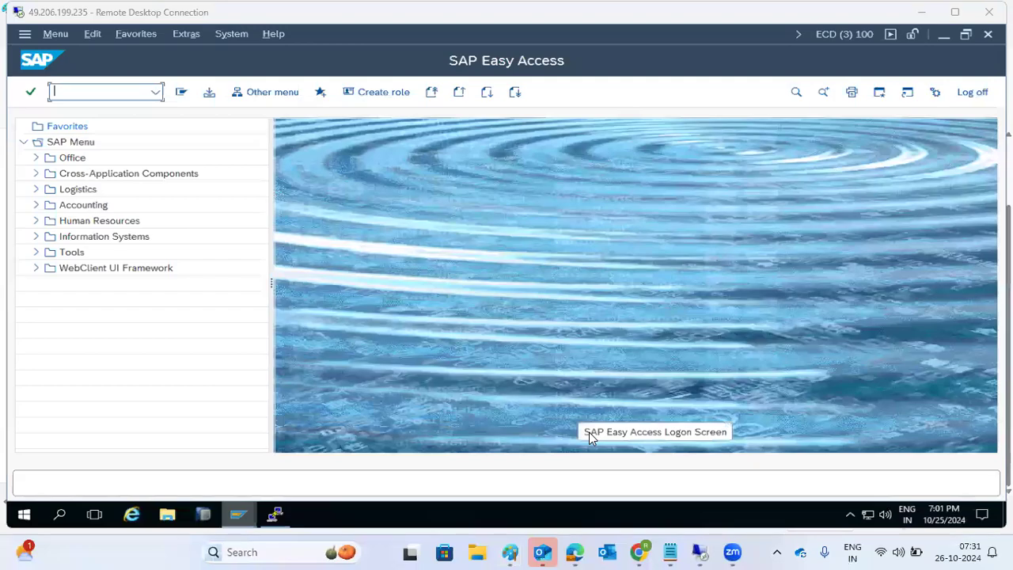
{"action": "mouse_move", "coordinate": [477, 552]}
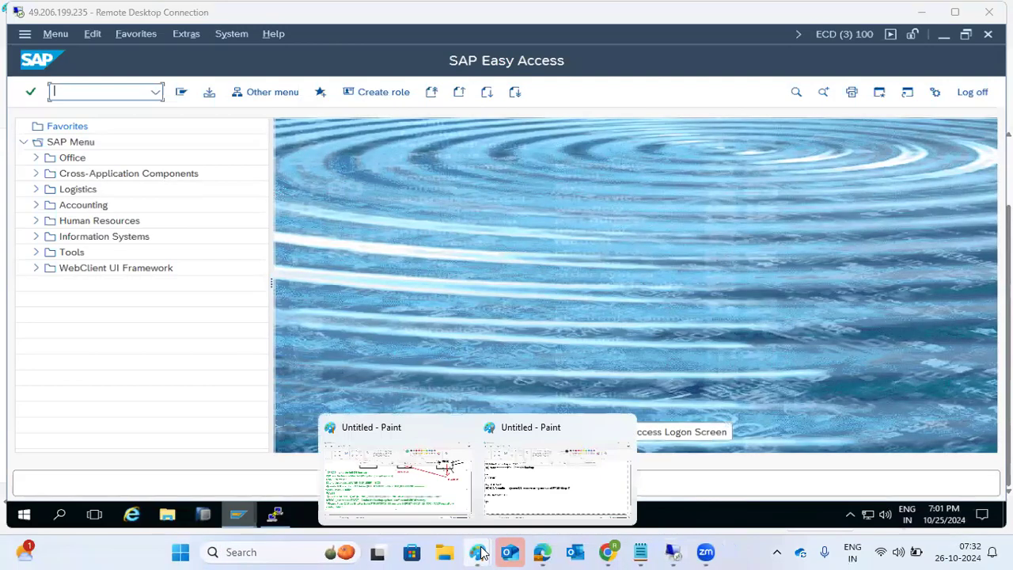
{"action": "left_click", "coordinate": [507, 475]}
{"action": "left_click_drag", "start_coordinate": [37, 256], "coordinate": [124, 256]}
Step: Return to the remote session and show the server desktop
{"action": "mouse_move", "coordinate": [554, 552]}
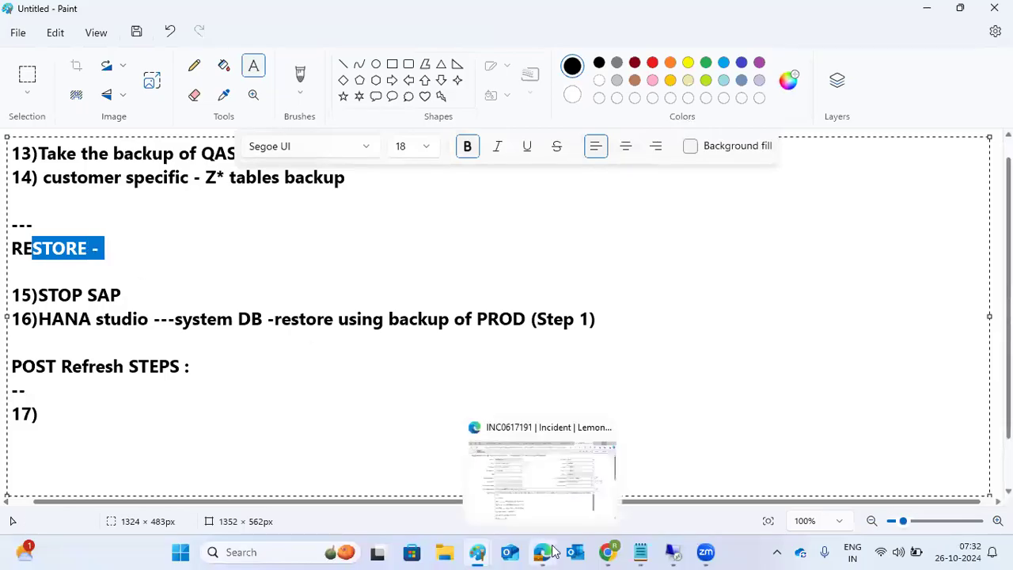
{"action": "mouse_move", "coordinate": [673, 552]}
{"action": "left_click", "coordinate": [665, 483]}
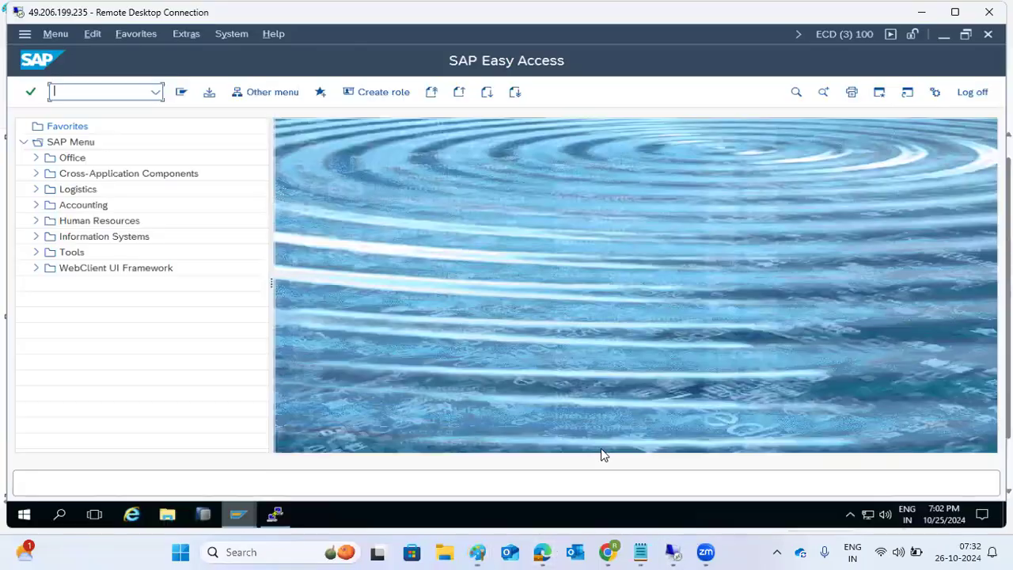
{"action": "right_click", "coordinate": [314, 516]}
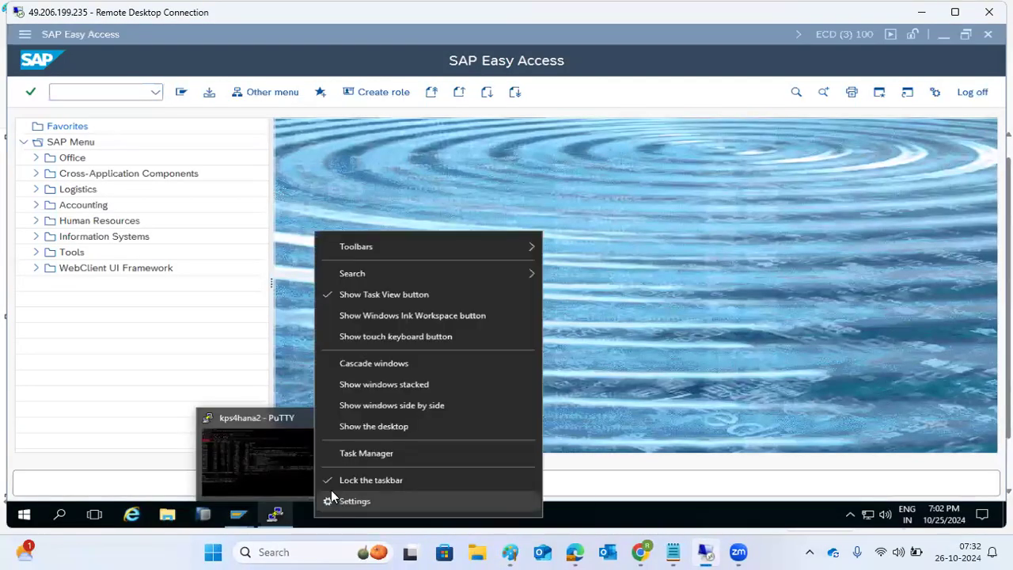
{"action": "left_click", "coordinate": [350, 428]}
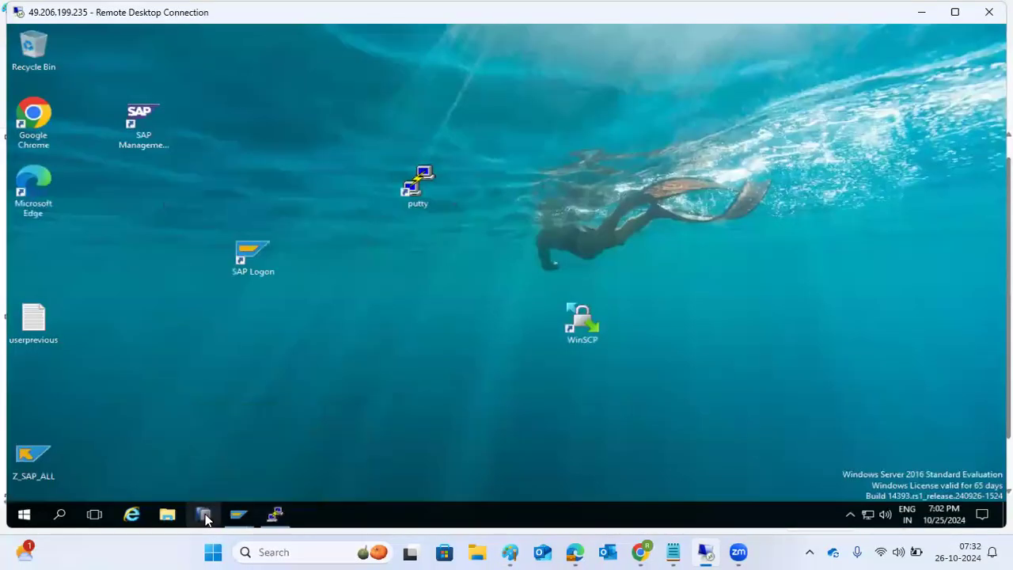
Step: Launch SAP HANA Studio with the default hdbstudio workspace and restore its window
{"action": "left_click", "coordinate": [203, 515]}
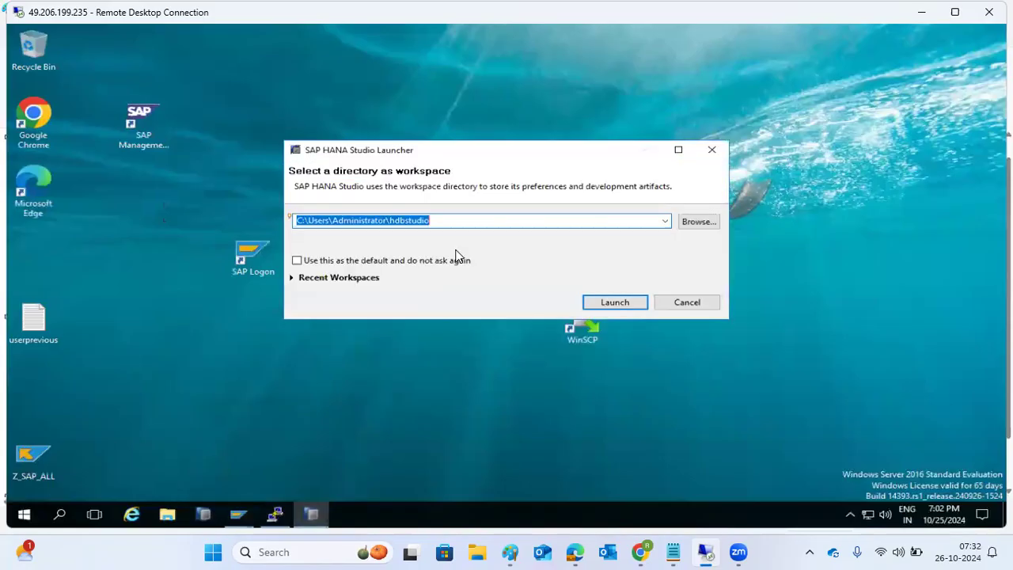
{"action": "left_click", "coordinate": [620, 302]}
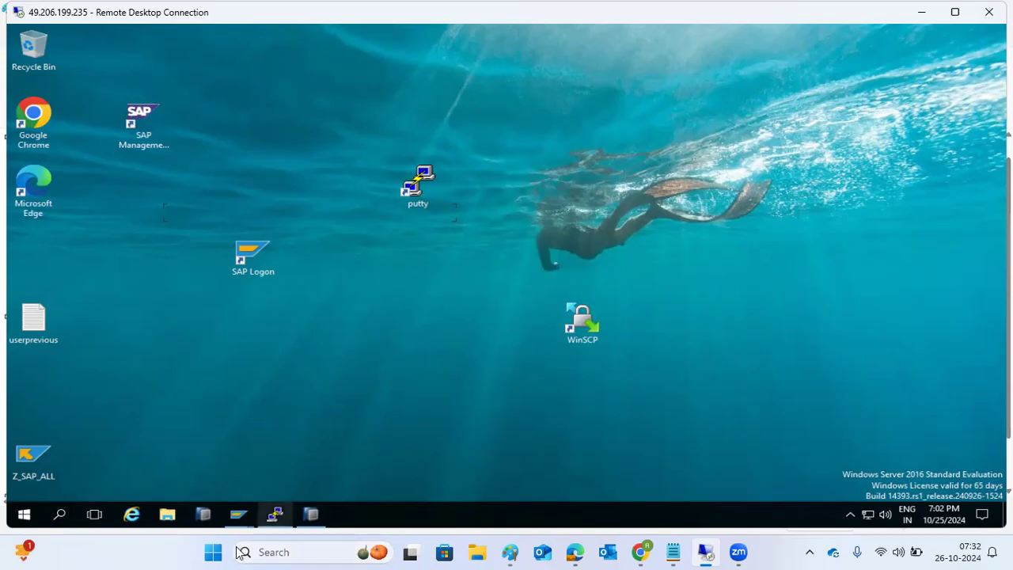
{"action": "left_click", "coordinate": [309, 516]}
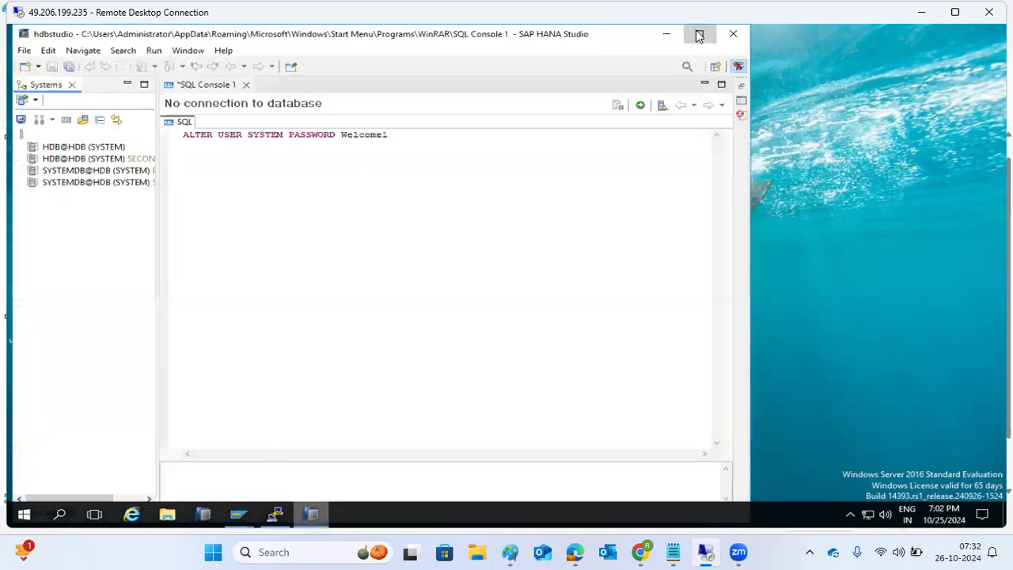
Step: Log on to SYSTEMDB@HDB SECONDARY as SYSTEM with its password and open the Backup overview
{"action": "left_click", "coordinate": [700, 33]}
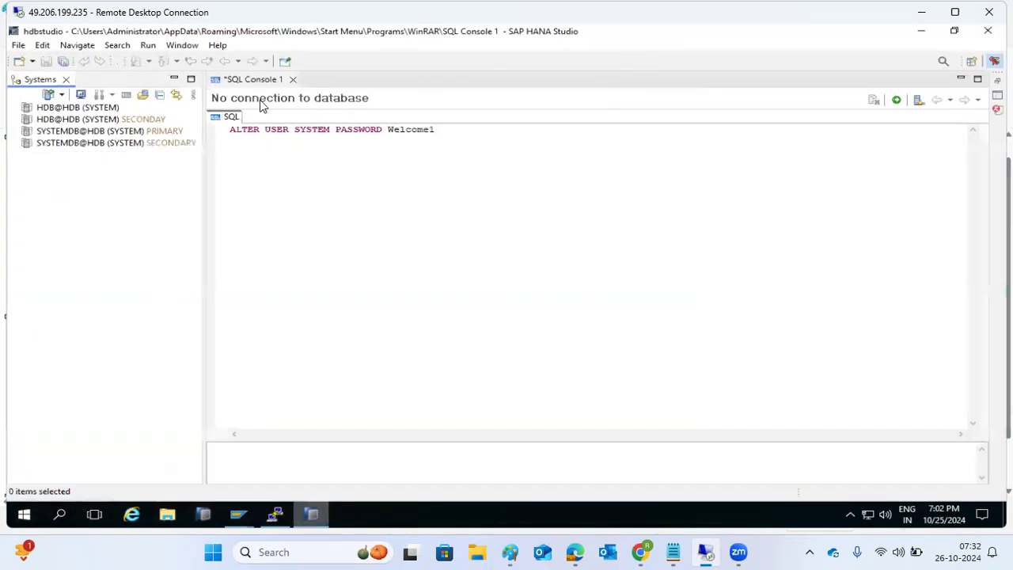
{"action": "double_click", "coordinate": [101, 144]}
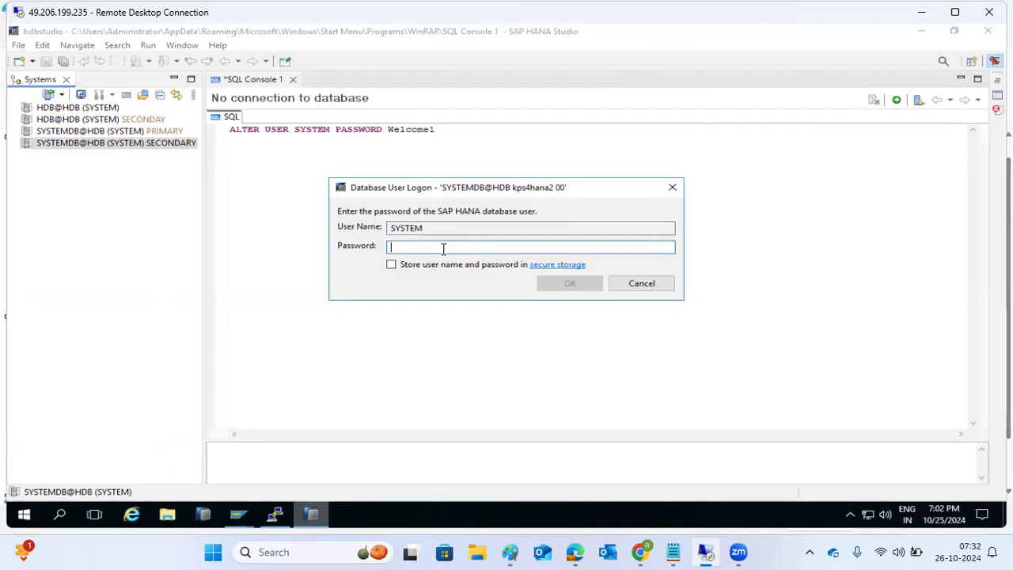
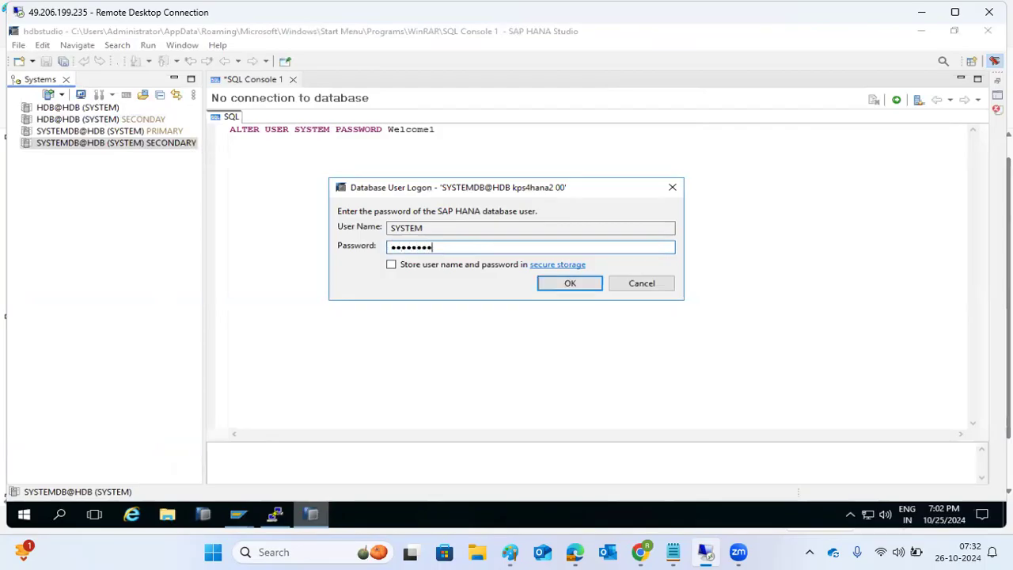
{"action": "key", "text": "Return"}
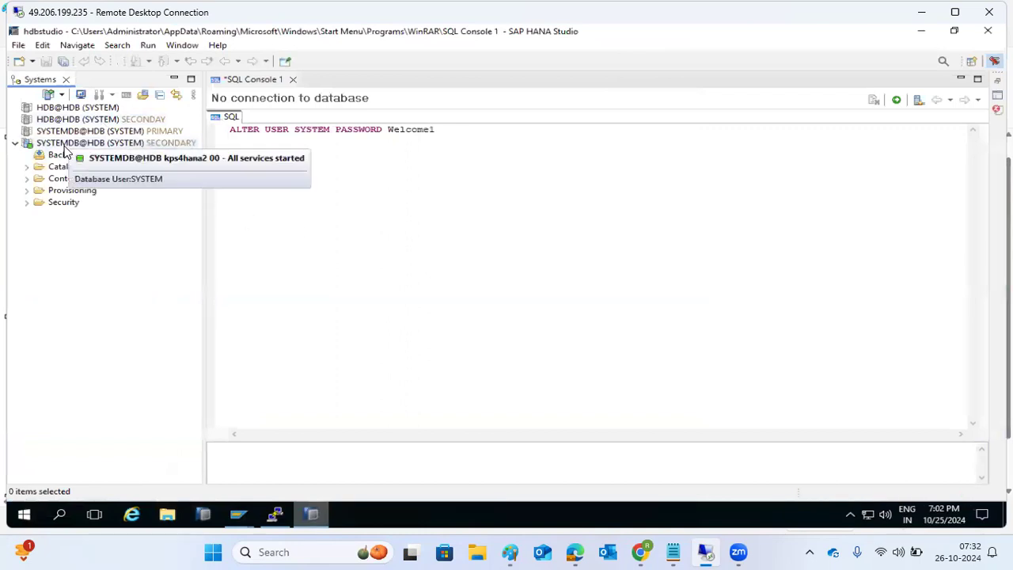
{"action": "left_click", "coordinate": [61, 154]}
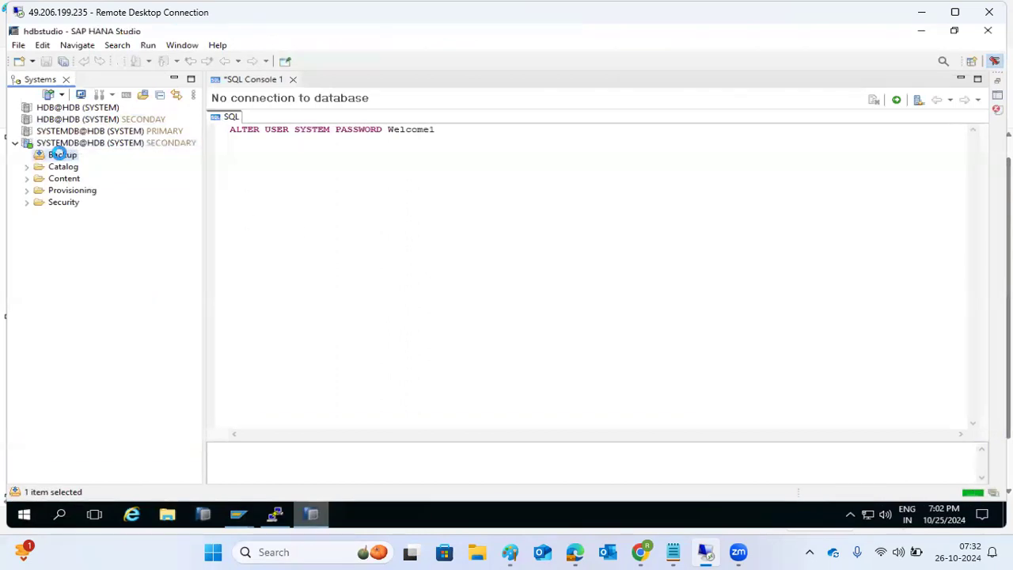
{"action": "double_click", "coordinate": [61, 155]}
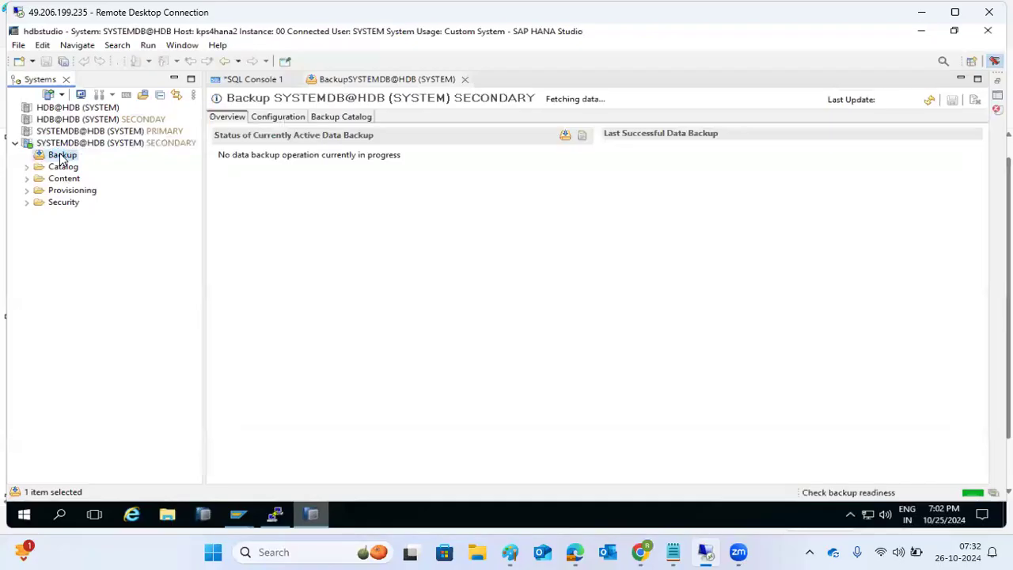
Step: Start a complete data backup of tenant database HDB from the Backup Catalog
{"action": "left_click", "coordinate": [344, 117]}
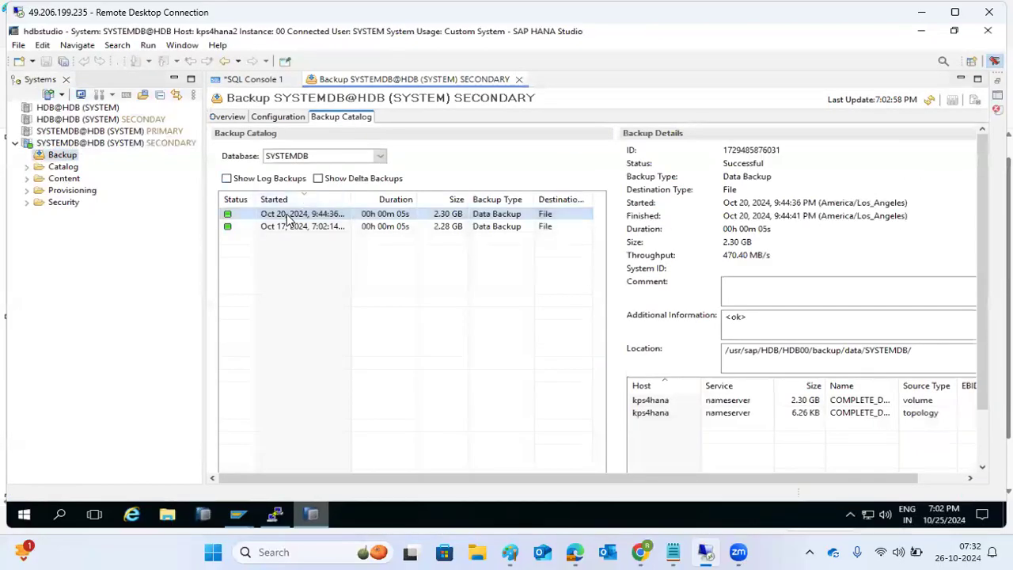
{"action": "left_click", "coordinate": [64, 146]}
{"action": "right_click", "coordinate": [65, 146]}
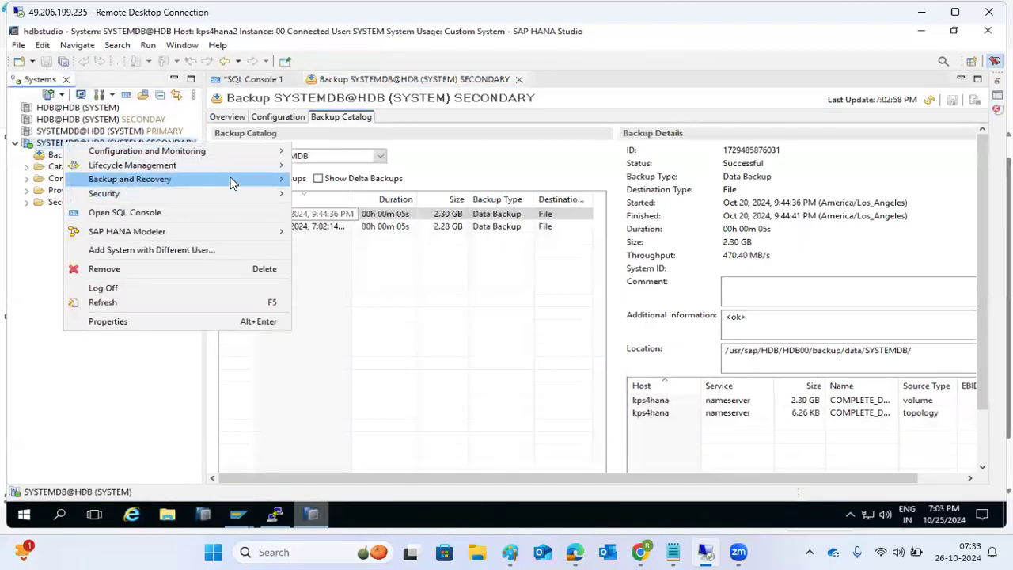
{"action": "mouse_move", "coordinate": [244, 182]}
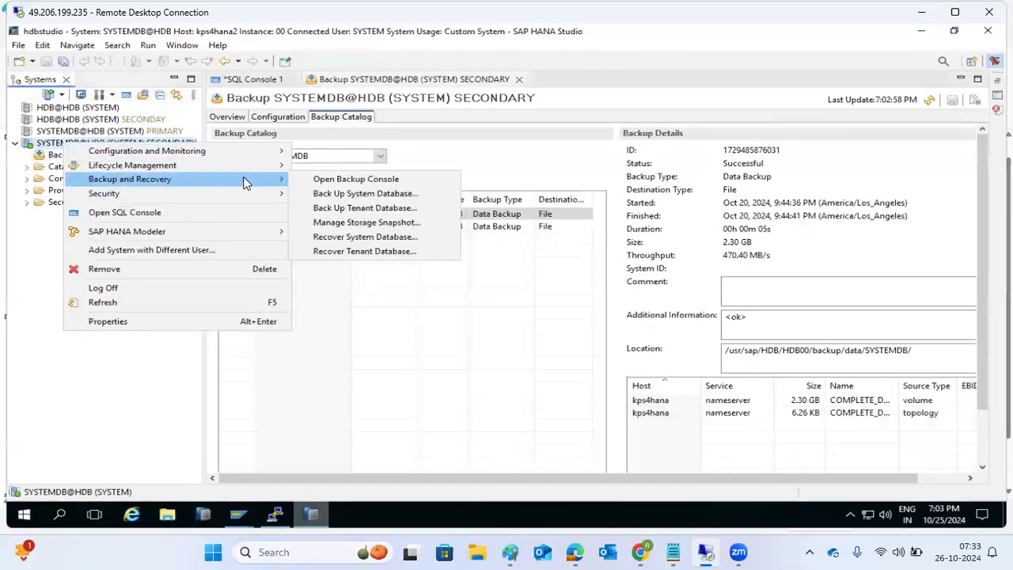
{"action": "left_click", "coordinate": [356, 208]}
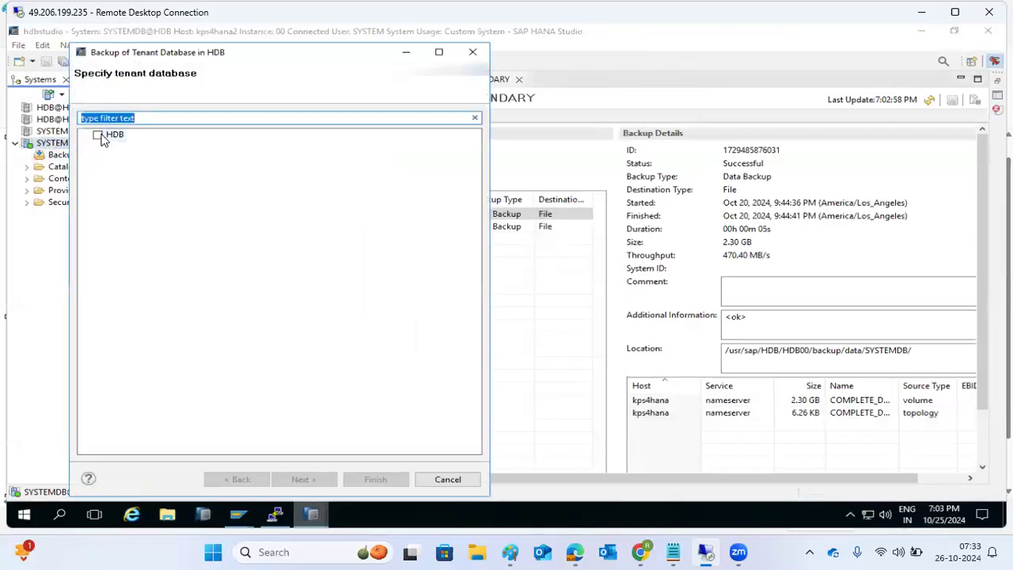
{"action": "left_click", "coordinate": [98, 135]}
{"action": "left_click", "coordinate": [306, 478]}
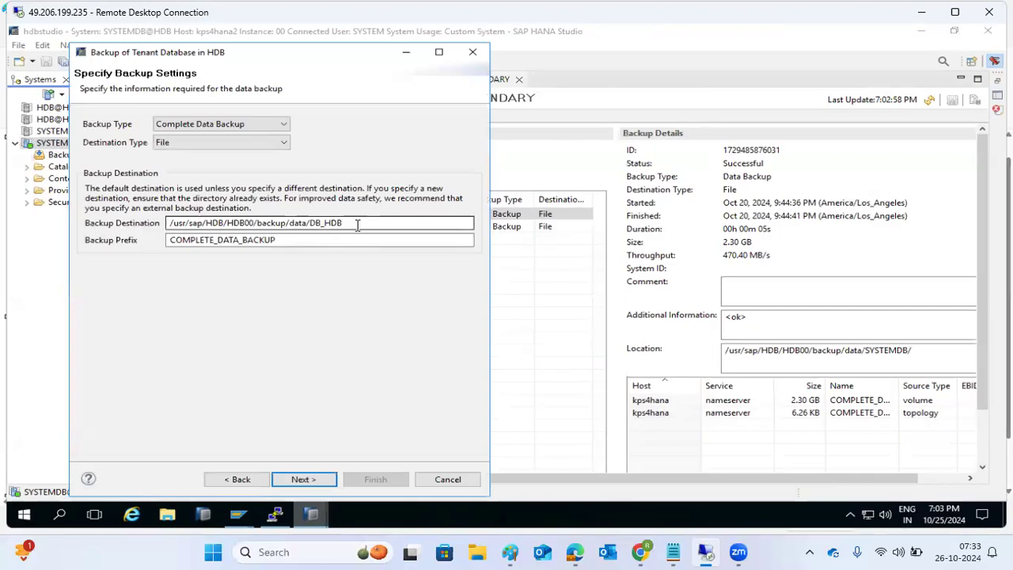
{"action": "left_click", "coordinate": [300, 480]}
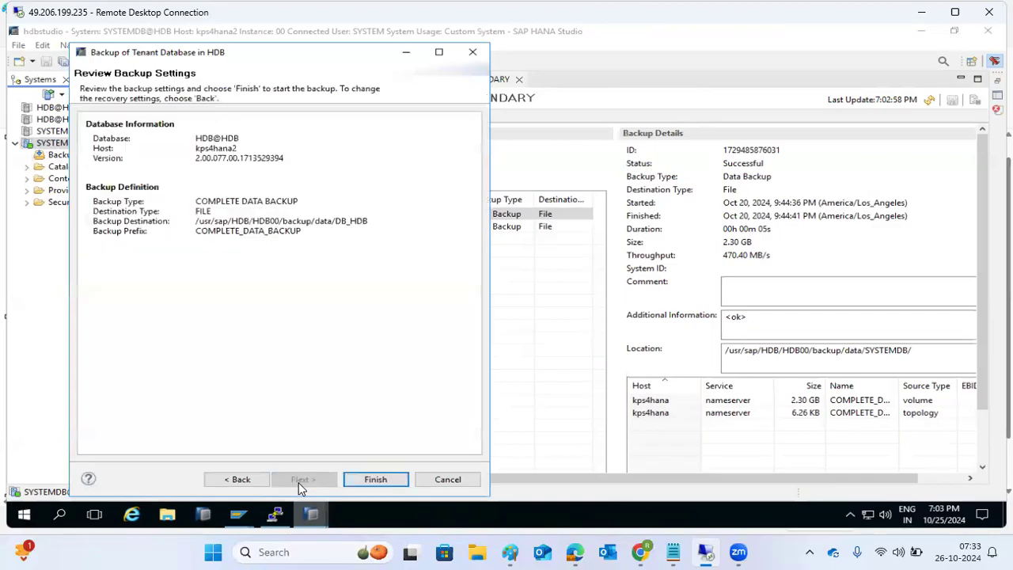
{"action": "left_click", "coordinate": [373, 479]}
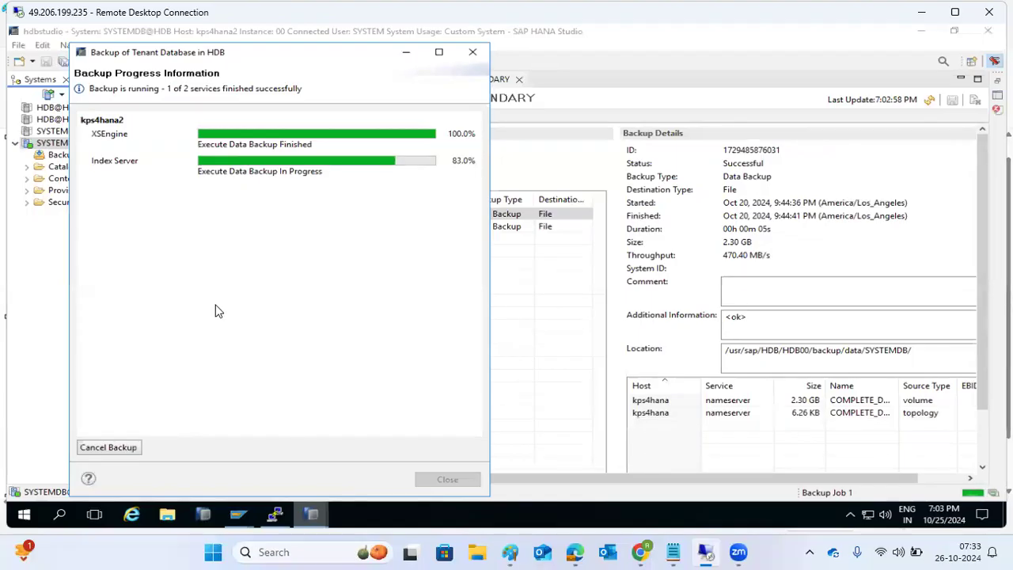
{"action": "left_click", "coordinate": [275, 516]}
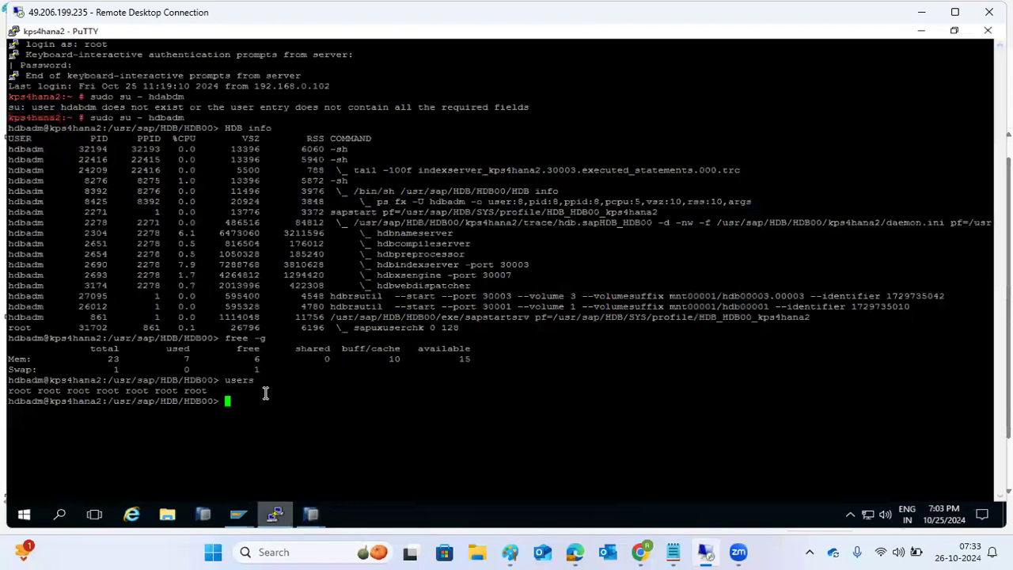
Step: List the HDB00 directory and move into its backup folder
{"action": "type", "text": "ls -lltr"}
{"action": "key", "text": "Return"}
{"action": "type", "text": "cd"}
{"action": "double_click", "coordinate": [293, 485]}
{"action": "right_click", "coordinate": [296, 477]}
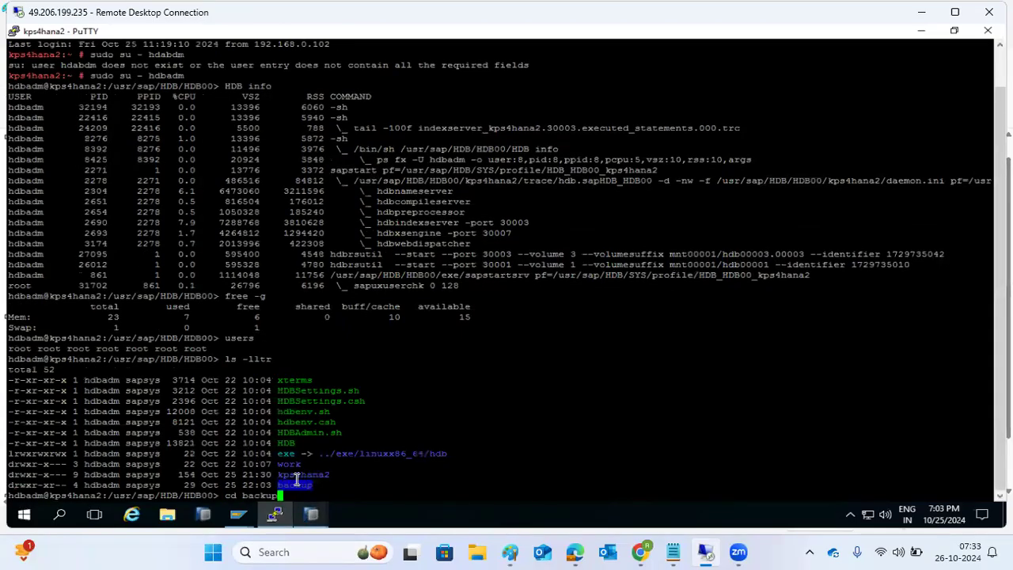
{"action": "key", "text": "Return"}
{"action": "type", "text": "ls -ltr"}
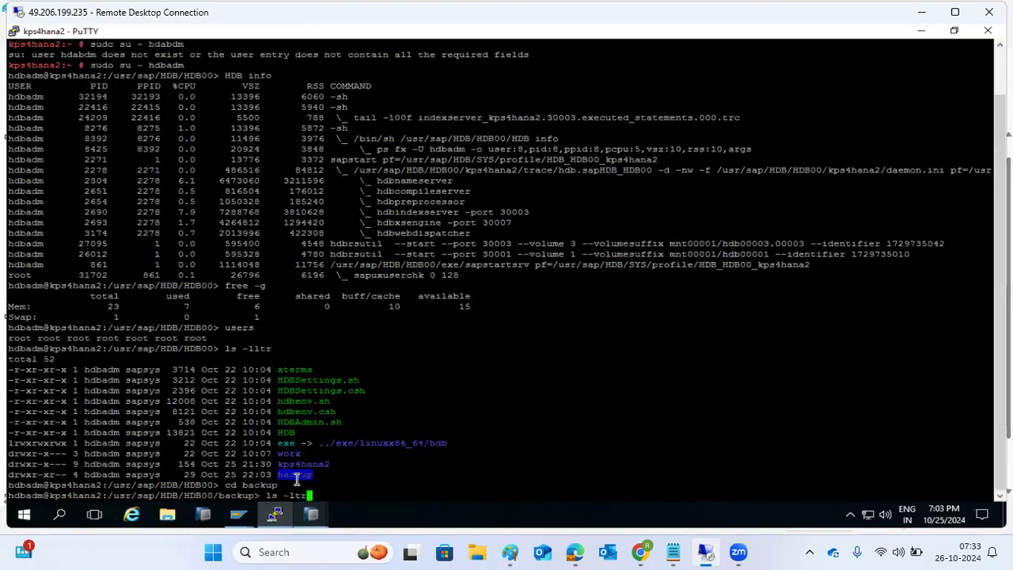
{"action": "key", "text": "Return"}
Step: Go into data/DB_HDB and list the three COMPLETE_DATA_BACKUP files
{"action": "type", "text": "cd data"}
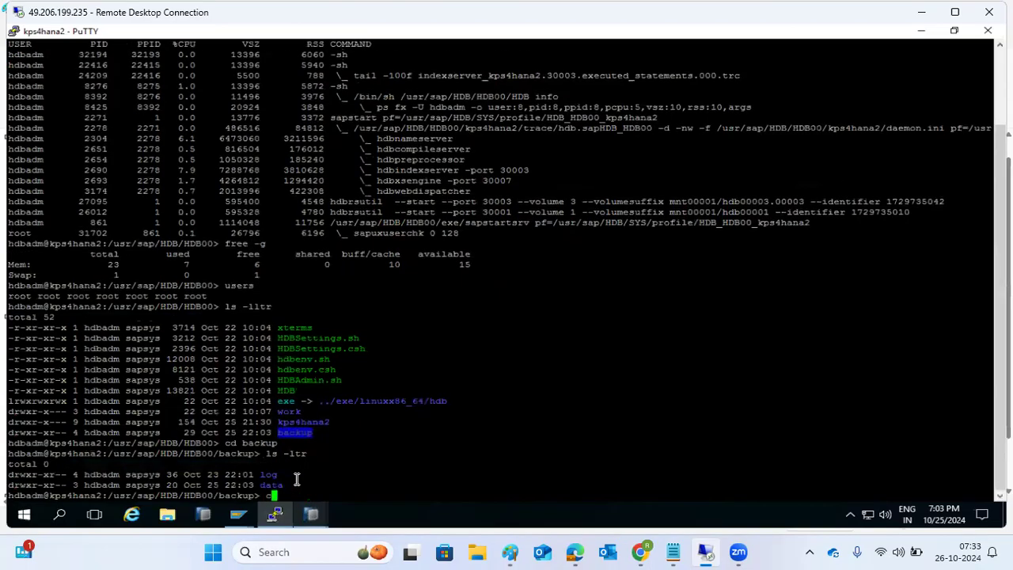
{"action": "key", "text": "Return"}
{"action": "type", "text": "ls -ltr"}
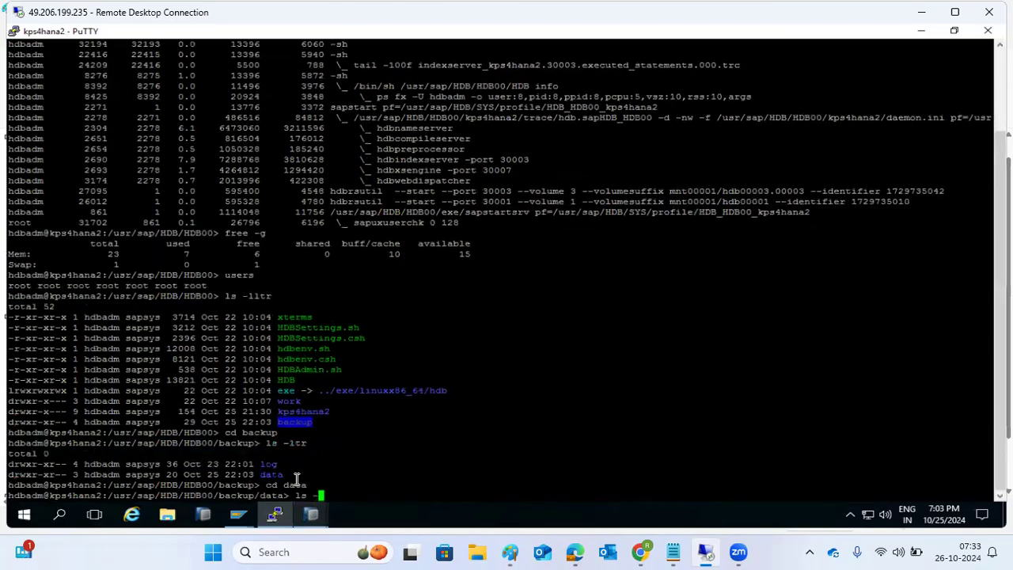
{"action": "key", "text": "Return"}
{"action": "type", "text": "cd"}
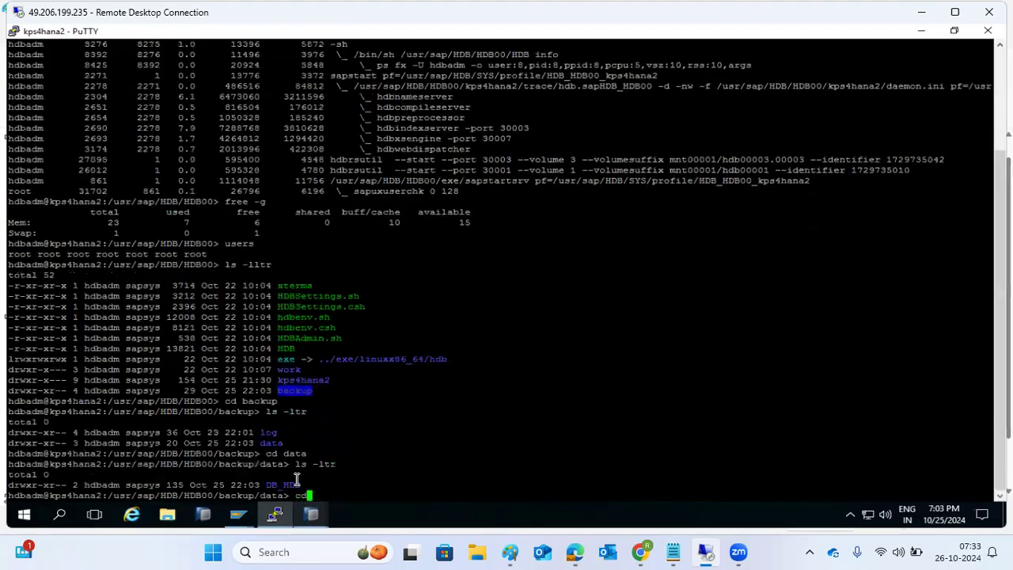
{"action": "type", "text": " DB_HDB"}
{"action": "key", "text": "Return"}
{"action": "type", "text": "ls -ltr"}
{"action": "key", "text": "Return"}
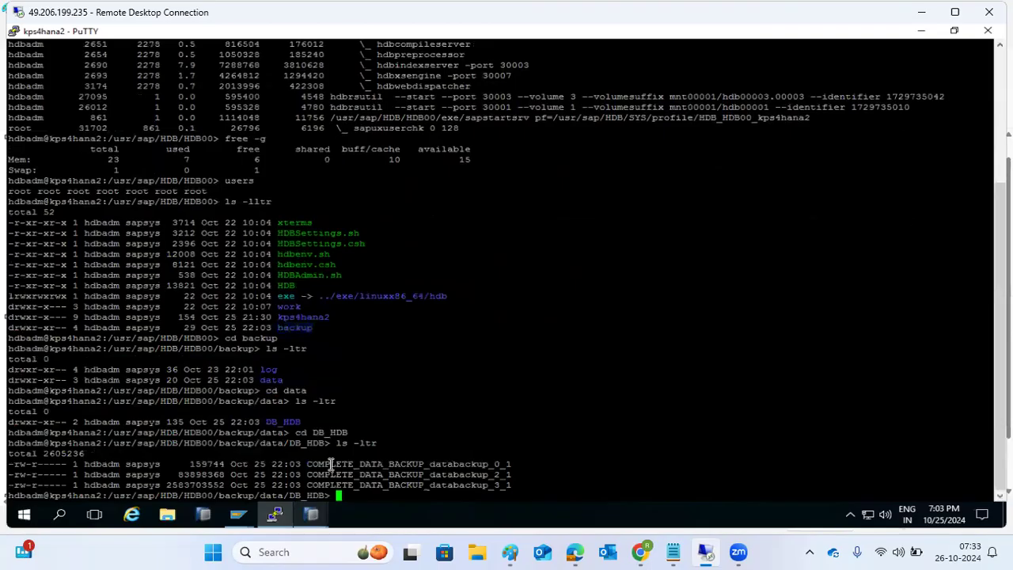
{"action": "double_click", "coordinate": [330, 464]}
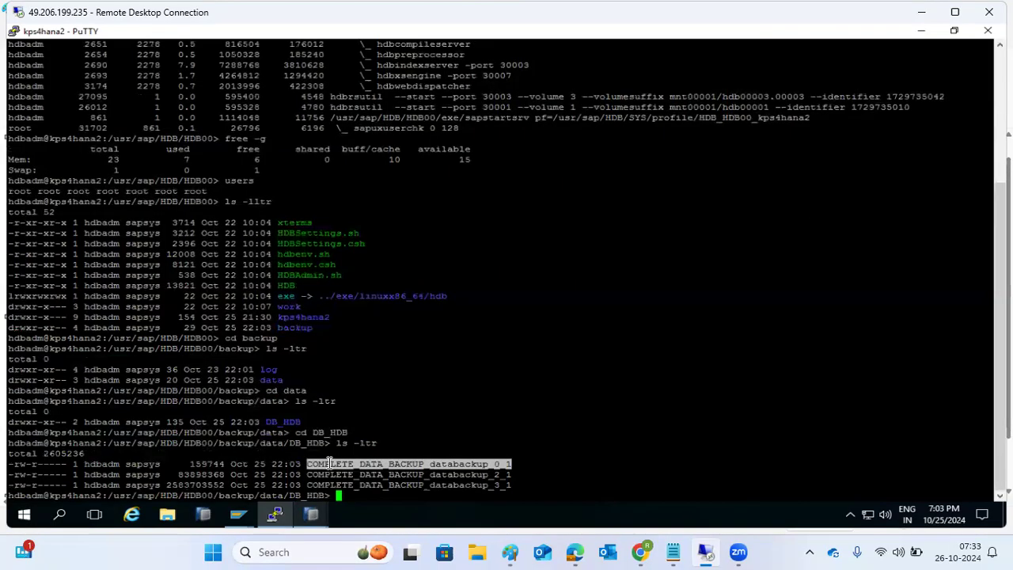
Step: Exit to root, cd to /usr/sap/HDB/HDB00/backup/data/DB_HDB, and begin an scp command
{"action": "type", "text": "pwd"}
{"action": "key", "text": "Return"}
{"action": "type", "text": "exit"}
{"action": "key", "text": "Return"}
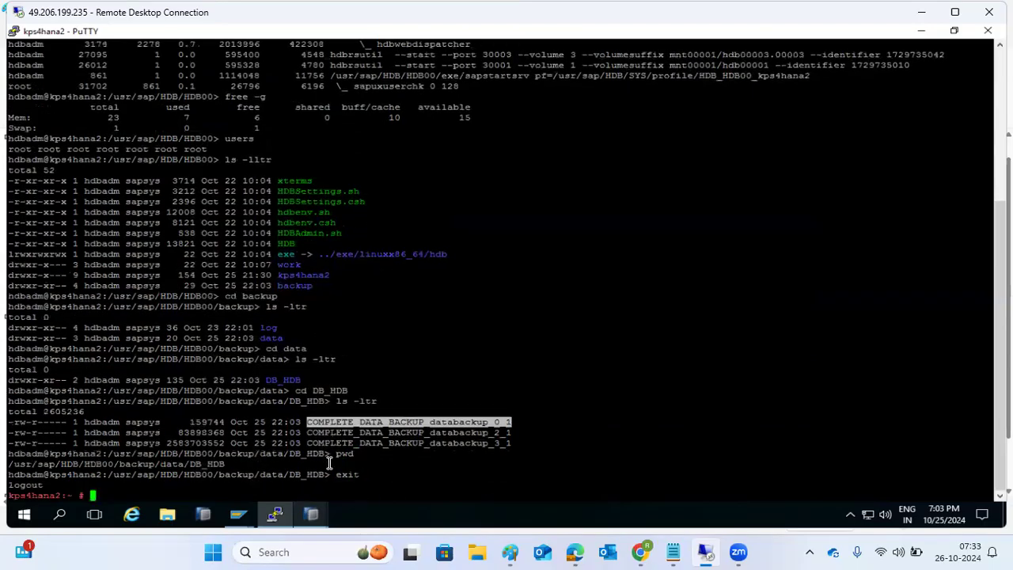
{"action": "type", "text": "cd"}
{"action": "double_click", "coordinate": [277, 471]}
{"action": "right_click", "coordinate": [277, 470]}
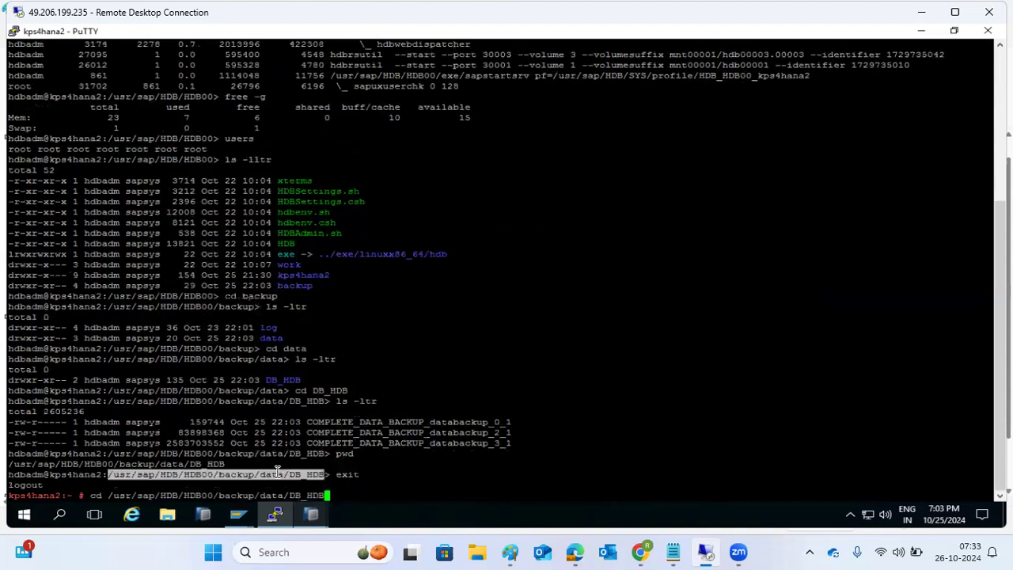
{"action": "key", "text": "Return"}
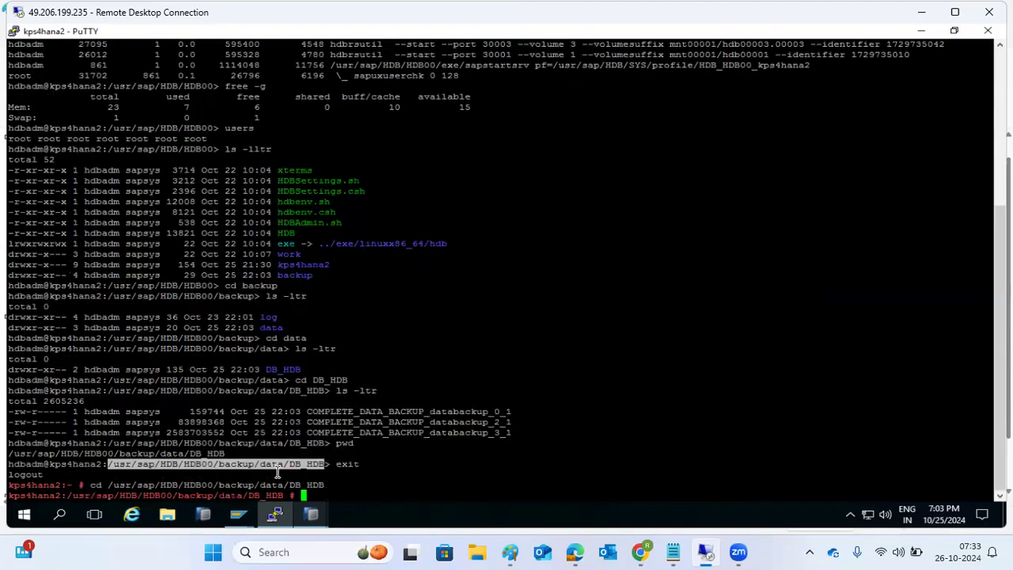
{"action": "type", "text": "scp -rp * "}
{"action": "type", "text": "kps4"}
Step: Copy the backup files with scp -rp * to root@kps4hana:/media, accepting the host key
{"action": "key", "text": "BackSpace"}
{"action": "key", "text": "BackSpace"}
{"action": "key", "text": "BackSpace"}
{"action": "key", "text": "BackSpace"}
{"action": "type", "text": "root@kps4hana:/media"}
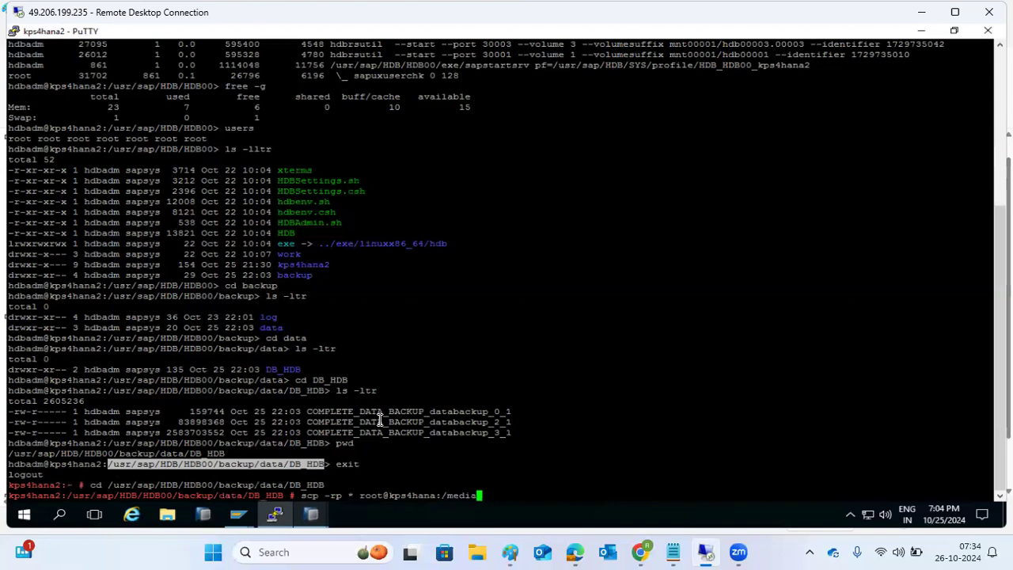
{"action": "key", "text": "Return"}
{"action": "type", "text": "yes"}
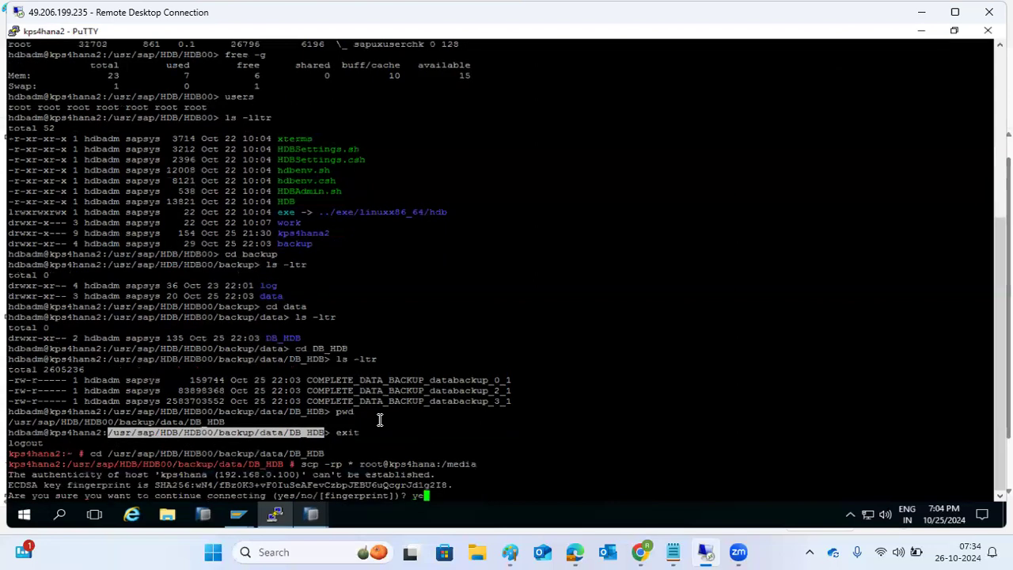
{"action": "key", "text": "Return"}
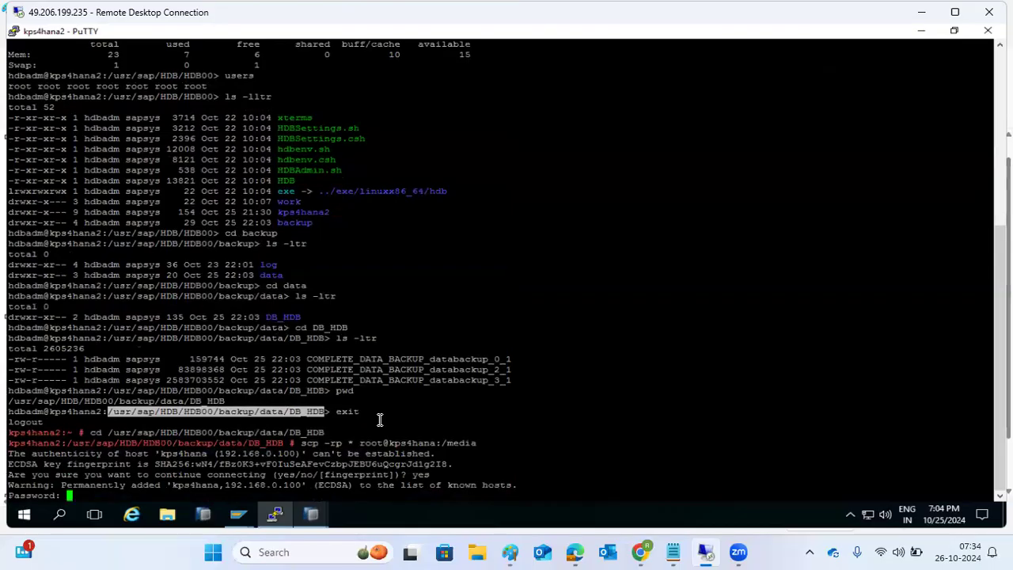
{"action": "key", "text": "Return"}
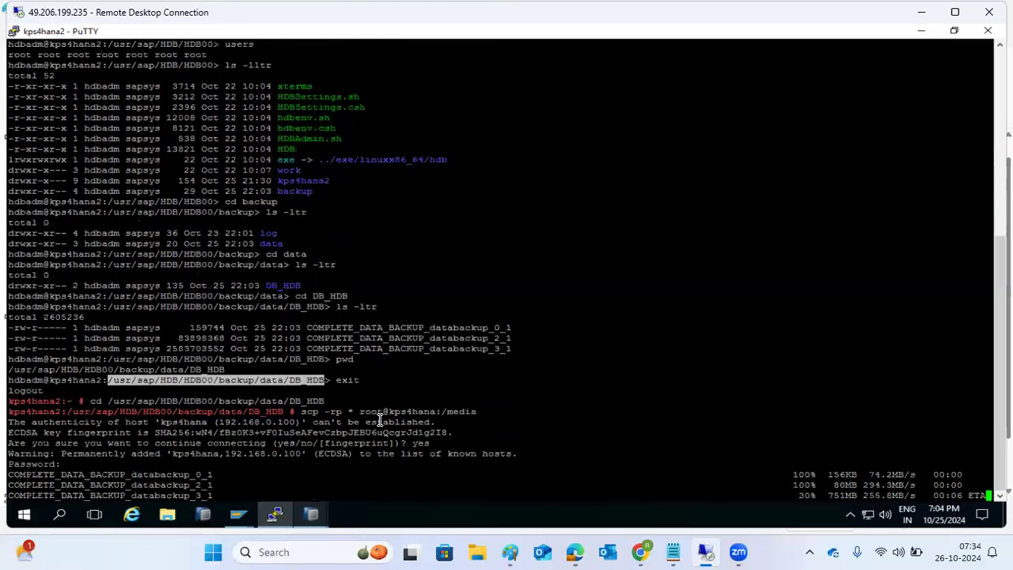
{"action": "left_click", "coordinate": [274, 516]}
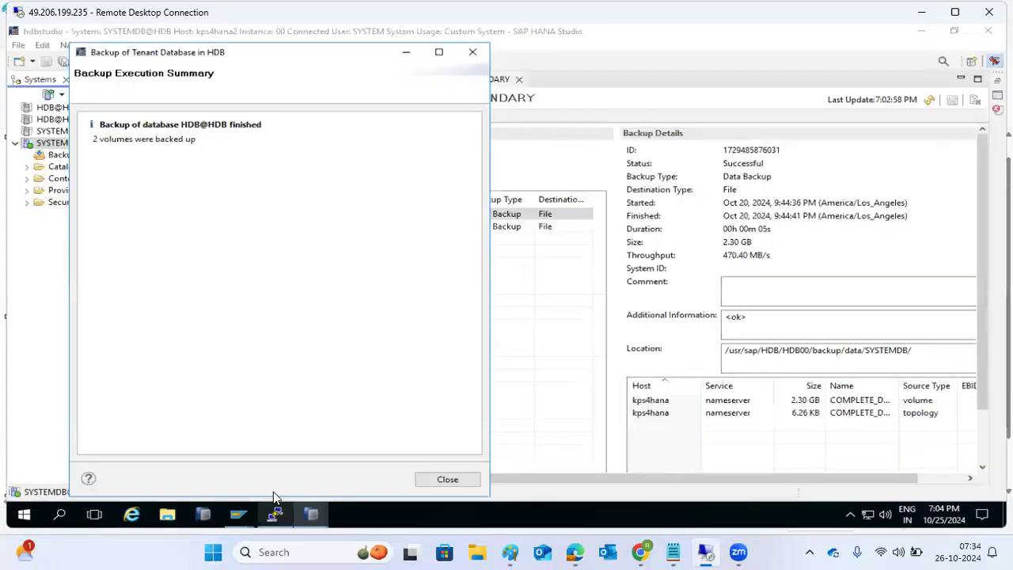
Step: Dismiss the backup summary, browse SYSTEMDB's Security users, and minimize HANA Studio
{"action": "left_click", "coordinate": [437, 480]}
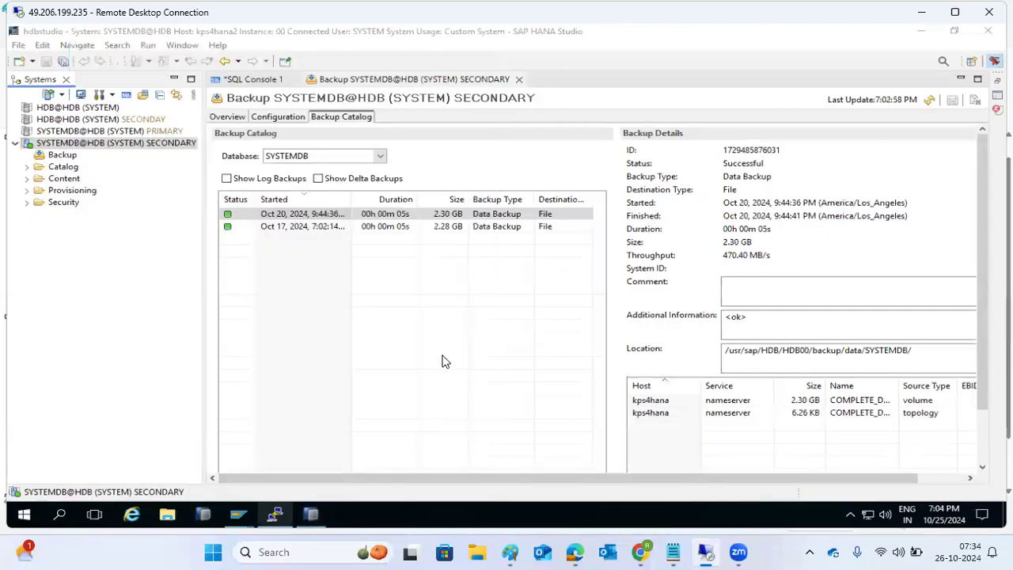
{"action": "right_click", "coordinate": [364, 513]}
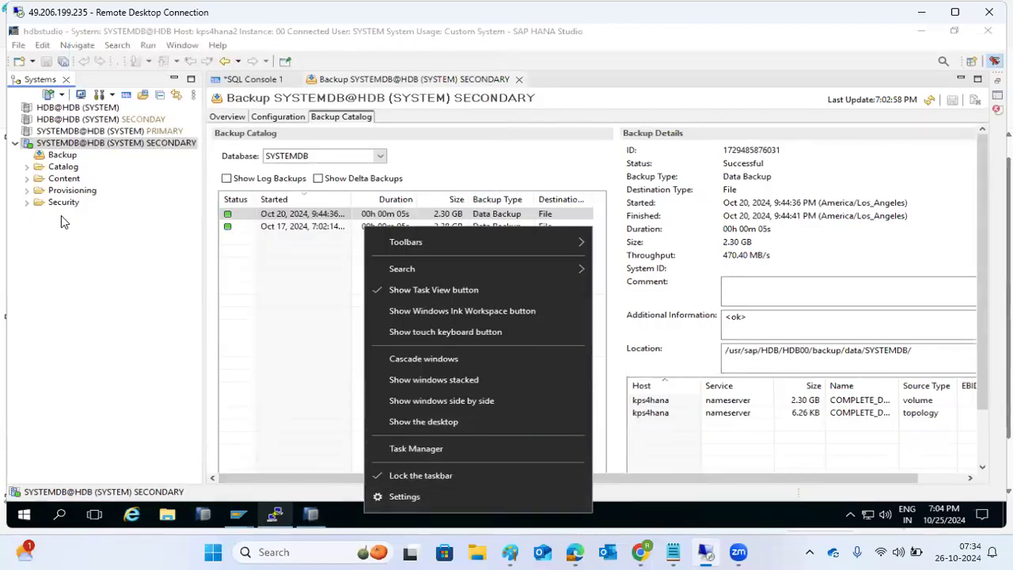
{"action": "left_click", "coordinate": [28, 202]}
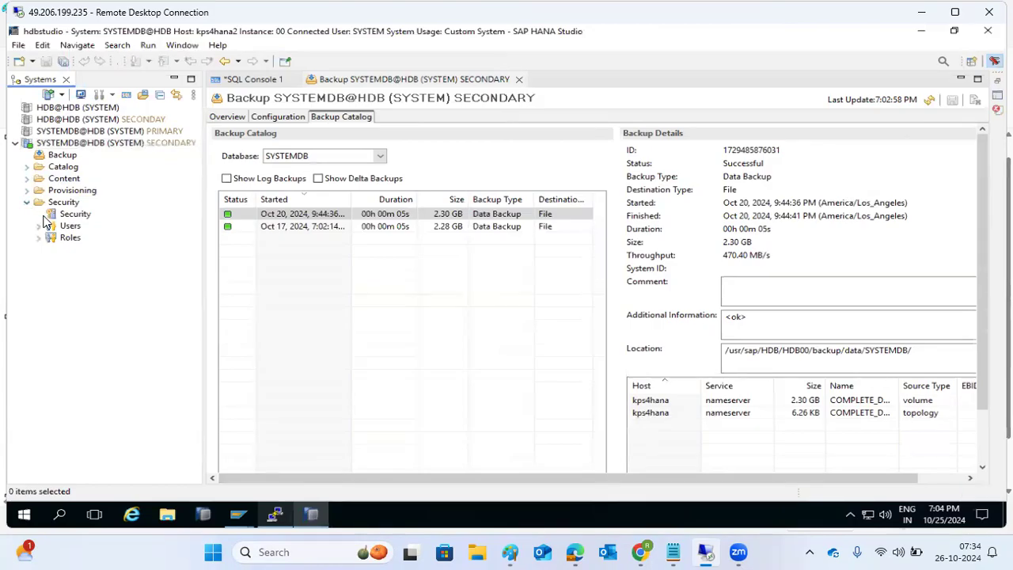
{"action": "left_click", "coordinate": [38, 225]}
{"action": "left_click", "coordinate": [38, 225]}
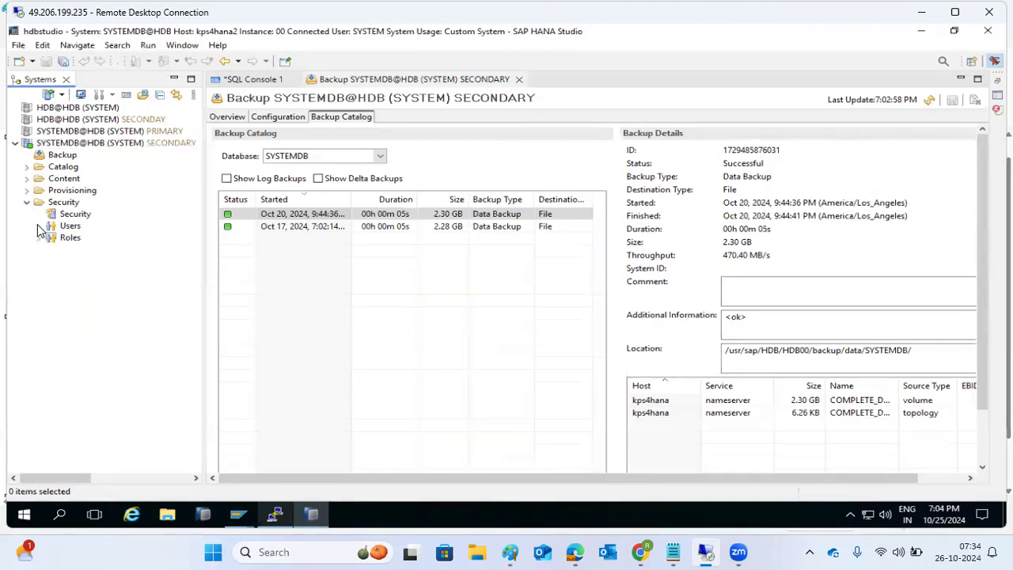
{"action": "left_click", "coordinate": [316, 512]}
Step: Open the saved kps4hana PuTTY session, log in as root, and maximize the terminal
{"action": "double_click", "coordinate": [421, 182]}
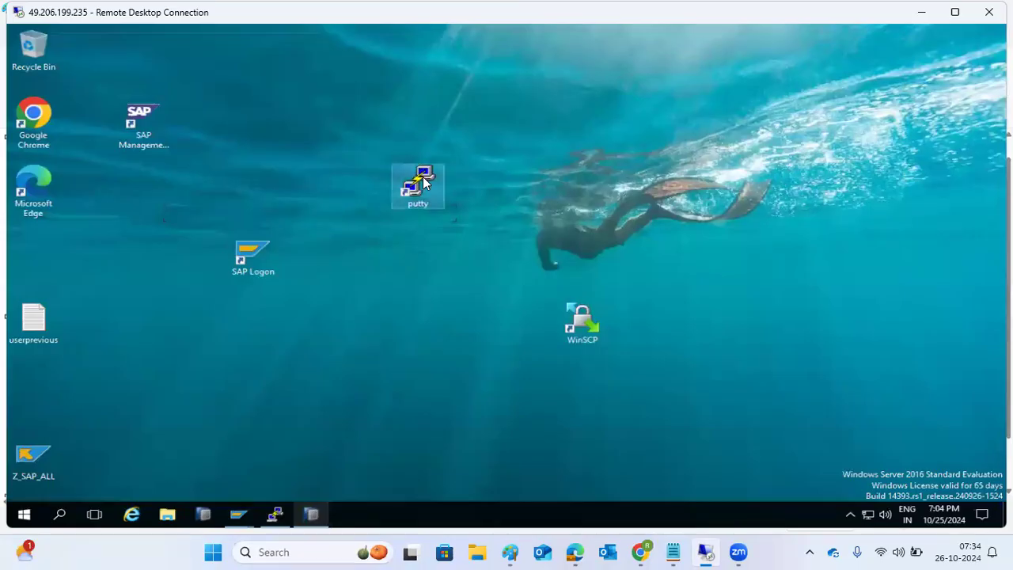
{"action": "double_click", "coordinate": [484, 311]}
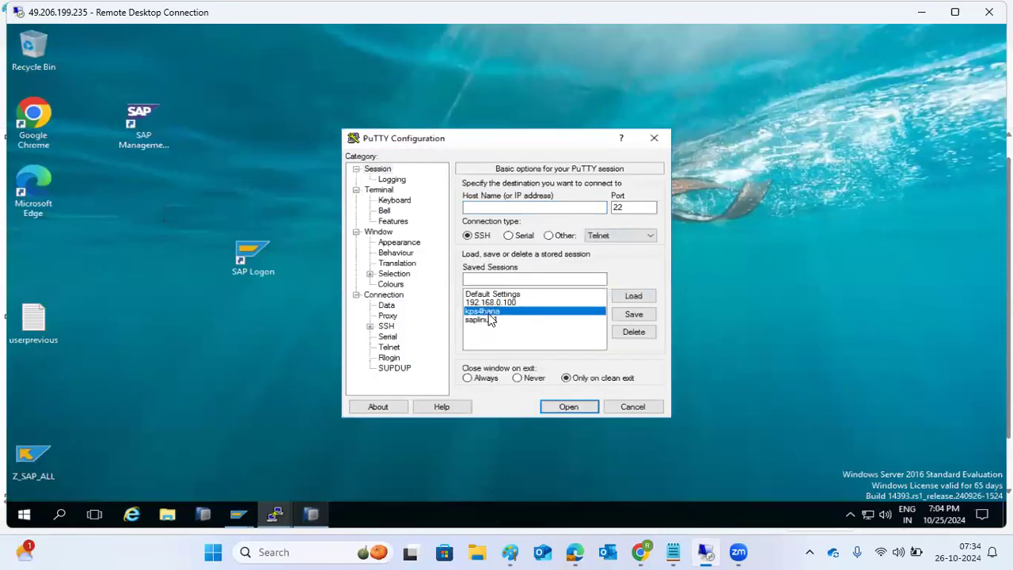
{"action": "type", "text": "root"}
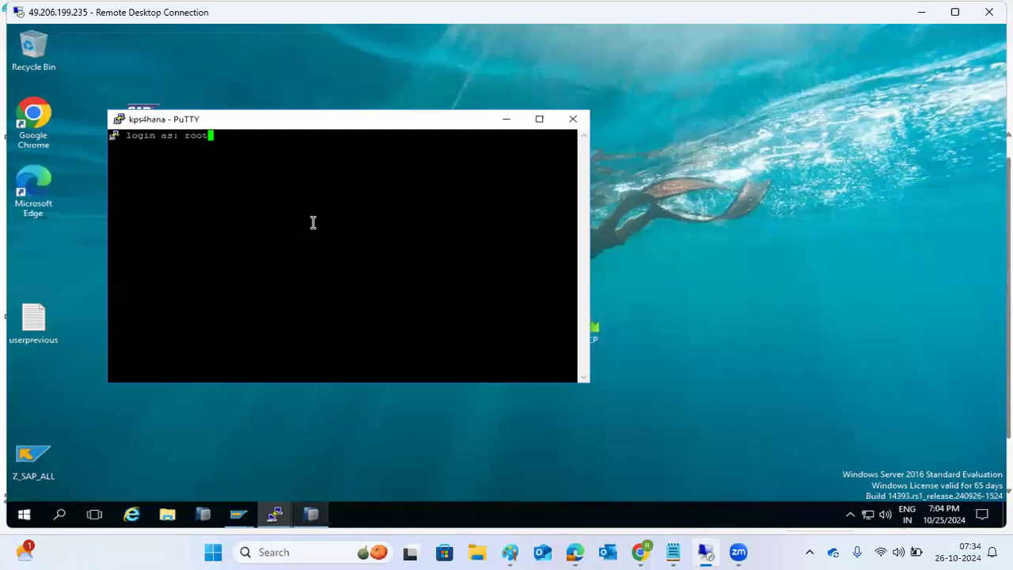
{"action": "key", "text": "Return"}
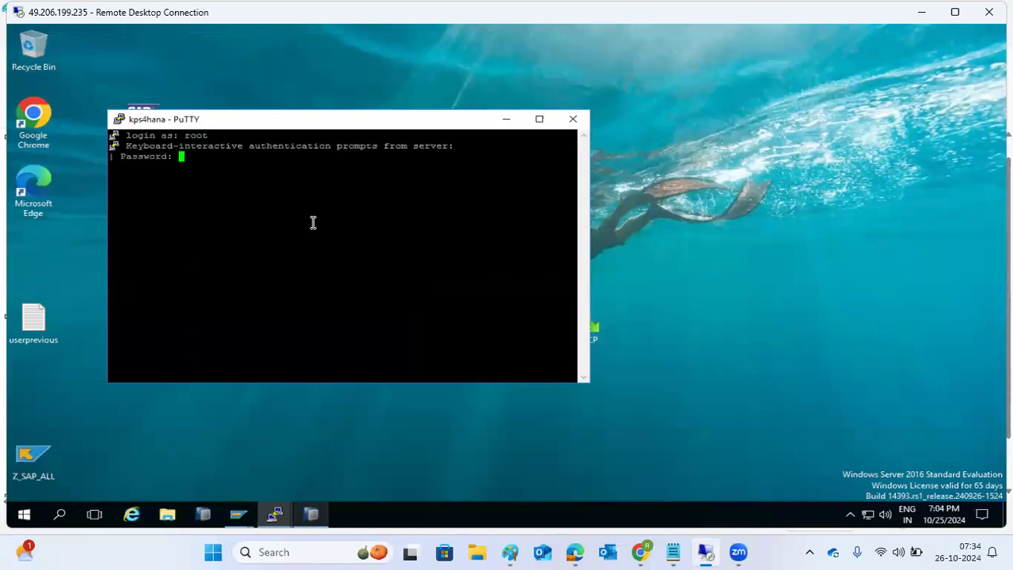
{"action": "key", "text": "Return"}
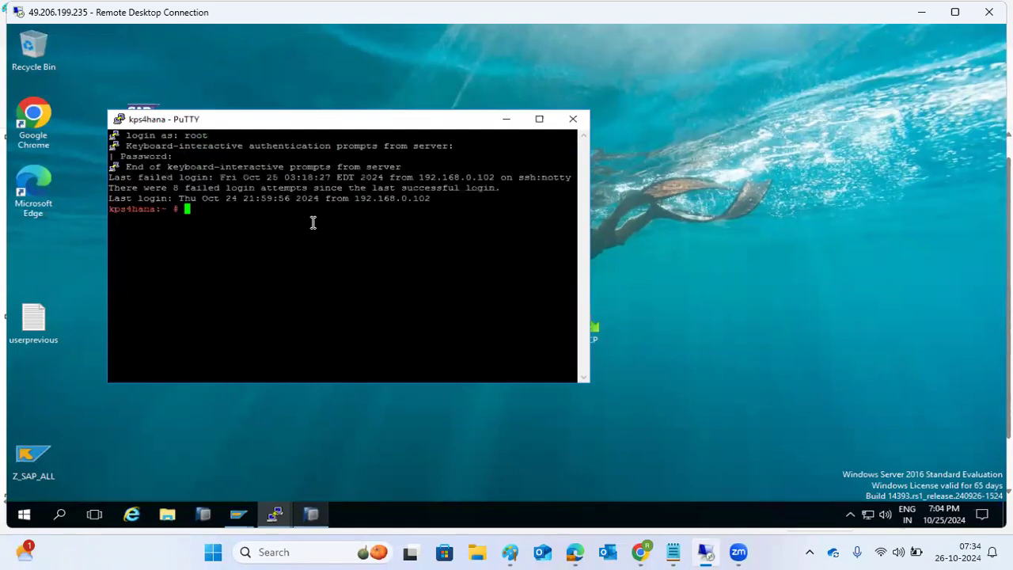
{"action": "left_click", "coordinate": [538, 120]}
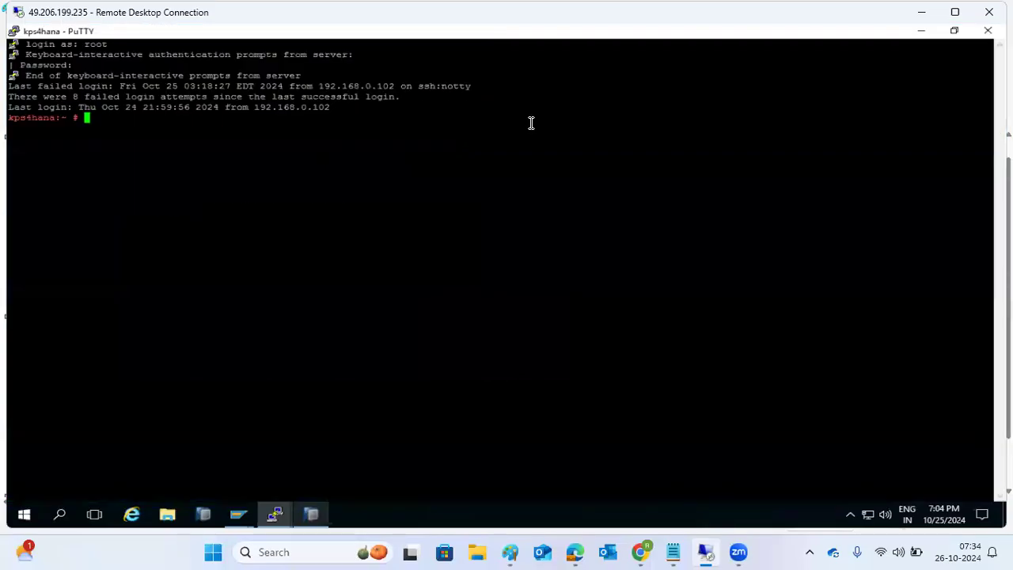
Step: Change the terminal font to Courier New 18-point and apply it
{"action": "left_click", "coordinate": [15, 31]}
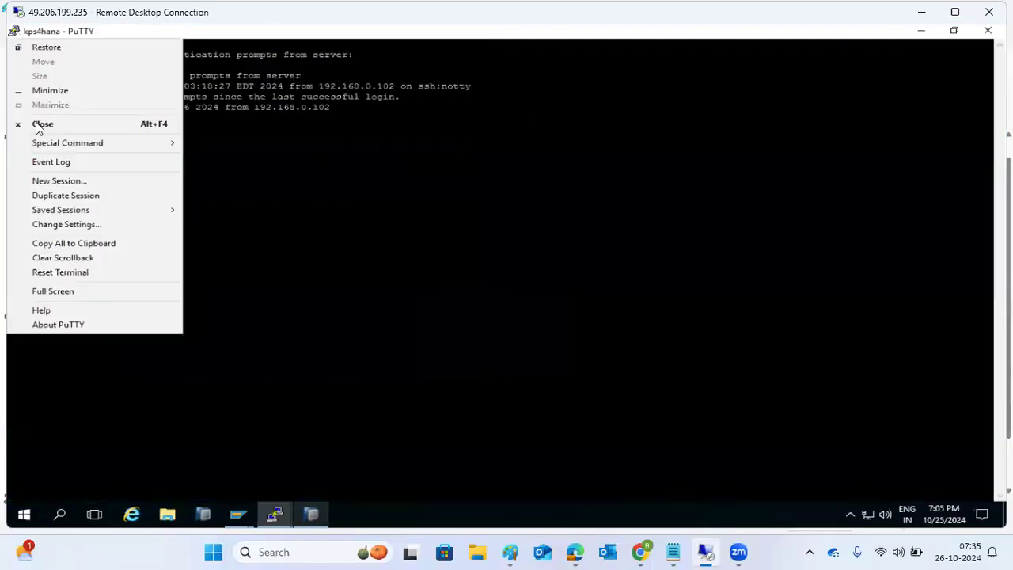
{"action": "left_click", "coordinate": [52, 223]}
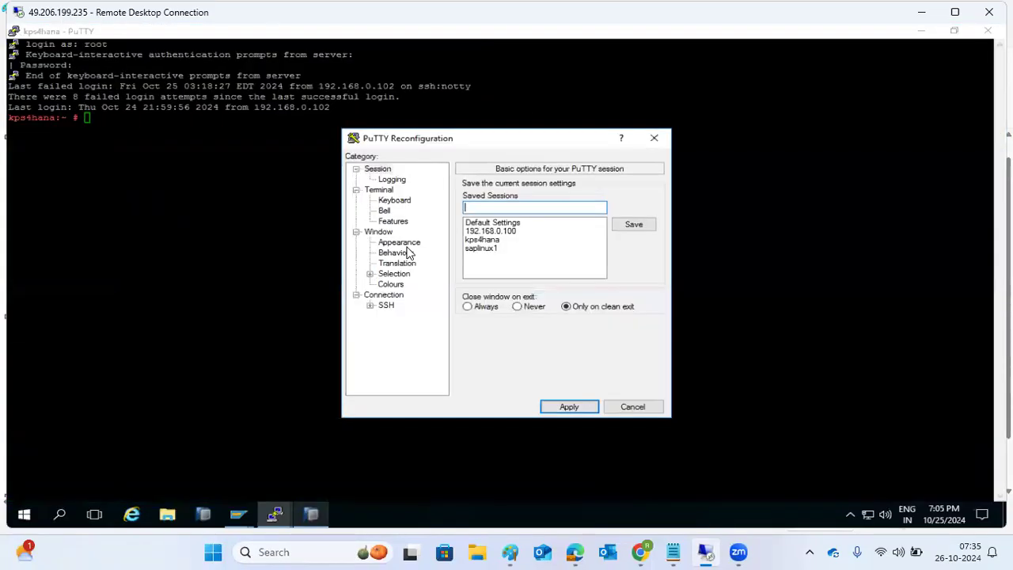
{"action": "left_click", "coordinate": [399, 243]}
{"action": "left_click", "coordinate": [628, 264]}
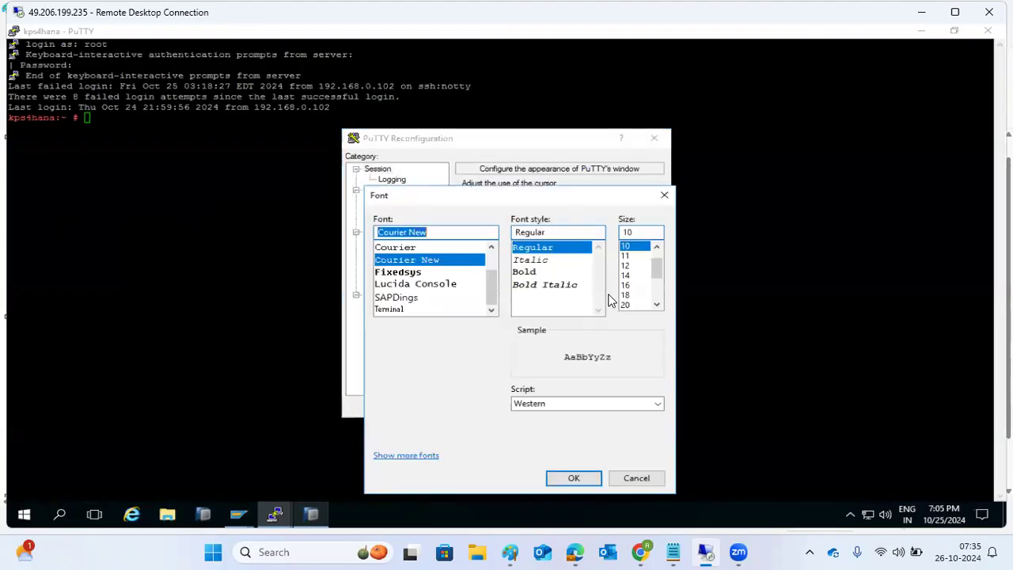
{"action": "left_click", "coordinate": [626, 294]}
{"action": "left_click", "coordinate": [574, 478]}
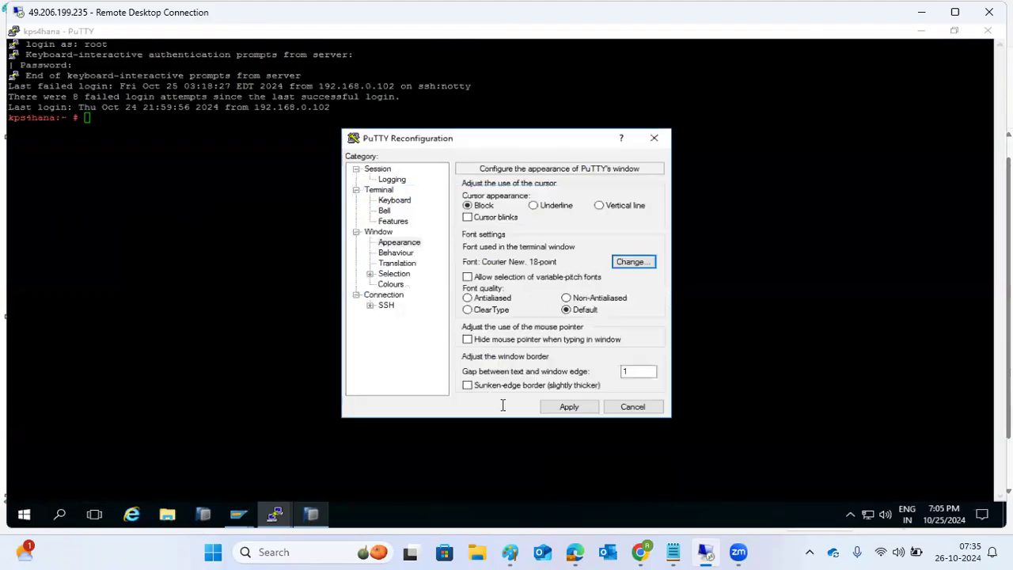
{"action": "left_click", "coordinate": [554, 406]}
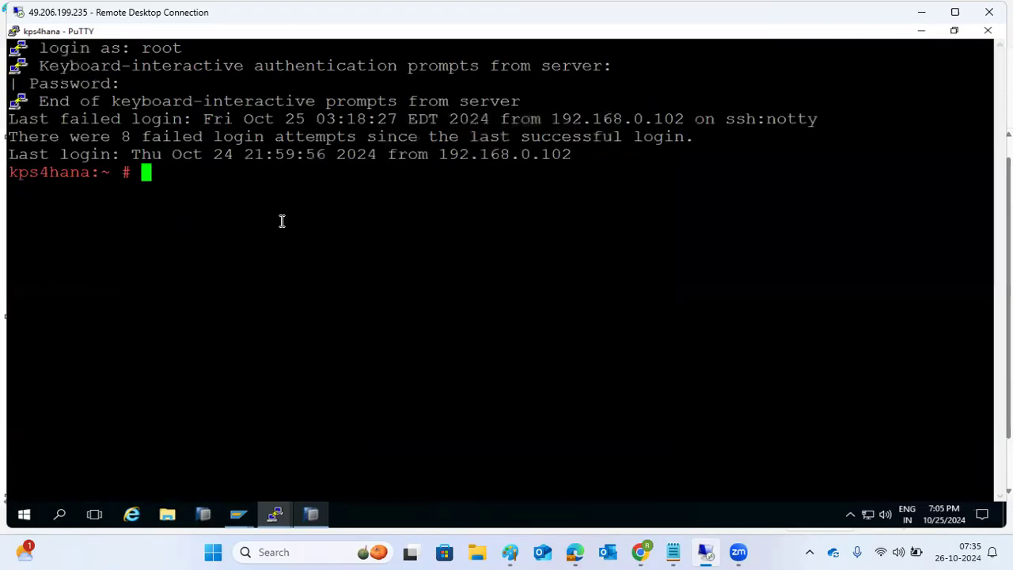
Step: List the /media folder to confirm the three COMPLETE_DATA_BACKUP files are there
{"action": "type", "text": "cd /media"}
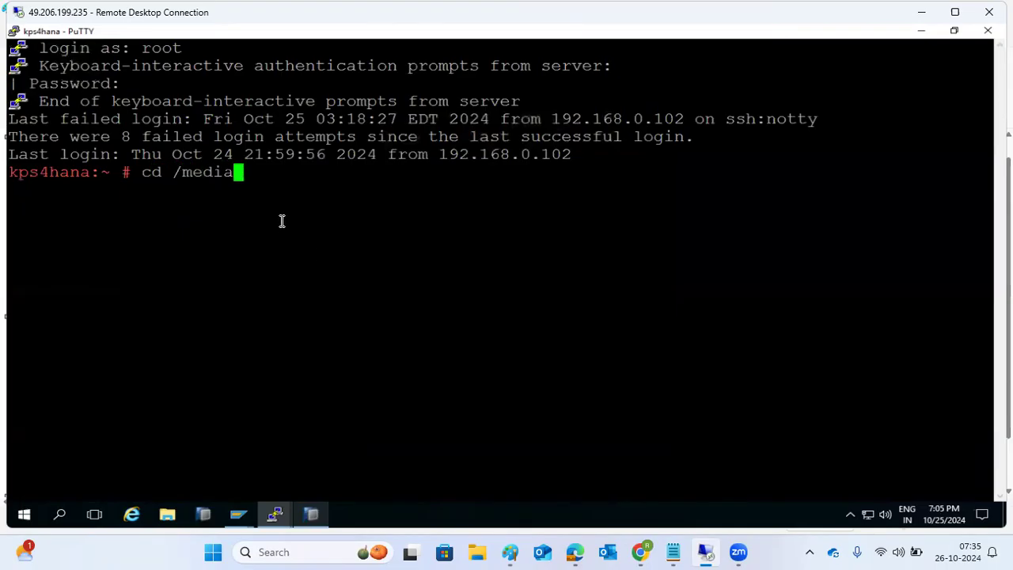
{"action": "key", "text": "Return"}
{"action": "type", "text": "ls -ltr"}
{"action": "key", "text": "Return"}
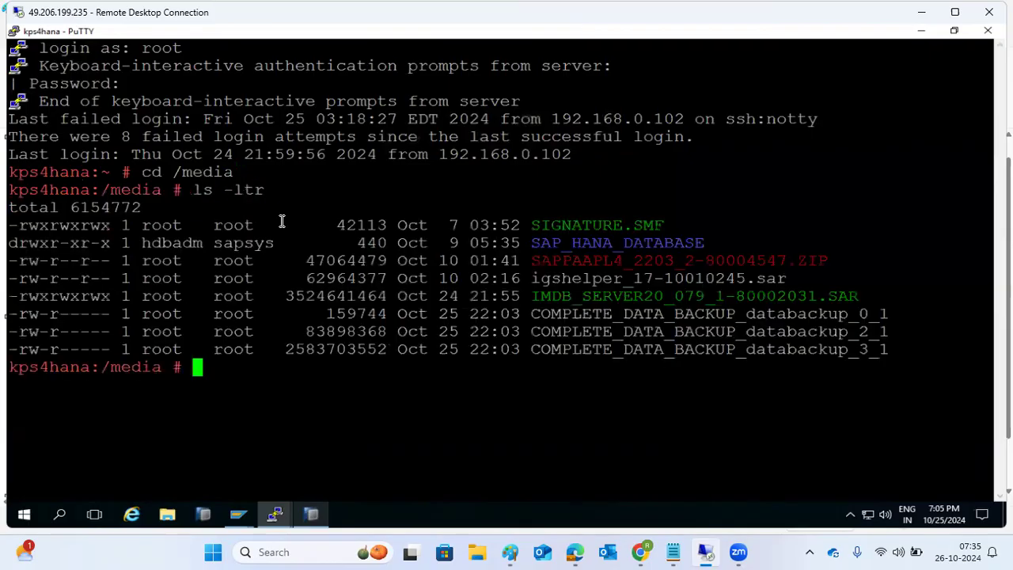
Step: Compare the backup file lines between the kps4hana2 and kps4hana terminal sessions
{"action": "mouse_move", "coordinate": [277, 516]}
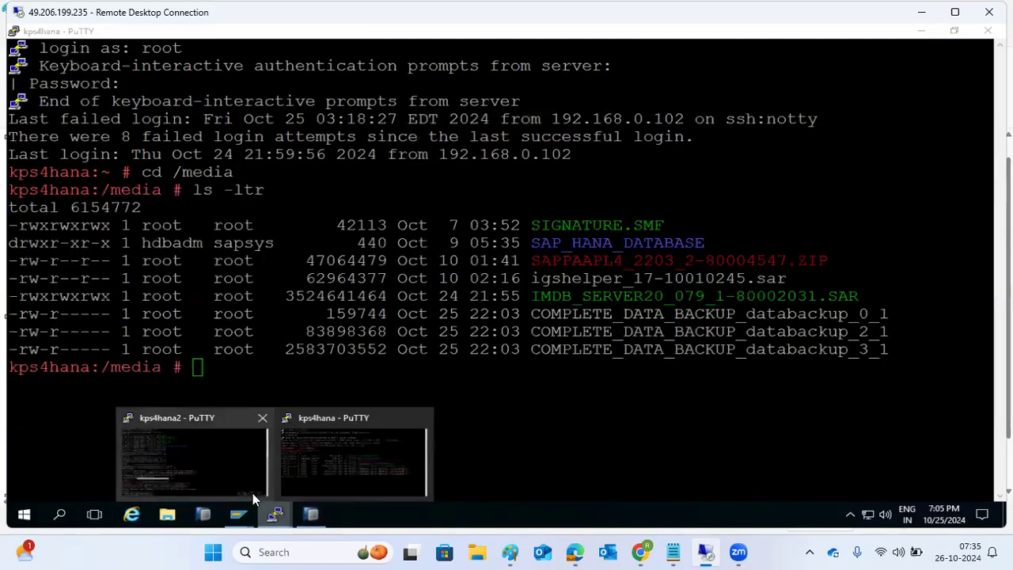
{"action": "left_click", "coordinate": [209, 462]}
{"action": "left_click_drag", "start_coordinate": [220, 485], "coordinate": [8, 464]}
{"action": "mouse_move", "coordinate": [293, 516]}
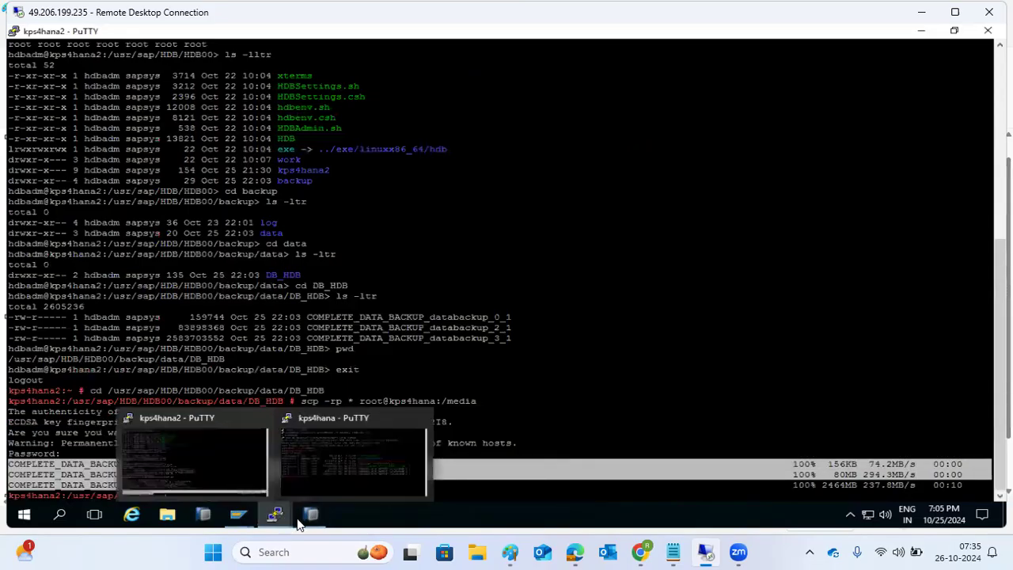
{"action": "right_click", "coordinate": [388, 524]}
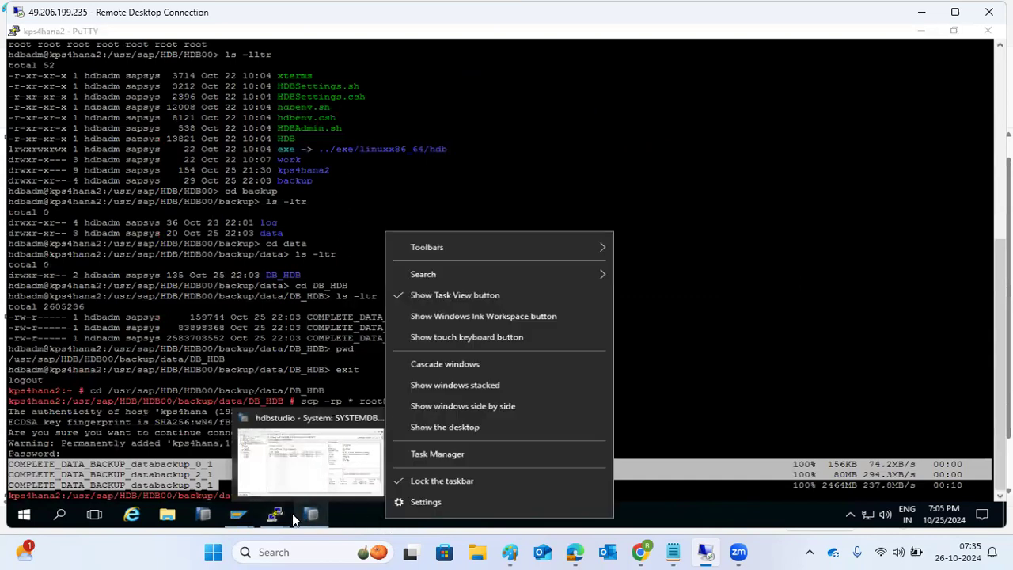
{"action": "left_click", "coordinate": [273, 519]}
{"action": "mouse_move", "coordinate": [273, 519]}
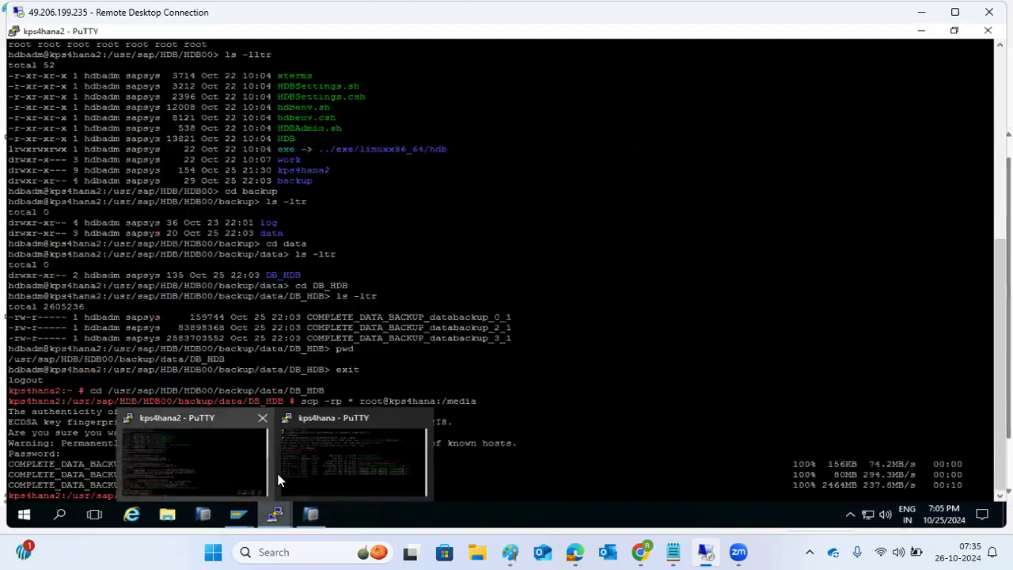
{"action": "left_click", "coordinate": [352, 463]}
{"action": "left_click_drag", "start_coordinate": [589, 351], "coordinate": [631, 349]}
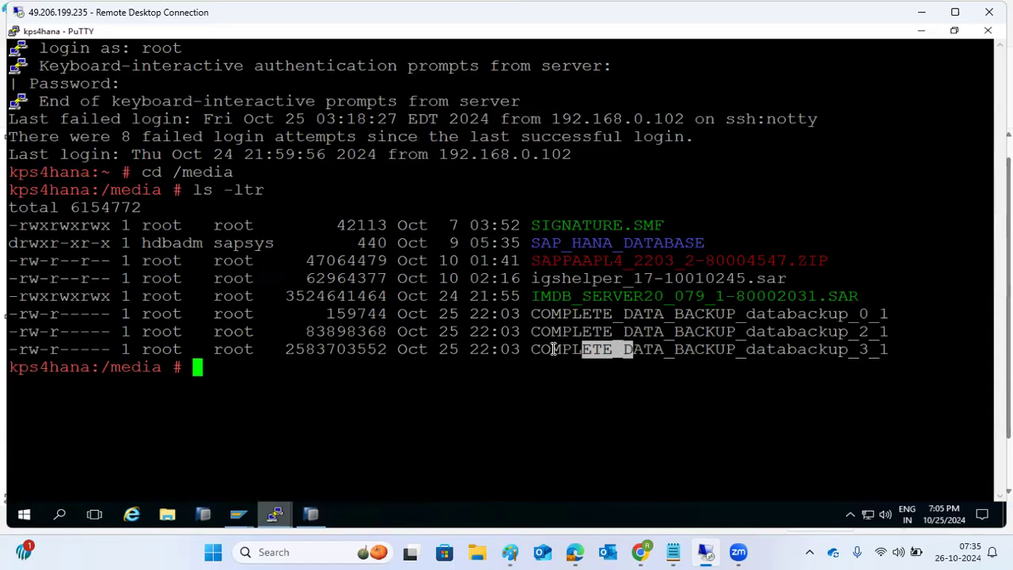
Step: Check free memory with free -g, then list the contents of /usr/sap
{"action": "type", "text": "free -g"}
{"action": "key", "text": "Return"}
{"action": "type", "text": "cd /usr/"}
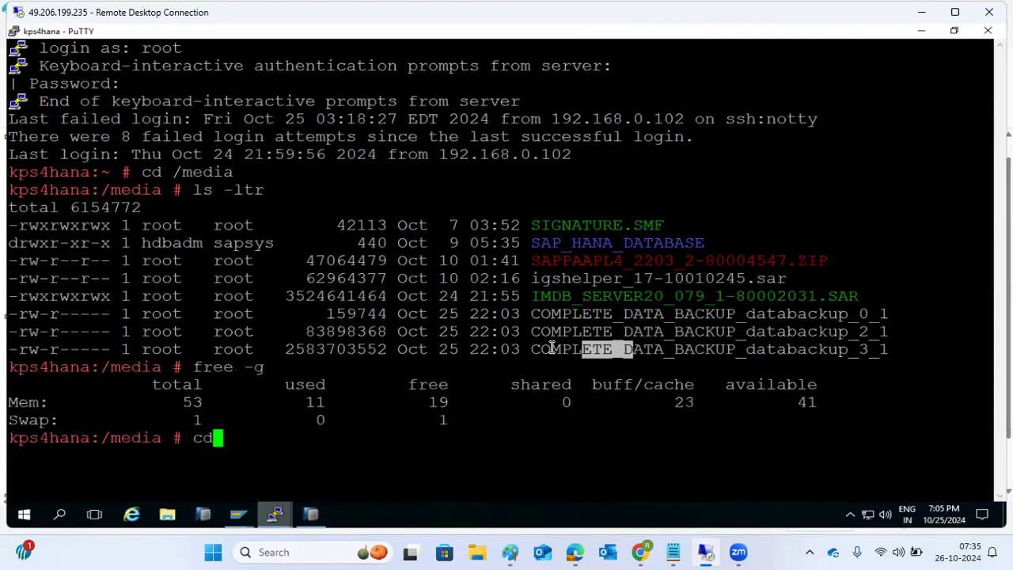
{"action": "type", "text": "sap"}
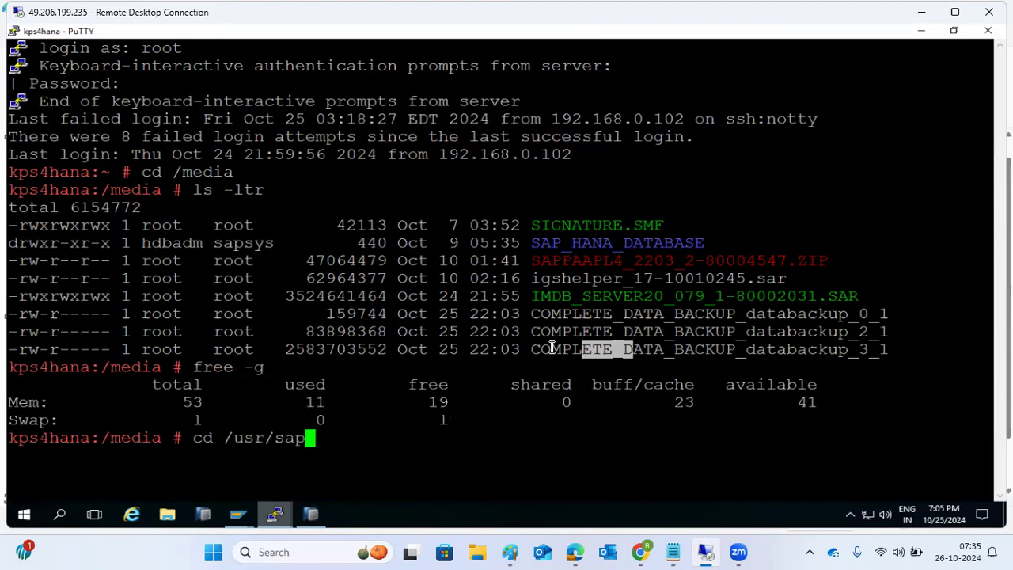
{"action": "key", "text": "Return"}
{"action": "type", "text": "ls -ltr"}
{"action": "key", "text": "Return"}
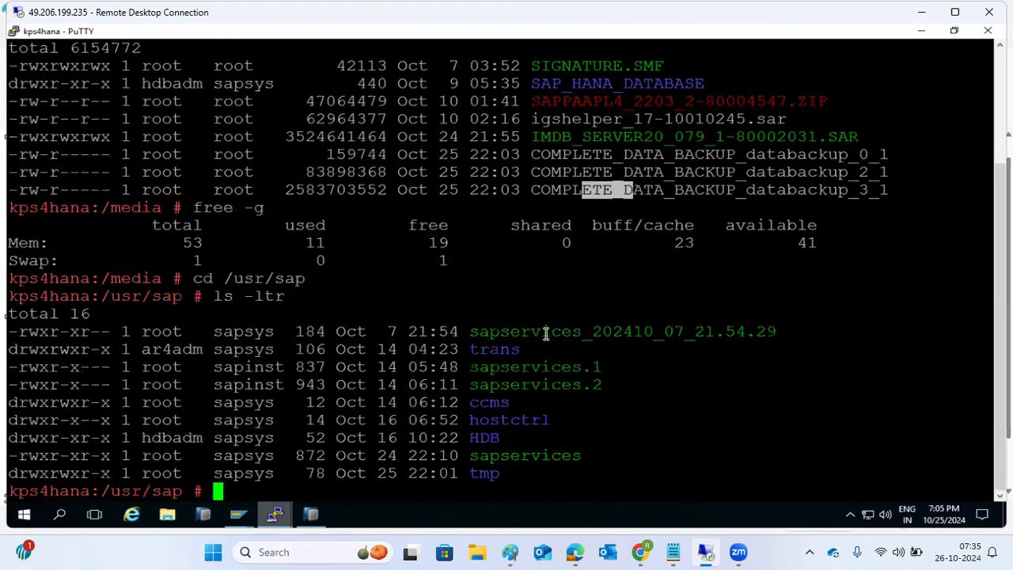
{"action": "left_click", "coordinate": [319, 515]}
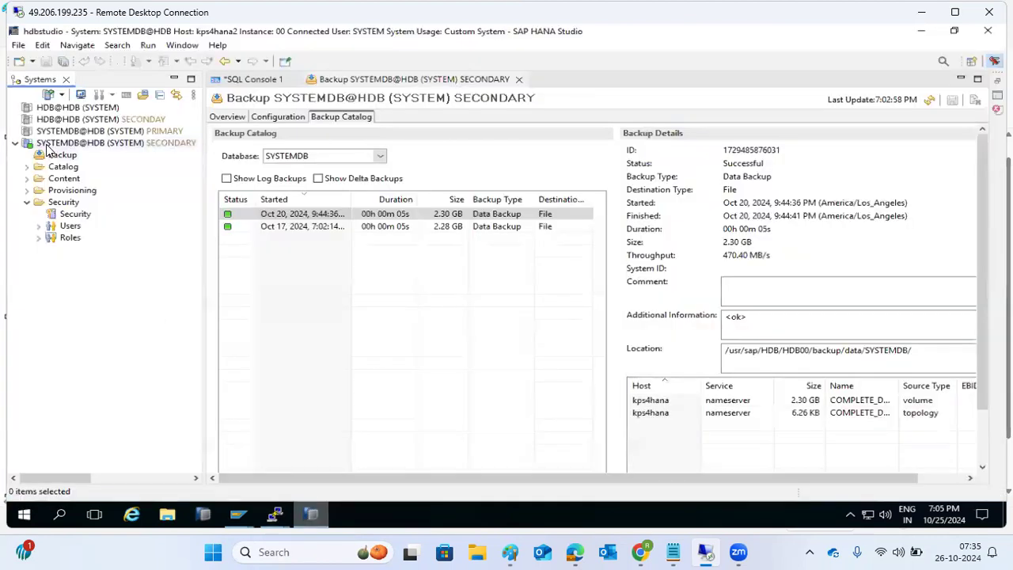
Step: Log on to the SYSTEMDB PRIMARY system with its password
{"action": "double_click", "coordinate": [57, 132]}
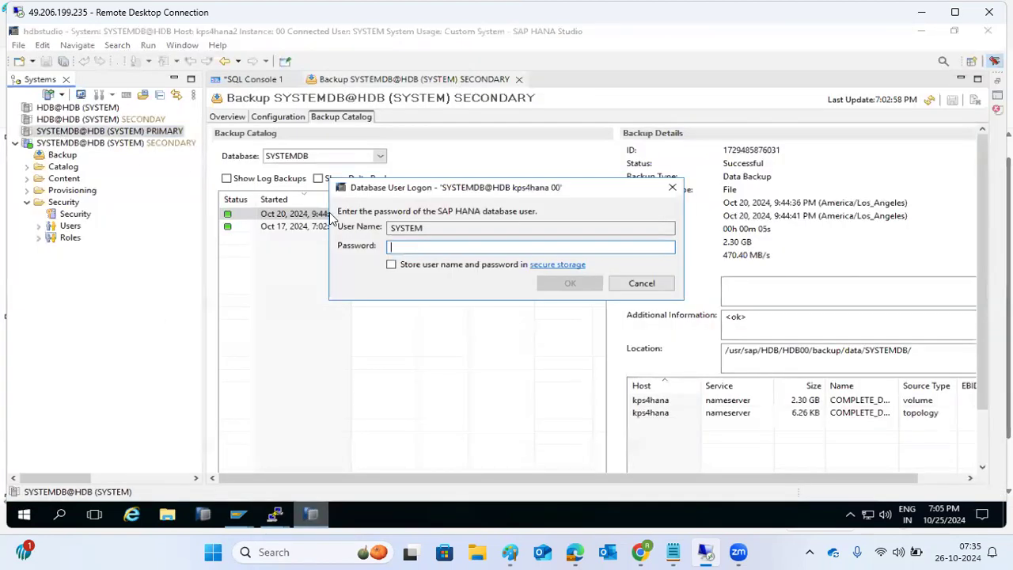
{"action": "type", "text": "***"}
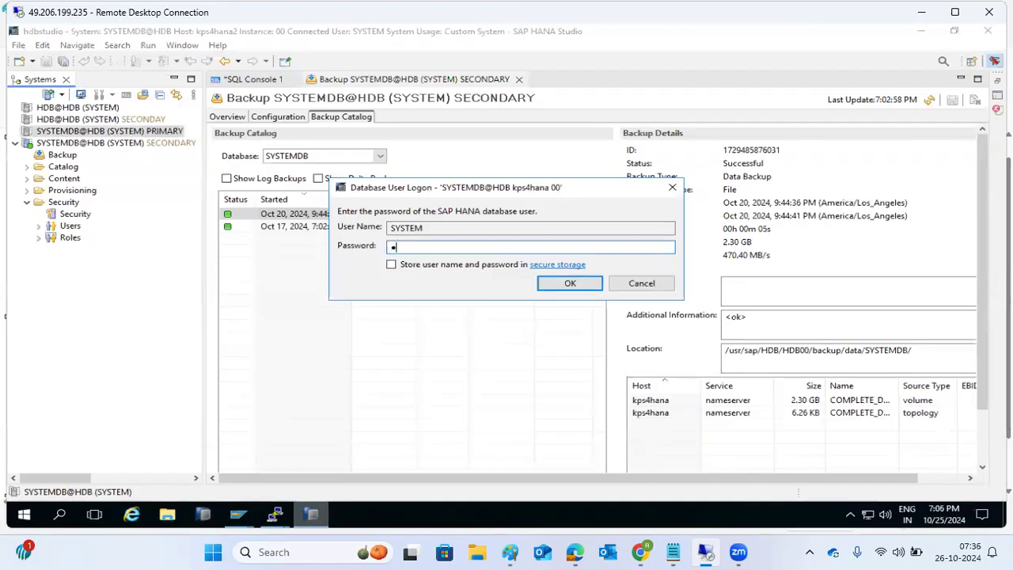
{"action": "type", "text": "*****"}
{"action": "key", "text": "Return"}
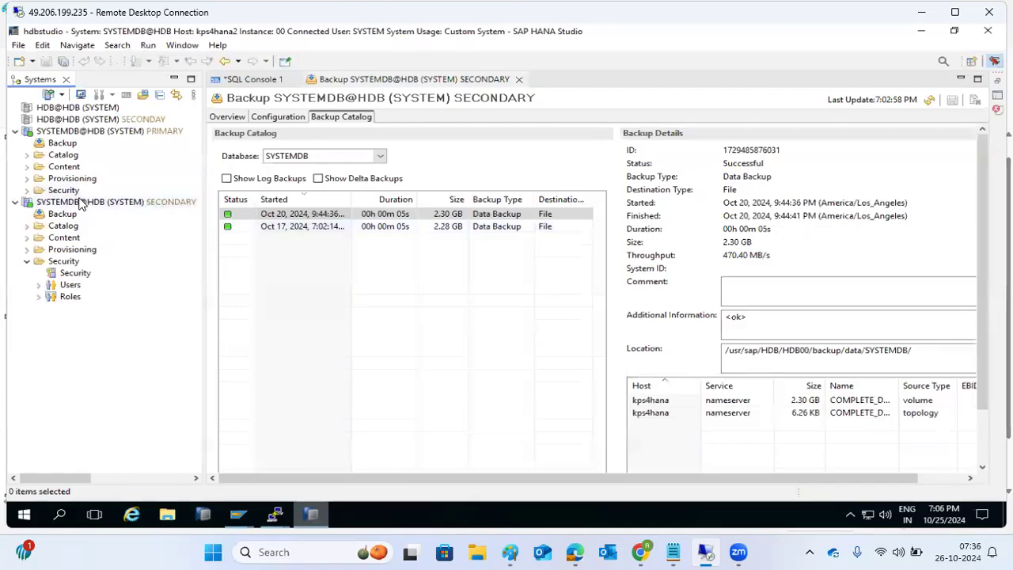
Step: Log off SYSTEMDB SECONDARY and open the primary system's overview
{"action": "right_click", "coordinate": [79, 202]}
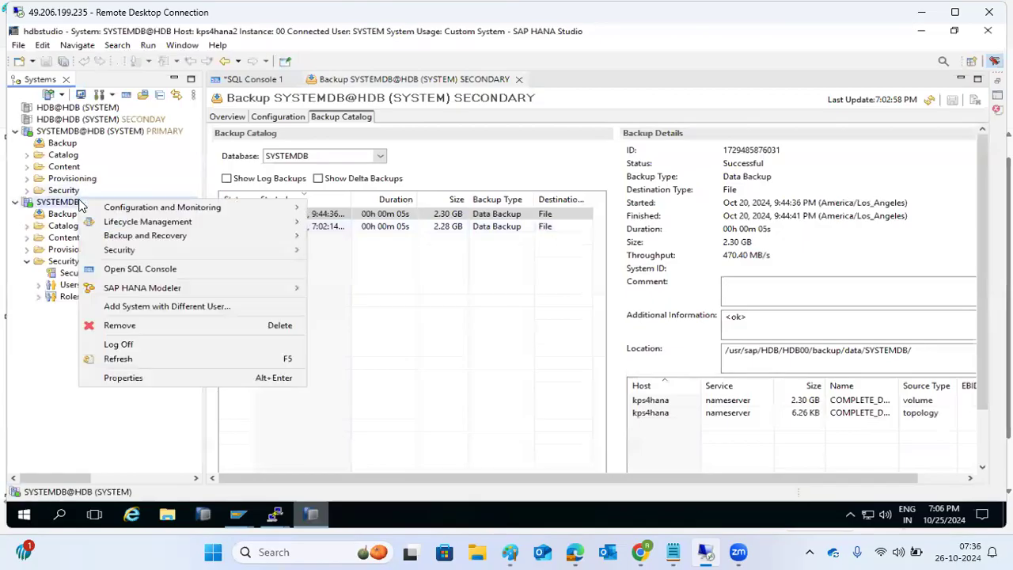
{"action": "left_click", "coordinate": [112, 346]}
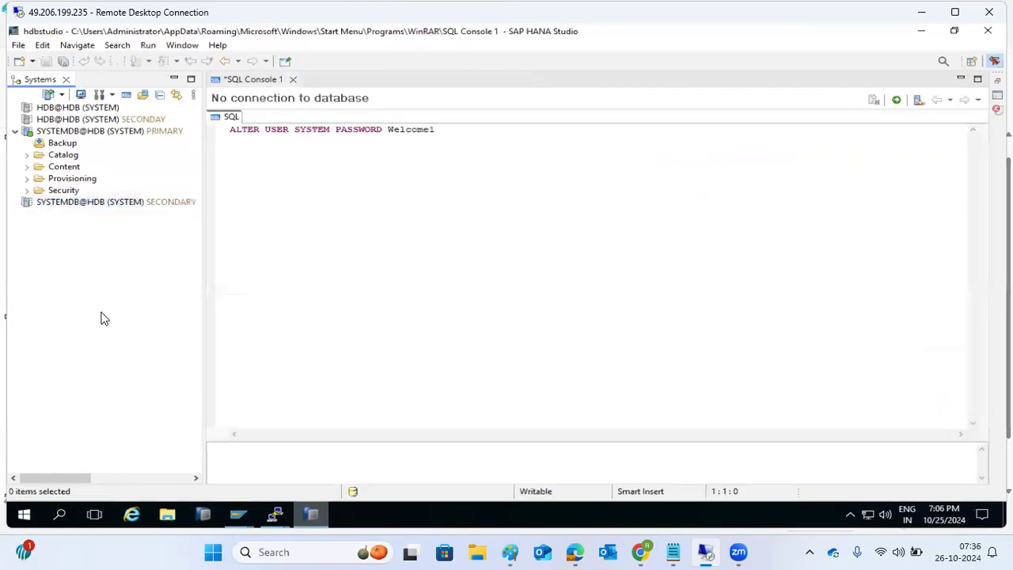
{"action": "left_click", "coordinate": [61, 133]}
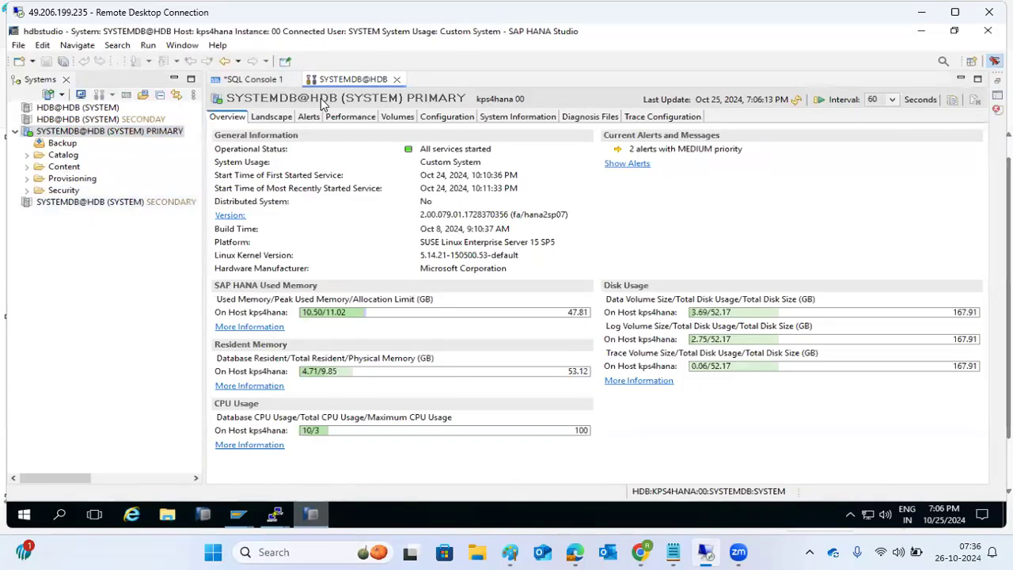
Step: Start Recover Tenant Database for HDB, choosing recovery to a specific data backup
{"action": "right_click", "coordinate": [95, 131]}
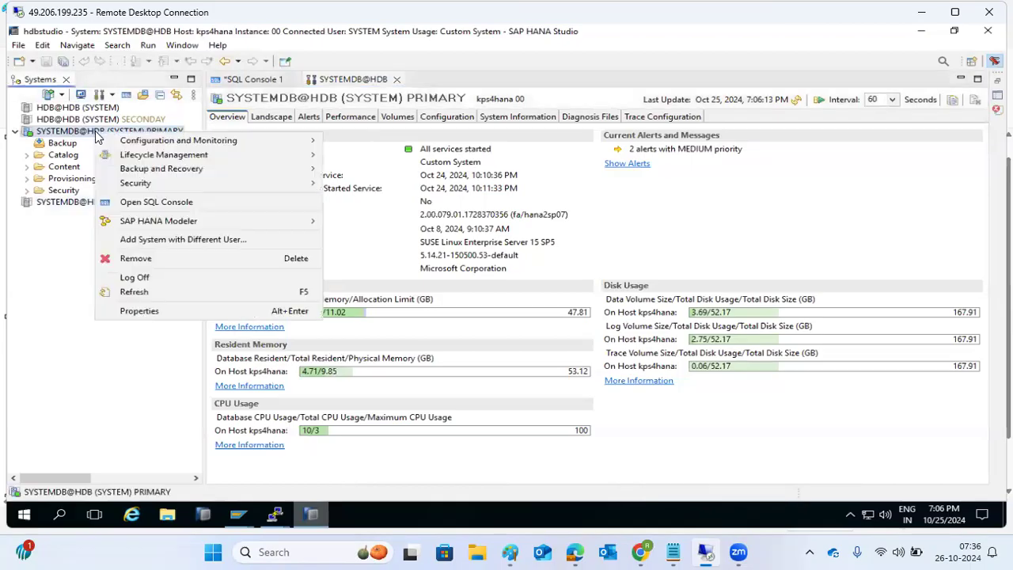
{"action": "mouse_move", "coordinate": [261, 170]}
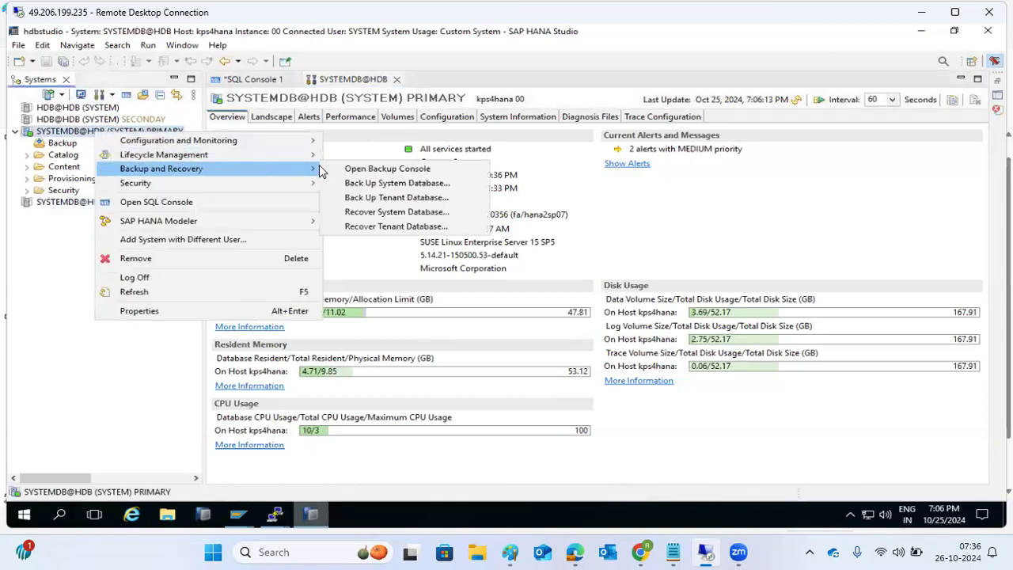
{"action": "left_click", "coordinate": [377, 226]}
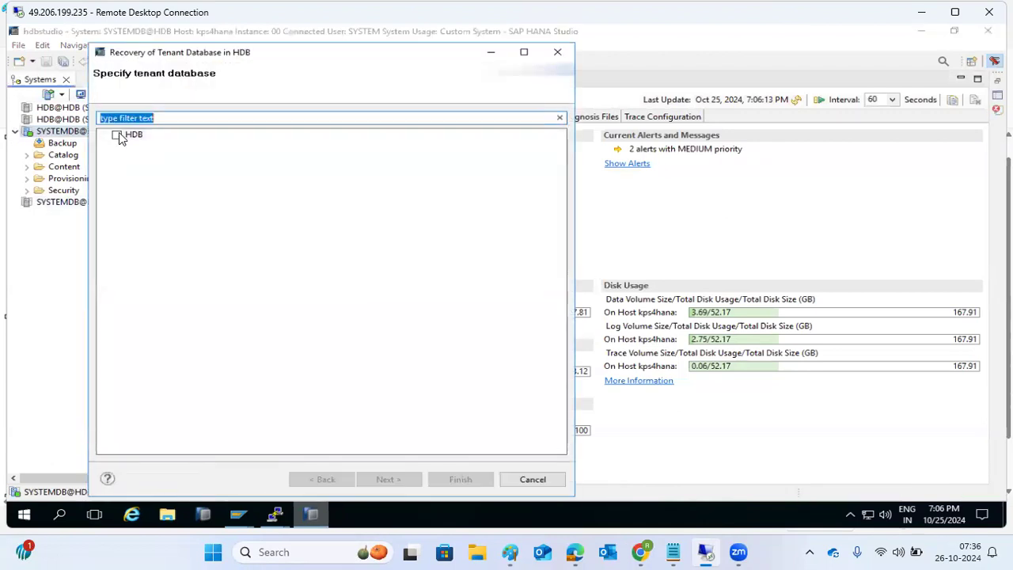
{"action": "left_click", "coordinate": [118, 135]}
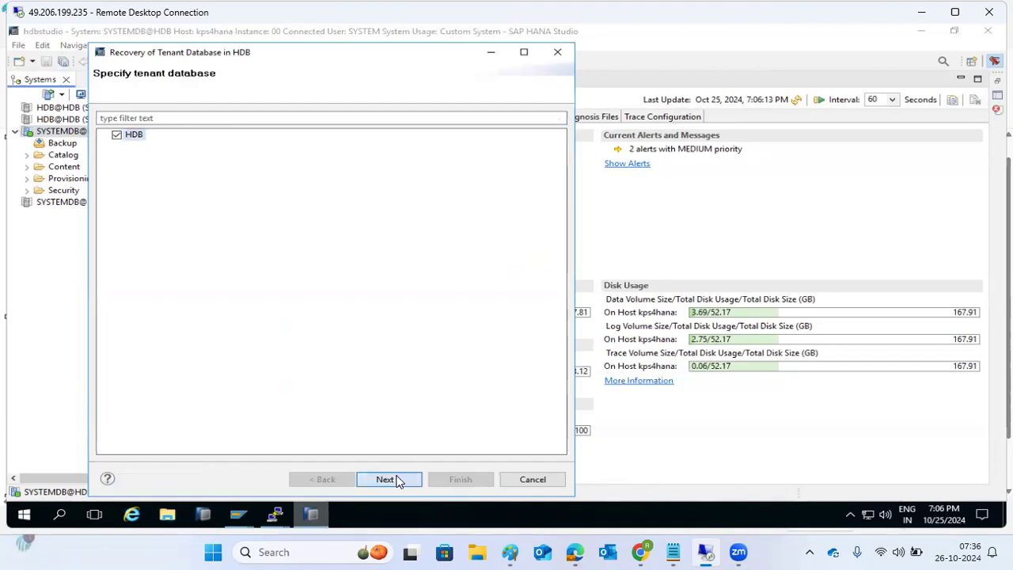
{"action": "left_click", "coordinate": [388, 480]}
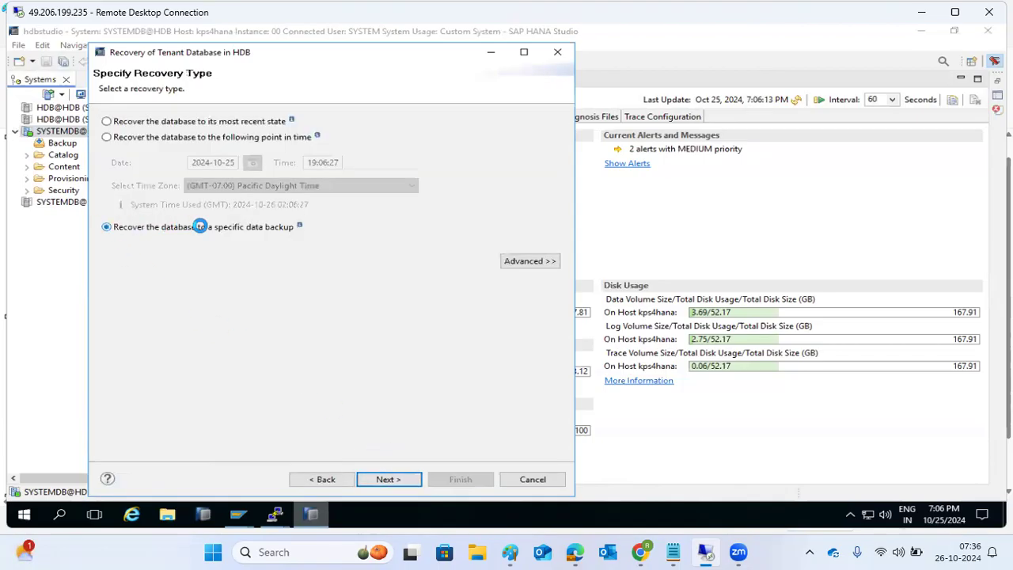
{"action": "left_click", "coordinate": [200, 226]}
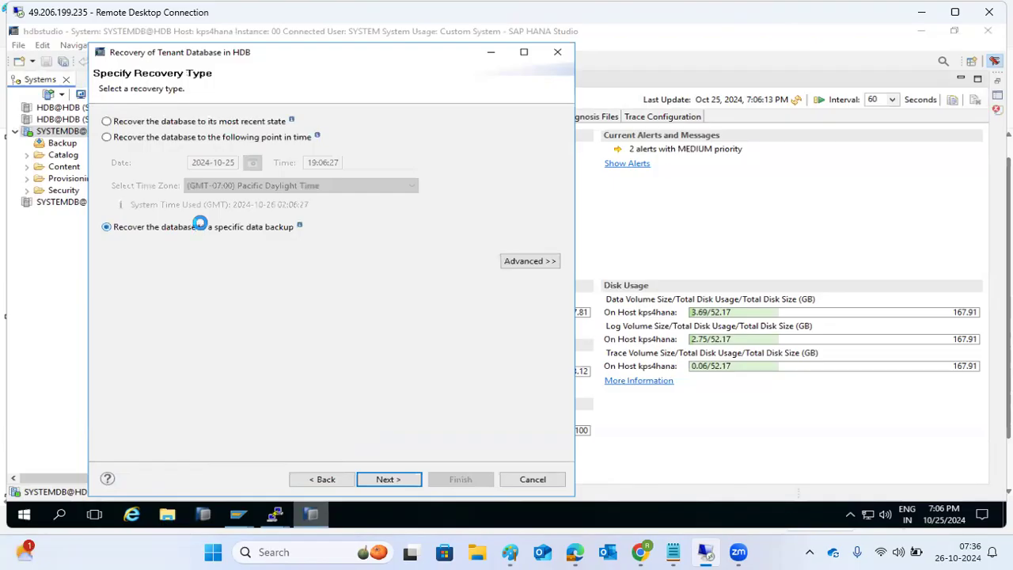
{"action": "left_click", "coordinate": [193, 140]}
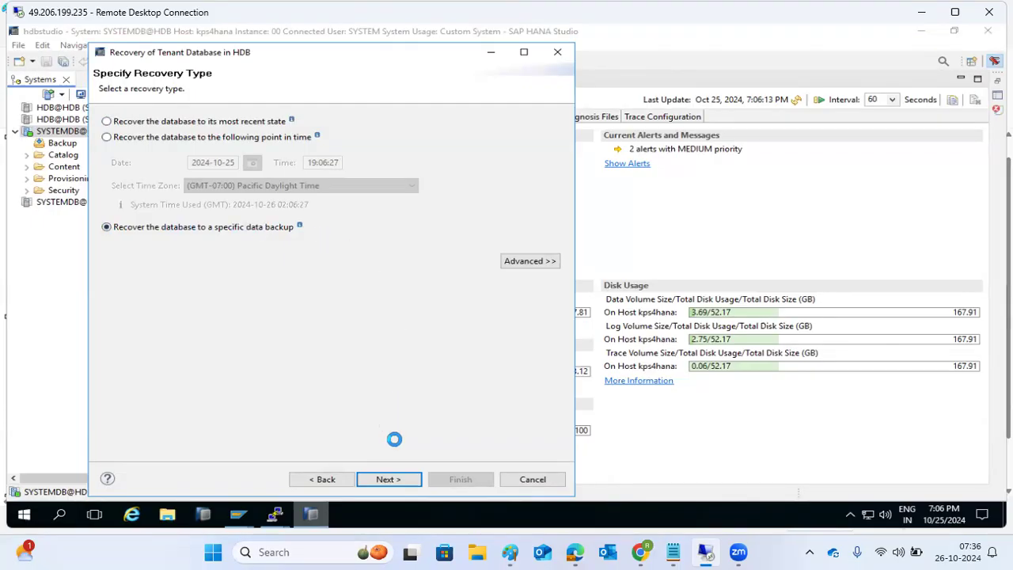
{"action": "left_click", "coordinate": [380, 472]}
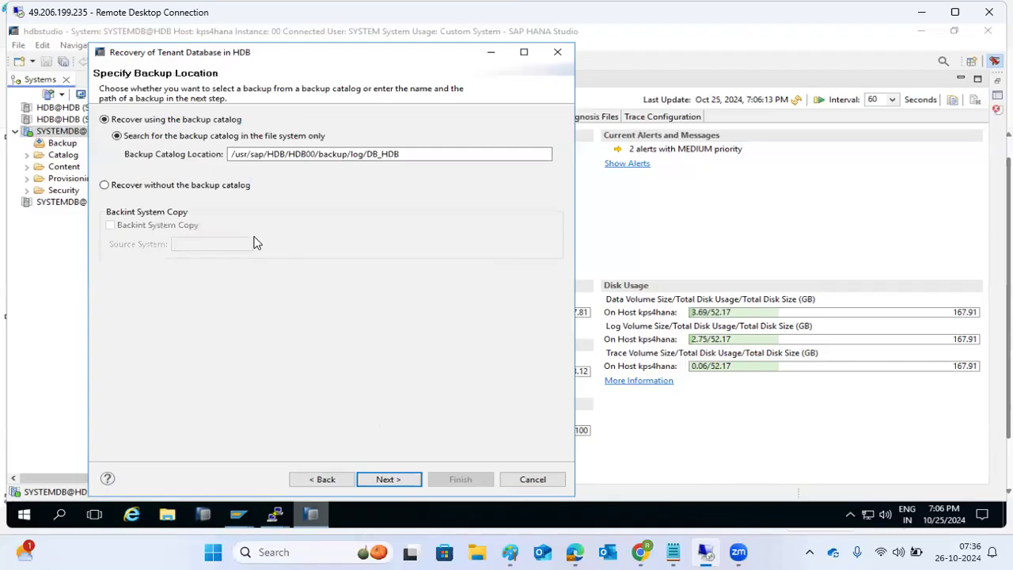
Step: Recover without the backup catalog, with the backup location set to /media
{"action": "left_click", "coordinate": [214, 187]}
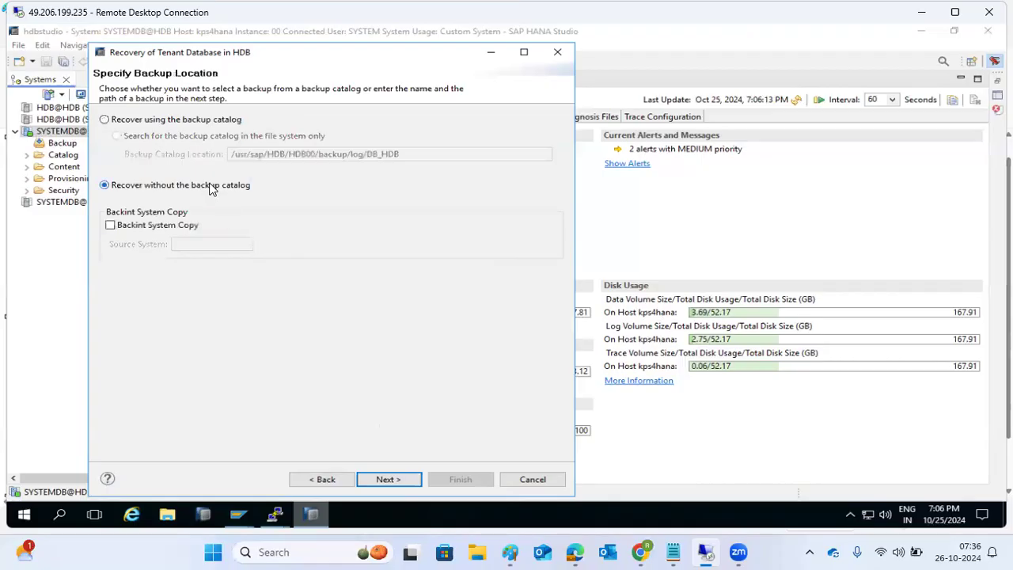
{"action": "left_click", "coordinate": [385, 480]}
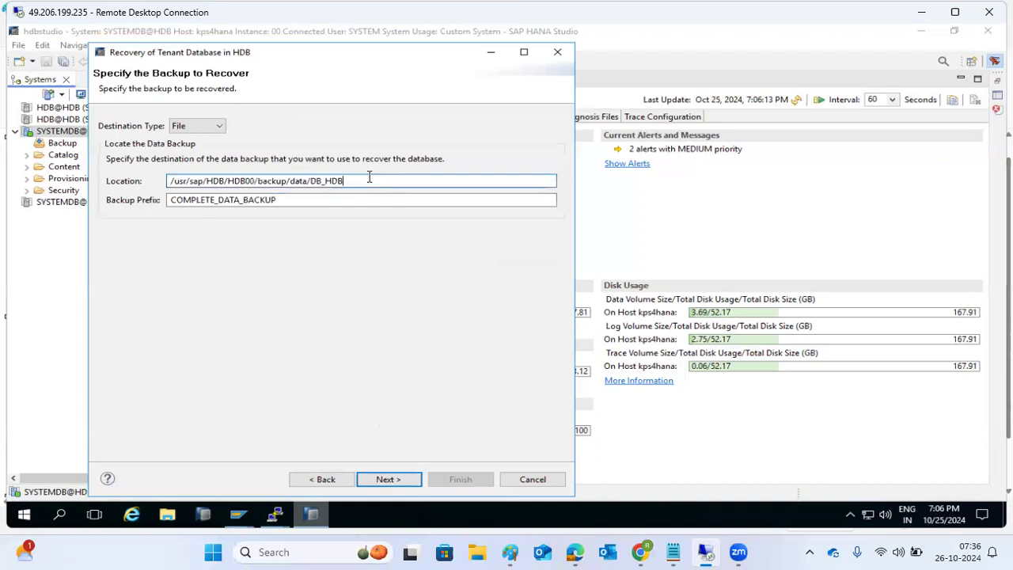
{"action": "left_click_drag", "start_coordinate": [346, 182], "coordinate": [118, 183]}
{"action": "type", "text": "/media"}
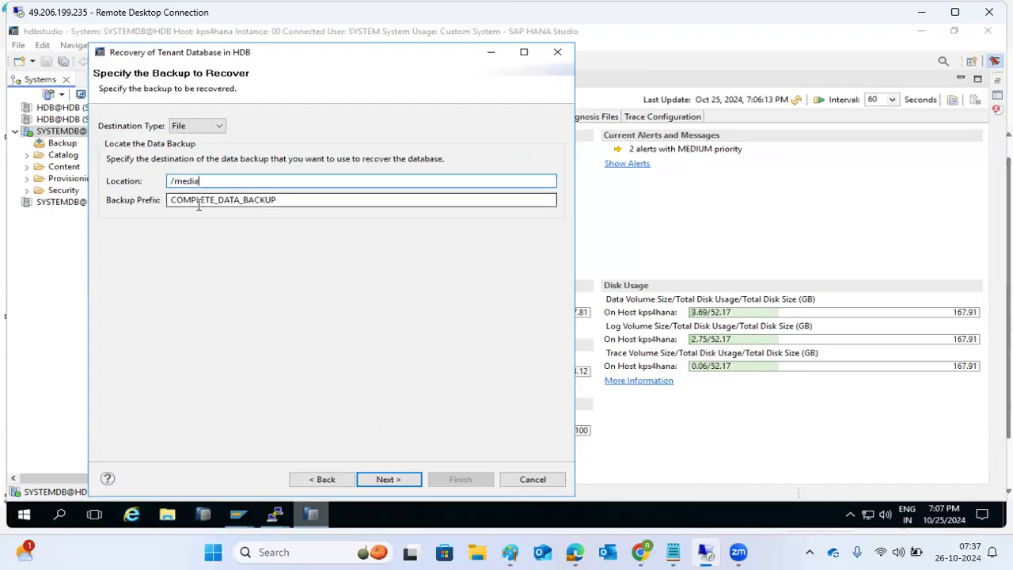
{"action": "left_click", "coordinate": [380, 477]}
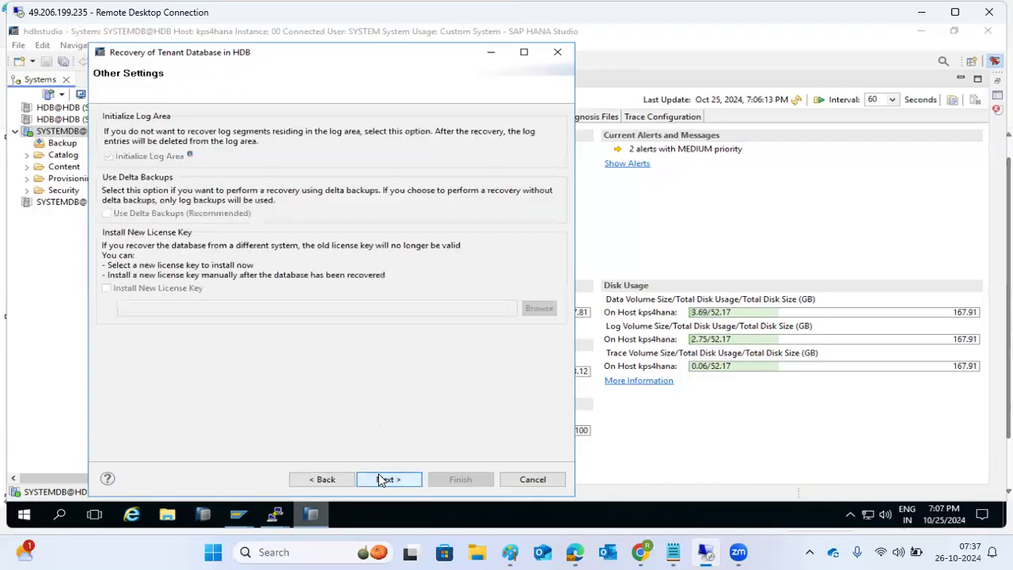
{"action": "left_click", "coordinate": [388, 477]}
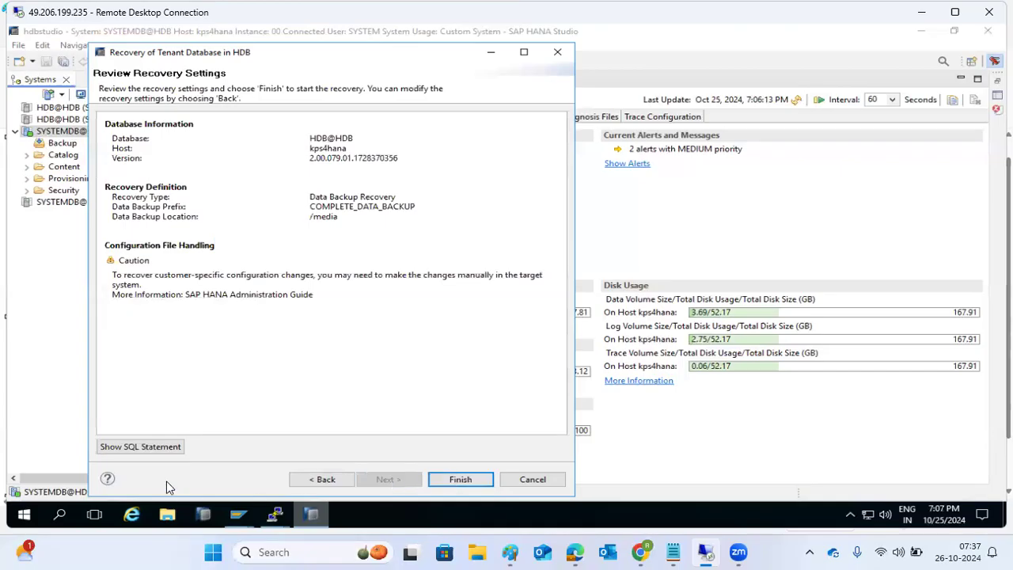
Step: Copy the generated recovery SQL statement and launch the HDB recovery
{"action": "left_click", "coordinate": [142, 448]}
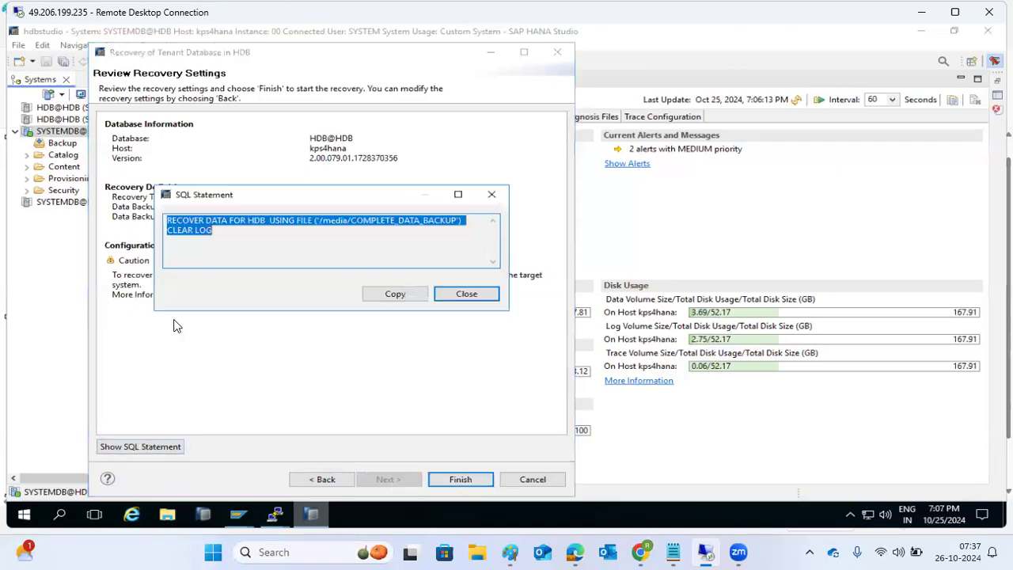
{"action": "left_click", "coordinate": [172, 222]}
{"action": "left_click_drag", "start_coordinate": [169, 220], "coordinate": [213, 232]}
{"action": "left_click", "coordinate": [396, 294]}
{"action": "left_click", "coordinate": [469, 293]}
{"action": "left_click", "coordinate": [459, 480]}
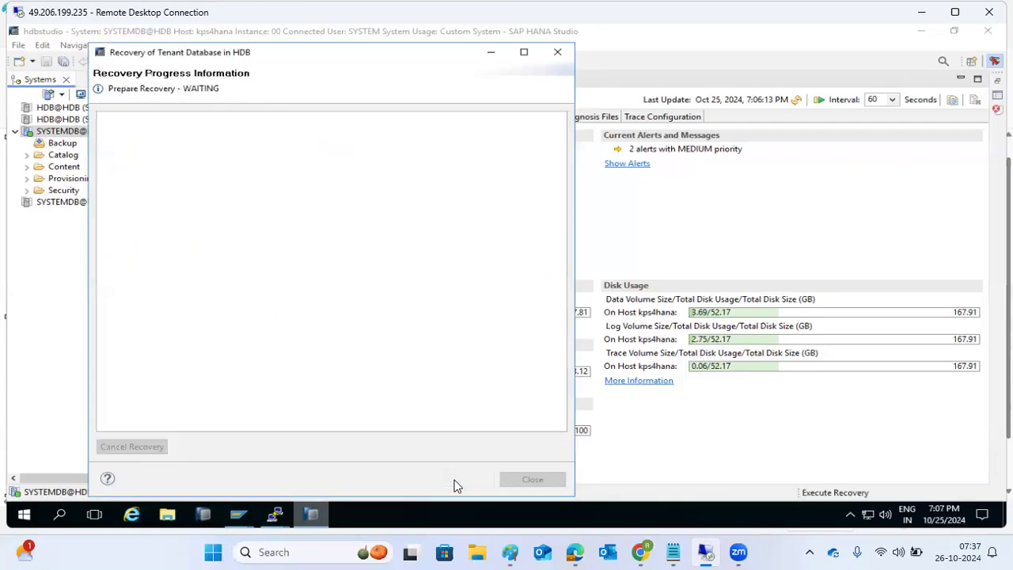
Step: Confirm stopping HDB and highlight the 'Permission denied' error on COMPLETE_DATA_BACKUP_databackup_0_1
{"action": "left_click", "coordinate": [366, 284]}
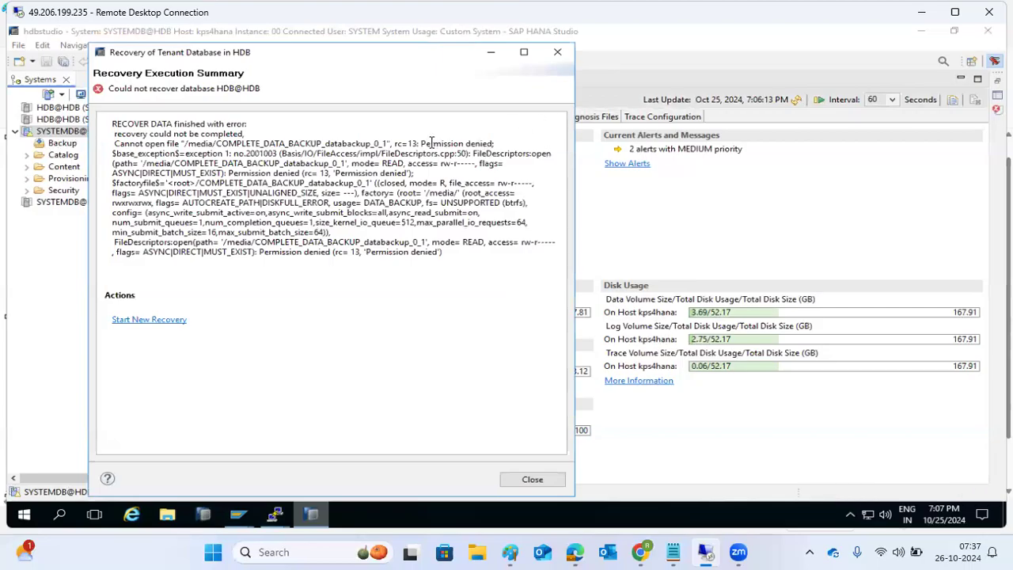
{"action": "left_click_drag", "start_coordinate": [421, 143], "coordinate": [497, 144]}
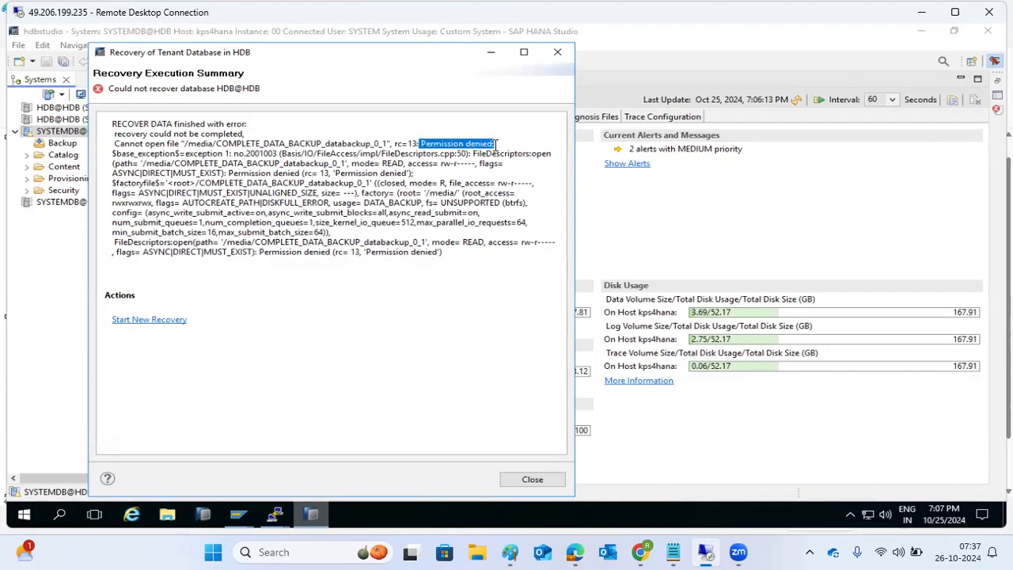
{"action": "left_click", "coordinate": [274, 515]}
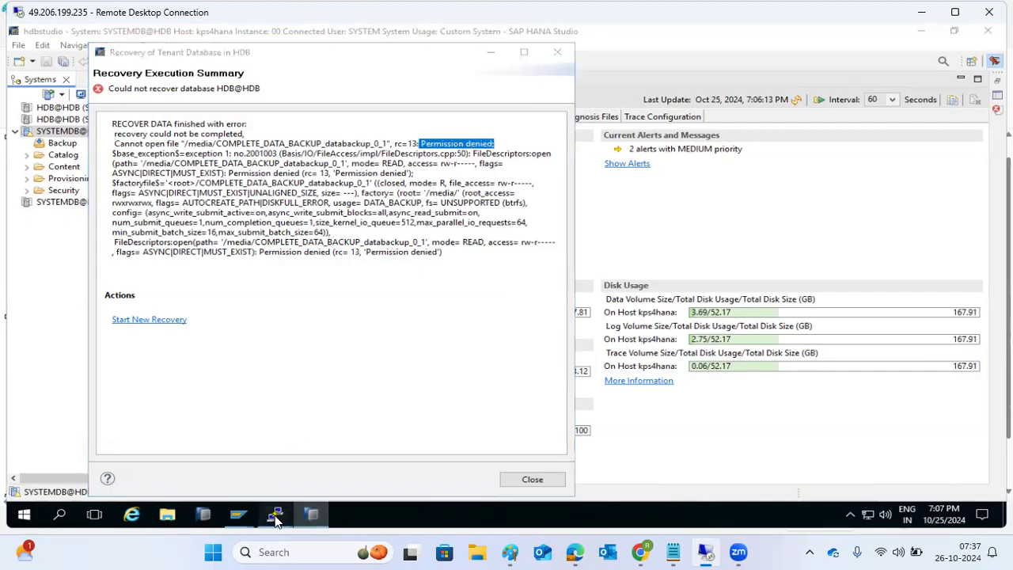
Step: List the /media files with their current permissions using ls -lltr
{"action": "left_click", "coordinate": [329, 468]}
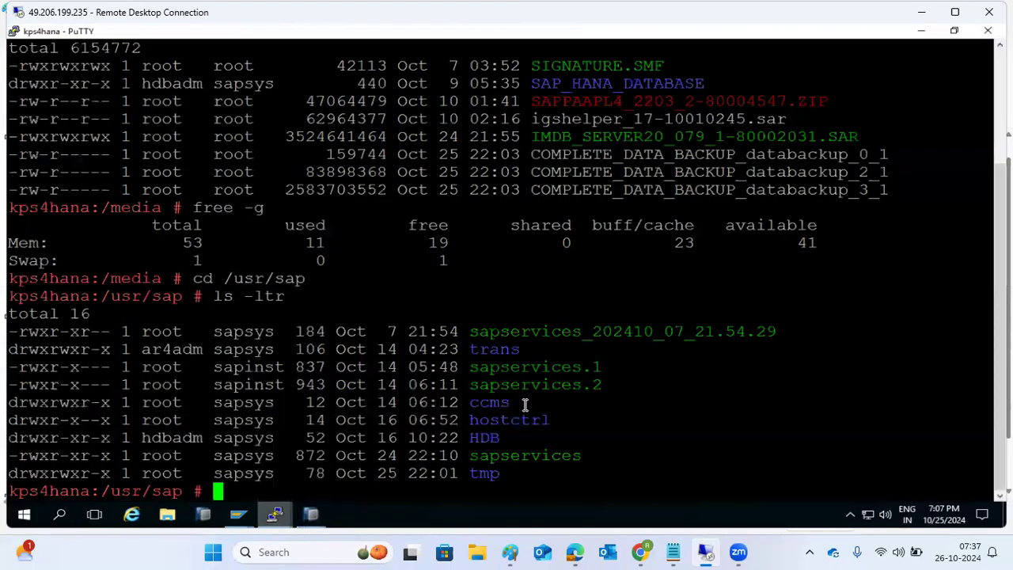
{"action": "type", "text": "cd /media"}
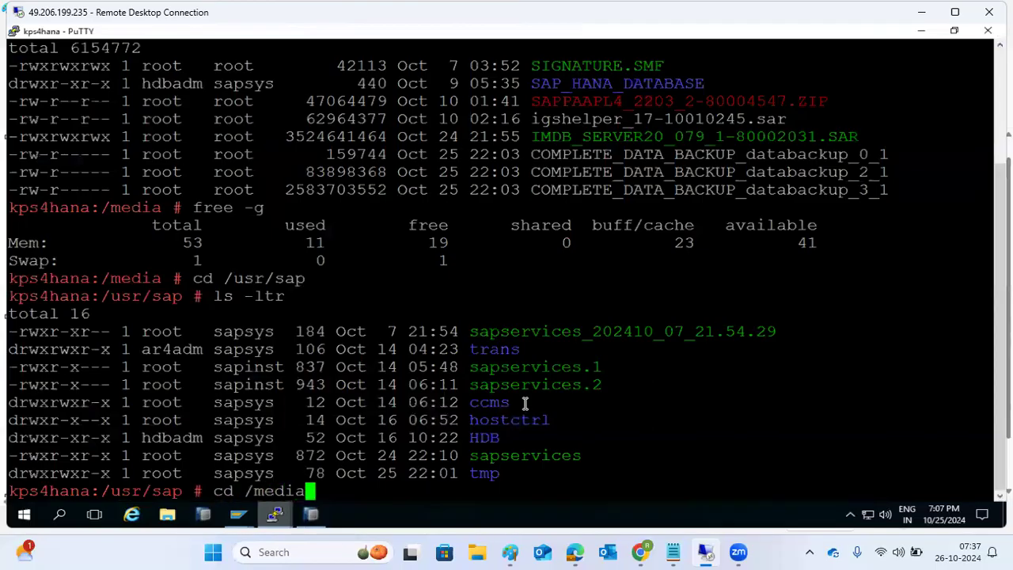
{"action": "key", "text": "Return"}
{"action": "type", "text": "ls -lltr"}
{"action": "key", "text": "Return"}
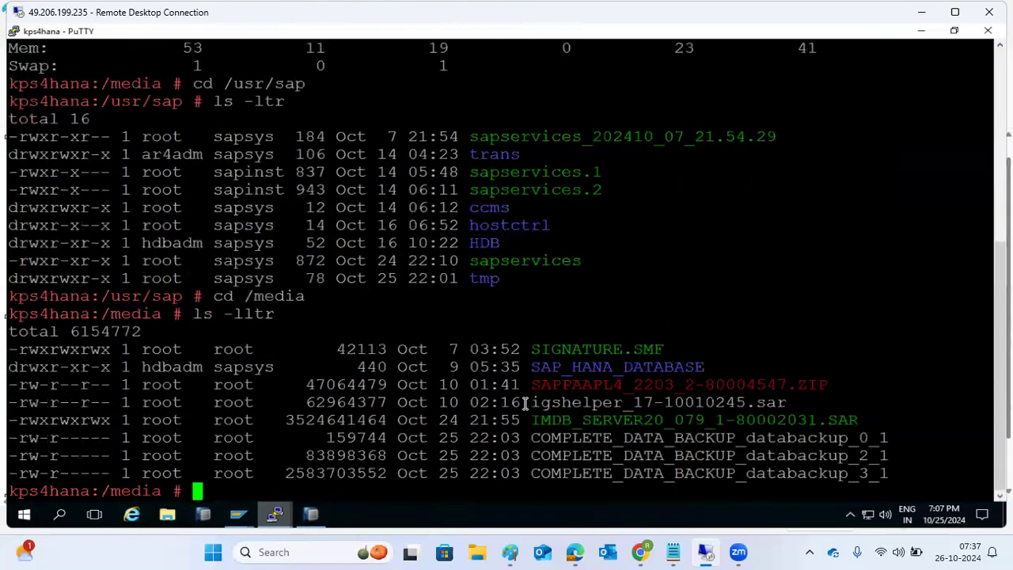
Step: Run chmod 777 COMPLETE_DATA_BACKUP* and verify all three files show rwxrwxrwx
{"action": "type", "text": "chmod 7"}
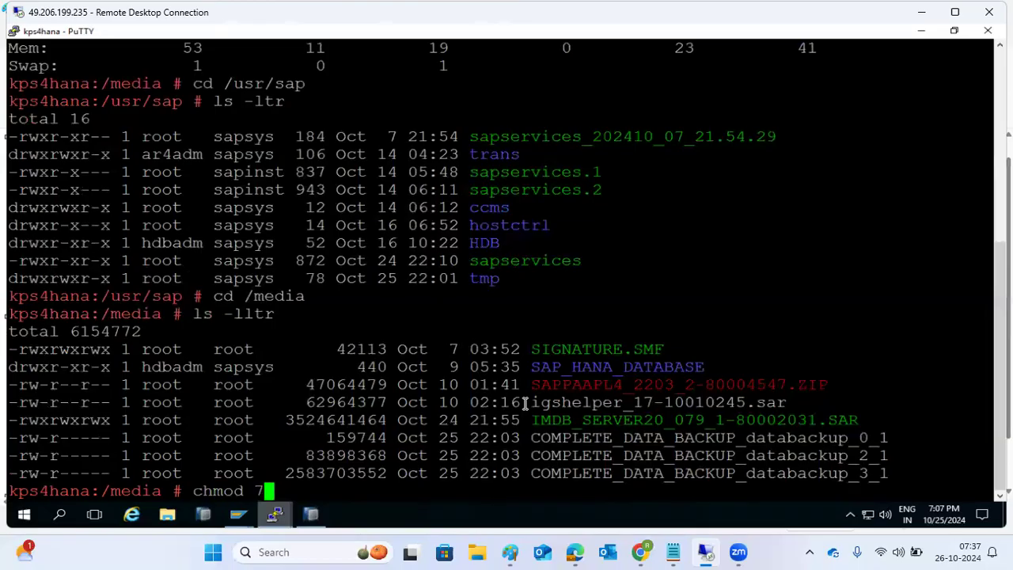
{"action": "type", "text": "77"}
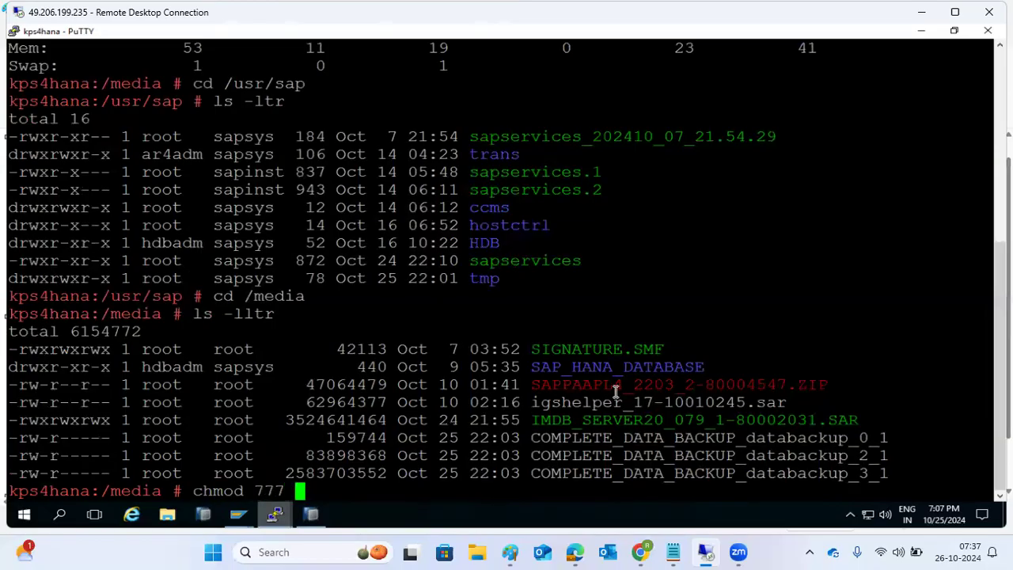
{"action": "left_click_drag", "start_coordinate": [537, 435], "coordinate": [735, 425]}
{"action": "right_click", "coordinate": [749, 383]}
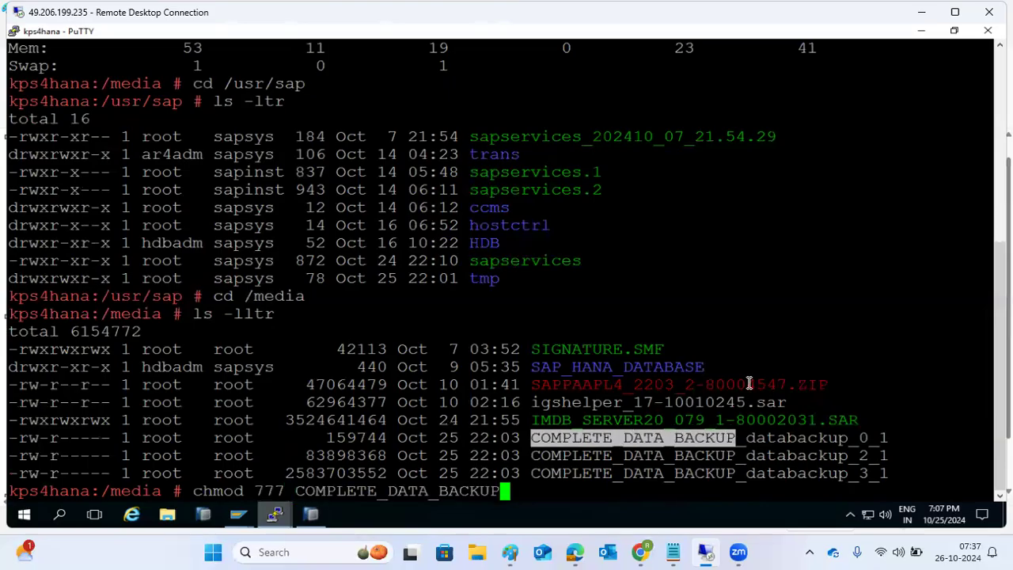
{"action": "type", "text": "*"}
{"action": "key", "text": "Return"}
{"action": "type", "text": "ls -ltr"}
{"action": "key", "text": "Return"}
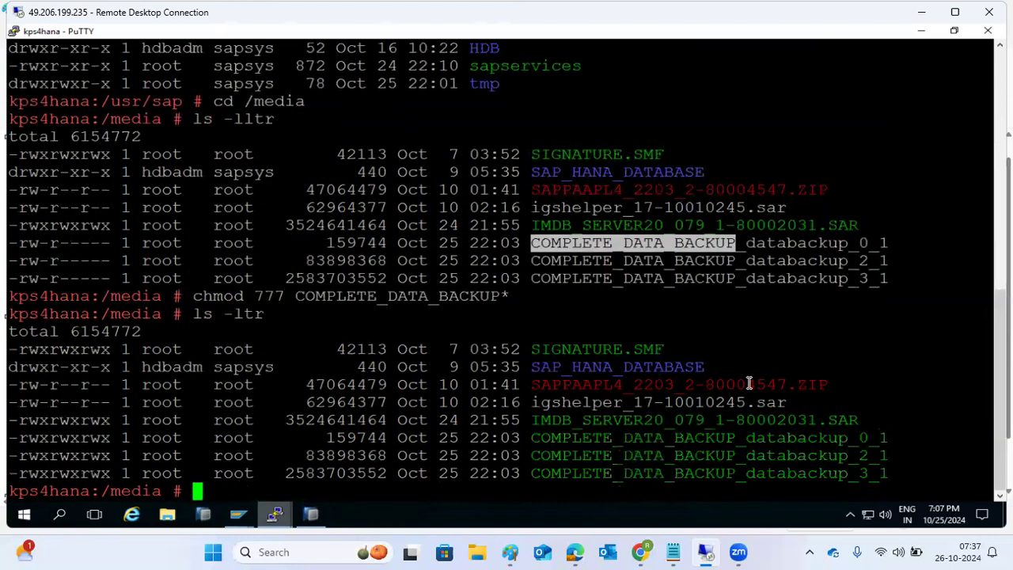
Step: Restart the HDB recovery without the catalog, using /media and prefix COMPLETE_DATA_BACKUP, and launch it
{"action": "left_click", "coordinate": [319, 505]}
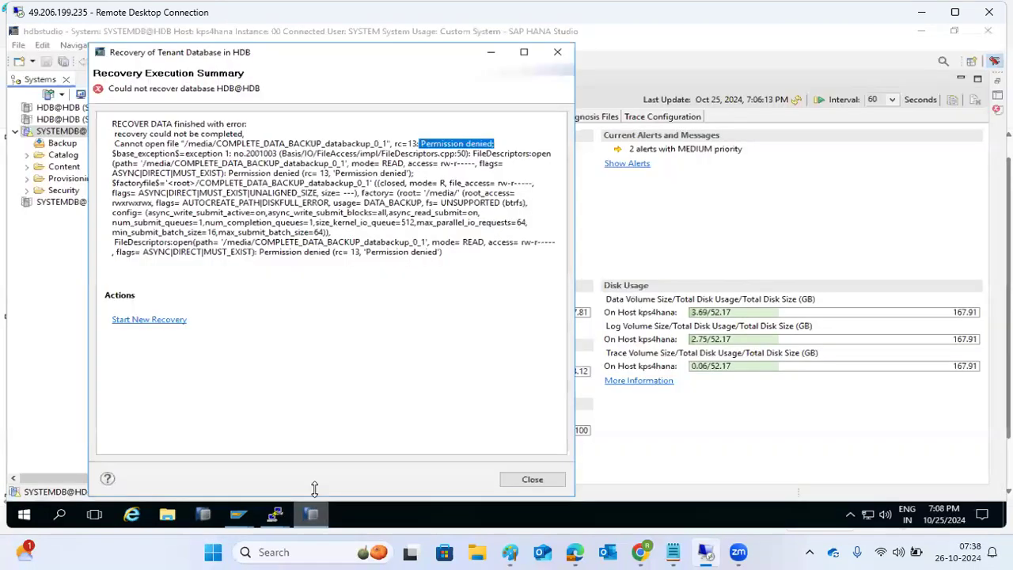
{"action": "left_click", "coordinate": [148, 319]}
{"action": "left_click", "coordinate": [385, 480]}
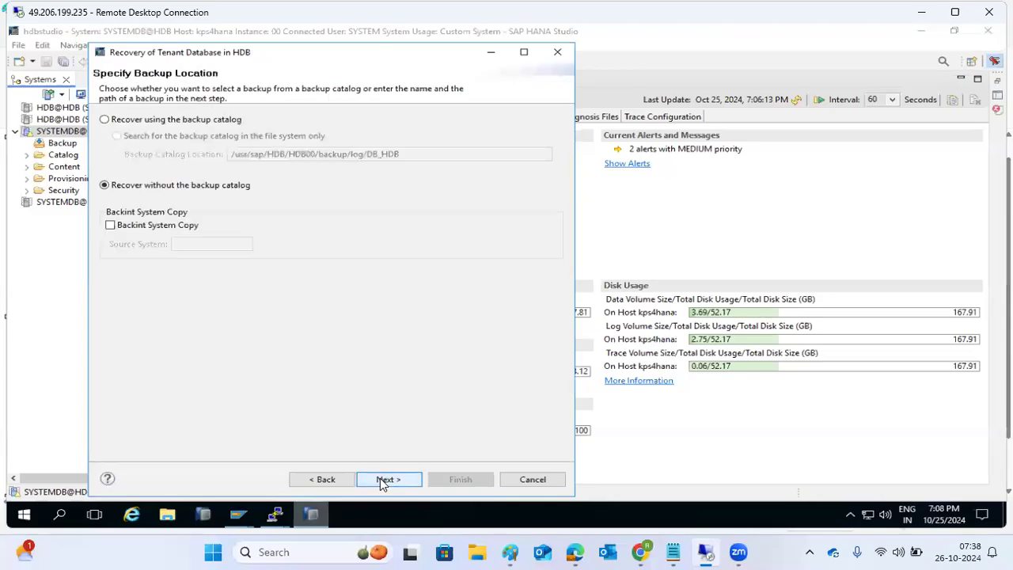
{"action": "left_click", "coordinate": [382, 480]}
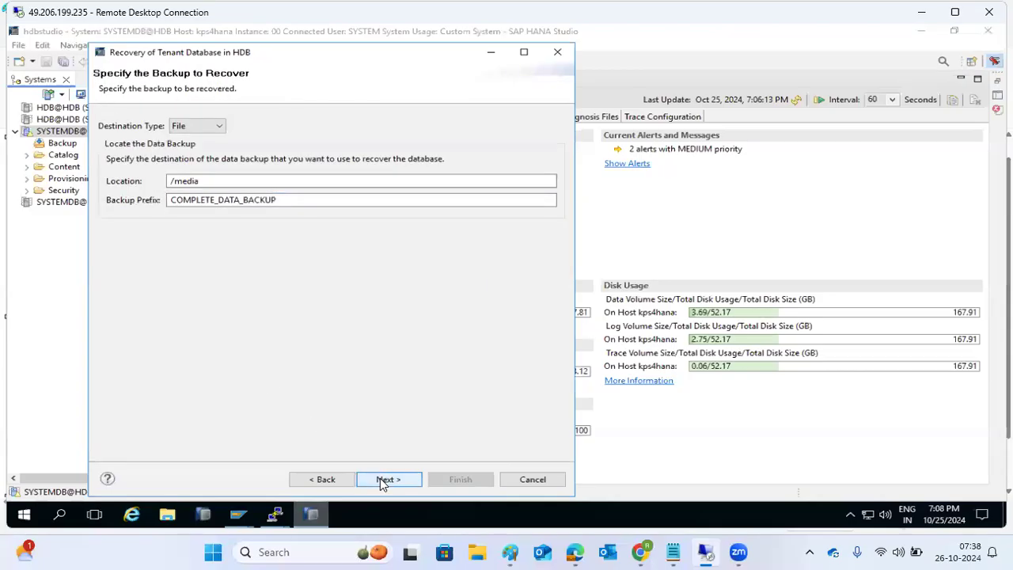
{"action": "left_click", "coordinate": [382, 480]}
{"action": "left_click", "coordinate": [392, 479]}
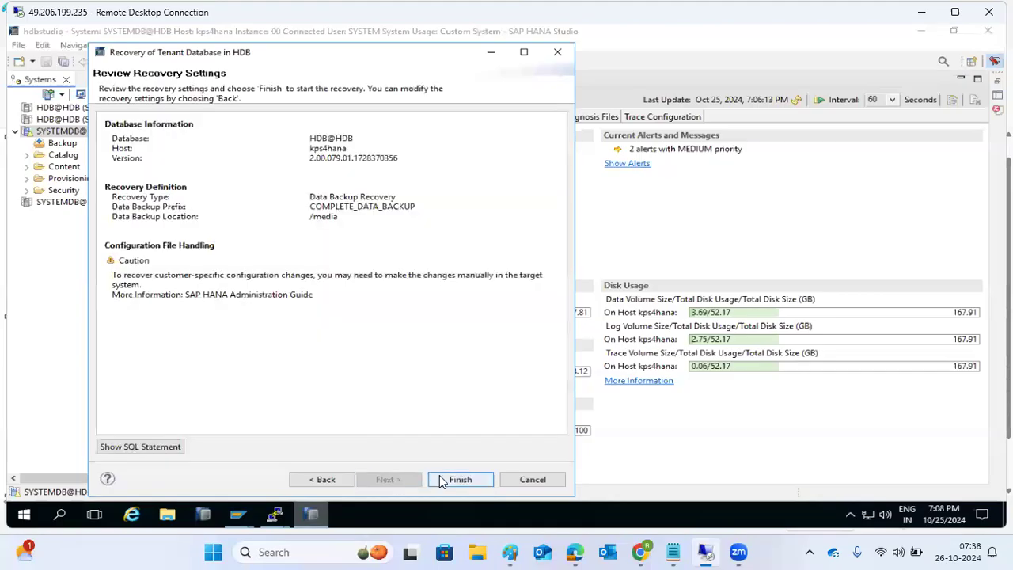
{"action": "left_click", "coordinate": [443, 479]}
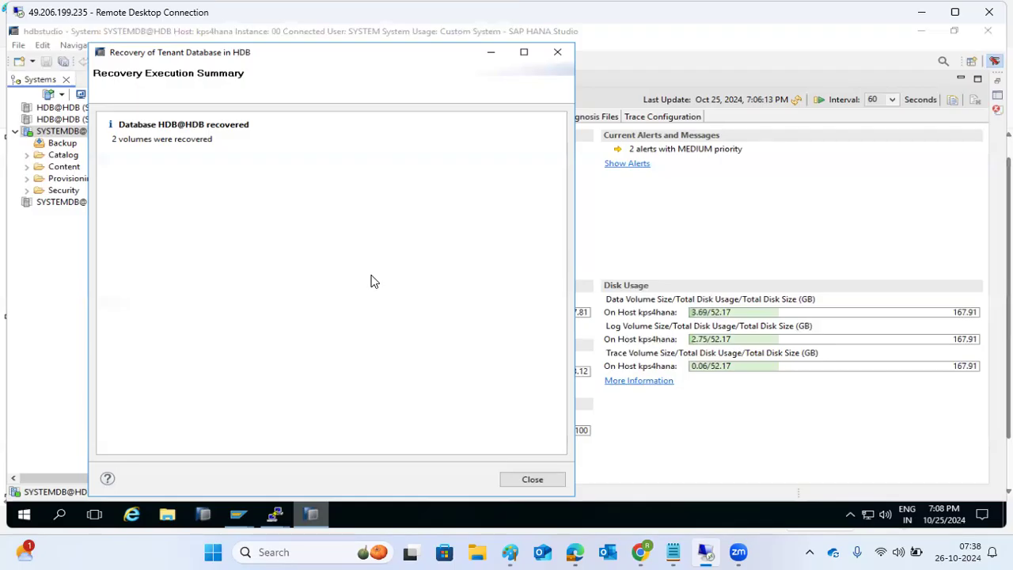
Step: Close the successful recovery summary and log on to the HDB@HDB tenant as SYSTEM
{"action": "left_click", "coordinate": [529, 480]}
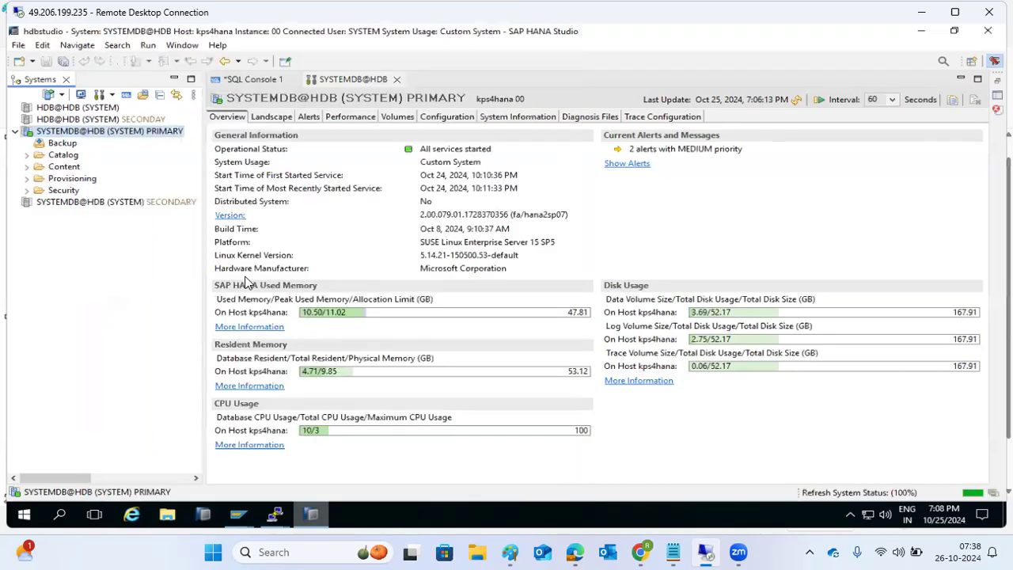
{"action": "double_click", "coordinate": [54, 108]}
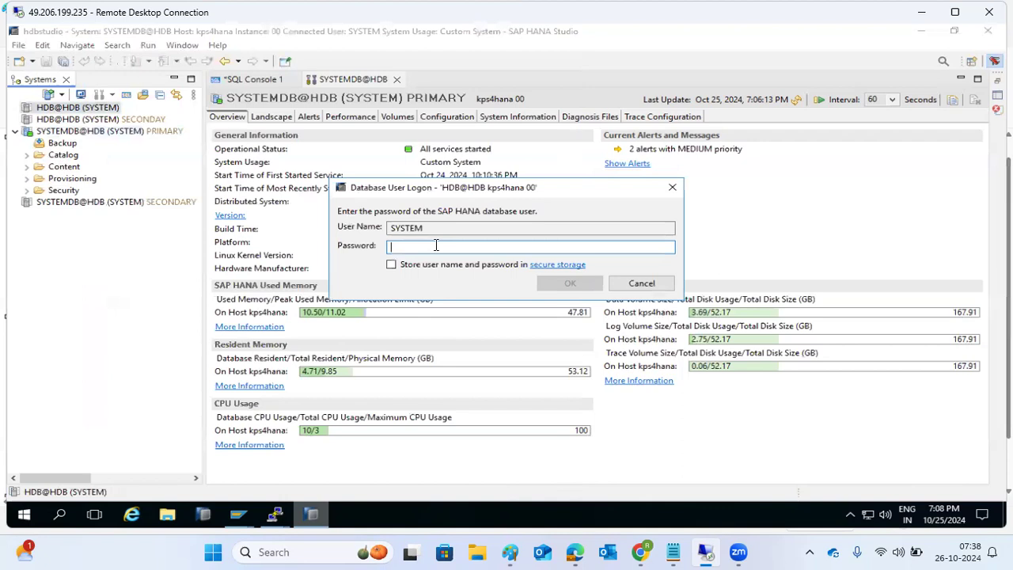
{"action": "type", "text": "***"}
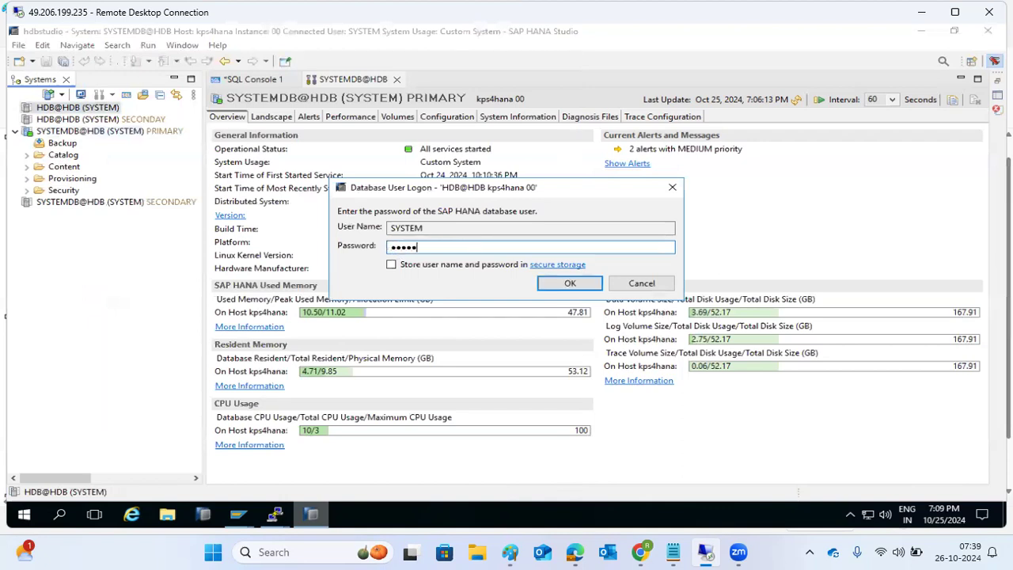
{"action": "key", "text": "Return"}
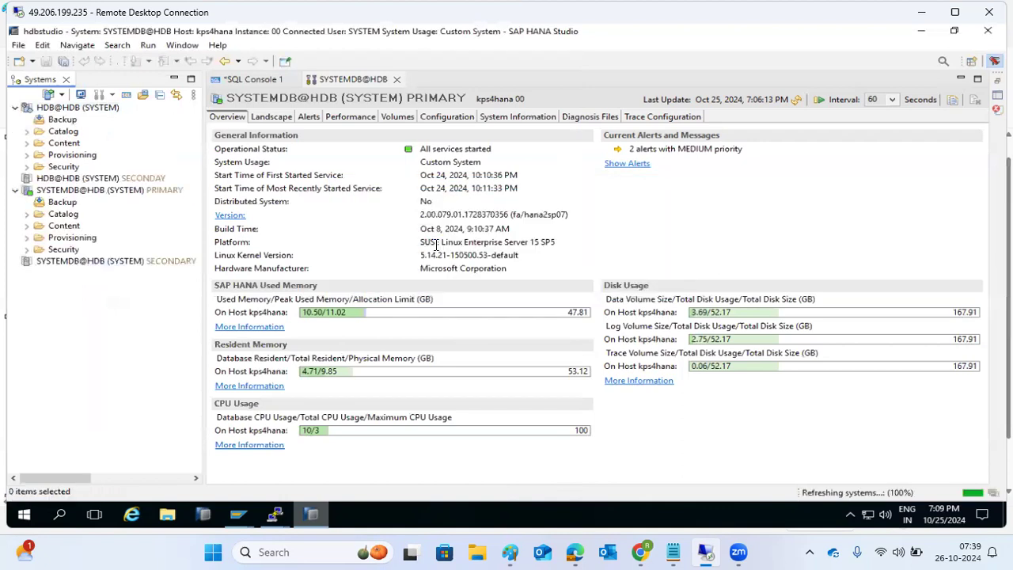
Step: Browse the tenant's Security > Users list, then open the HDB@HDB overview
{"action": "left_click", "coordinate": [28, 167]}
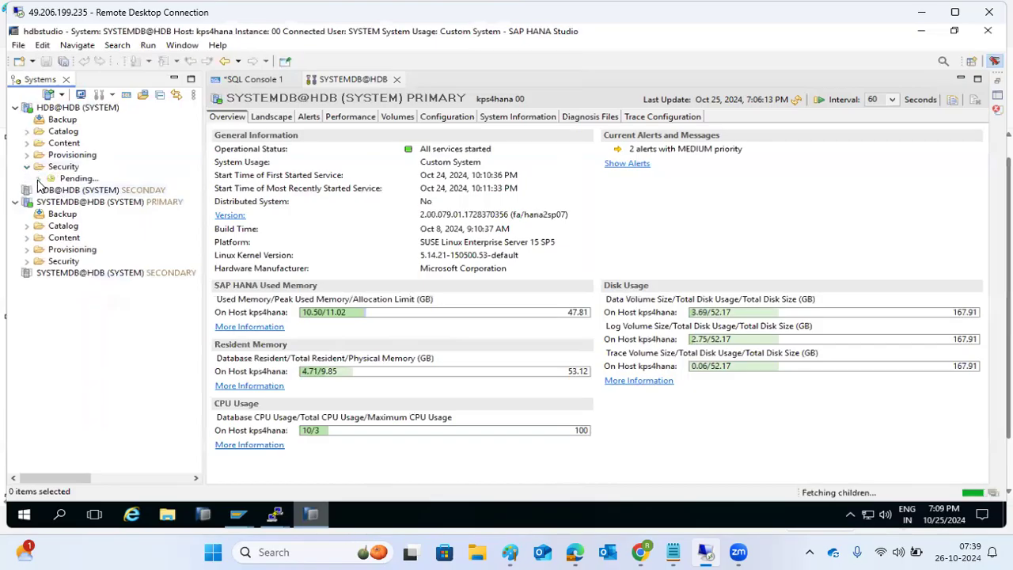
{"action": "left_click", "coordinate": [39, 191]}
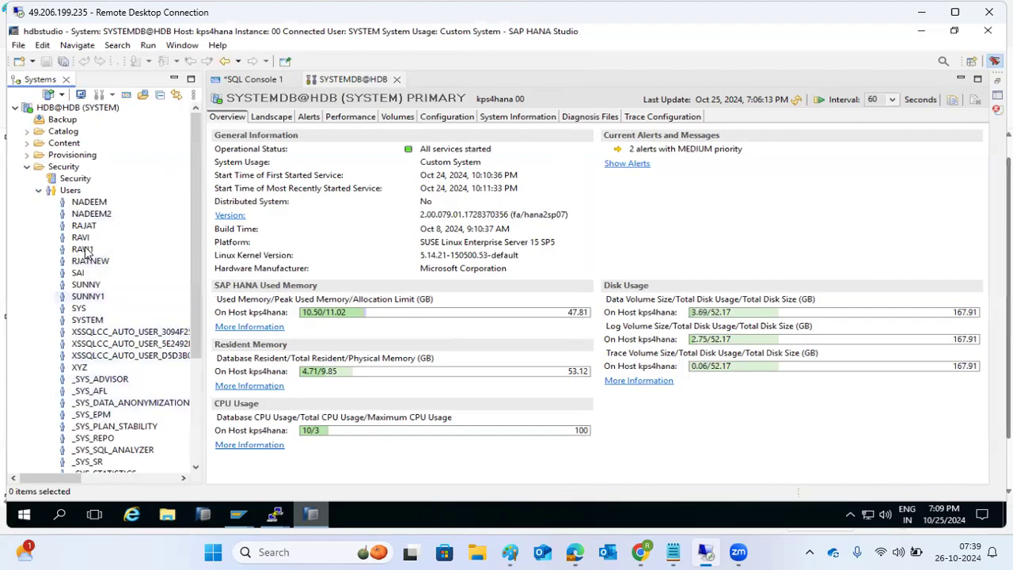
{"action": "left_click", "coordinate": [39, 191]}
{"action": "left_click", "coordinate": [27, 167]}
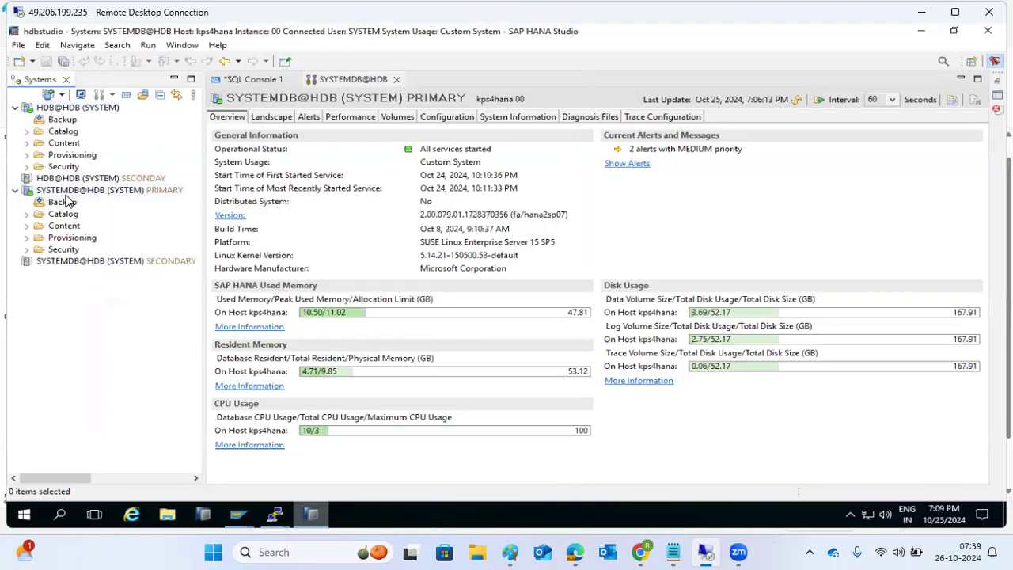
{"action": "left_click", "coordinate": [63, 108]}
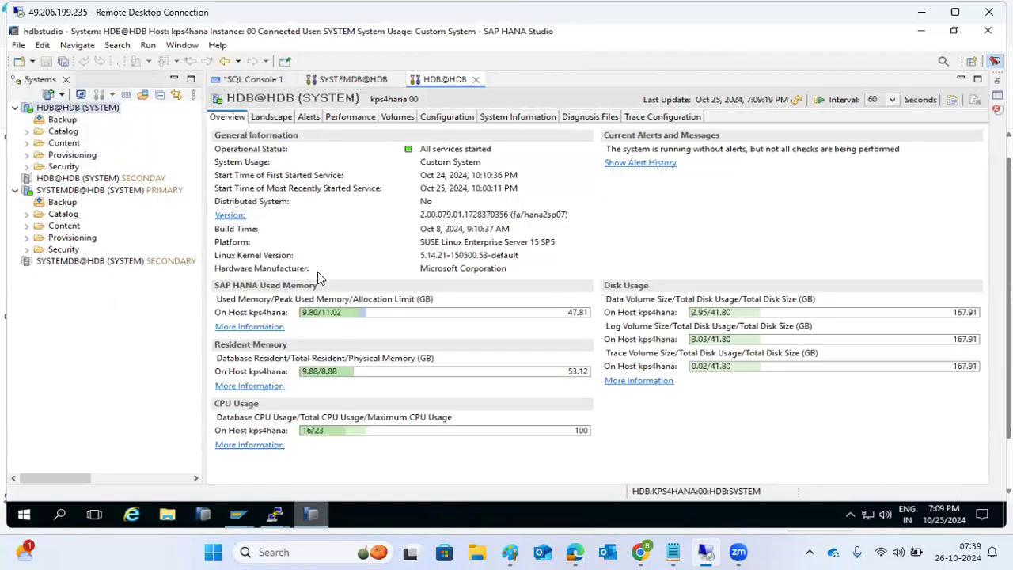
{"action": "left_click", "coordinate": [317, 516]}
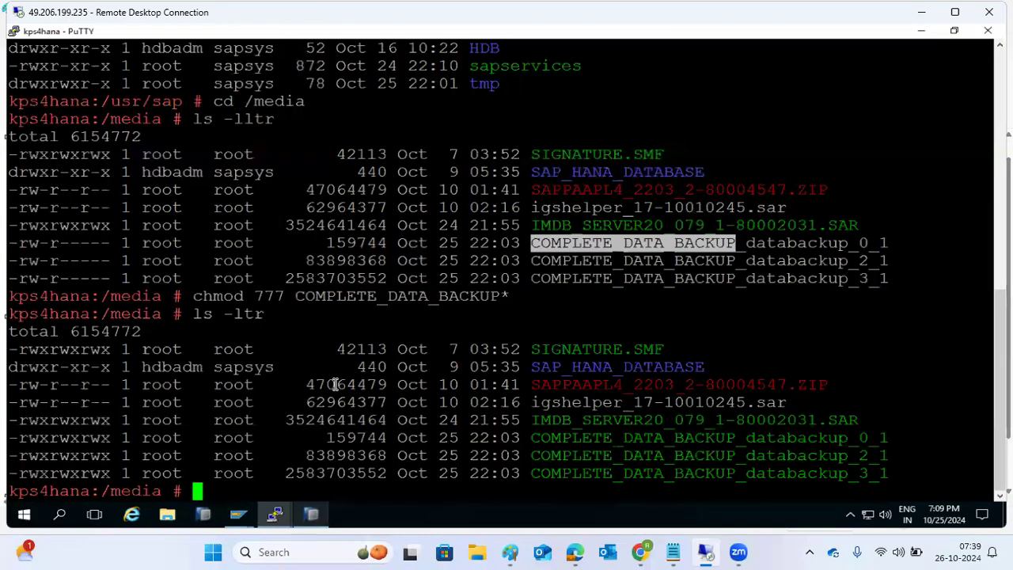
{"action": "mouse_move", "coordinate": [337, 349]}
{"action": "left_mouse_down"}
{"action": "mouse_move", "coordinate": [532, 352]}
{"action": "mouse_move", "coordinate": [475, 439]}
{"action": "mouse_move", "coordinate": [546, 483]}
{"action": "left_mouse_up"}
{"action": "left_click", "coordinate": [474, 451]}
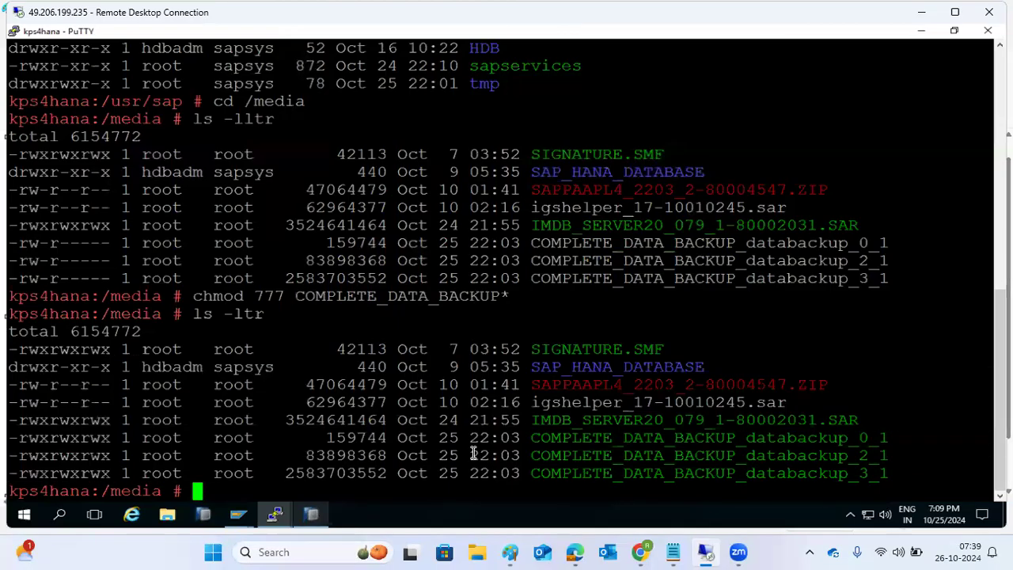
{"action": "left_click_drag", "start_coordinate": [892, 475], "coordinate": [12, 331]}
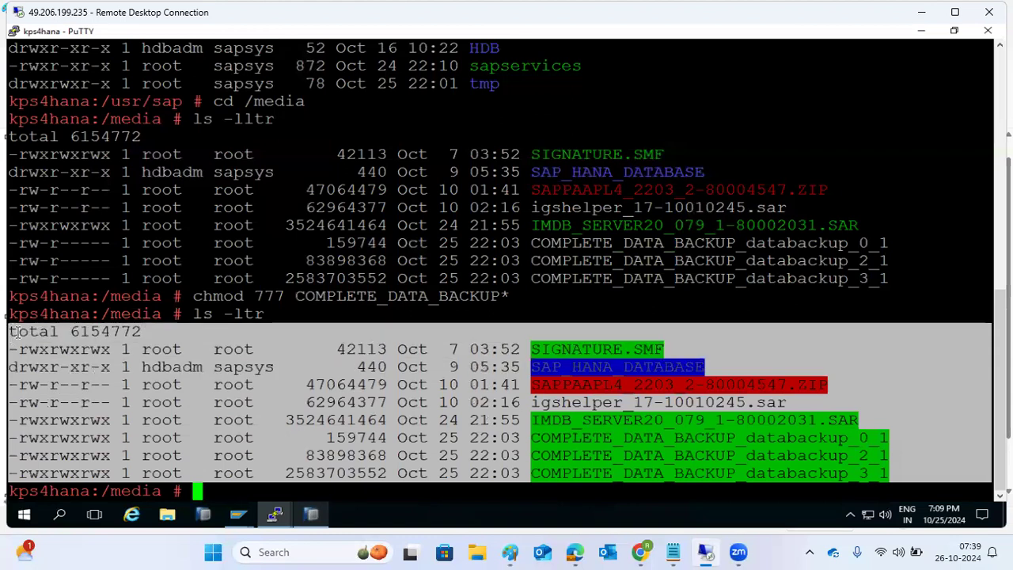
{"action": "left_click", "coordinate": [316, 513]}
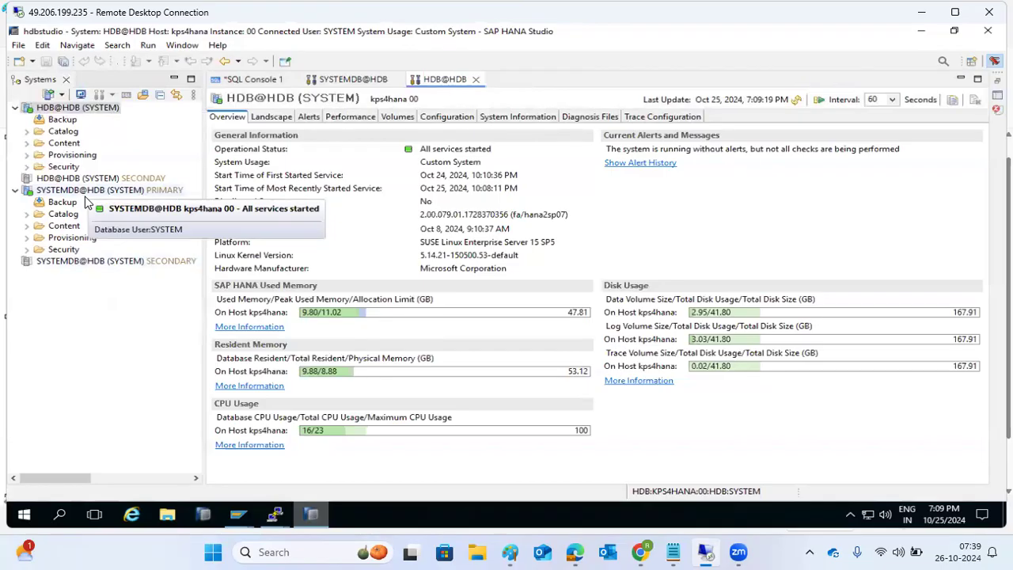
{"action": "mouse_move", "coordinate": [274, 516]}
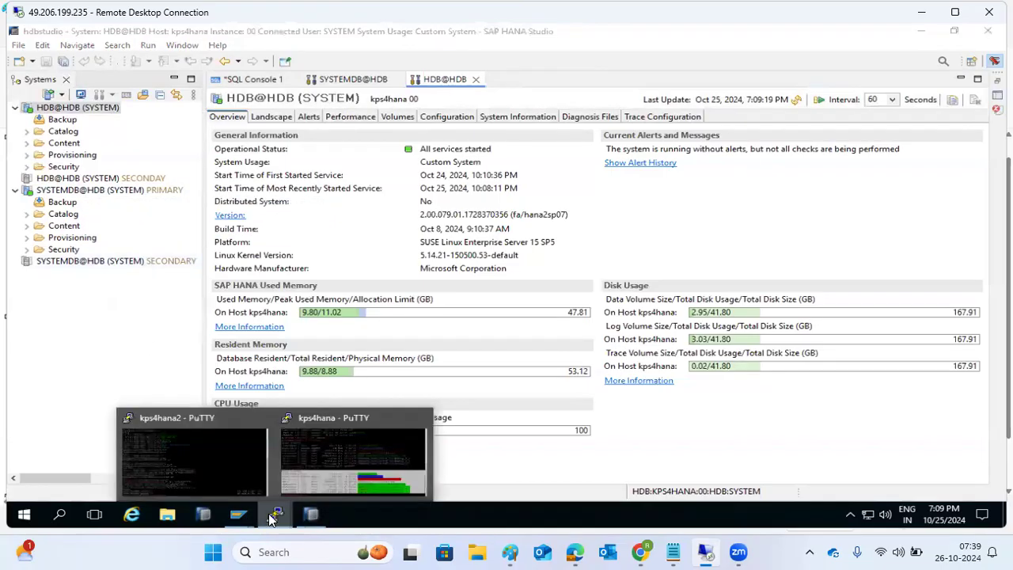
{"action": "left_click", "coordinate": [320, 447]}
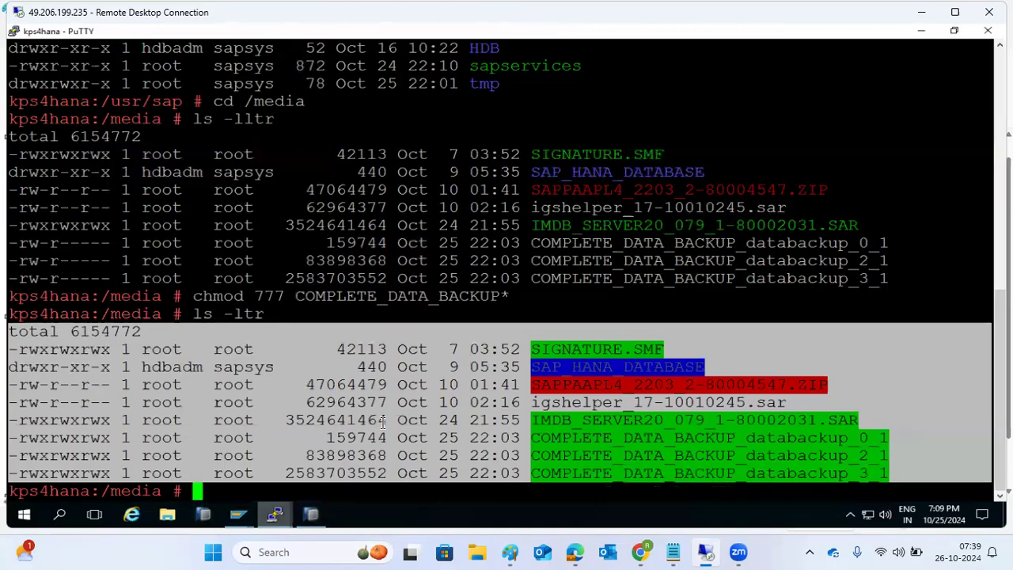
{"action": "left_click_drag", "start_coordinate": [573, 435], "coordinate": [629, 473]}
{"action": "left_click", "coordinate": [139, 490]}
{"action": "double_click", "coordinate": [139, 490]}
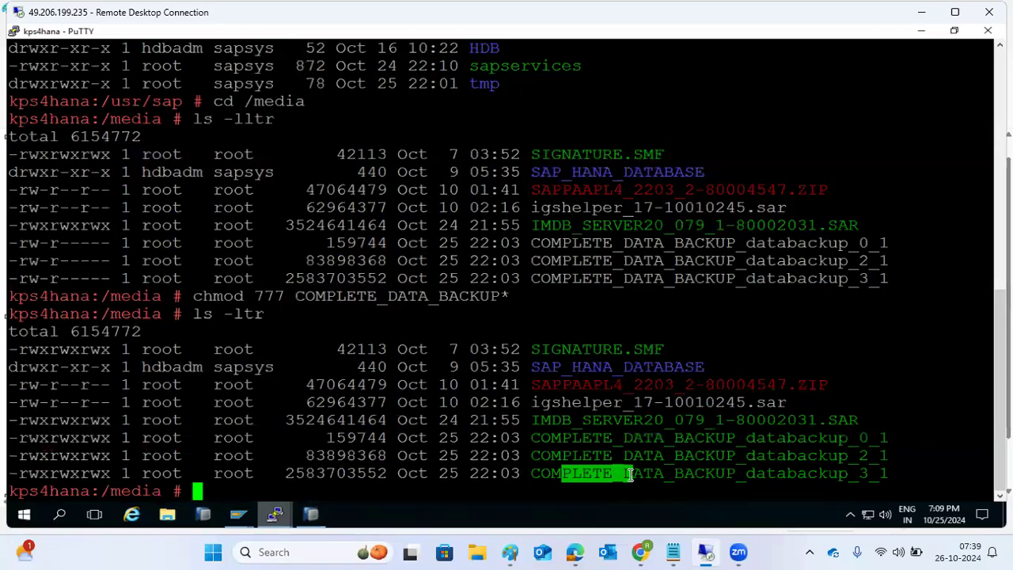
{"action": "left_click_drag", "start_coordinate": [629, 473], "coordinate": [635, 473]}
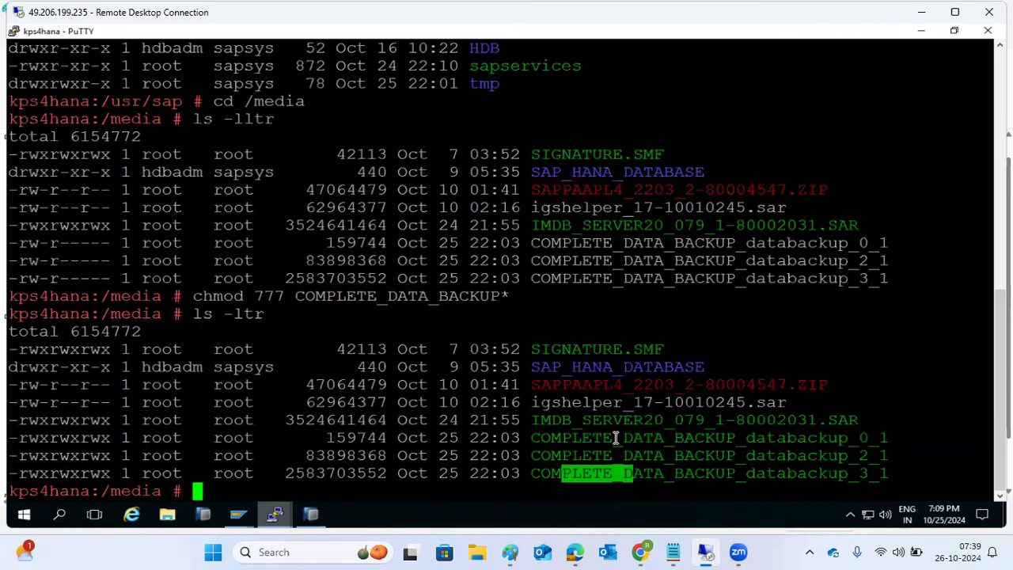